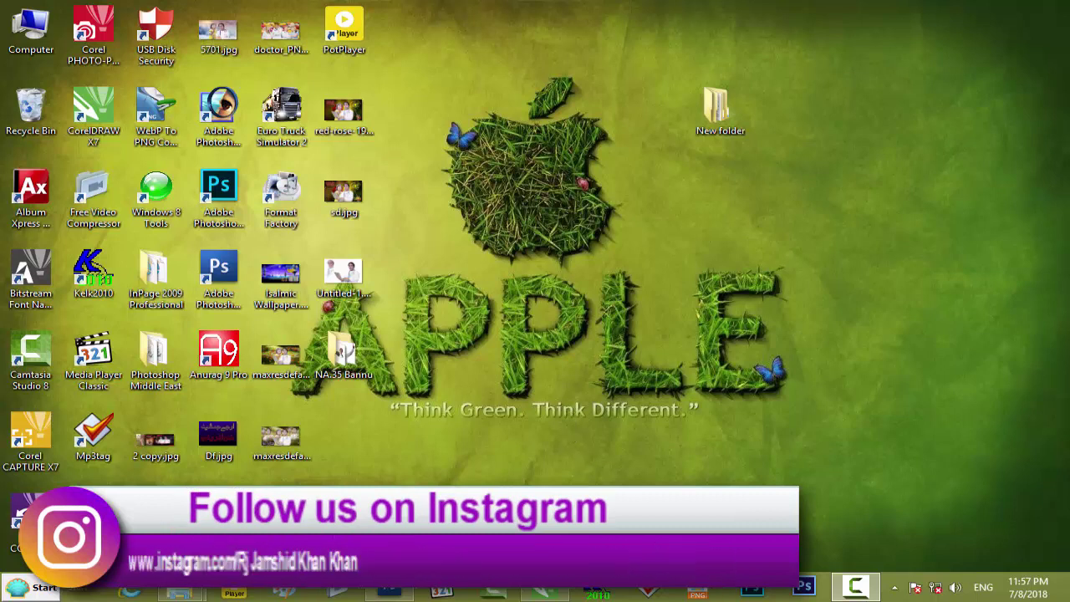
- Switch to CorelDRAW and move the election poster bitmap off the page into the empty space to its left
{"action": "left_click", "coordinate": [553, 587]}
{"action": "mouse_move", "coordinate": [669, 410]}
{"action": "left_mouse_down"}
{"action": "mouse_move", "coordinate": [605, 319]}
{"action": "mouse_move", "coordinate": [522, 288]}
{"action": "mouse_move", "coordinate": [524, 257]}
{"action": "left_mouse_up"}
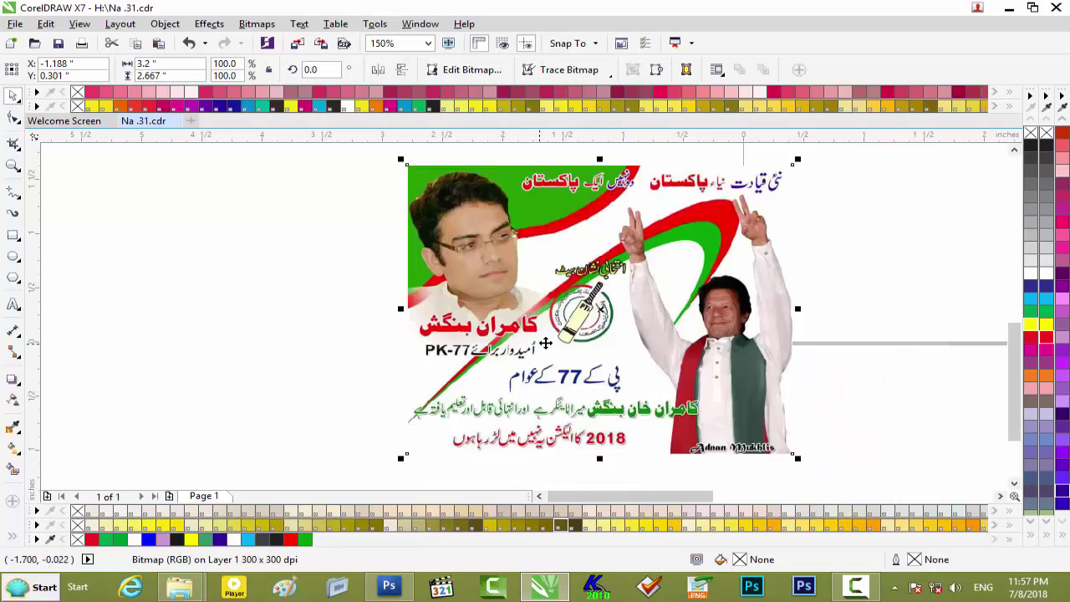
{"action": "left_click_drag", "start_coordinate": [566, 275], "coordinate": [532, 298]}
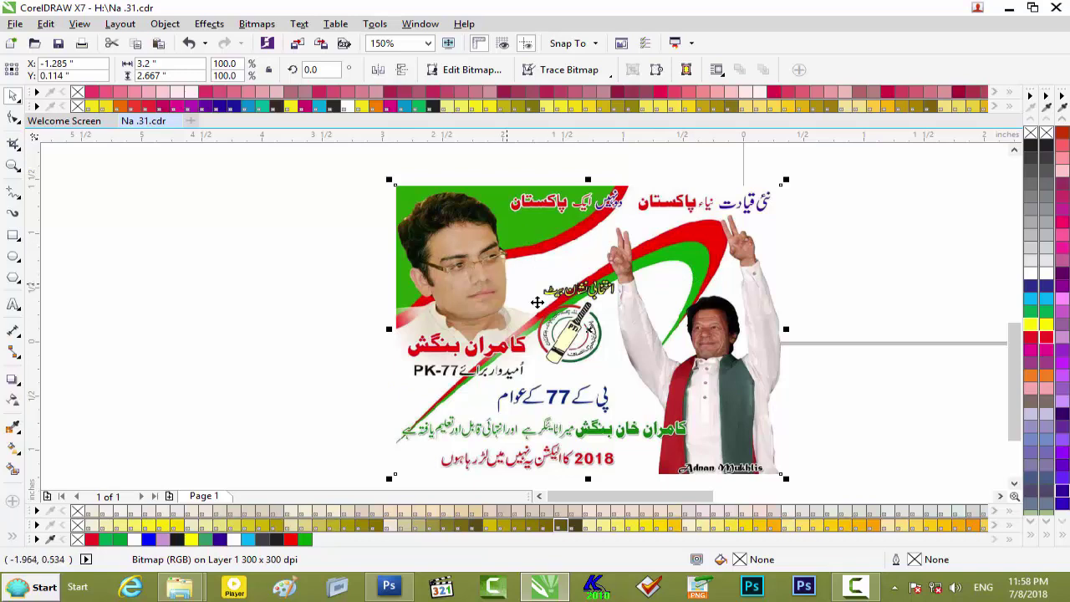
{"action": "left_click_drag", "start_coordinate": [580, 315], "coordinate": [507, 309]}
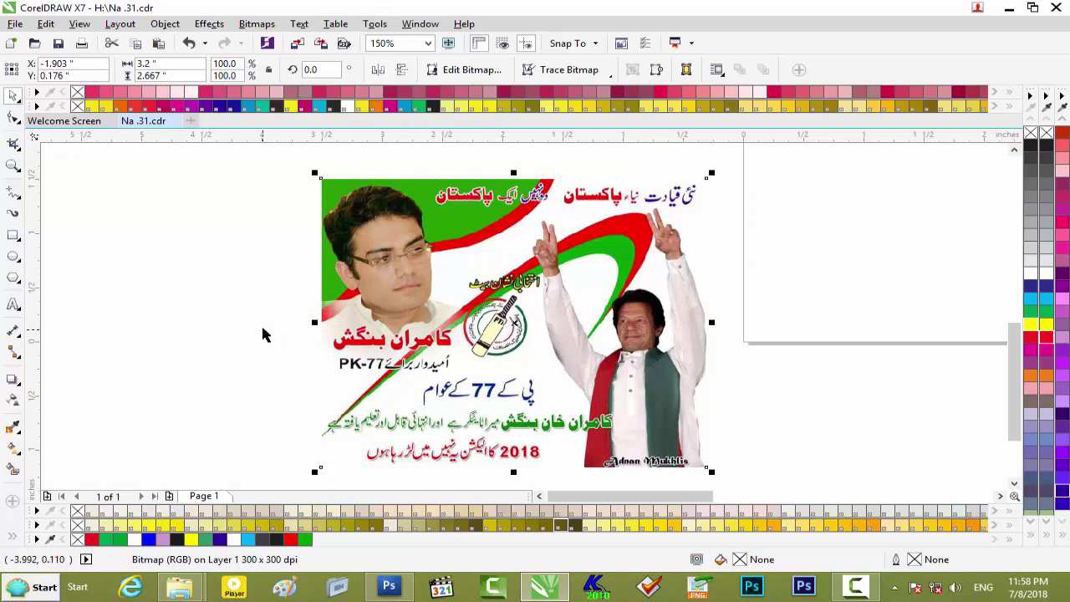
- Draw a two-segment freehand line from the poster's left edge across the man's glasses to the poster's top edge
{"action": "left_click", "coordinate": [15, 195]}
{"action": "left_click", "coordinate": [320, 310]}
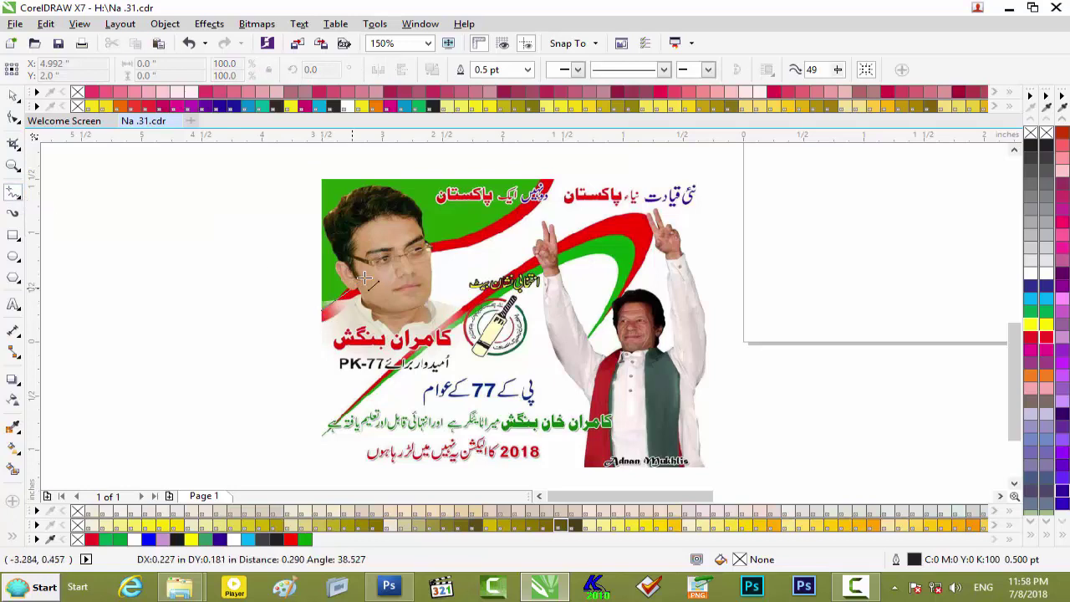
{"action": "left_click", "coordinate": [428, 241]}
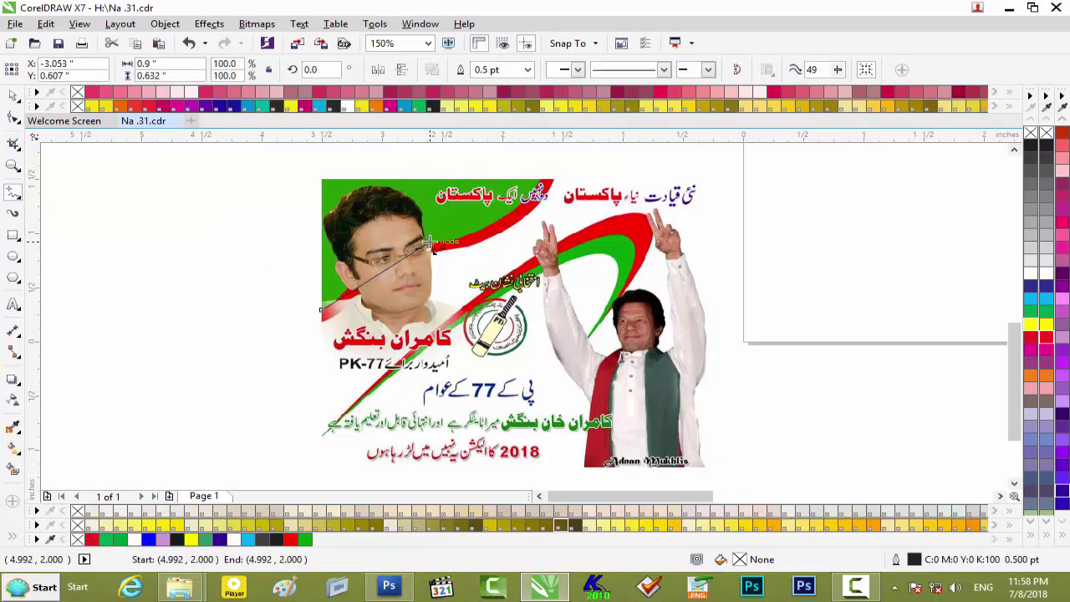
{"action": "left_click", "coordinate": [429, 242]}
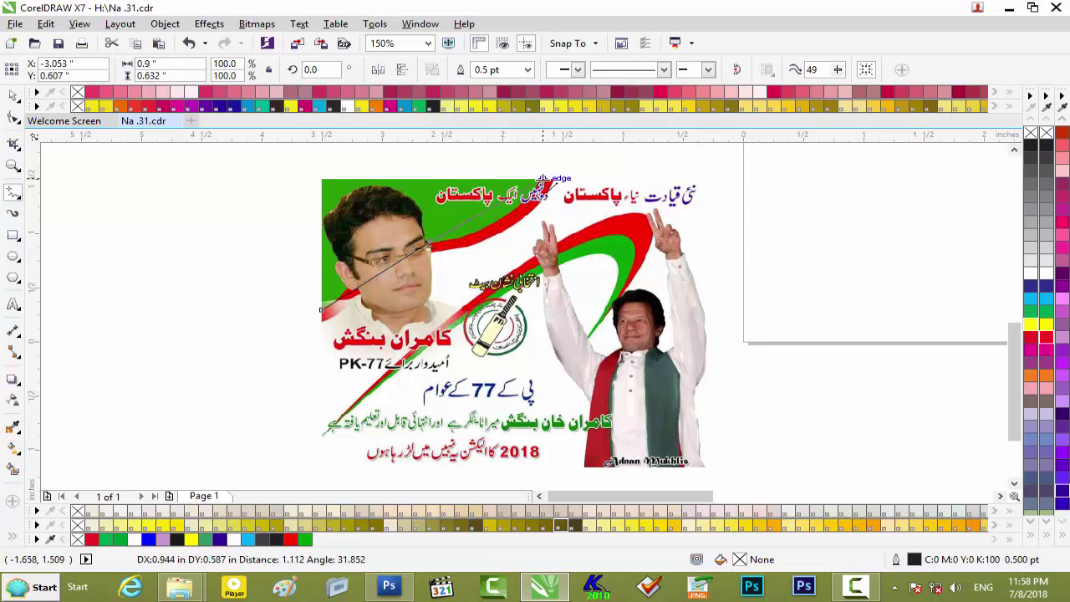
{"action": "left_click", "coordinate": [543, 179]}
- Convert the line's upper-right segment to a curve and bend it along the lower edge of the green band
{"action": "left_click", "coordinate": [13, 118]}
{"action": "left_click", "coordinate": [483, 206]}
{"action": "right_click", "coordinate": [483, 205]}
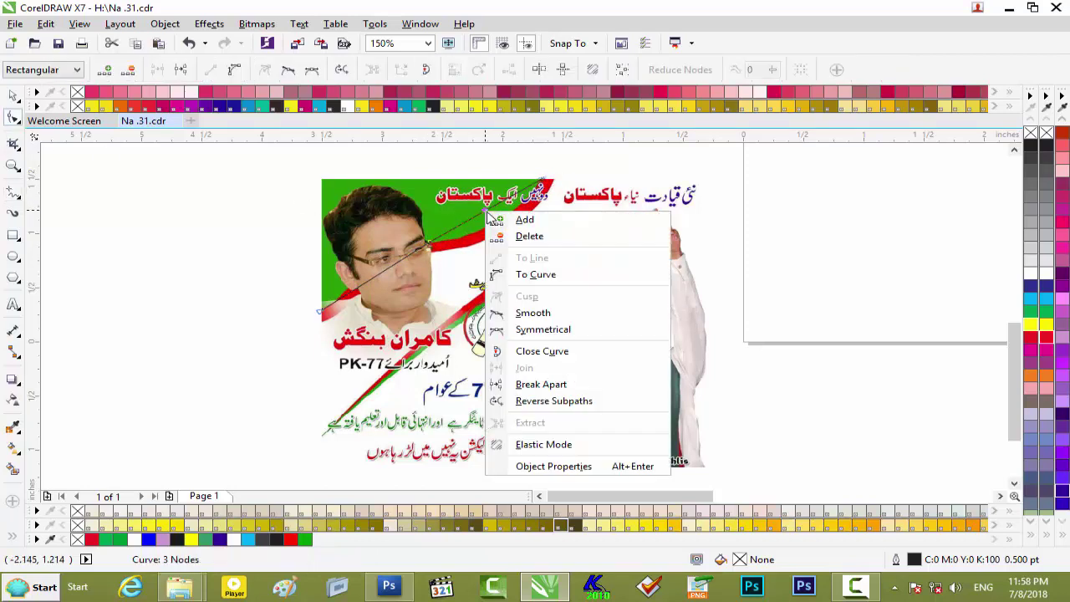
{"action": "left_click", "coordinate": [552, 274]}
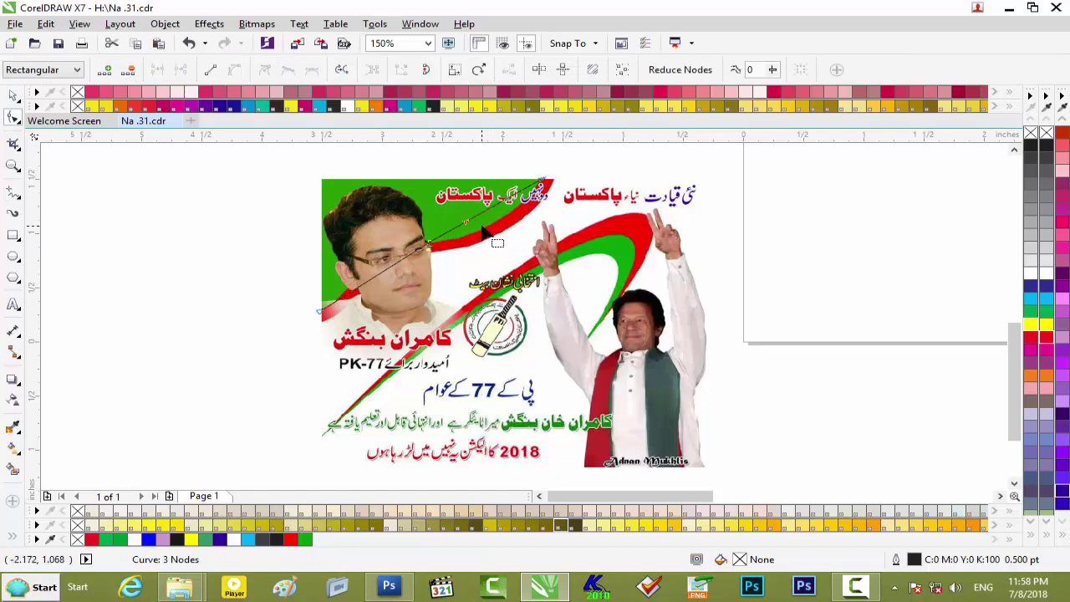
{"action": "scroll", "coordinate": [491, 236], "scroll_direction": "up", "scroll_amount": 2}
{"action": "left_click_drag", "start_coordinate": [502, 188], "coordinate": [512, 223]}
{"action": "mouse_move", "coordinate": [1014, 351]}
{"action": "left_mouse_down"}
{"action": "mouse_move", "coordinate": [1009, 324]}
{"action": "mouse_move", "coordinate": [1009, 361]}
{"action": "left_mouse_up"}
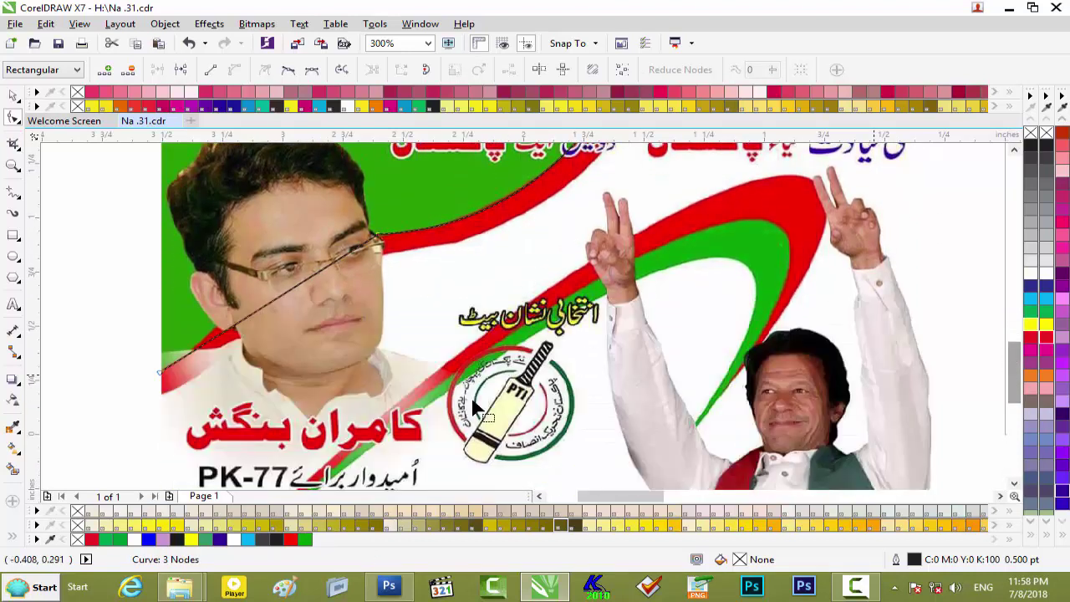
- Convert the line's lower-left segment to a curve and bend it slightly upward across the man's face
{"action": "right_click", "coordinate": [281, 297]}
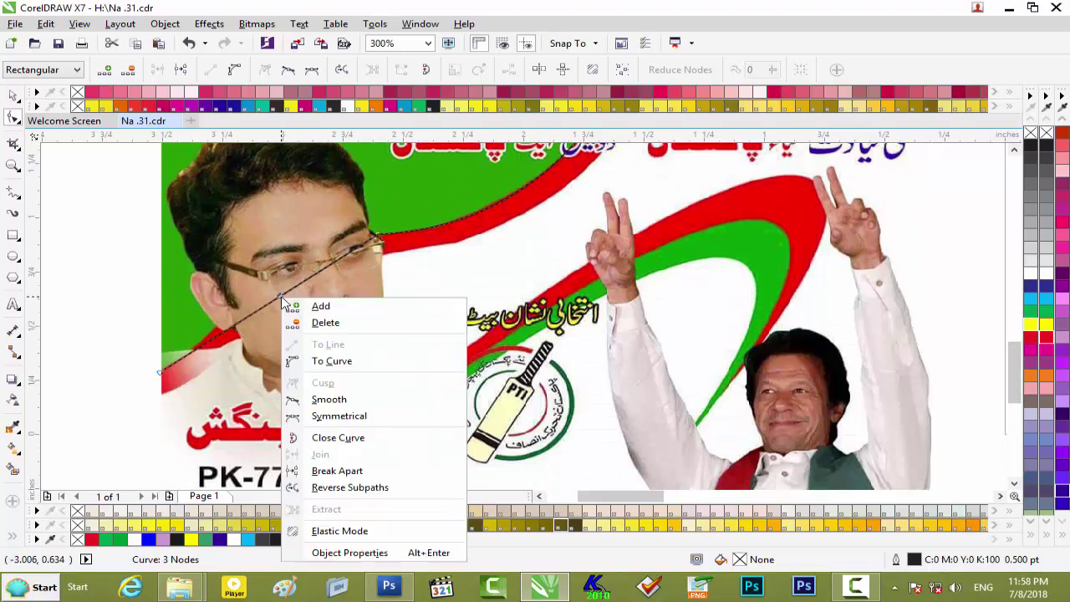
{"action": "left_click", "coordinate": [332, 361]}
{"action": "left_click_drag", "start_coordinate": [287, 301], "coordinate": [280, 288]}
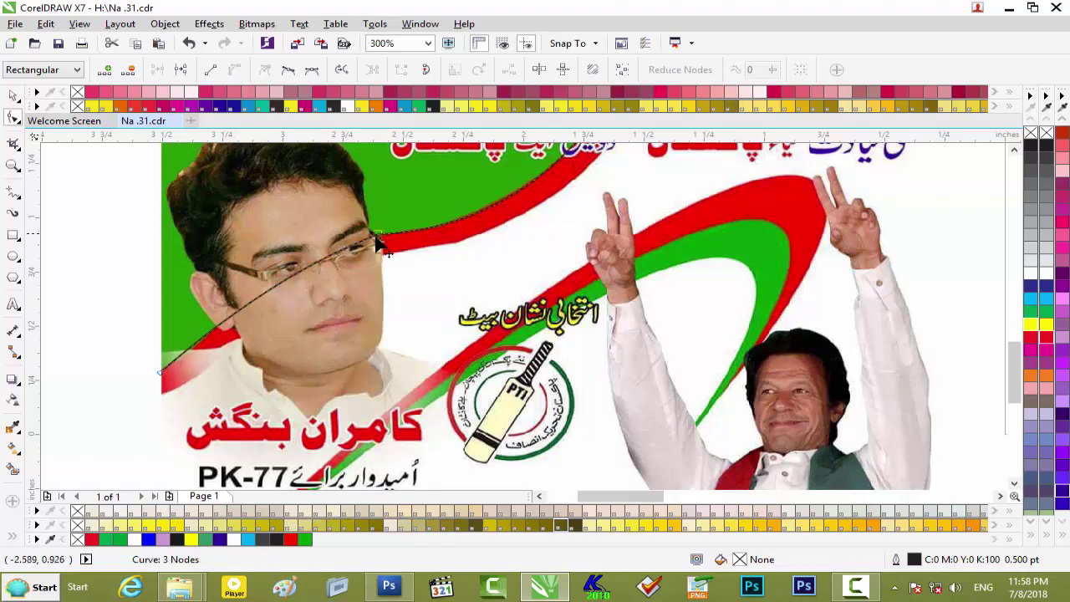
{"action": "scroll", "coordinate": [320, 309], "scroll_direction": "down", "scroll_amount": 2}
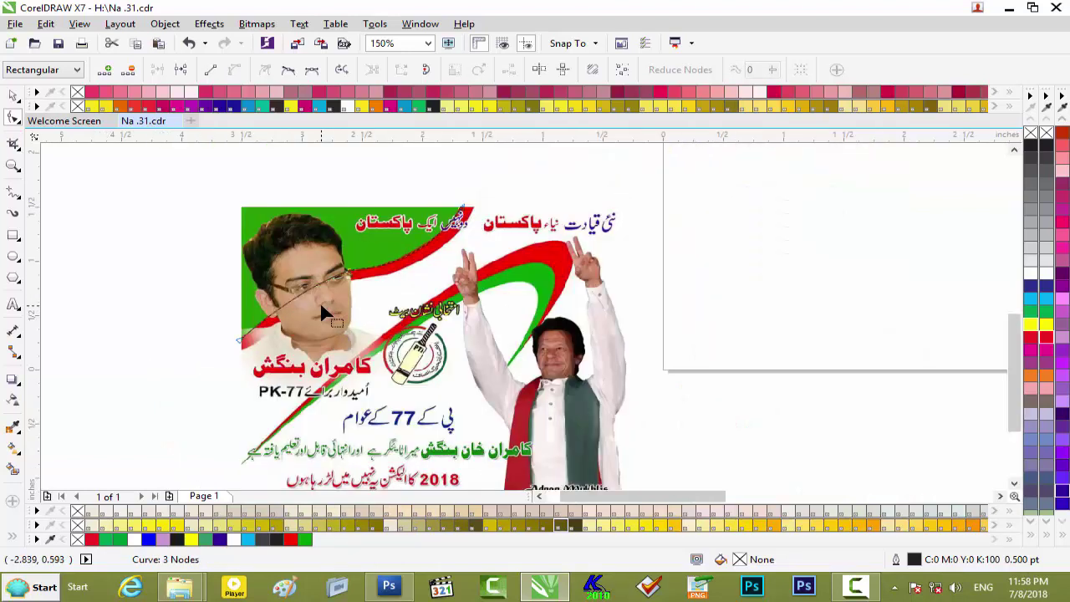
- Close the traced curve with straight segments along the poster's left and top edges, about 1.84 by 1.22 inches overall
{"action": "left_click", "coordinate": [13, 190]}
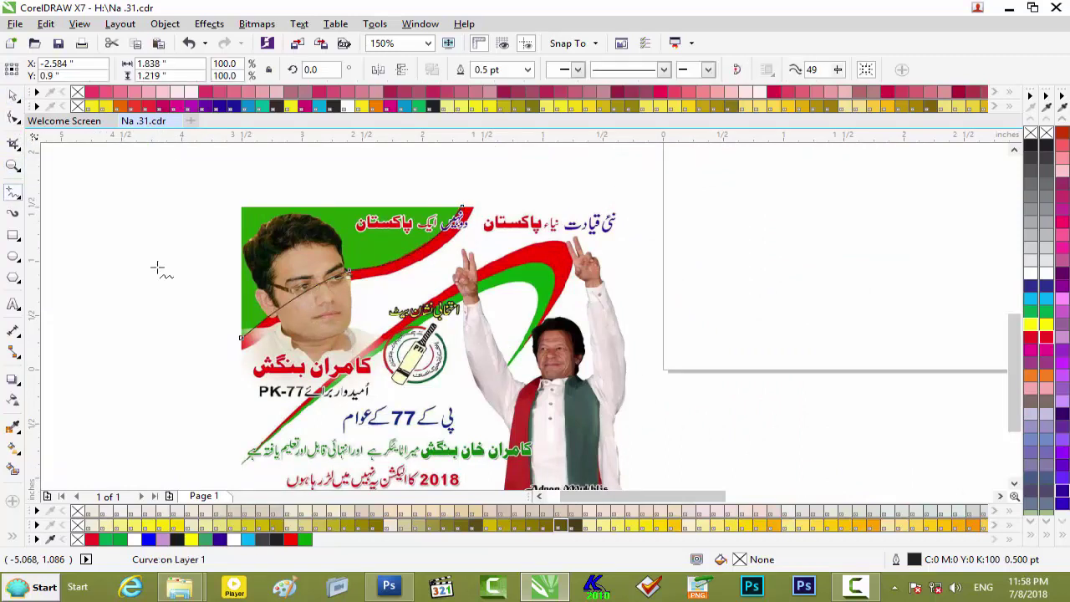
{"action": "left_click", "coordinate": [241, 339]}
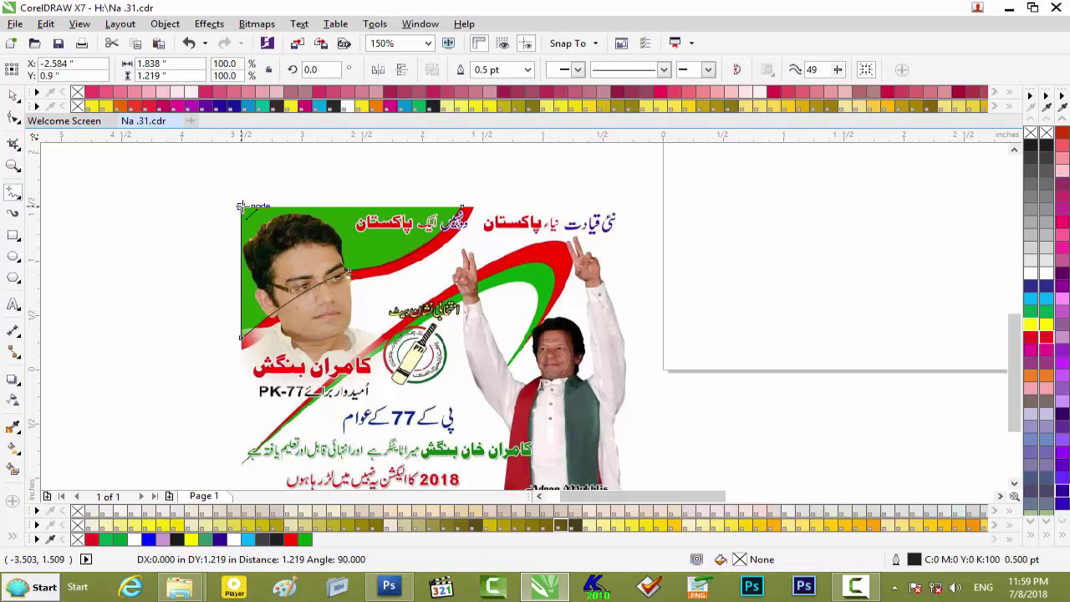
{"action": "left_click", "coordinate": [241, 207]}
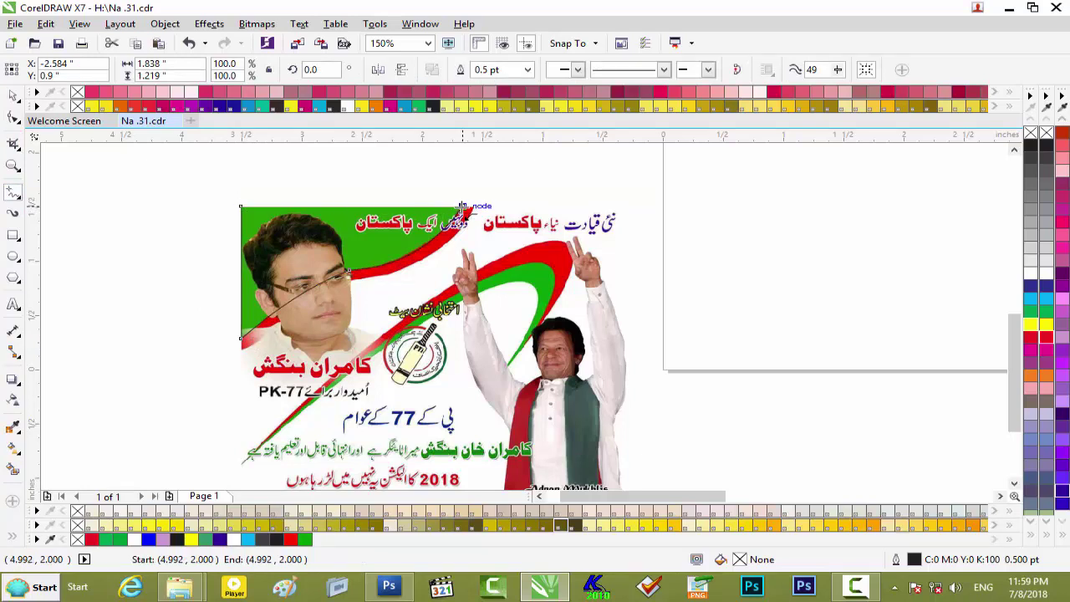
{"action": "left_click", "coordinate": [462, 206]}
{"action": "left_click", "coordinate": [241, 206]}
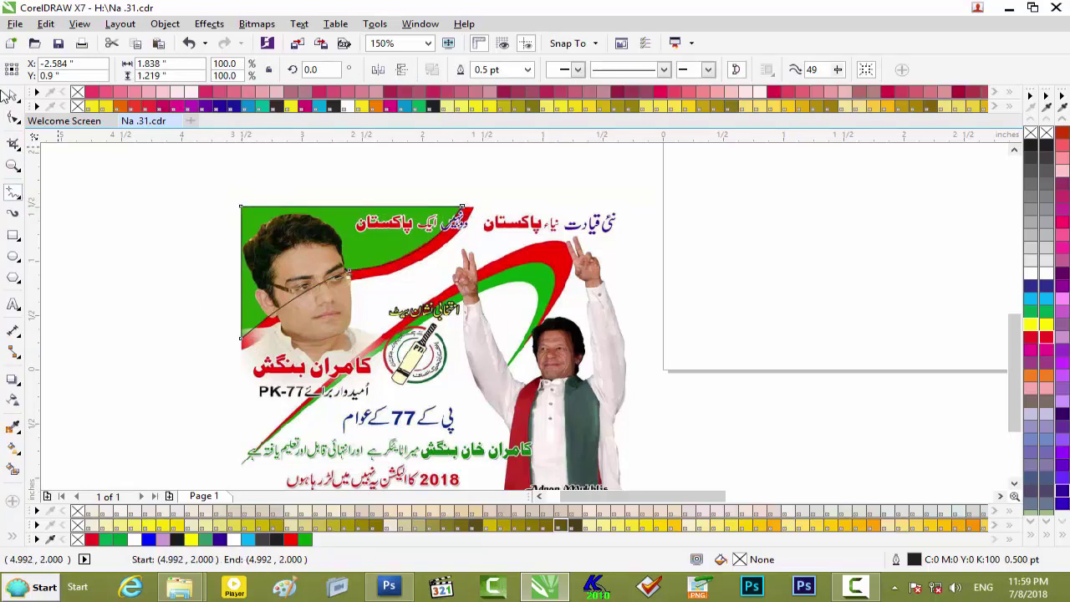
- Move the closed corner shape off the poster to the left and shift the poster up and right, clear of it
{"action": "left_click", "coordinate": [12, 99]}
{"action": "left_click_drag", "start_coordinate": [349, 230], "coordinate": [120, 207]}
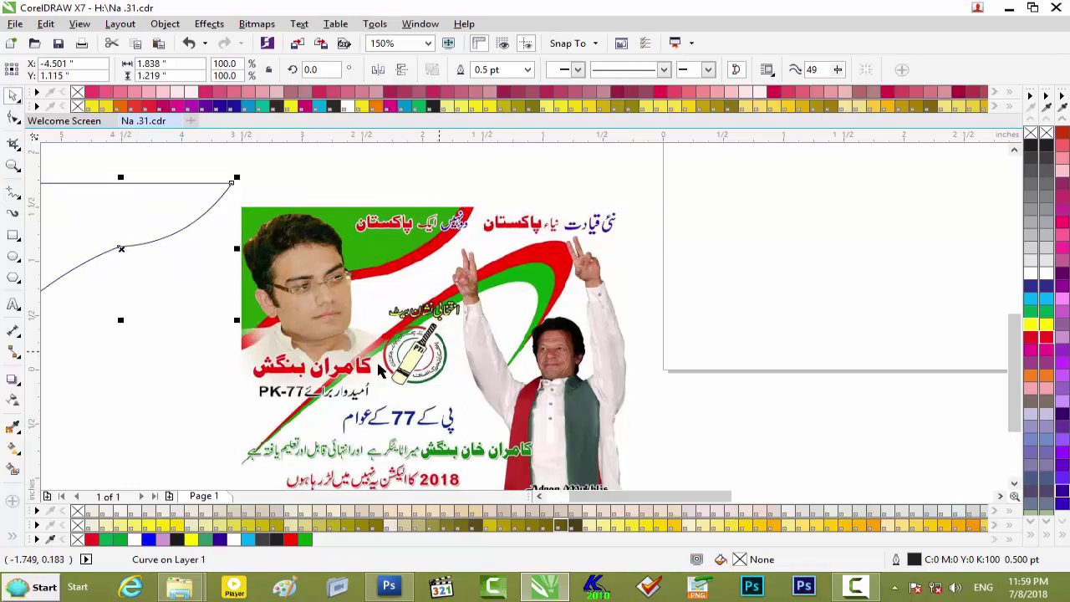
{"action": "mouse_move", "coordinate": [528, 295]}
{"action": "left_mouse_down"}
{"action": "mouse_move", "coordinate": [551, 278]}
{"action": "mouse_move", "coordinate": [545, 302]}
{"action": "left_mouse_up"}
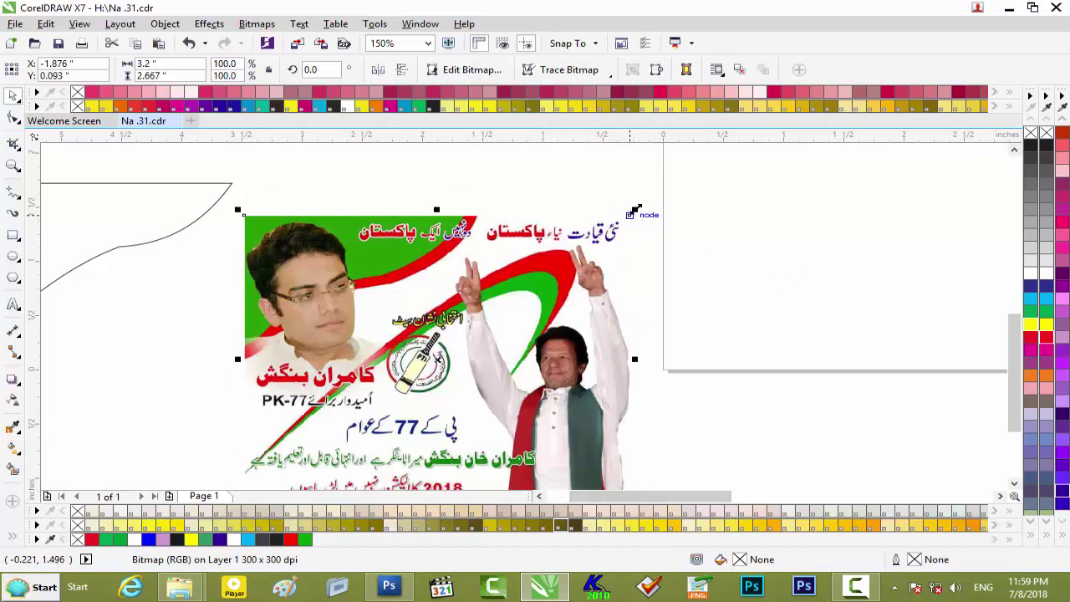
{"action": "left_click_drag", "start_coordinate": [623, 215], "coordinate": [669, 185]}
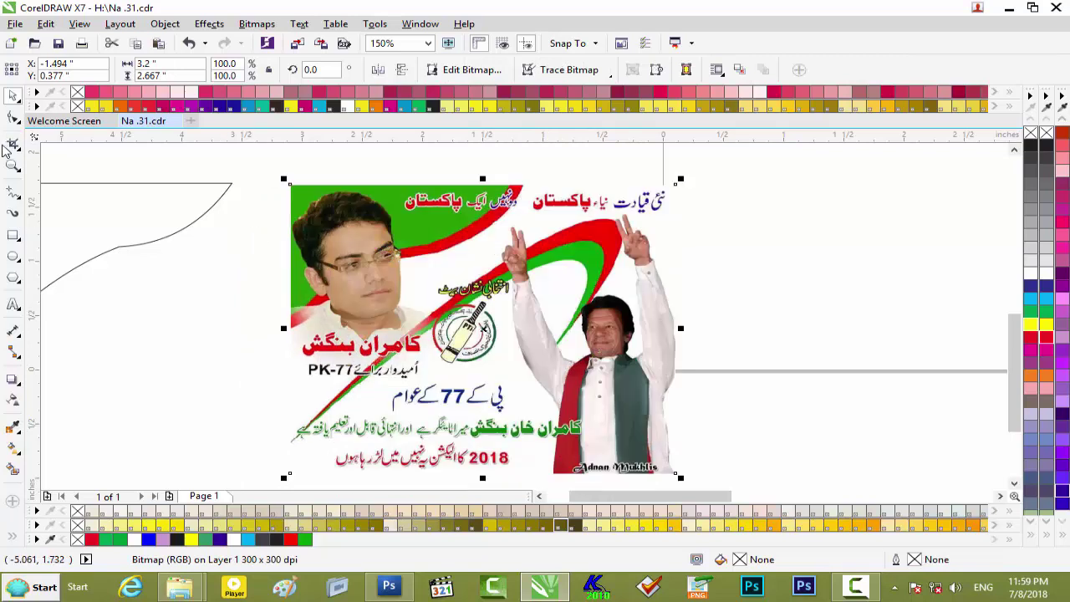
- Draw a rectangle about 3.2 by 2.67 inches exactly around the poster's outline
{"action": "left_click", "coordinate": [15, 236]}
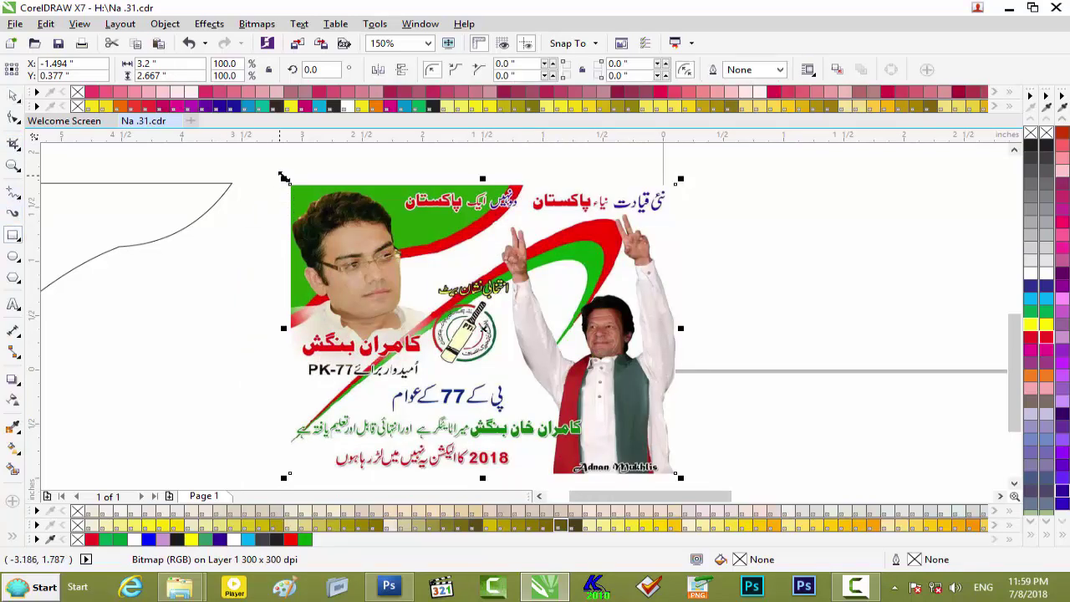
{"action": "left_click_drag", "start_coordinate": [288, 183], "coordinate": [676, 473]}
{"action": "left_click", "coordinate": [19, 100]}
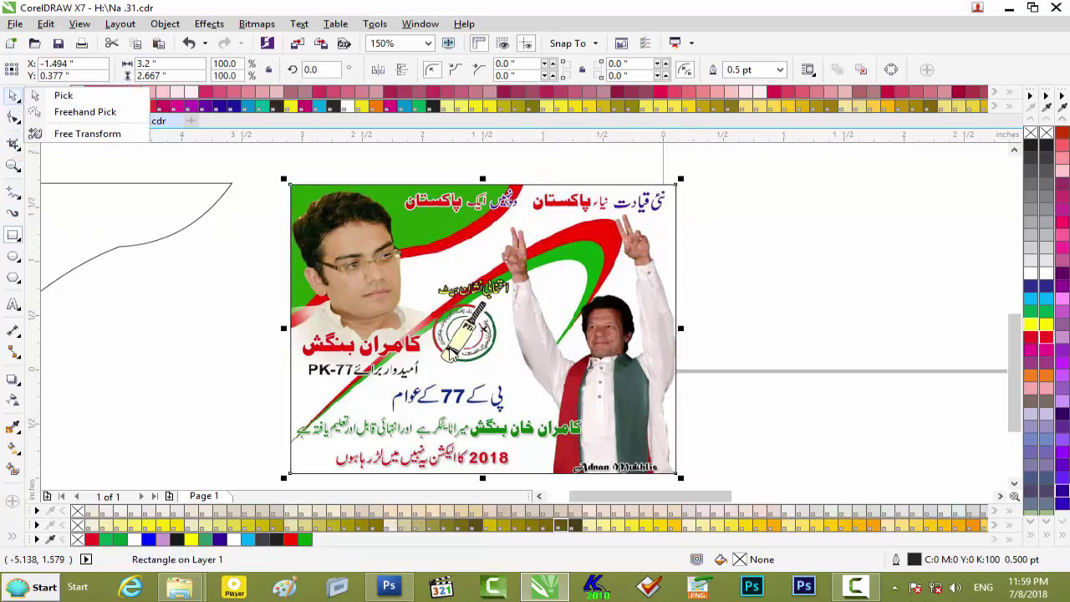
{"action": "left_click", "coordinate": [445, 337]}
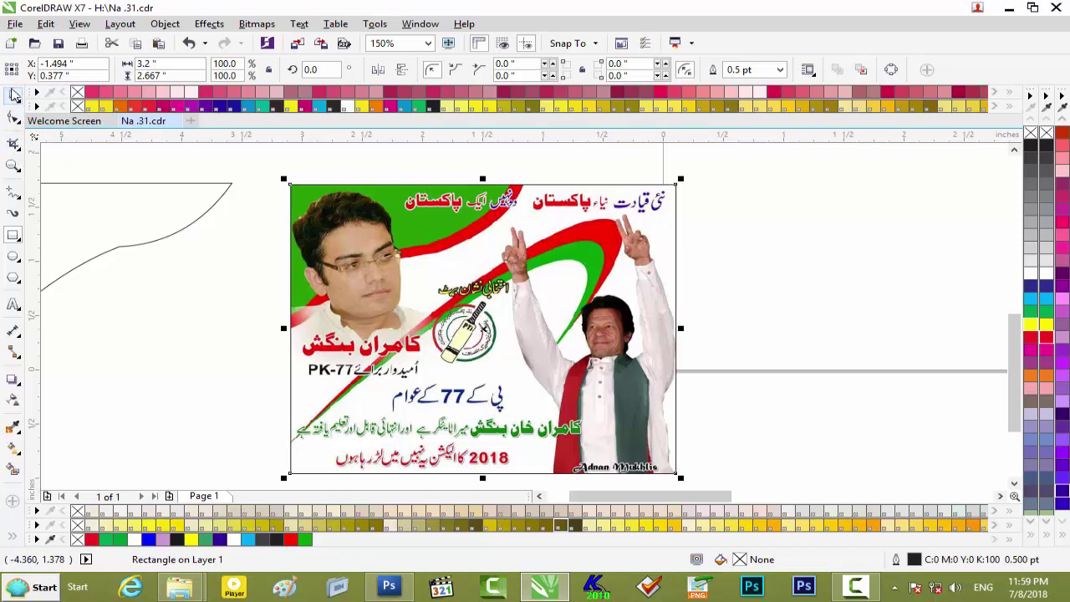
- Move the rectangle to the right of the poster, then scale the poster down to 52.6% and place it between the outlines
{"action": "left_click", "coordinate": [11, 99]}
{"action": "left_click_drag", "start_coordinate": [449, 327], "coordinate": [742, 324]}
{"action": "left_click_drag", "start_coordinate": [472, 313], "coordinate": [287, 362]}
{"action": "left_click_drag", "start_coordinate": [487, 243], "coordinate": [526, 213]}
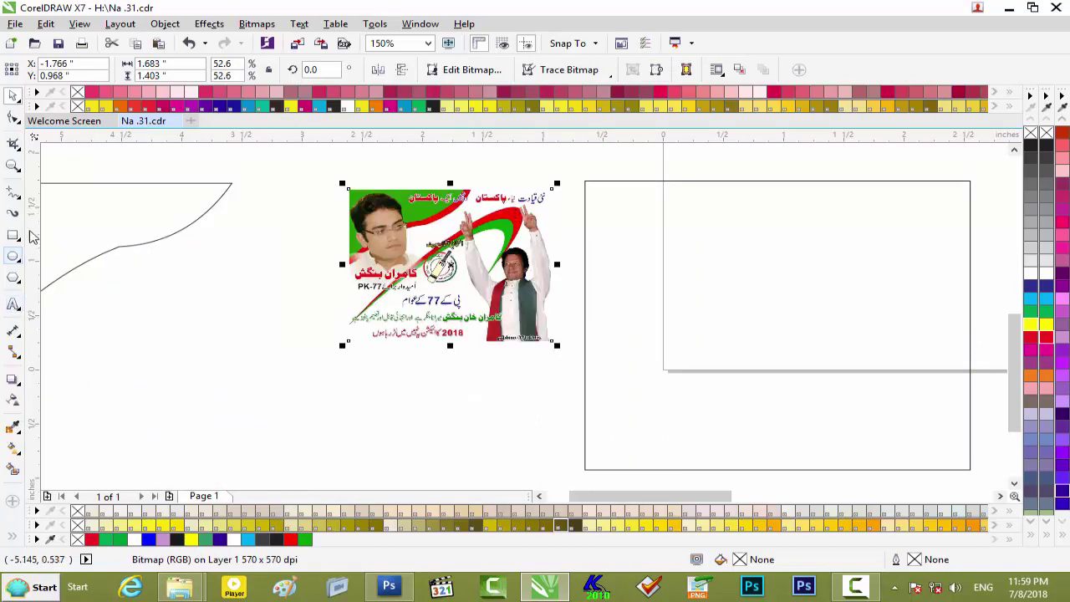
- Start a Pen outline below the poster with two rising straight segments and a rounded bend turning downward for the swoosh's outer edge
{"action": "left_click", "coordinate": [19, 198]}
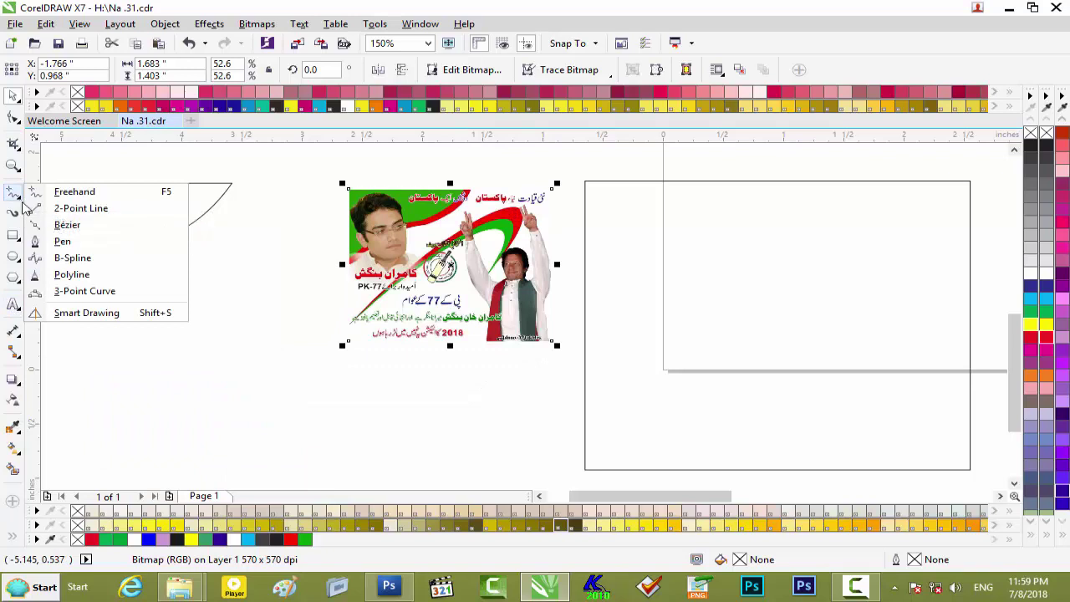
{"action": "left_click", "coordinate": [62, 243]}
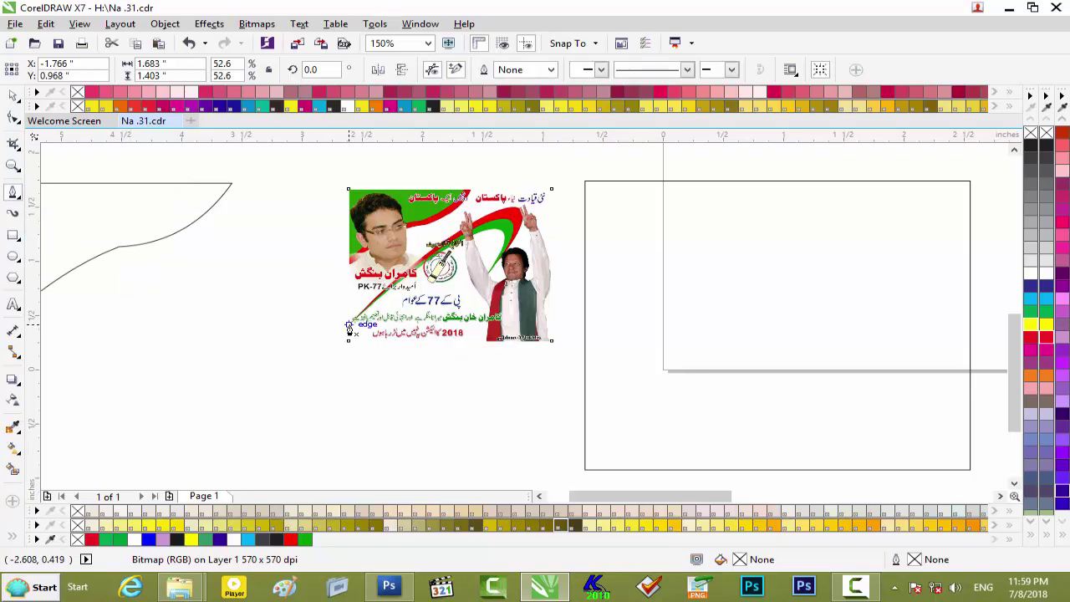
{"action": "left_click", "coordinate": [116, 461]}
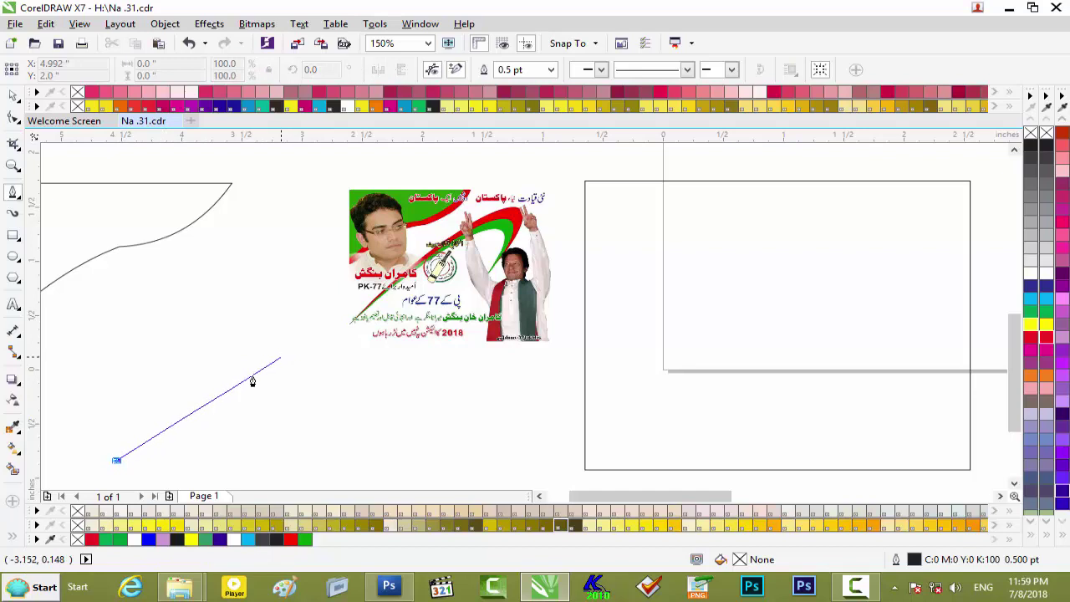
{"action": "left_click", "coordinate": [241, 383]}
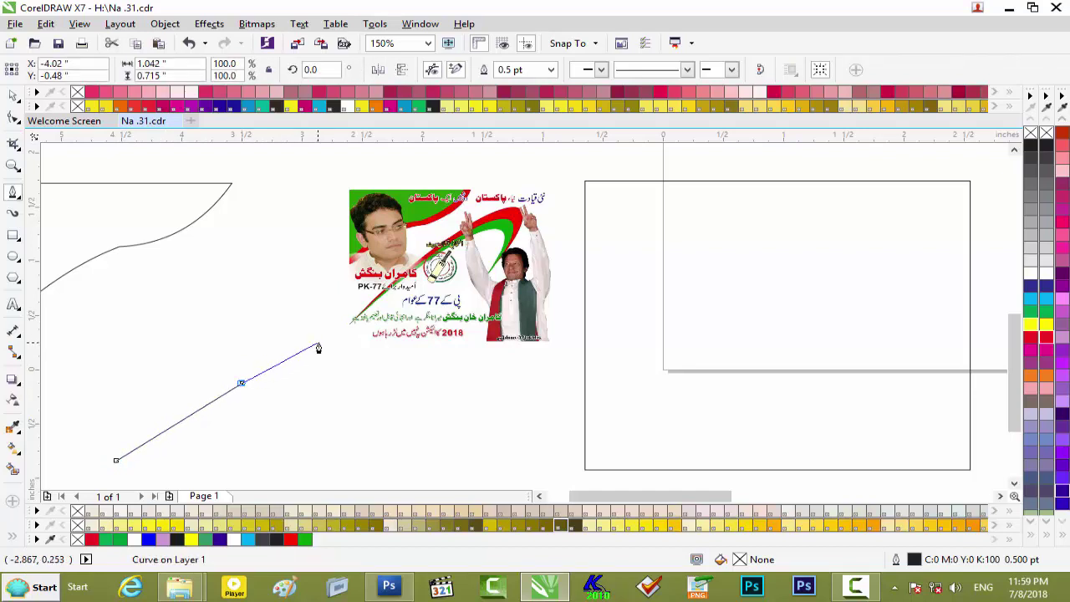
{"action": "left_click", "coordinate": [326, 339]}
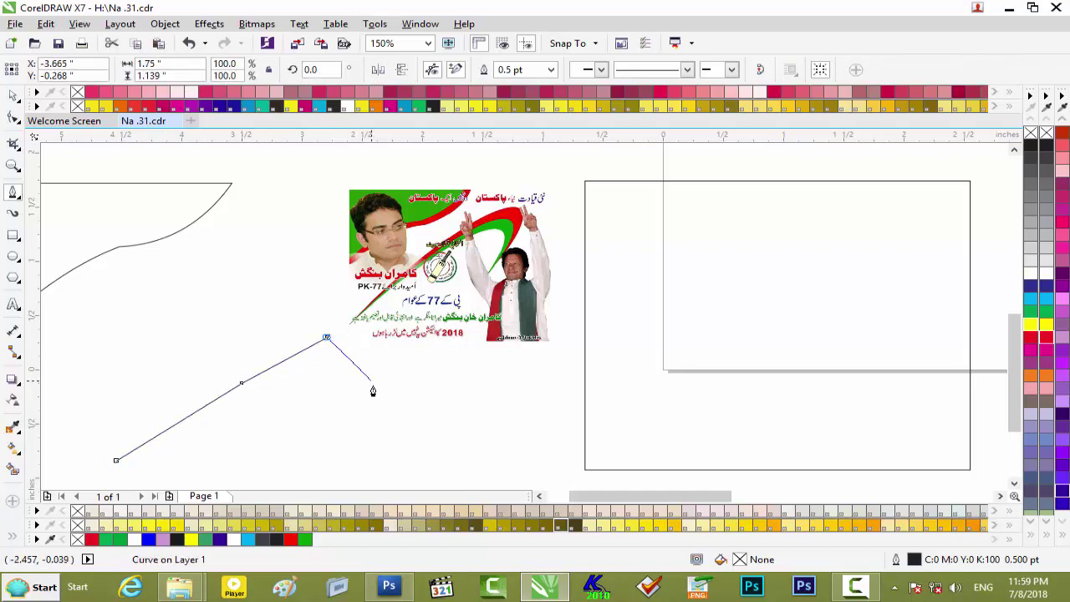
{"action": "left_click_drag", "start_coordinate": [359, 411], "coordinate": [267, 460]}
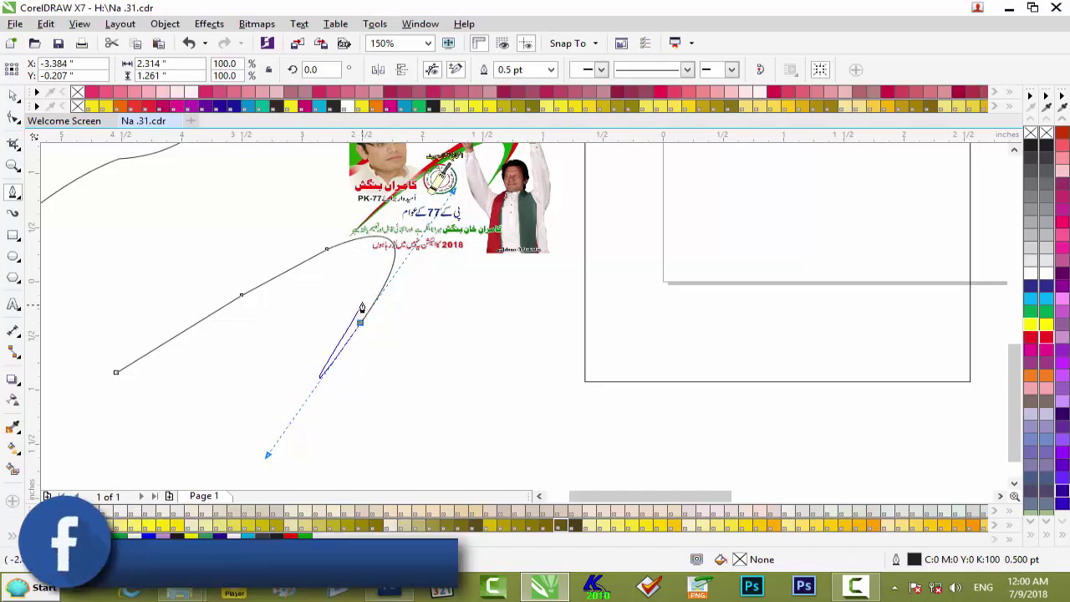
- Extend the outline to a lower point and curve back inside to the start, closing a swoosh about 2.31 by 1.69 inches
{"action": "left_click", "coordinate": [296, 413]}
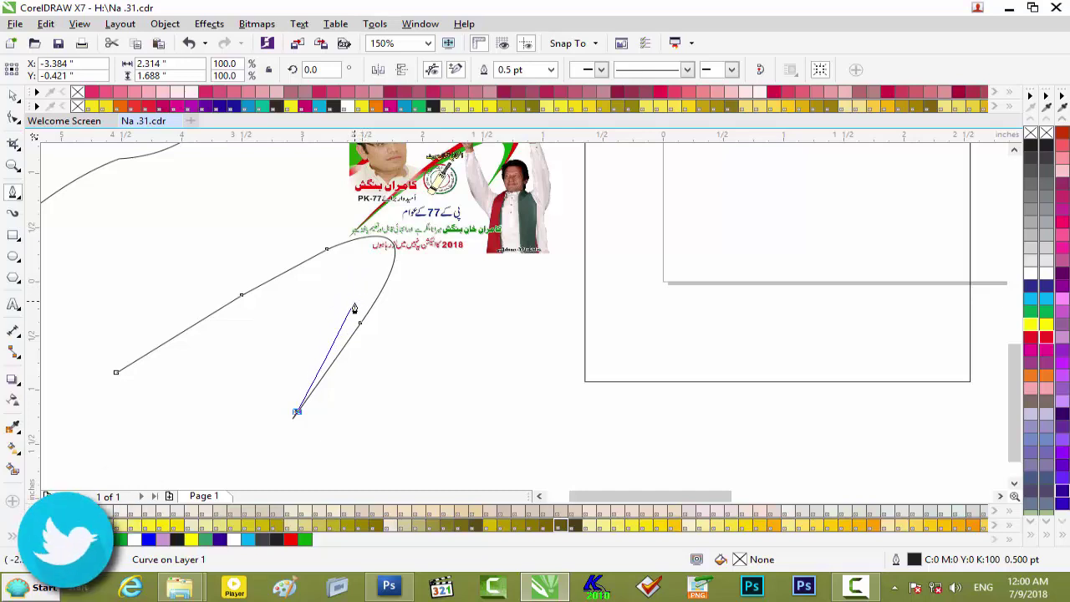
{"action": "left_click", "coordinate": [358, 303]}
{"action": "left_click_drag", "start_coordinate": [331, 259], "coordinate": [270, 280]}
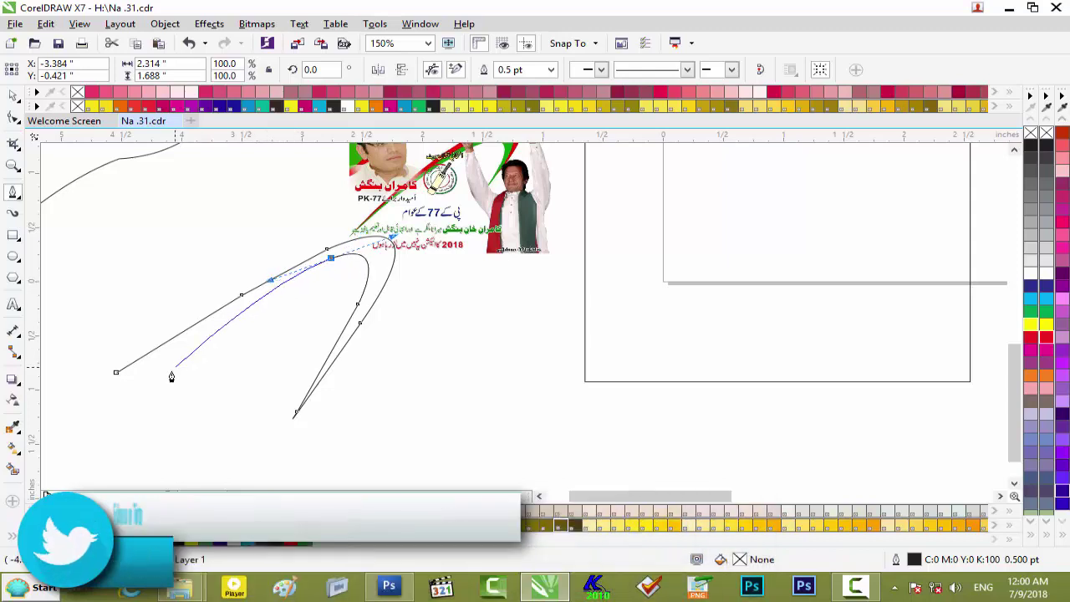
{"action": "left_click", "coordinate": [117, 372]}
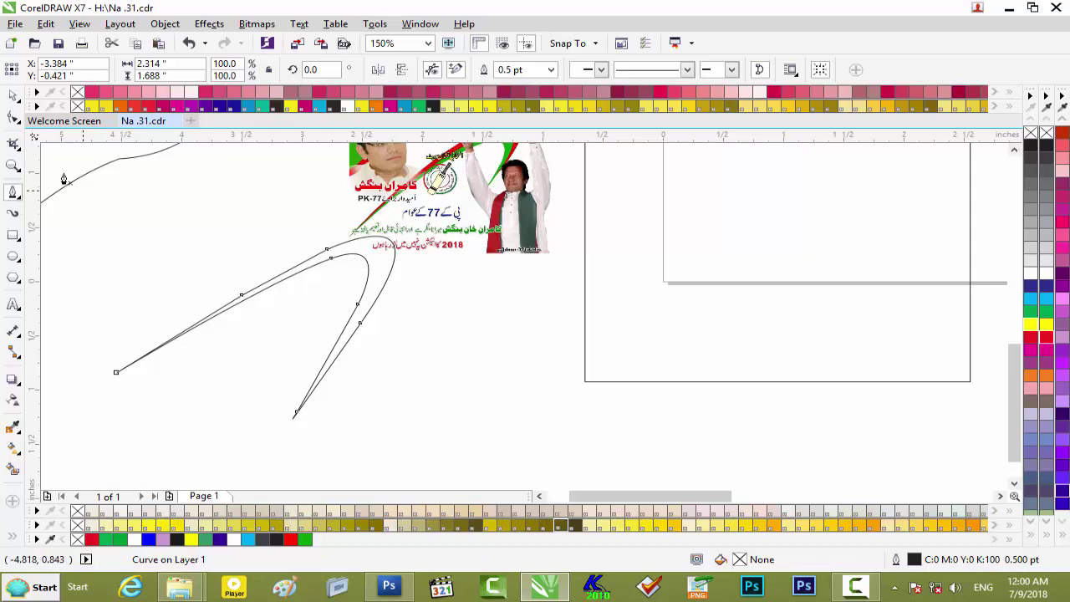
- Move the closed swoosh outline up and right onto the poster's red and green arc for comparison
{"action": "left_click", "coordinate": [13, 94]}
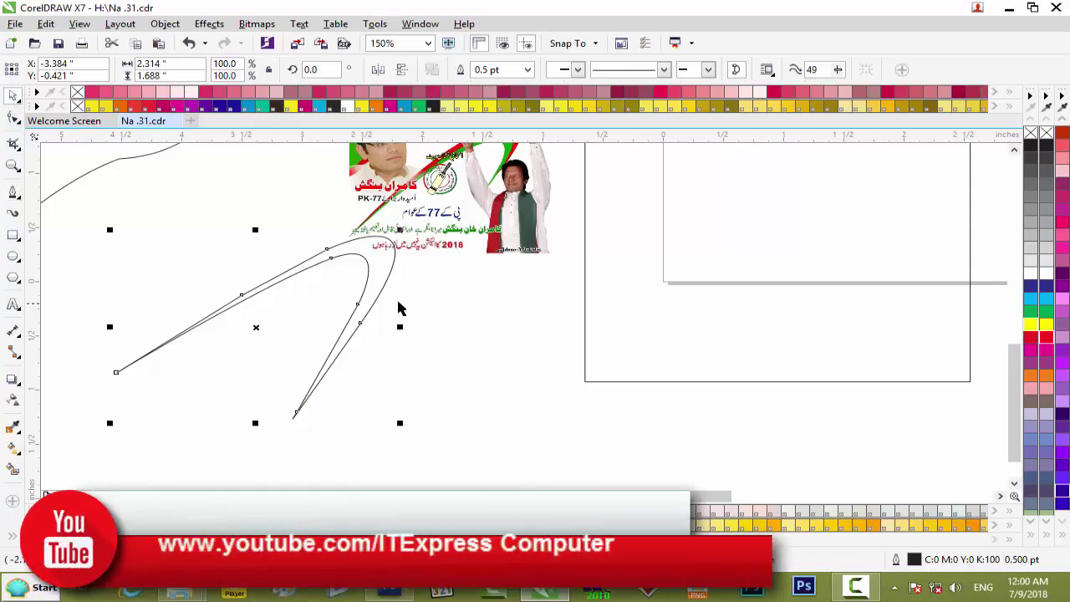
{"action": "left_click_drag", "start_coordinate": [368, 279], "coordinate": [512, 195]}
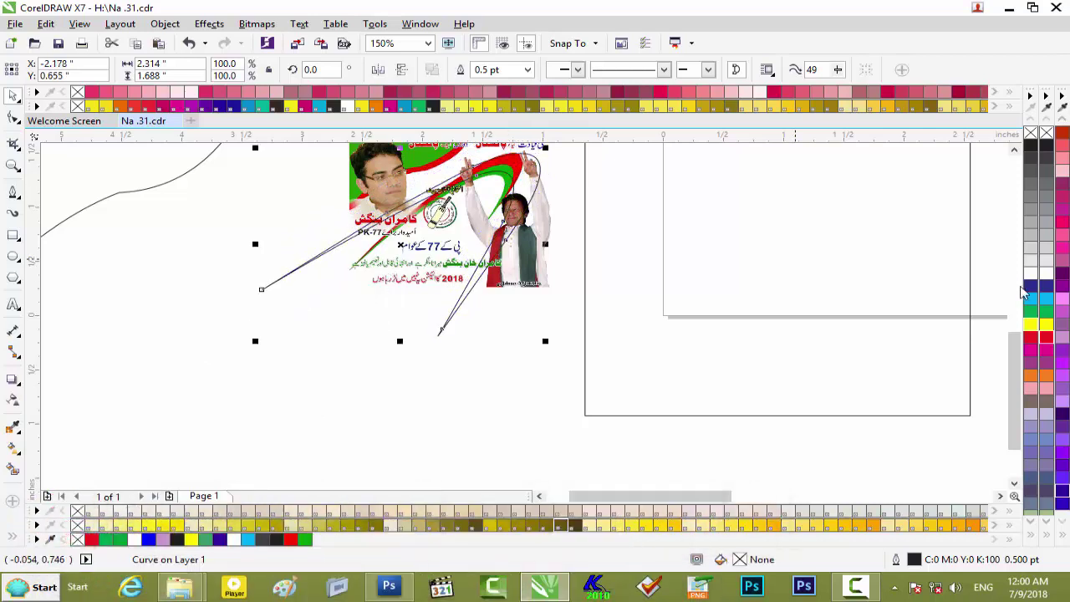
{"action": "scroll", "coordinate": [501, 318], "scroll_direction": "up", "scroll_amount": 3}
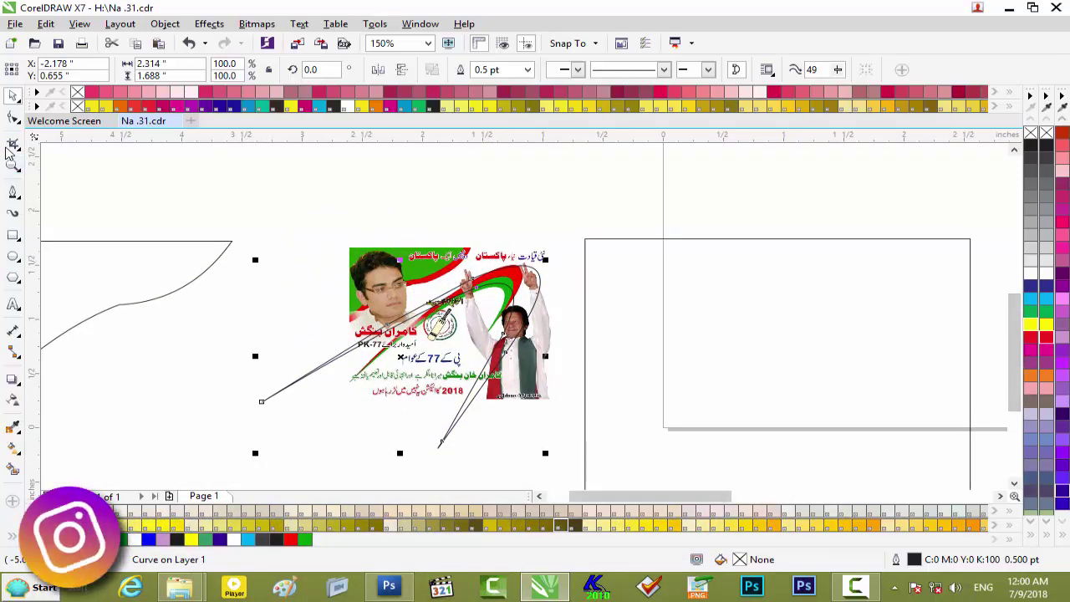
- Try to reshape the swoosh's lower tail by moving its end node and shortening the curve handles there
{"action": "left_click", "coordinate": [13, 119]}
{"action": "left_click_drag", "start_coordinate": [470, 461], "coordinate": [406, 425]}
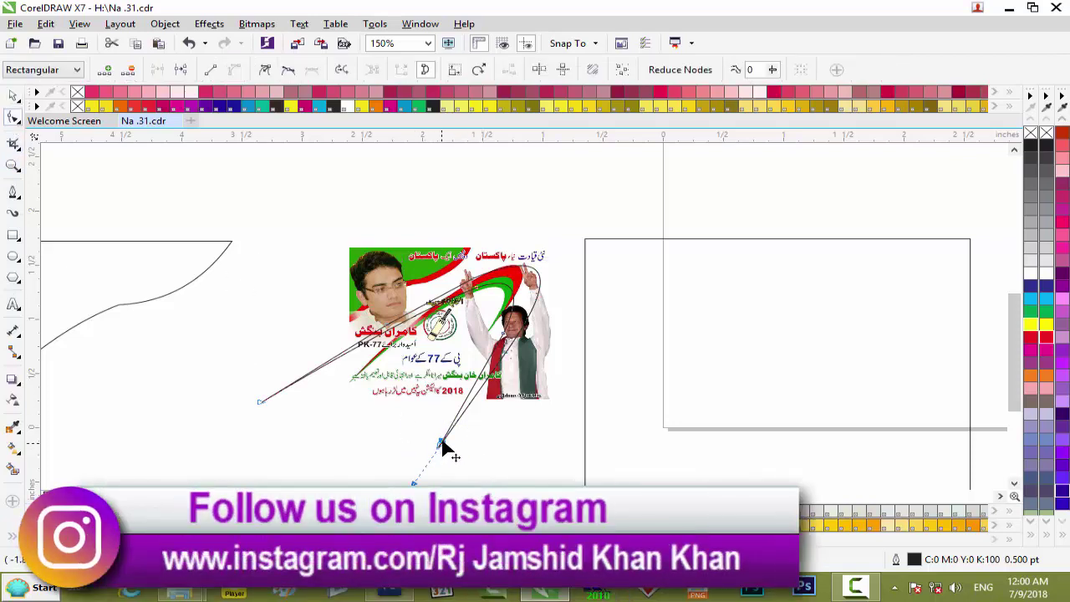
{"action": "left_click_drag", "start_coordinate": [487, 331], "coordinate": [489, 326]}
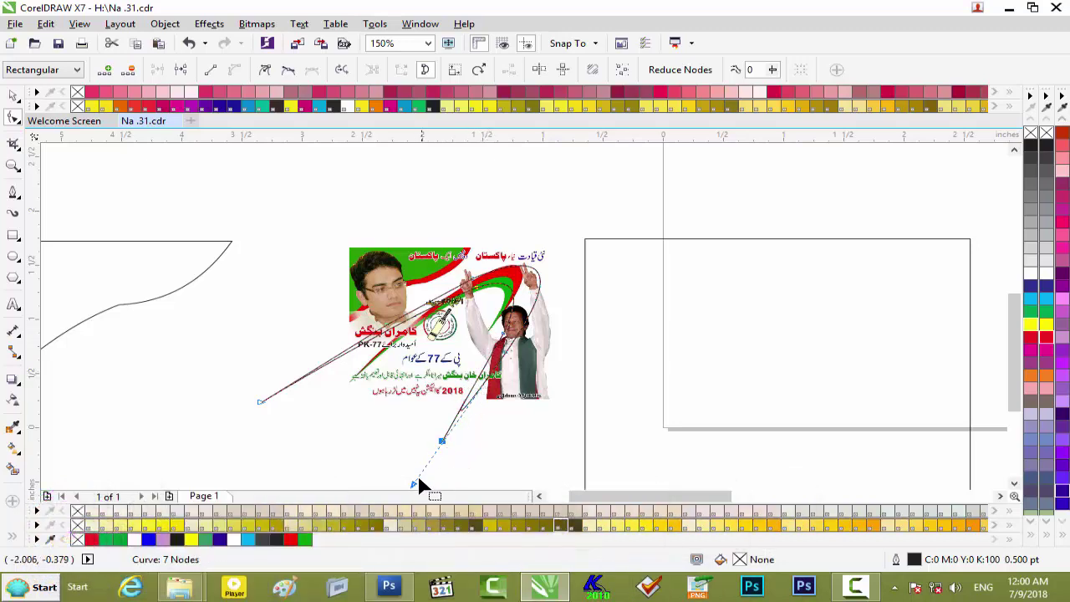
{"action": "left_click_drag", "start_coordinate": [409, 483], "coordinate": [462, 402]}
{"action": "scroll", "coordinate": [462, 402], "scroll_direction": "up", "scroll_amount": 2}
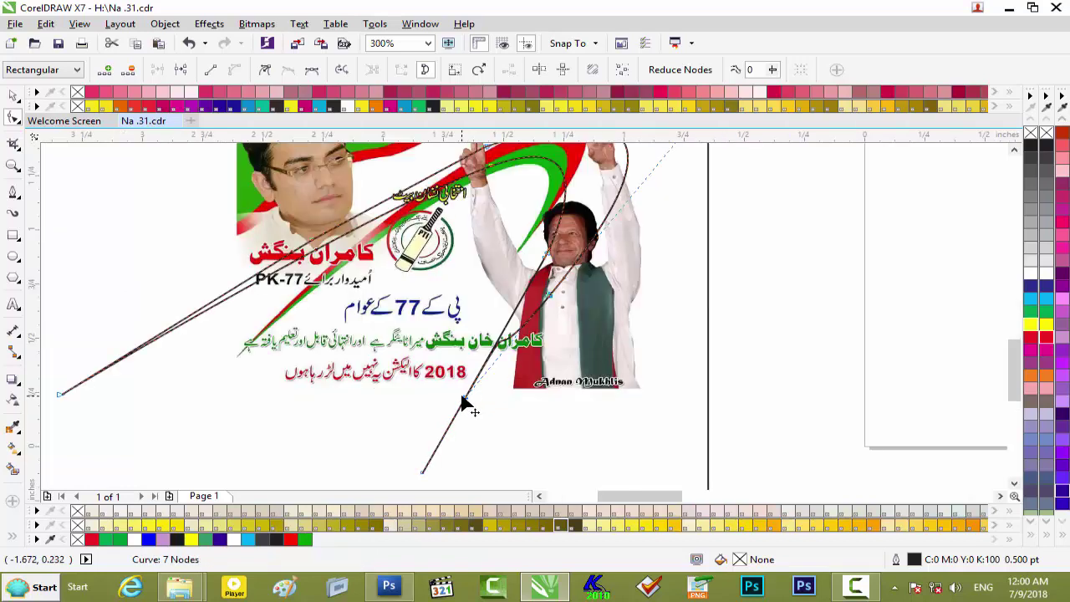
{"action": "scroll", "coordinate": [462, 402], "scroll_direction": "down", "scroll_amount": 2}
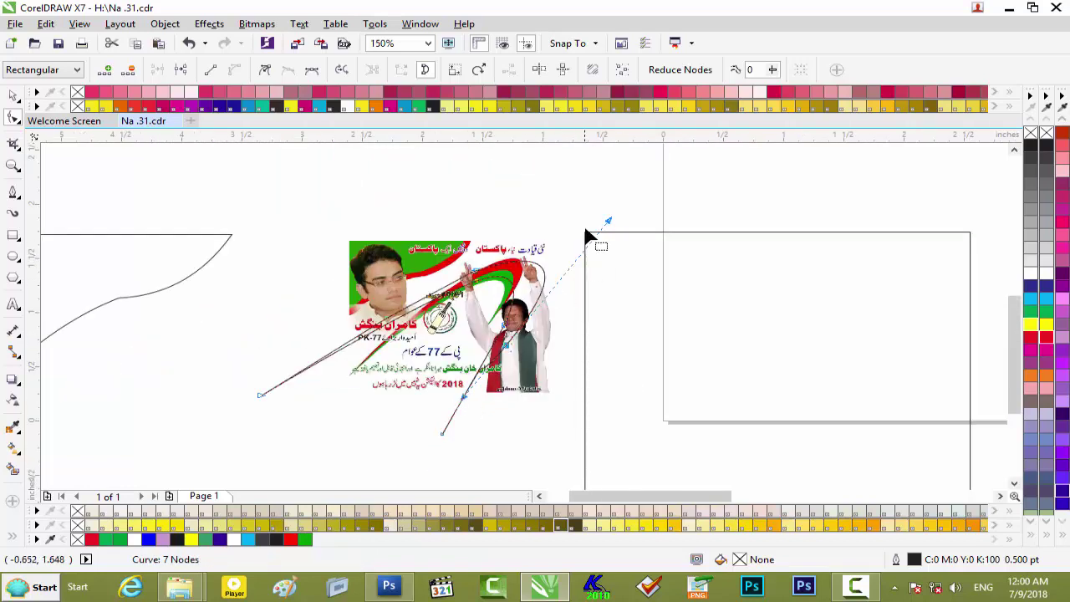
- Try to fit the swoosh's outer bend to the poster's red arc by adjusting the lower node and its curve handles
{"action": "left_click_drag", "start_coordinate": [611, 222], "coordinate": [572, 210]}
{"action": "mouse_move", "coordinate": [505, 344]}
{"action": "left_mouse_down"}
{"action": "mouse_move", "coordinate": [494, 343]}
{"action": "mouse_move", "coordinate": [502, 348]}
{"action": "left_mouse_up"}
{"action": "scroll", "coordinate": [505, 346], "scroll_direction": "up", "scroll_amount": 2}
{"action": "scroll", "coordinate": [505, 350], "scroll_direction": "down", "scroll_amount": 2}
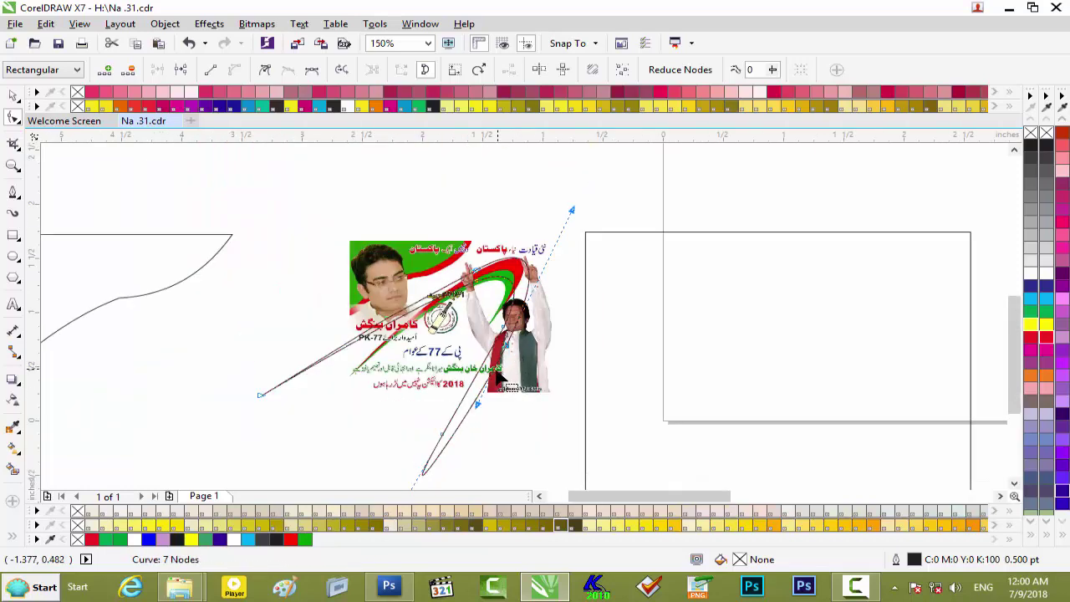
{"action": "left_click_drag", "start_coordinate": [476, 404], "coordinate": [472, 405]}
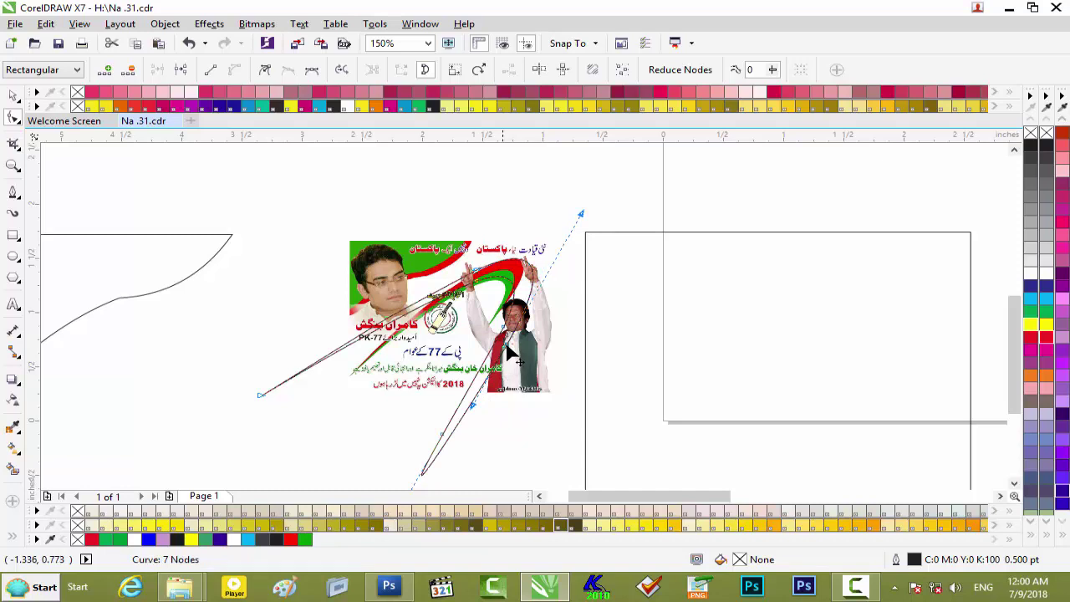
{"action": "left_click_drag", "start_coordinate": [502, 348], "coordinate": [493, 348]}
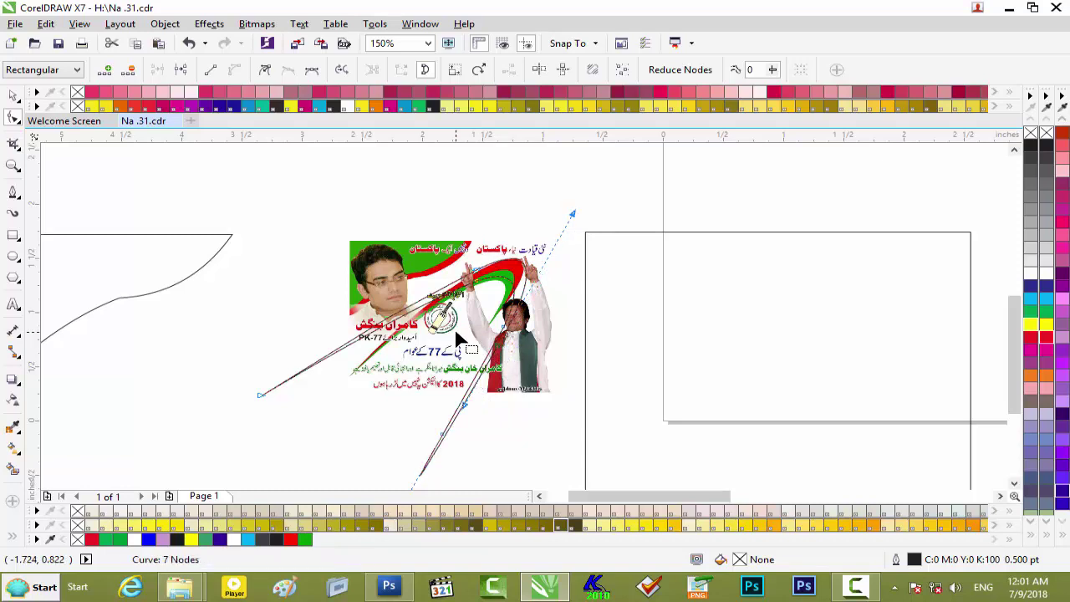
- Delete the swoosh outline lying over the poster
{"action": "key", "text": "Delete"}
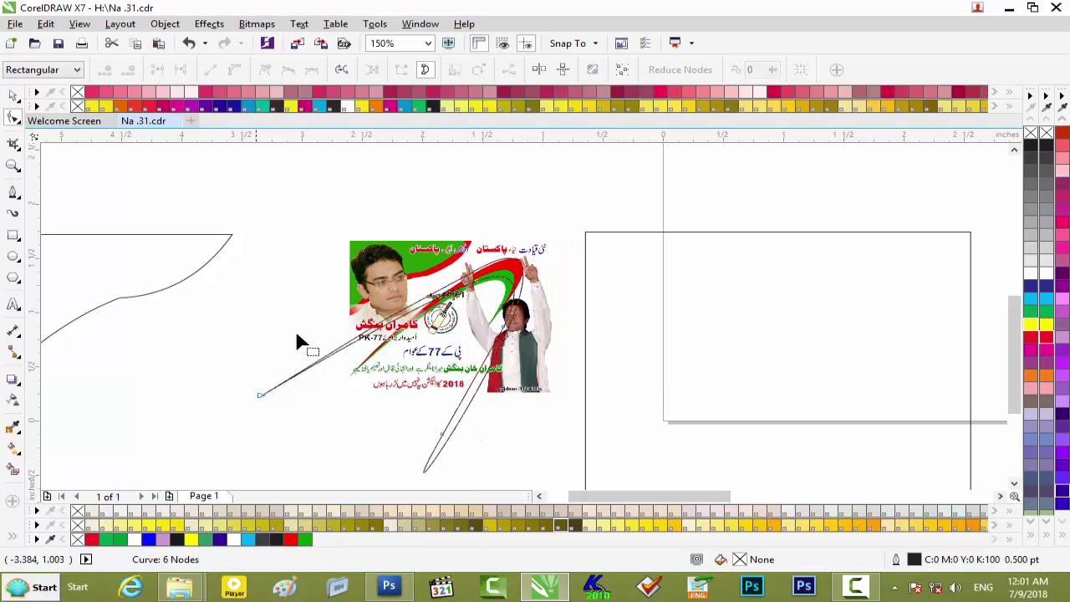
{"action": "left_click", "coordinate": [14, 95]}
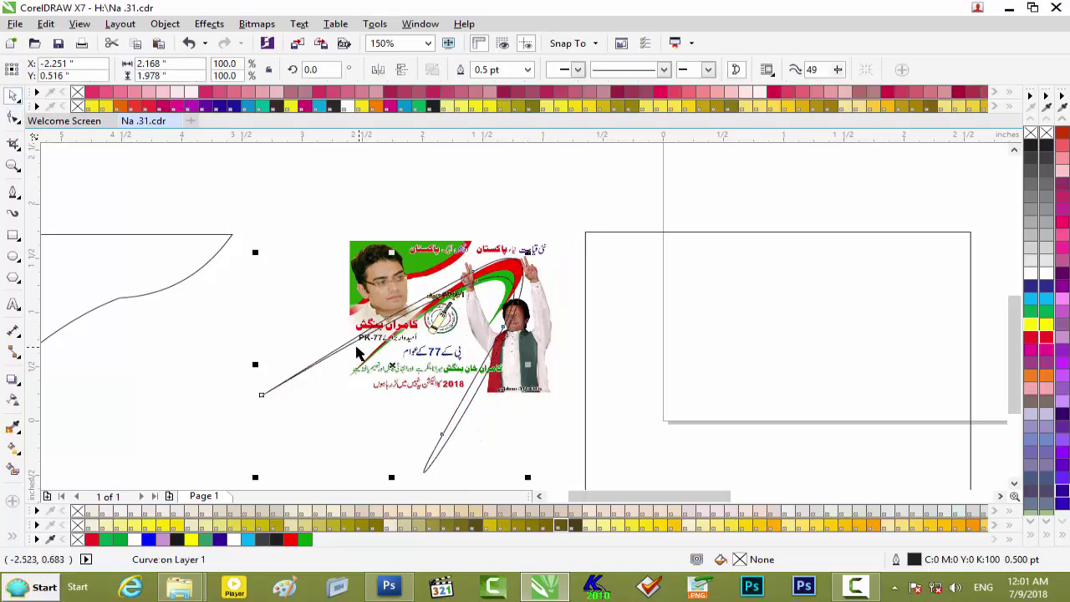
{"action": "key", "text": "Delete"}
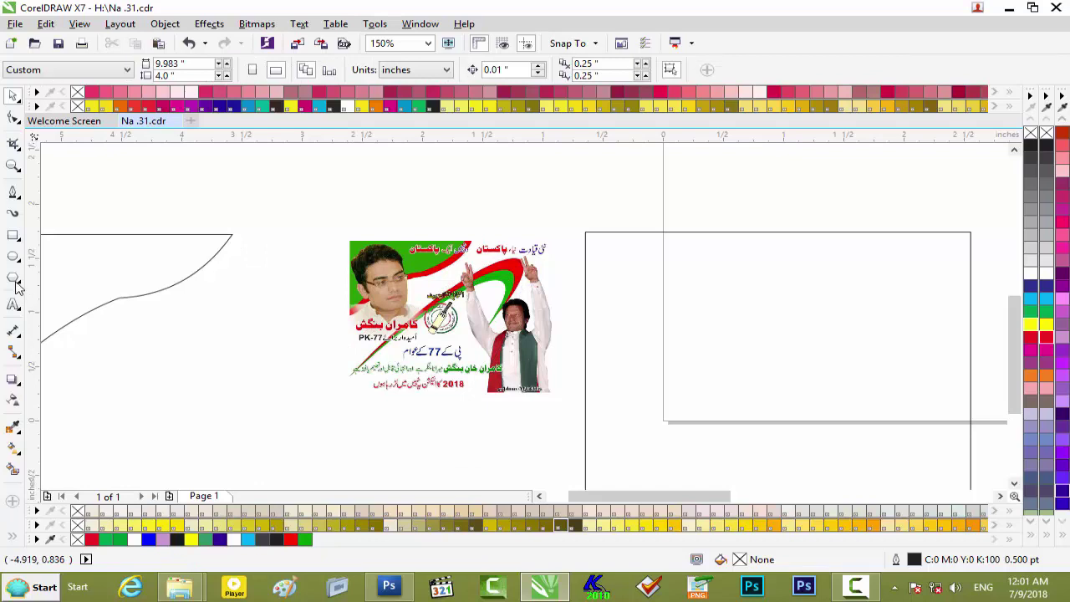
- Start a new Pen outline along the red arc's outer edge, from the lower-left tail over the bend to its lower tip, about 1.46 by 1.06 inches
{"action": "left_click", "coordinate": [13, 192]}
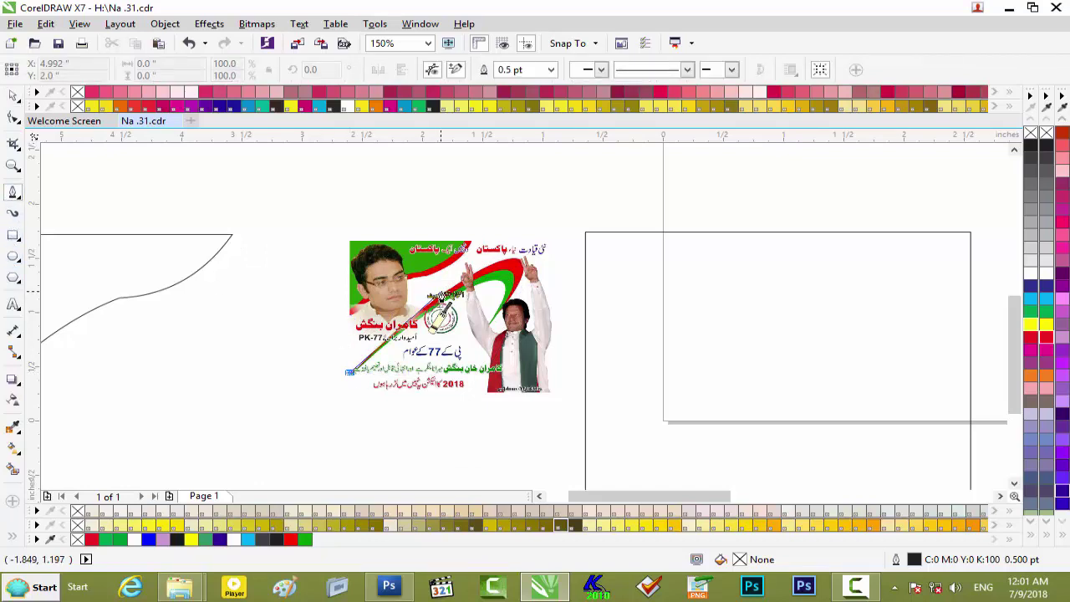
{"action": "left_click", "coordinate": [444, 281]}
{"action": "left_click", "coordinate": [498, 265]}
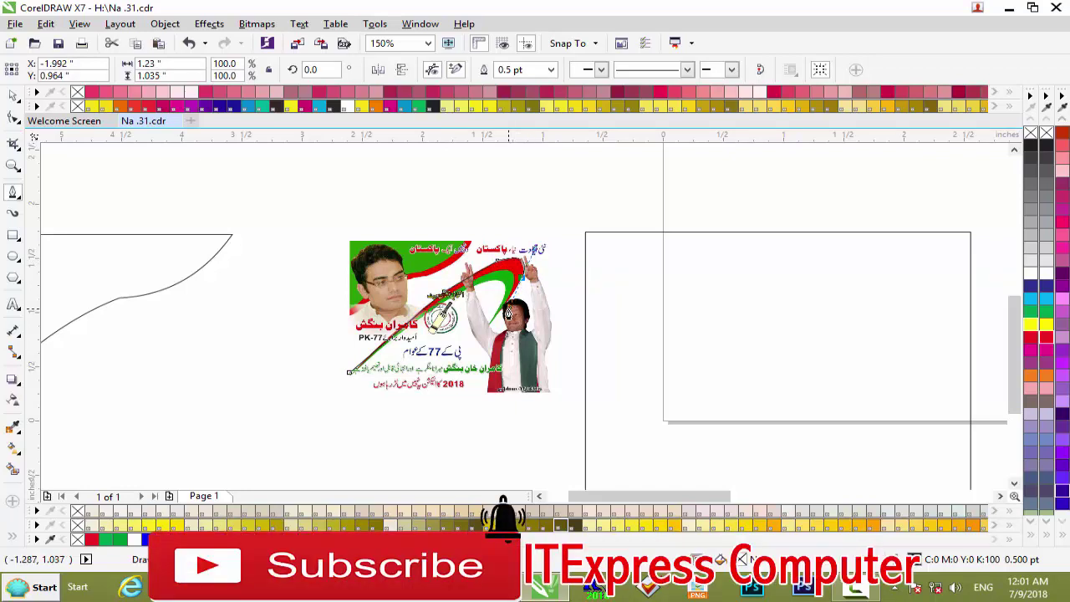
{"action": "scroll", "coordinate": [506, 311], "scroll_direction": "up", "scroll_amount": 2}
{"action": "left_click_drag", "start_coordinate": [506, 309], "coordinate": [499, 288]}
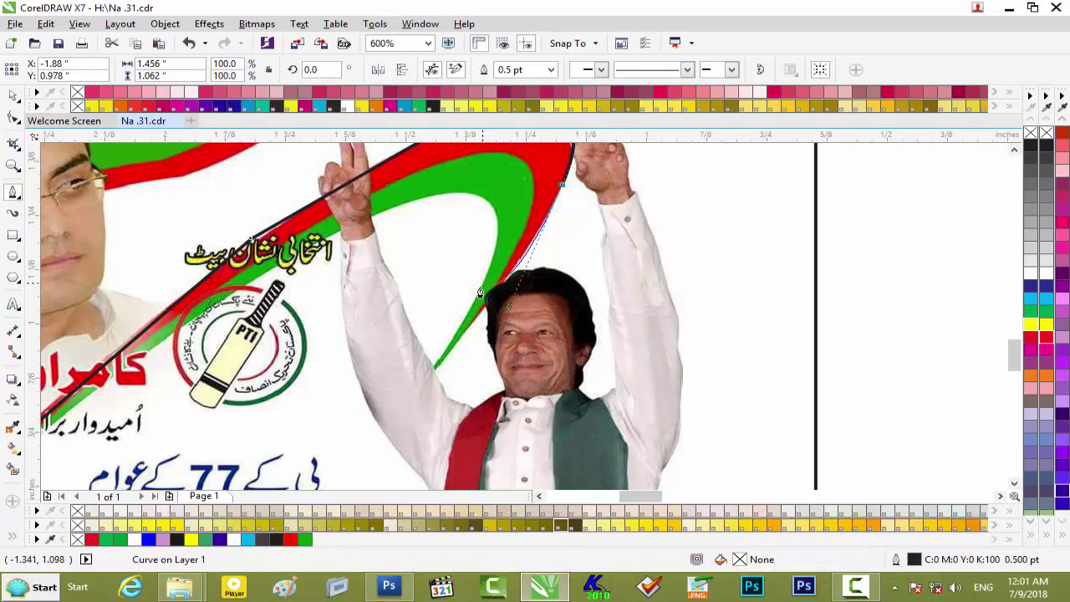
{"action": "double_click", "coordinate": [453, 351]}
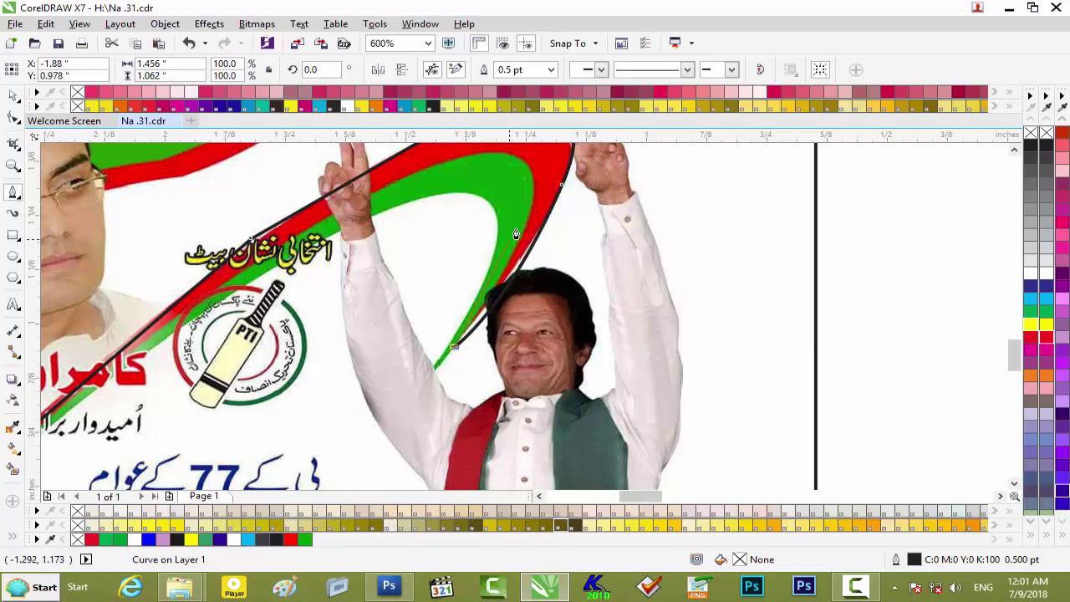
- Continue the outline from the lower tip back around the boundary between the red and green stripes and down the diagonal
{"action": "left_click", "coordinate": [487, 299]}
{"action": "left_click", "coordinate": [520, 236]}
{"action": "left_click_drag", "start_coordinate": [434, 170], "coordinate": [291, 228]}
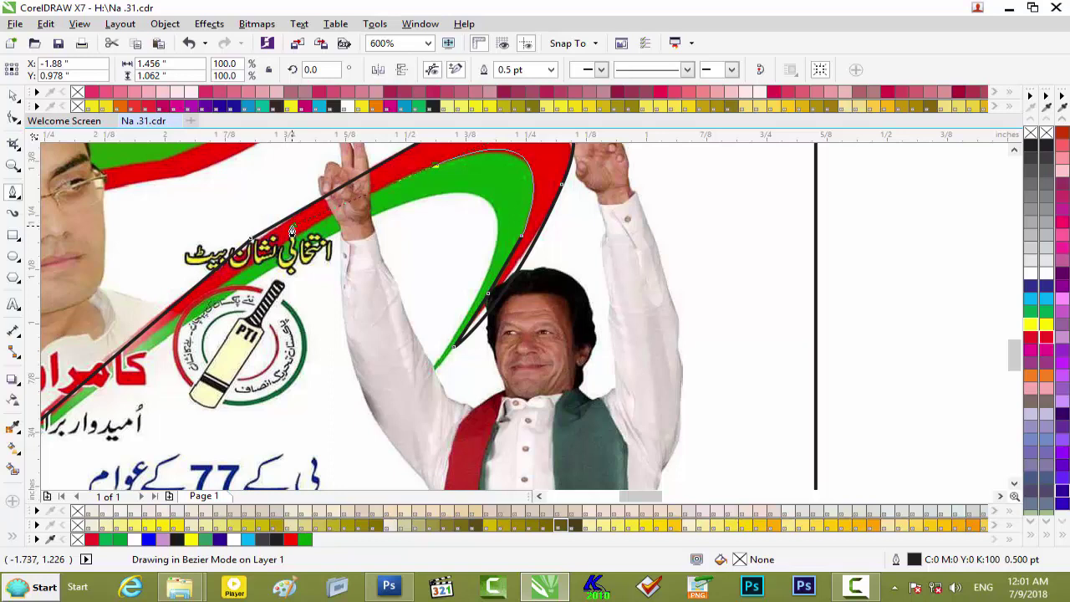
{"action": "left_click_drag", "start_coordinate": [292, 231], "coordinate": [292, 230]}
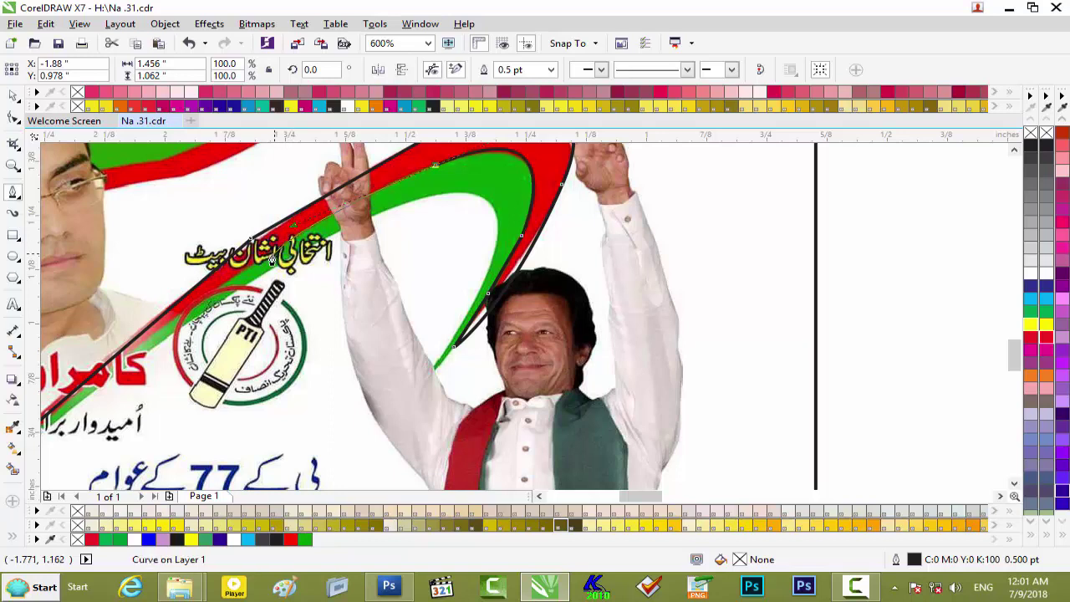
{"action": "left_click", "coordinate": [156, 335]}
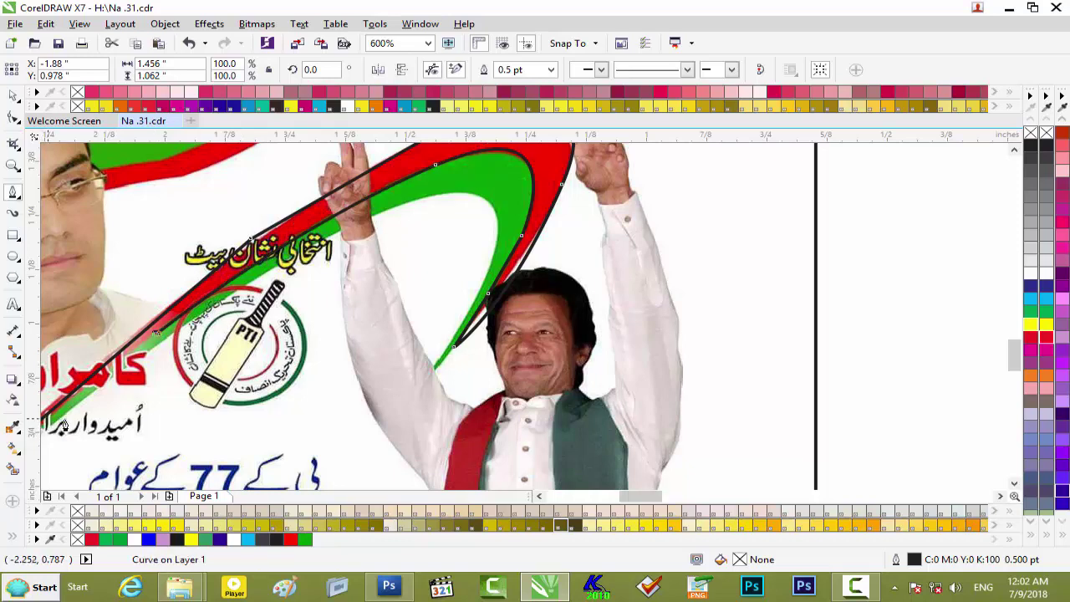
- Extend the outline down the red stripe's lower-left tail and close it at its starting point
{"action": "scroll", "coordinate": [45, 425], "scroll_direction": "down", "scroll_amount": 1}
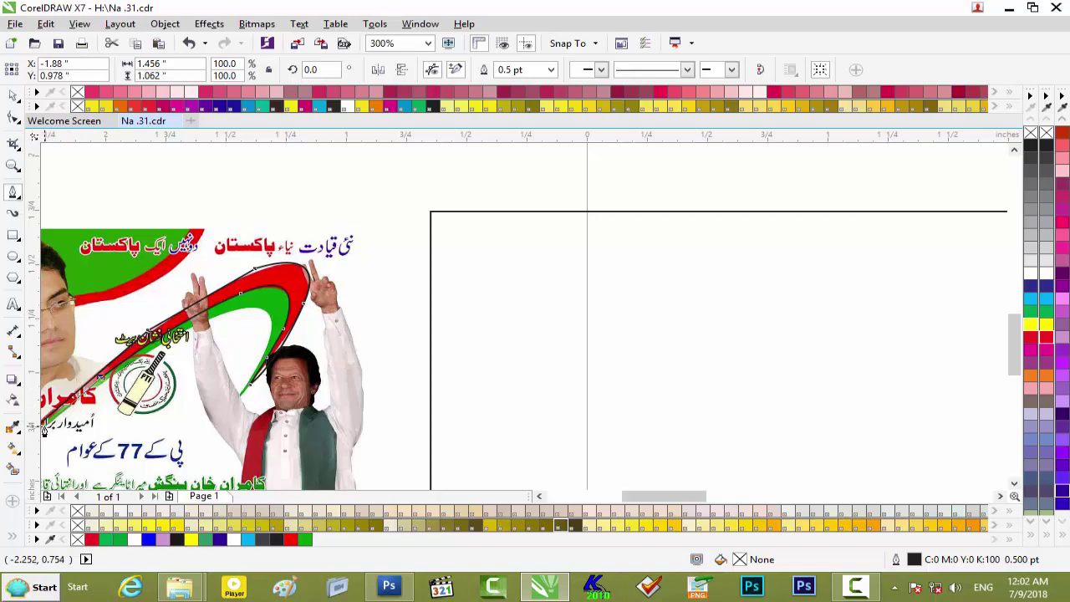
{"action": "left_click", "coordinate": [45, 427]}
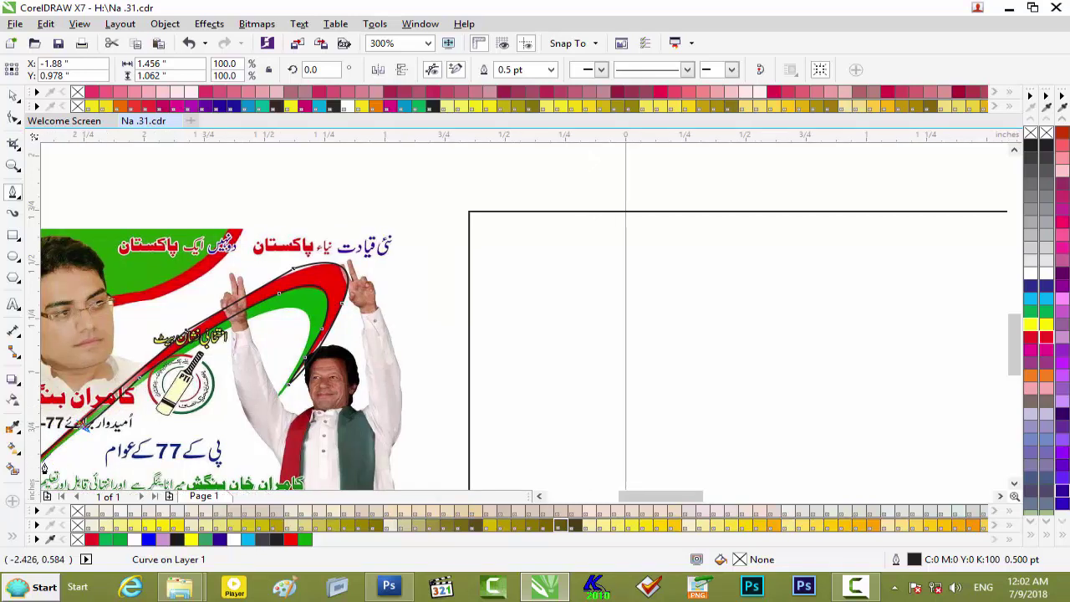
{"action": "left_click_drag", "start_coordinate": [1014, 360], "coordinate": [1010, 382]}
{"action": "left_click_drag", "start_coordinate": [671, 497], "coordinate": [640, 495]}
{"action": "left_click", "coordinate": [318, 326]}
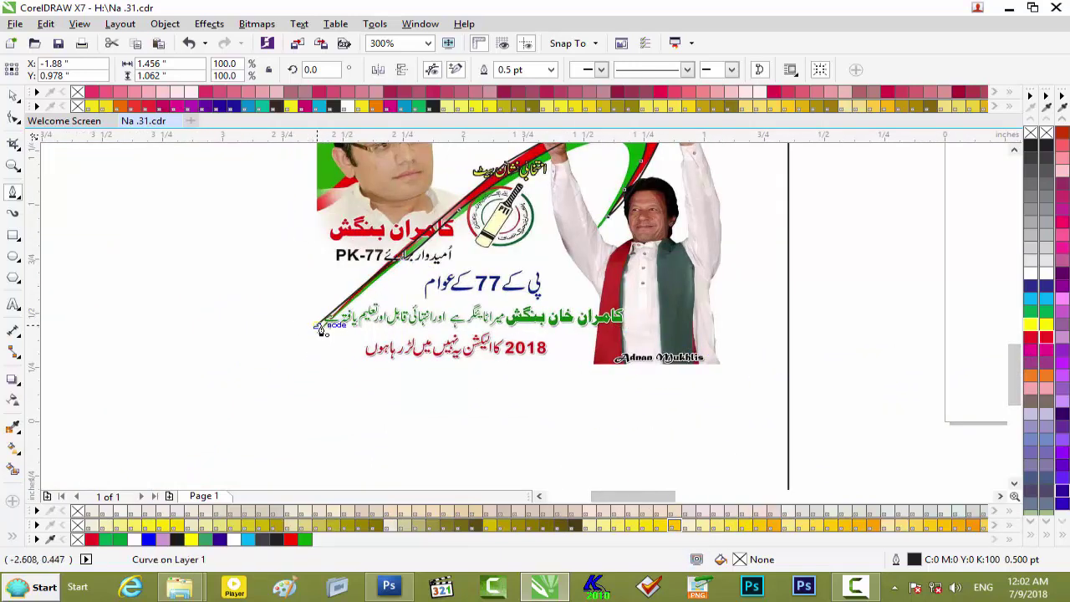
- Move the closed swoosh outline down and left, away from the poster's arc
{"action": "left_click", "coordinate": [15, 100]}
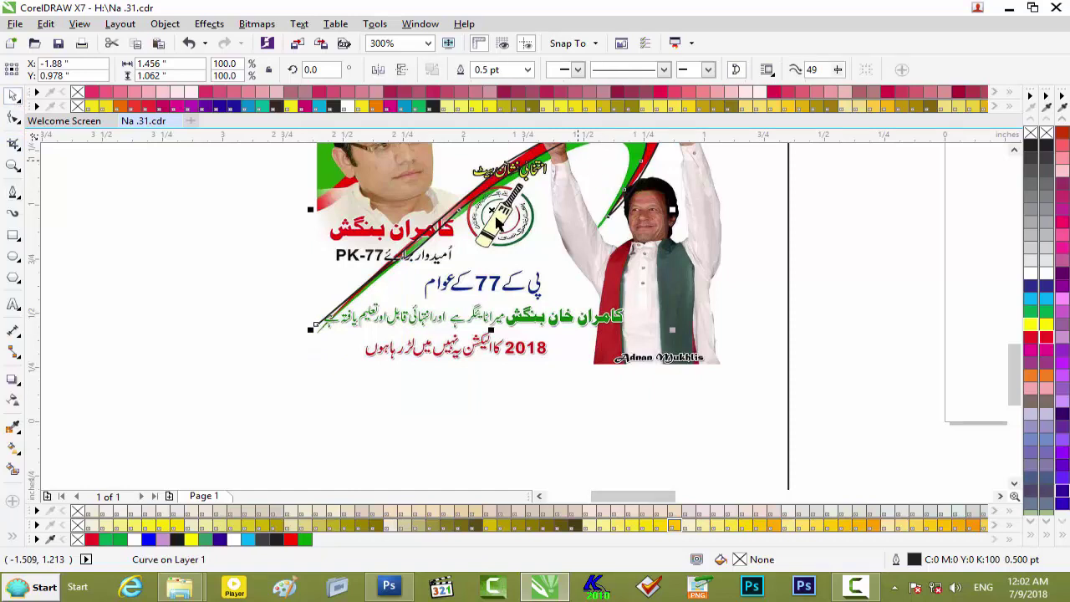
{"action": "left_click_drag", "start_coordinate": [490, 213], "coordinate": [200, 363]}
{"action": "scroll", "coordinate": [201, 364], "scroll_direction": "up", "scroll_amount": 2}
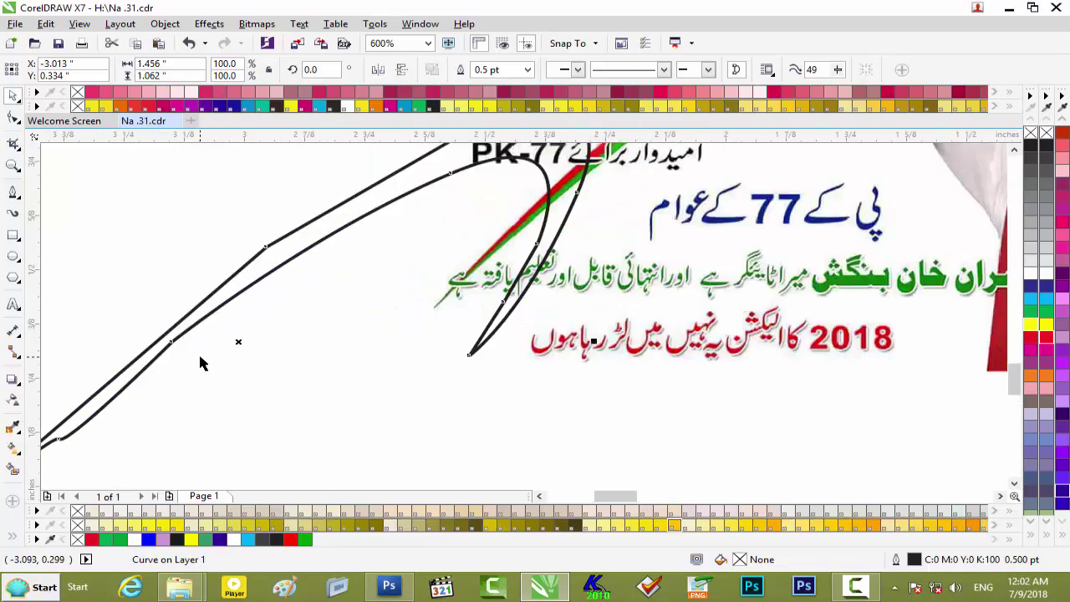
{"action": "scroll", "coordinate": [201, 363], "scroll_direction": "down", "scroll_amount": 2}
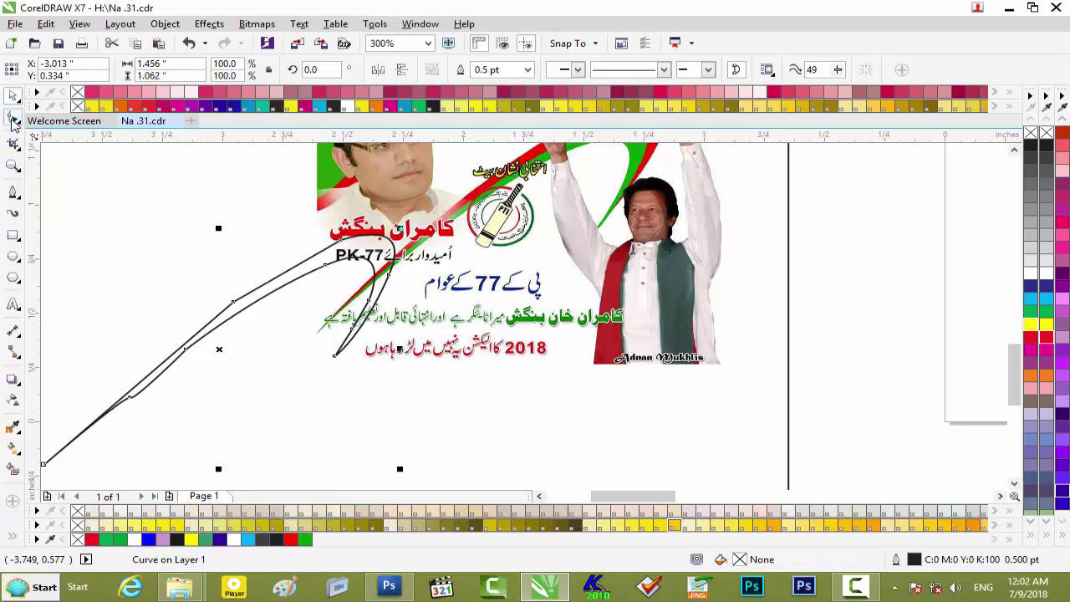
- Delete the kinked node near the swoosh's lower-left tail to smooth its lower edge
{"action": "left_click", "coordinate": [12, 121]}
{"action": "left_click", "coordinate": [106, 399]}
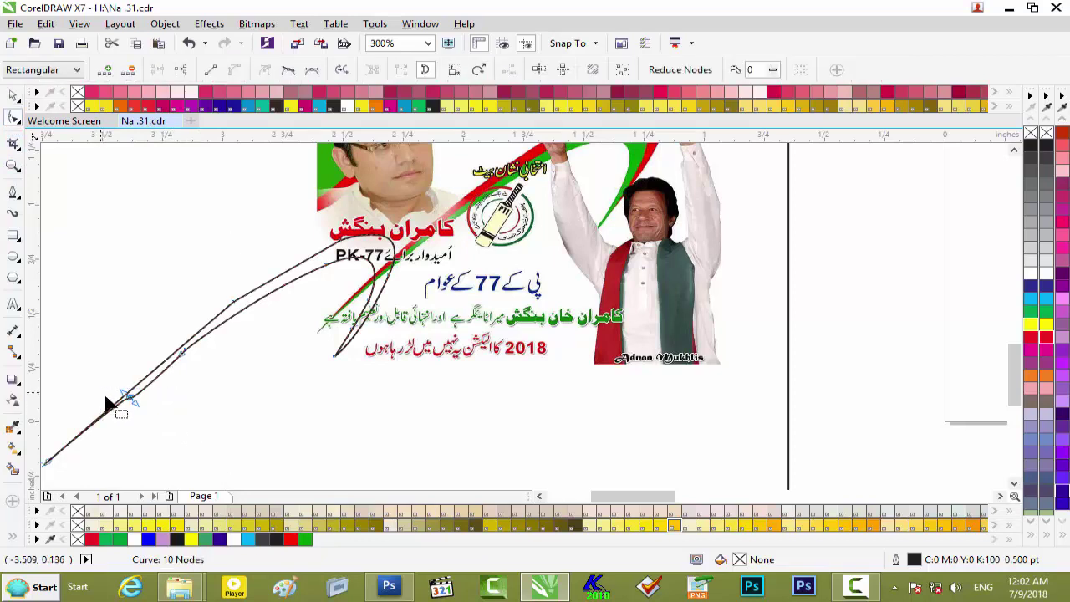
{"action": "key", "text": "Delete"}
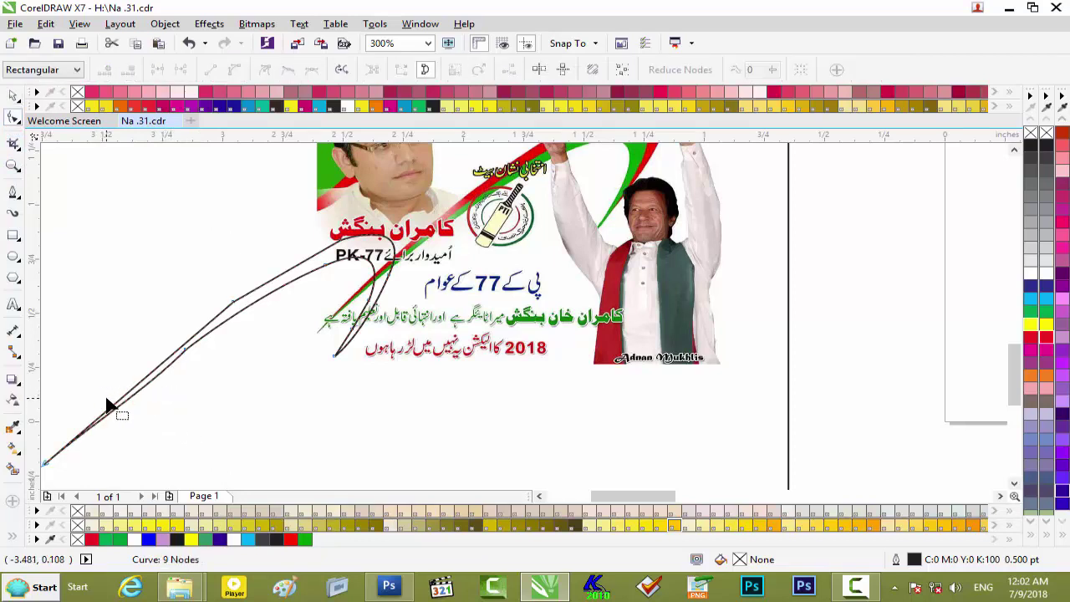
- Try deleting the corner node on the swoosh's upper edge, and undo the deletion
{"action": "left_click", "coordinate": [240, 308]}
{"action": "key", "text": "Delete"}
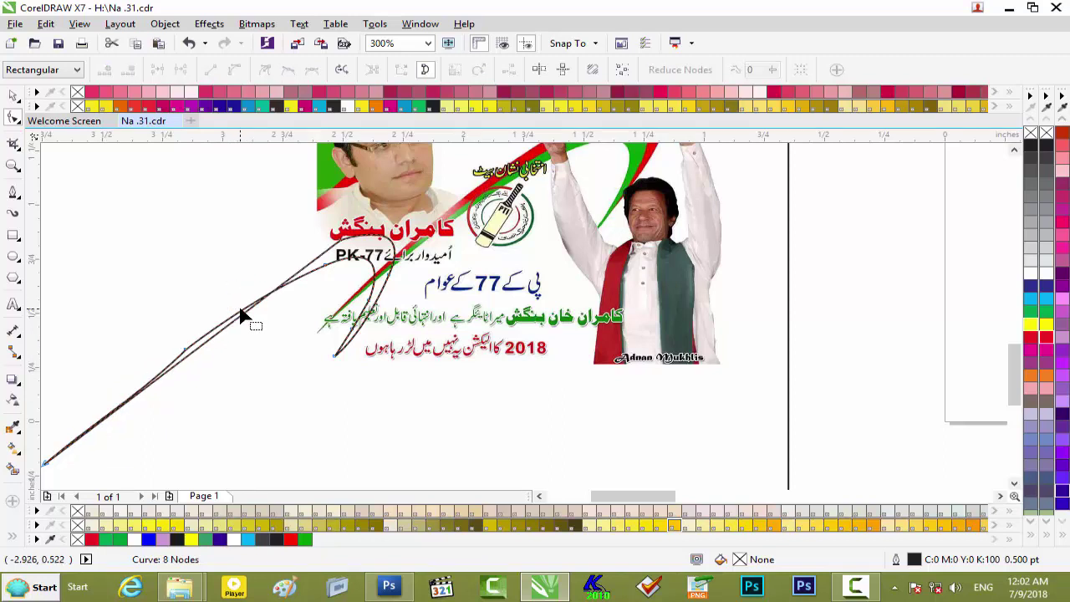
{"action": "key", "text": "ctrl+z"}
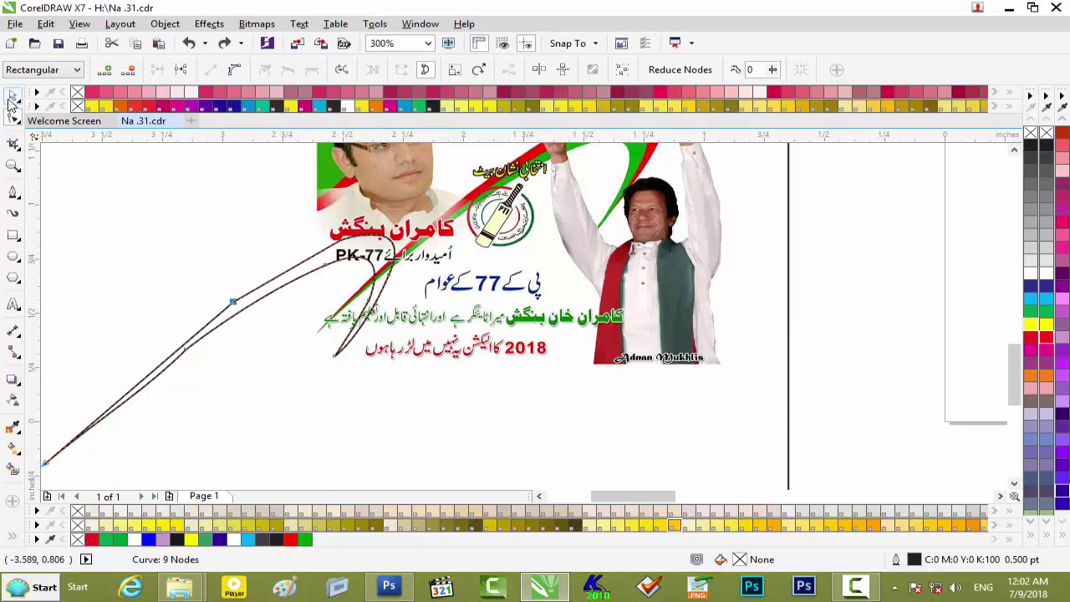
- Move the swoosh farther left, clear of the poster, and widen its outer bend by adjusting the bend's outer node and curve handles
{"action": "left_click", "coordinate": [12, 99]}
{"action": "left_click_drag", "start_coordinate": [244, 296], "coordinate": [119, 285]}
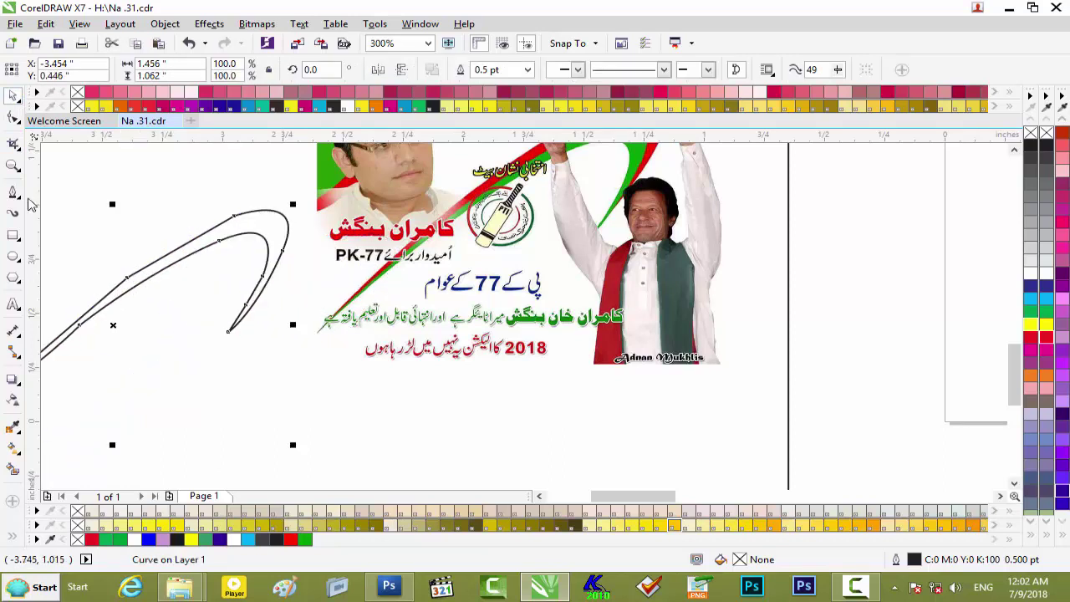
{"action": "left_click", "coordinate": [14, 117]}
{"action": "left_click", "coordinate": [282, 252]}
{"action": "left_click_drag", "start_coordinate": [311, 192], "coordinate": [335, 179]}
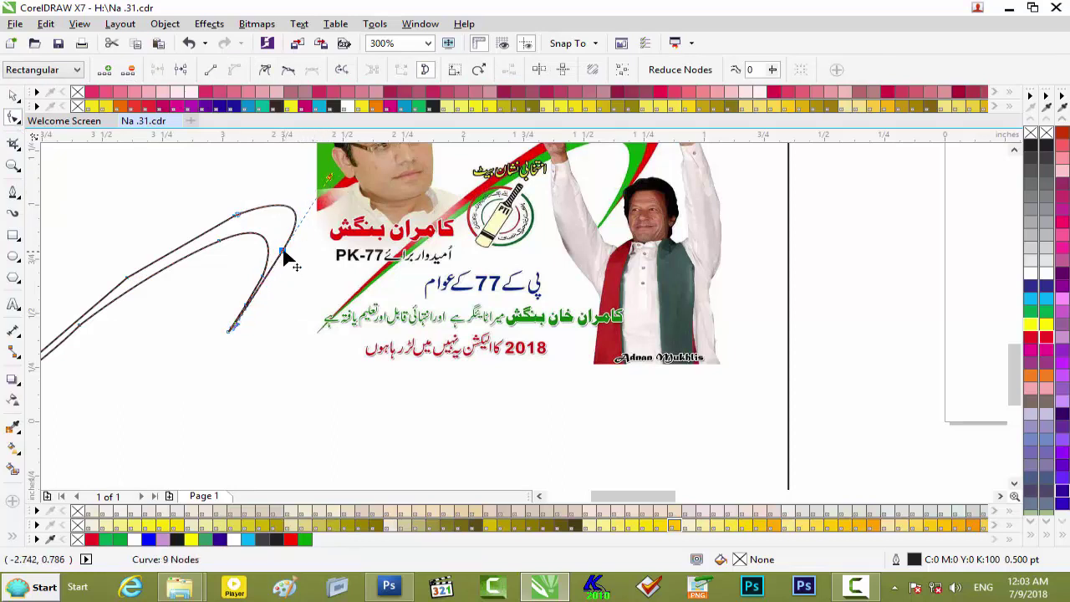
{"action": "left_click_drag", "start_coordinate": [284, 253], "coordinate": [291, 257]}
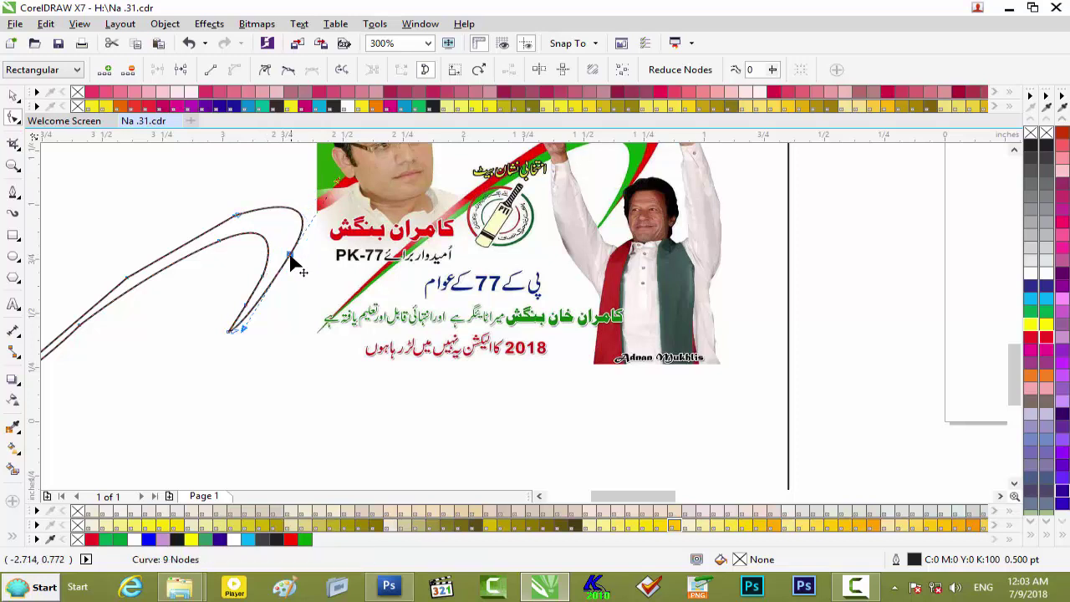
{"action": "left_click_drag", "start_coordinate": [245, 334], "coordinate": [228, 351]}
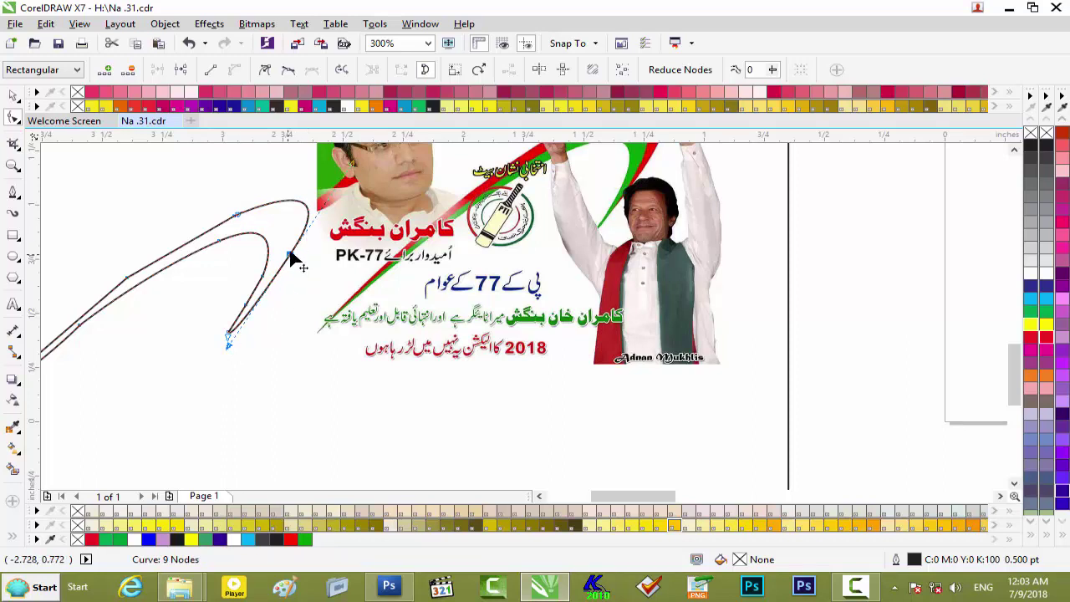
{"action": "mouse_move", "coordinate": [352, 163]}
{"action": "left_mouse_down"}
{"action": "mouse_move", "coordinate": [331, 174]}
{"action": "mouse_move", "coordinate": [342, 167]}
{"action": "left_mouse_up"}
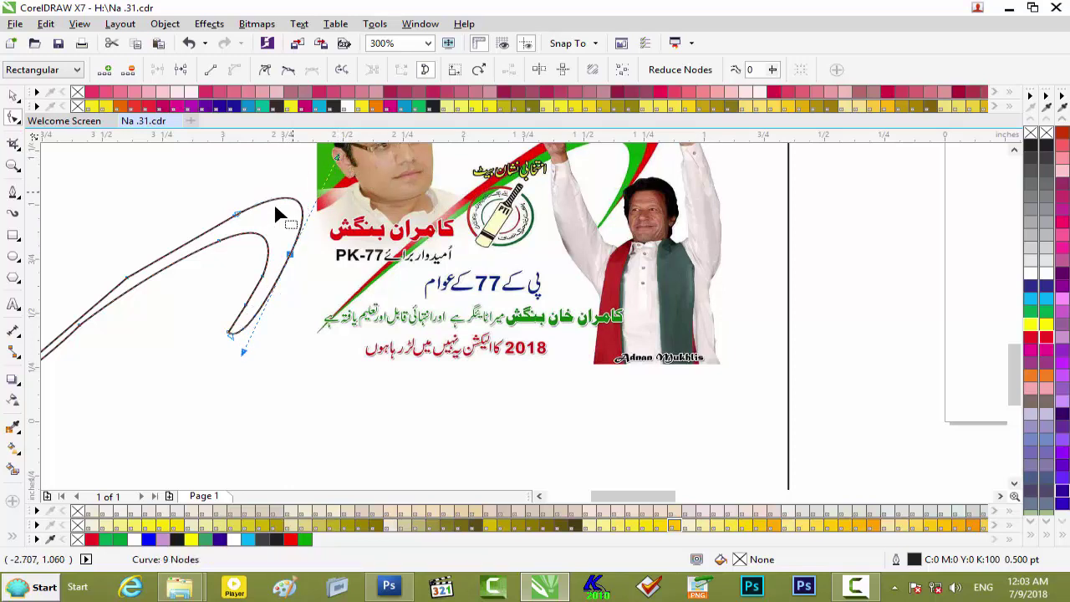
- Adjust the curve of the swoosh's inner bend and extend its lower tip down and left into a sharper point
{"action": "left_click", "coordinate": [264, 276]}
{"action": "left_click_drag", "start_coordinate": [294, 217], "coordinate": [268, 248]}
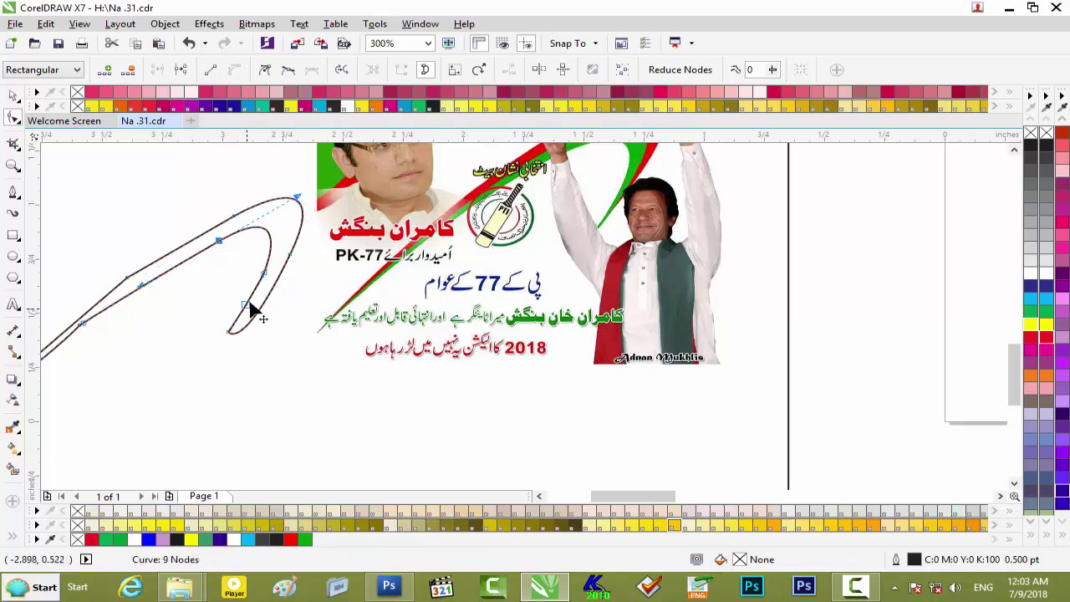
{"action": "left_click", "coordinate": [228, 333]}
{"action": "mouse_move", "coordinate": [228, 333]}
{"action": "left_mouse_down"}
{"action": "mouse_move", "coordinate": [215, 350]}
{"action": "mouse_move", "coordinate": [227, 351]}
{"action": "left_mouse_up"}
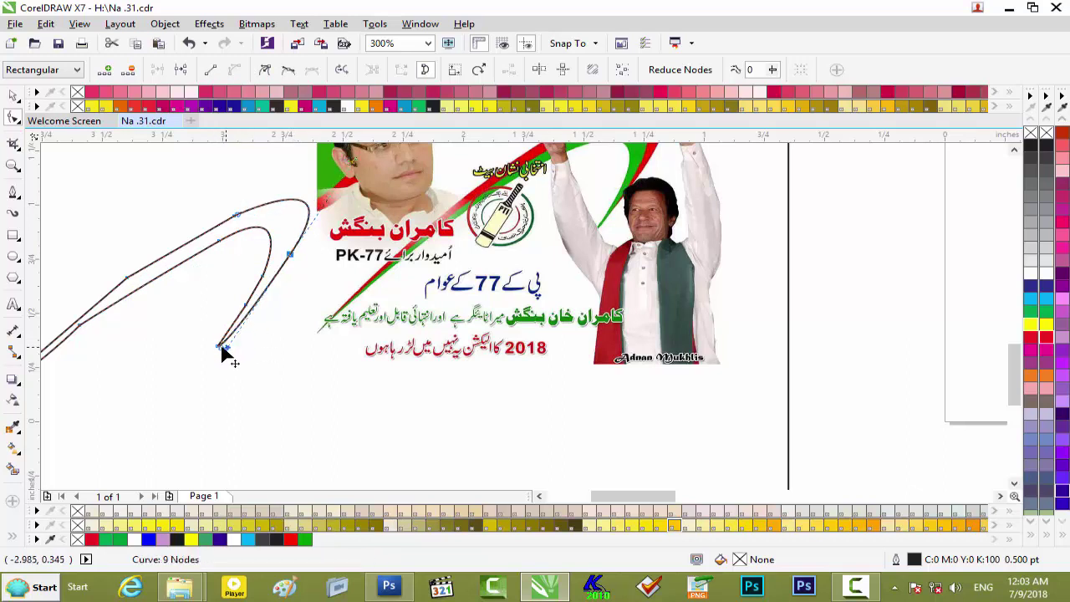
- Adjust the node on the lower edge of the swoosh's long diagonal tail to refine its curve
{"action": "left_click", "coordinate": [126, 277]}
{"action": "left_click", "coordinate": [80, 323]}
{"action": "left_click_drag", "start_coordinate": [85, 334], "coordinate": [86, 335]}
{"action": "left_click_drag", "start_coordinate": [645, 496], "coordinate": [626, 502]}
{"action": "scroll", "coordinate": [449, 382], "scroll_direction": "down", "scroll_amount": 1}
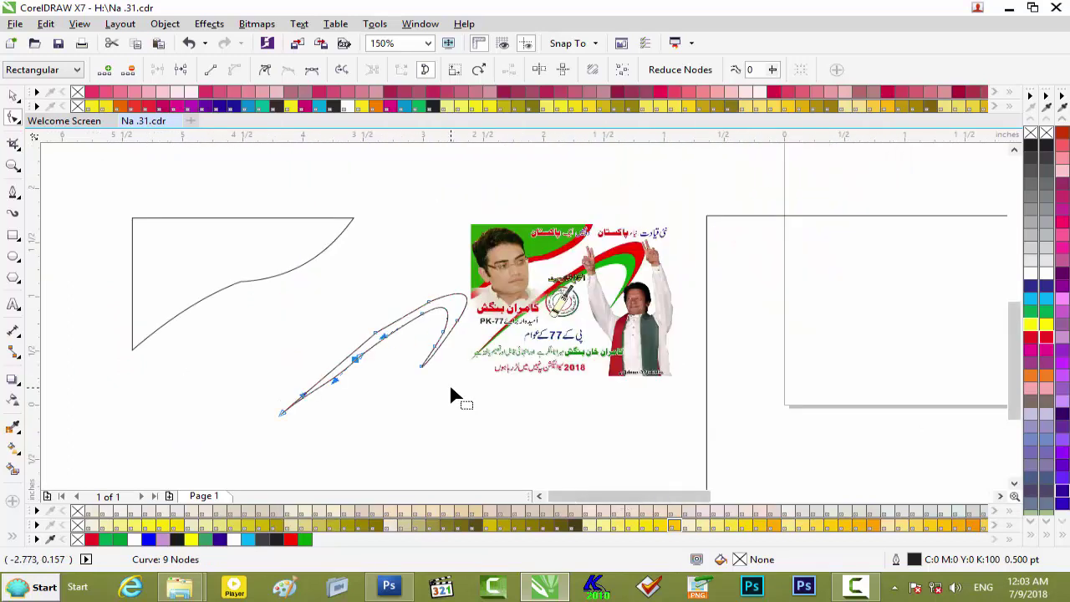
- Move the swoosh farther left so it sits well clear of the poster
{"action": "left_click", "coordinate": [12, 94]}
{"action": "left_click_drag", "start_coordinate": [398, 322], "coordinate": [348, 320]}
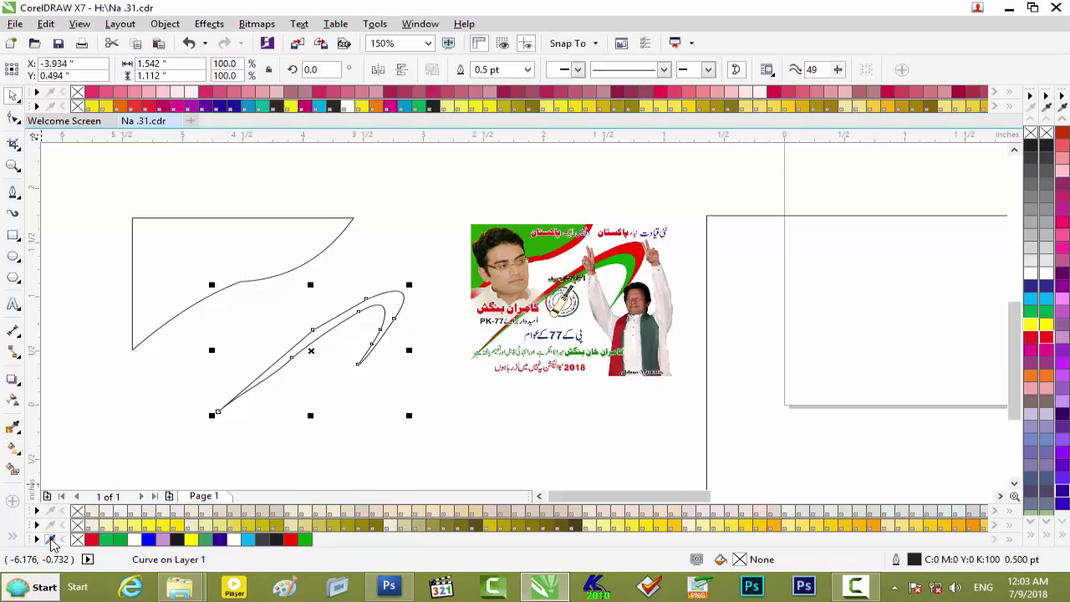
- Sample the green, the red and the white background from the poster into the document palette
{"action": "left_click", "coordinate": [50, 540]}
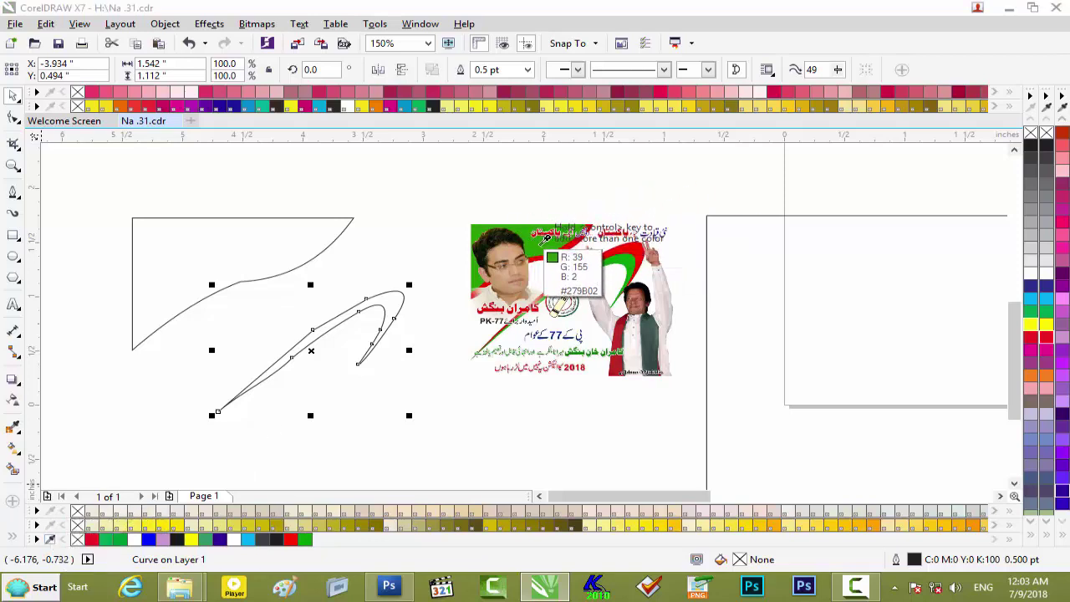
{"action": "left_click", "coordinate": [547, 237]}
{"action": "left_click", "coordinate": [50, 540]}
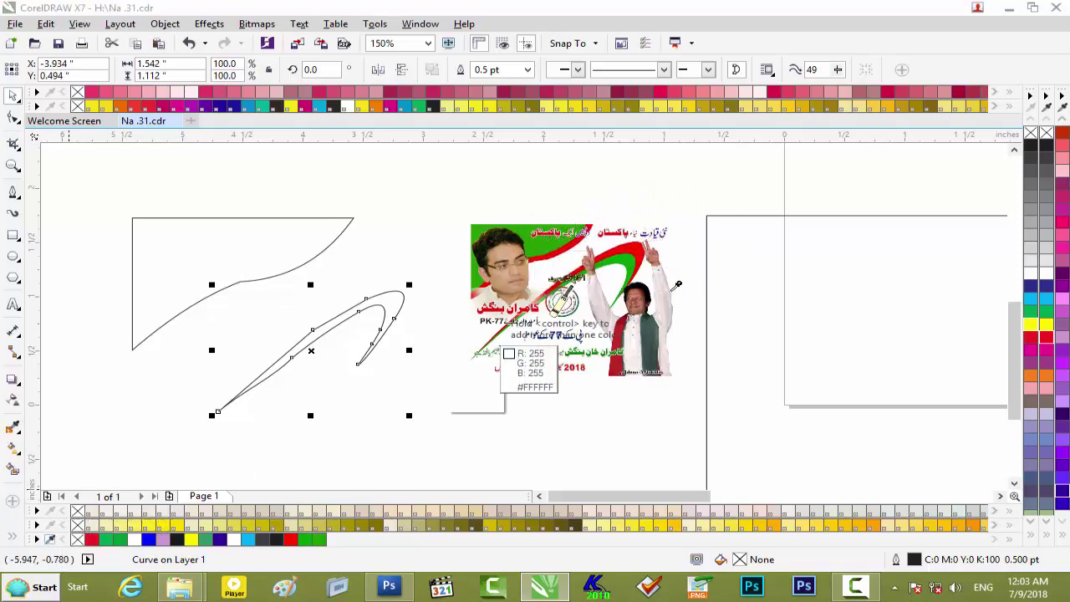
{"action": "left_click", "coordinate": [637, 238]}
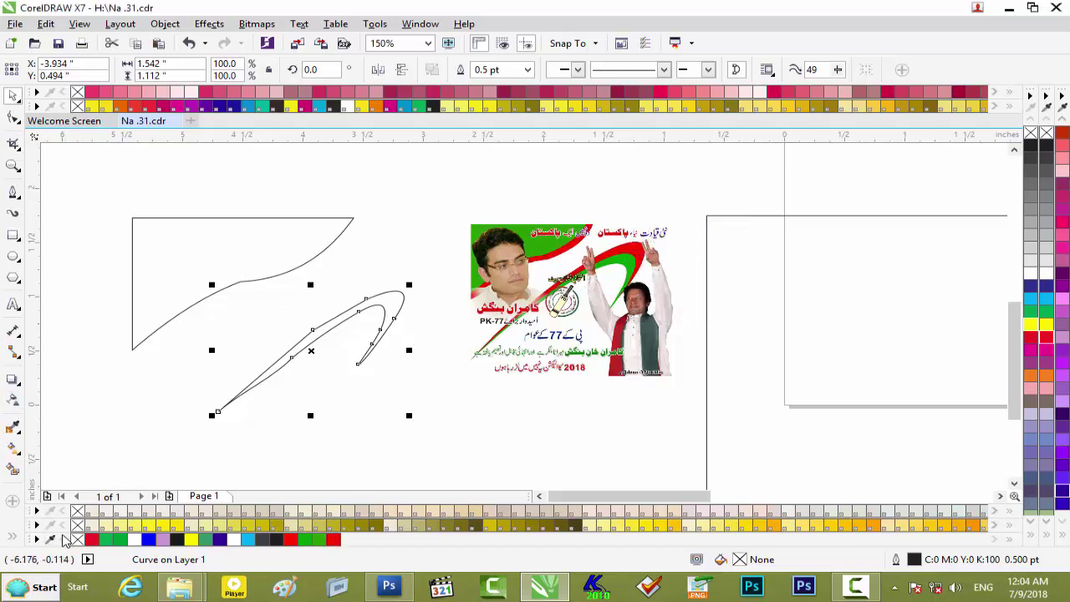
{"action": "left_click", "coordinate": [51, 539]}
{"action": "left_click", "coordinate": [52, 538]}
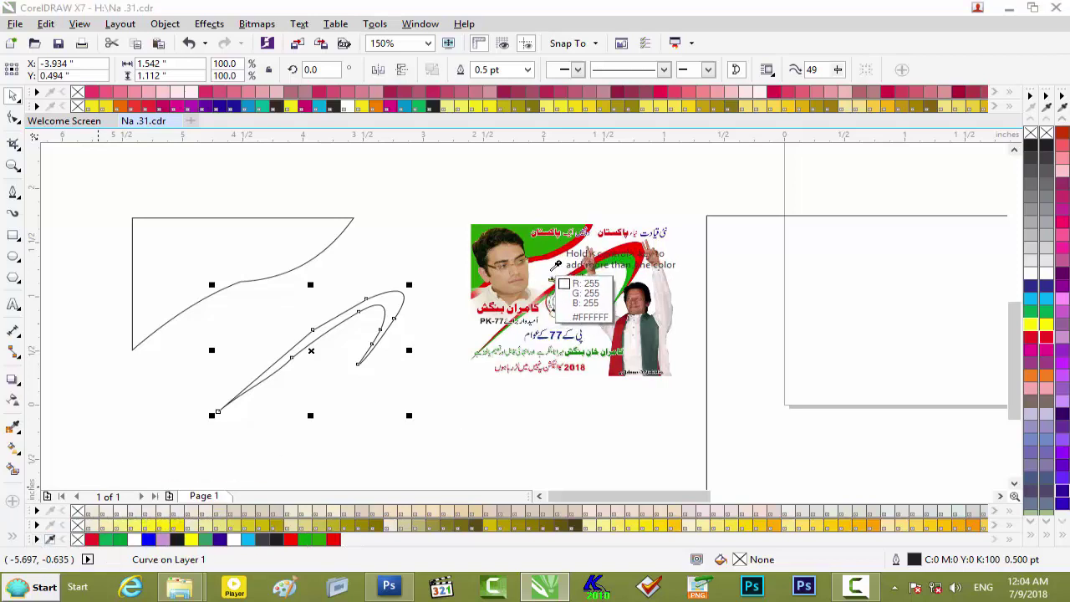
{"action": "left_click", "coordinate": [551, 272]}
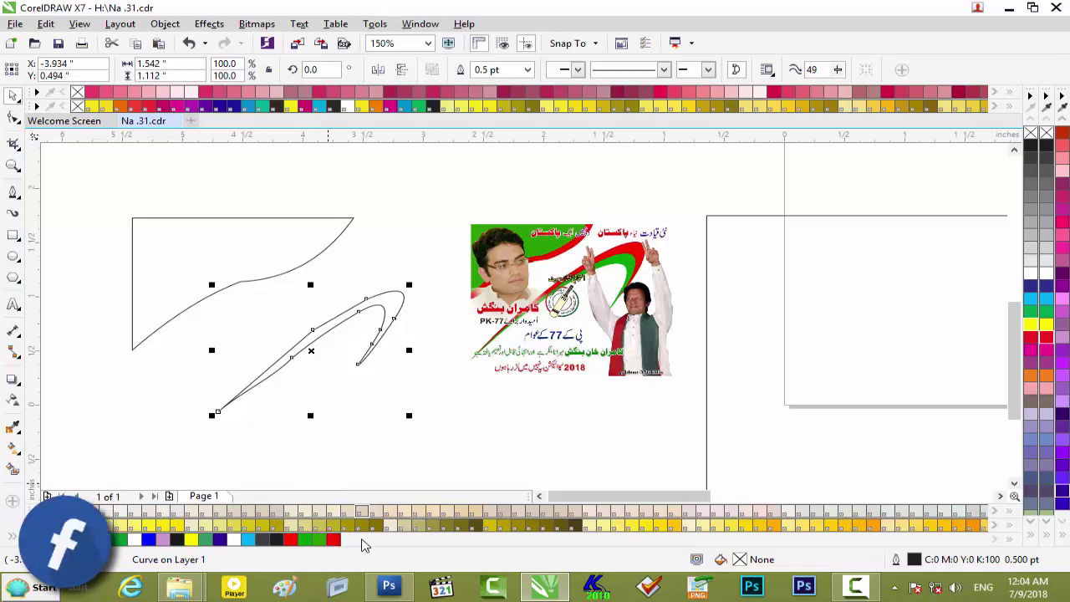
- Move the poster image slightly up and shift the rectangle frame left toward it
{"action": "left_click_drag", "start_coordinate": [541, 285], "coordinate": [532, 243]}
{"action": "left_click_drag", "start_coordinate": [874, 322], "coordinate": [708, 325]}
- Delete the poster image, and undo the deletion
{"action": "left_click", "coordinate": [494, 240]}
{"action": "key", "text": "Delete"}
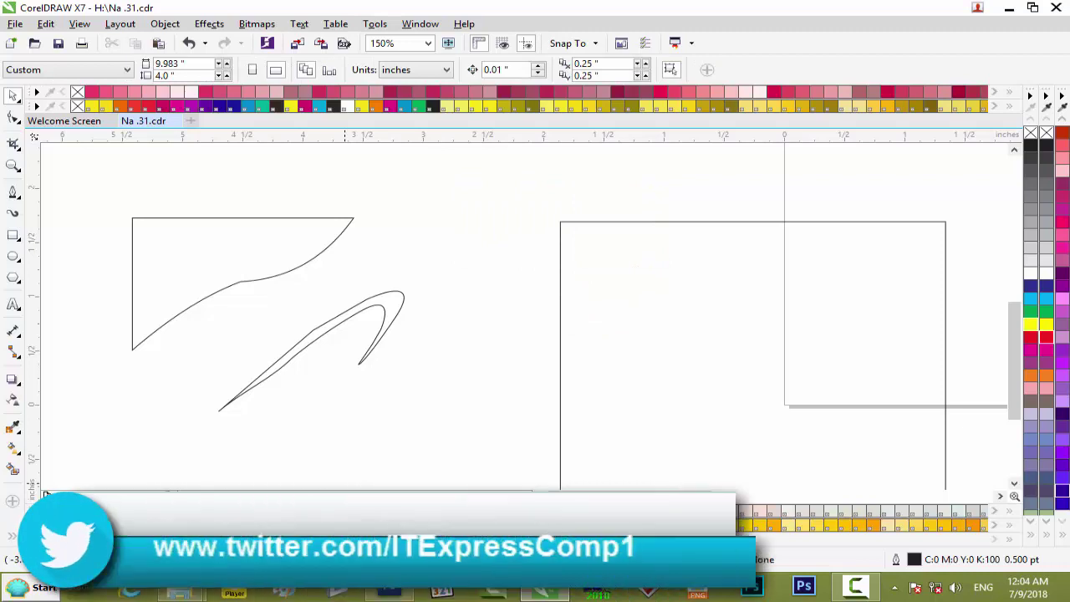
{"action": "key", "text": "ctrl+z"}
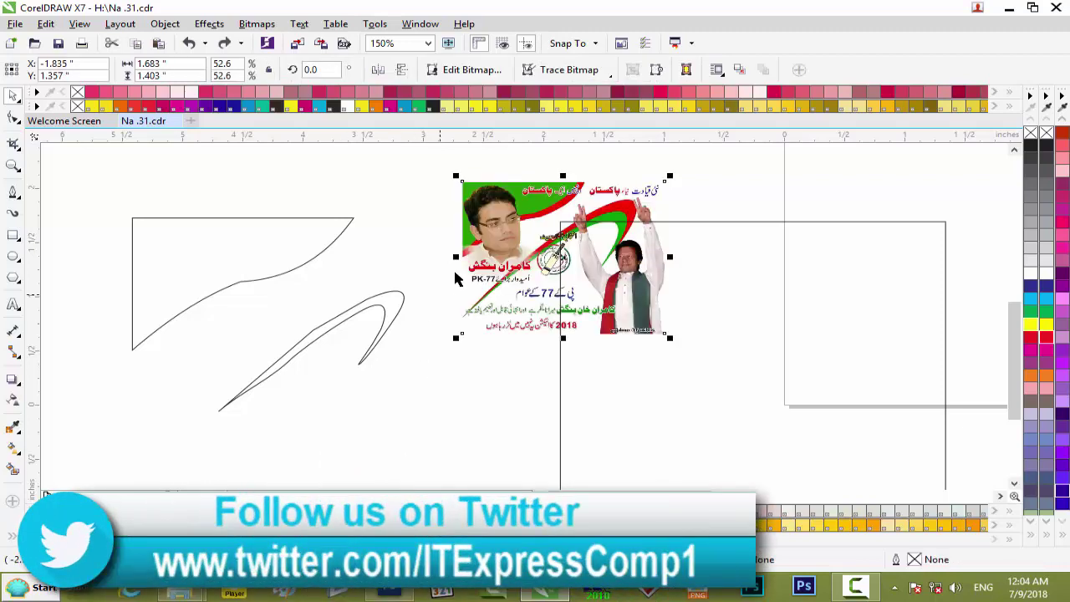
- Move the poster image up and left, mostly off the rectangle frame
{"action": "left_click_drag", "start_coordinate": [484, 242], "coordinate": [391, 213]}
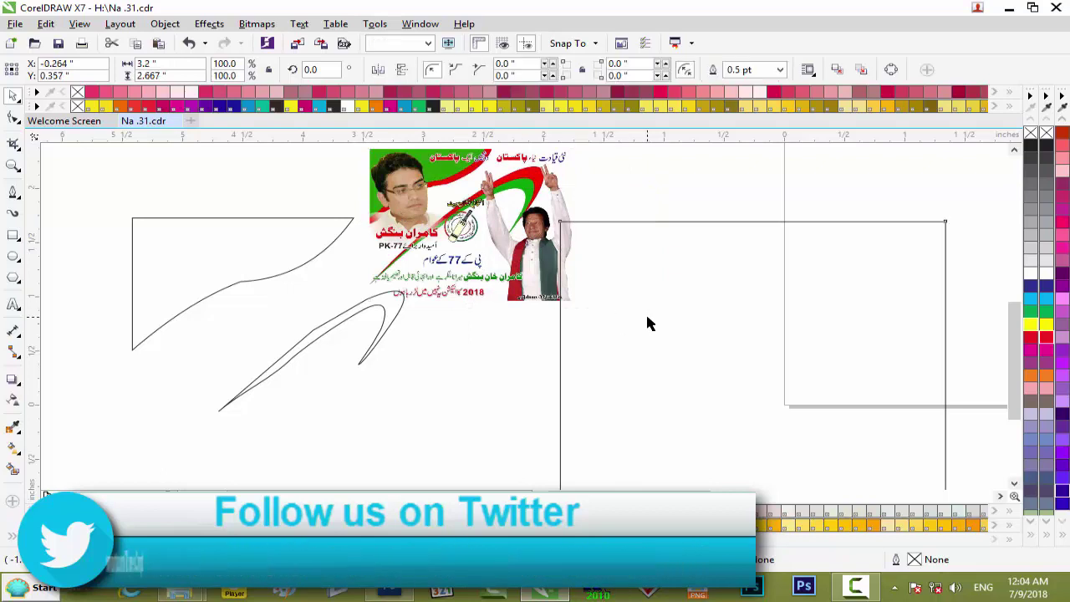
- Move the rectangle frame slightly up and fill it with 10% black
{"action": "left_click", "coordinate": [946, 359]}
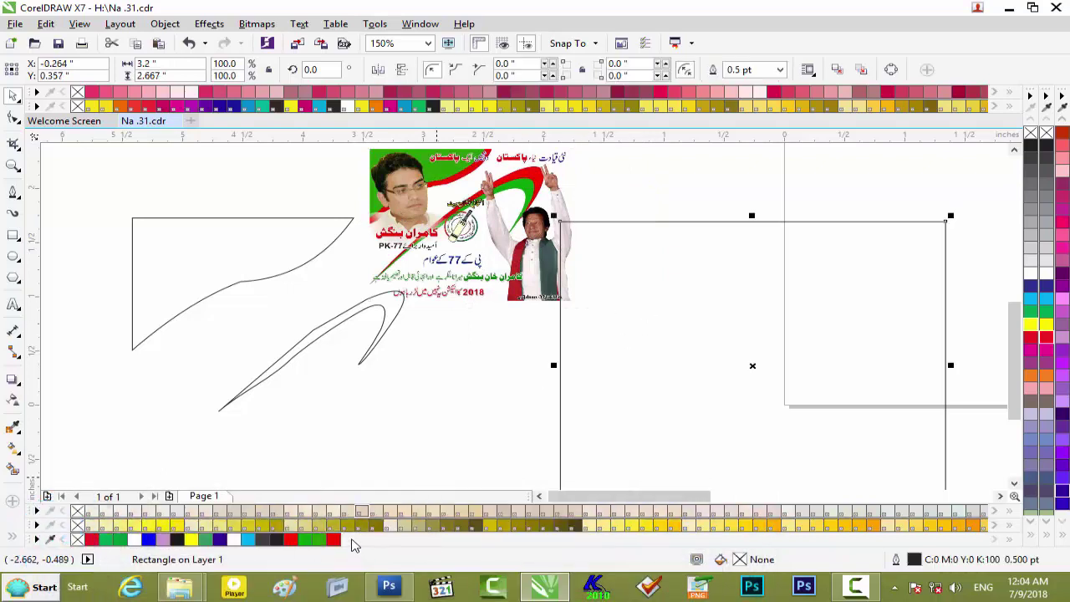
{"action": "left_click_drag", "start_coordinate": [717, 325], "coordinate": [712, 299]}
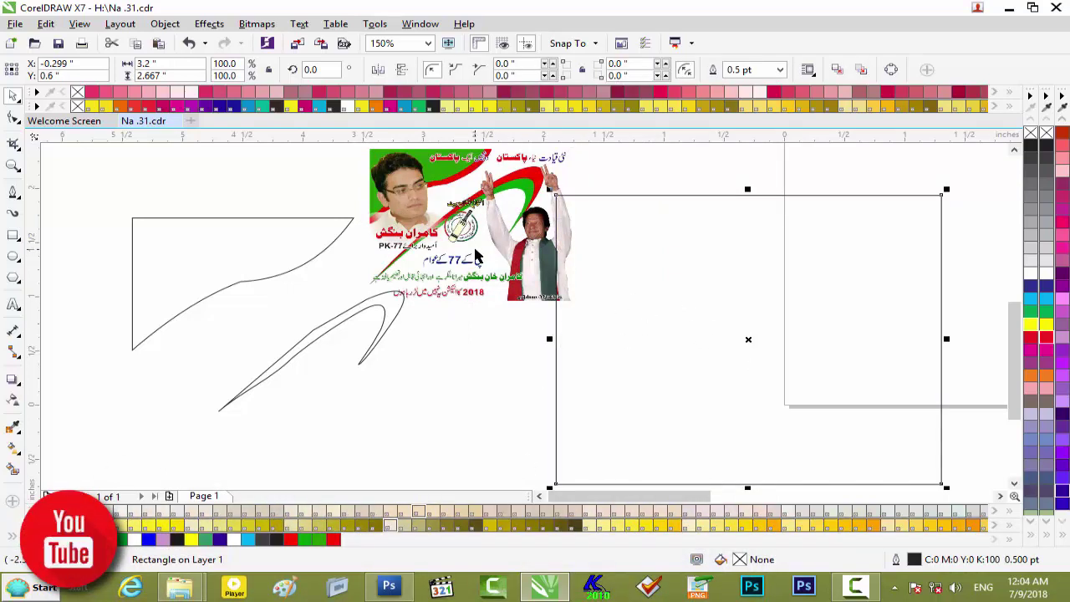
{"action": "left_click", "coordinate": [1031, 260]}
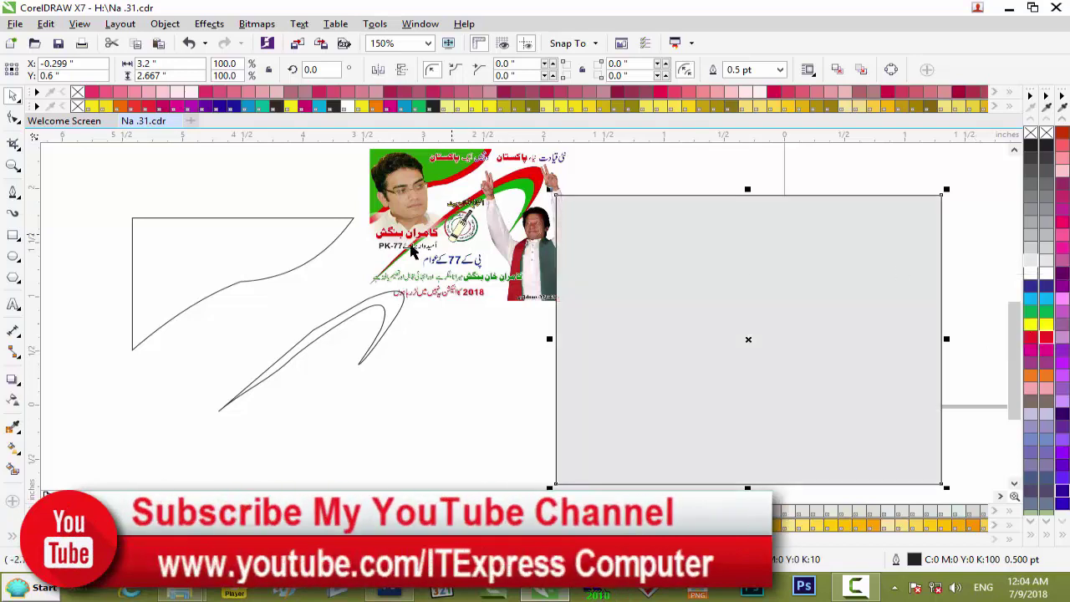
- Align the corner shape with the rectangle's upper-left corner and give it the sampled green fill (#279B02) with no outline
{"action": "left_click", "coordinate": [229, 219]}
{"action": "left_click_drag", "start_coordinate": [226, 218], "coordinate": [652, 196]}
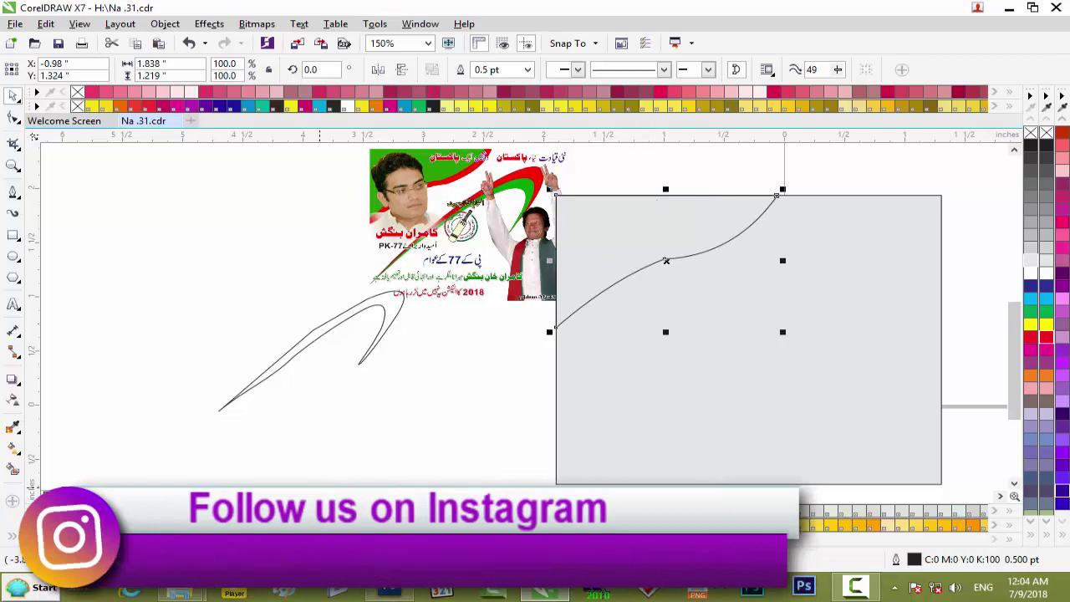
{"action": "left_click", "coordinate": [326, 540]}
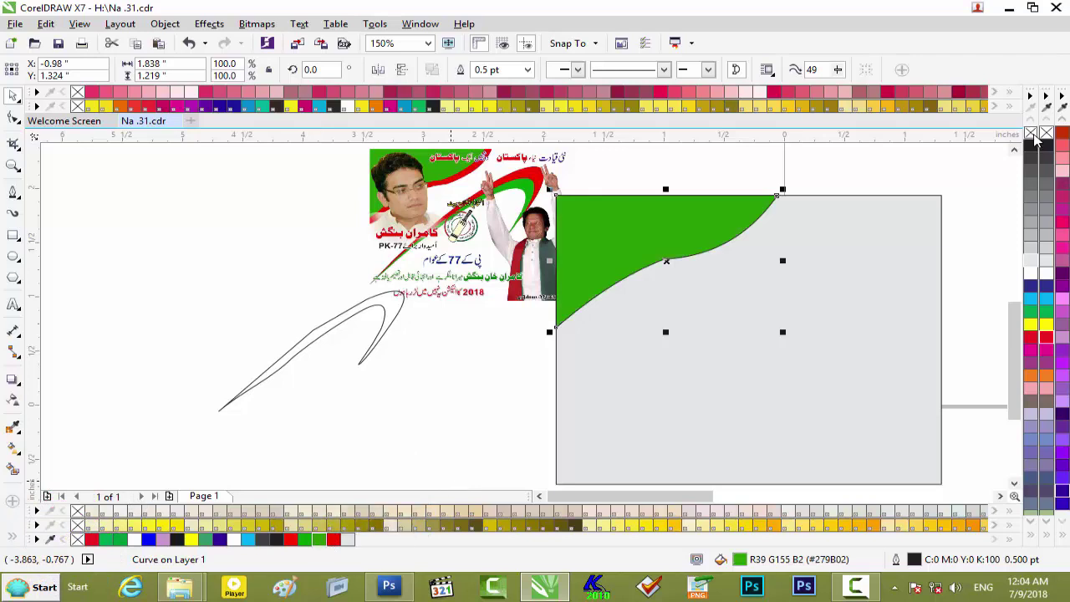
{"action": "right_click", "coordinate": [1030, 133]}
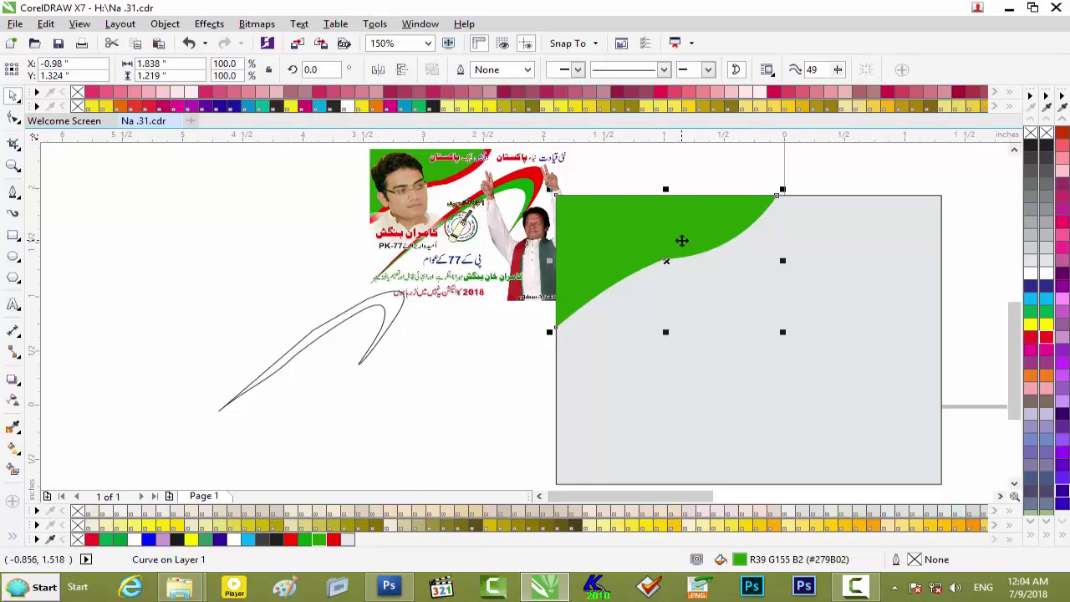
- Duplicate the green corner shape in place and fill the copy with the sampled red (#FB0000)
{"action": "left_click", "coordinate": [332, 539]}
{"action": "key", "text": "ctrl+z"}
{"action": "key", "text": "ctrl+shift+z"}
{"action": "key", "text": "ctrl+z"}
{"action": "key", "text": "ctrl+shift+z"}
- Bring the rectangle frame to the front, and send it back behind the coloured shapes
{"action": "left_click", "coordinate": [696, 421]}
{"action": "key", "text": "shift+Page_Up"}
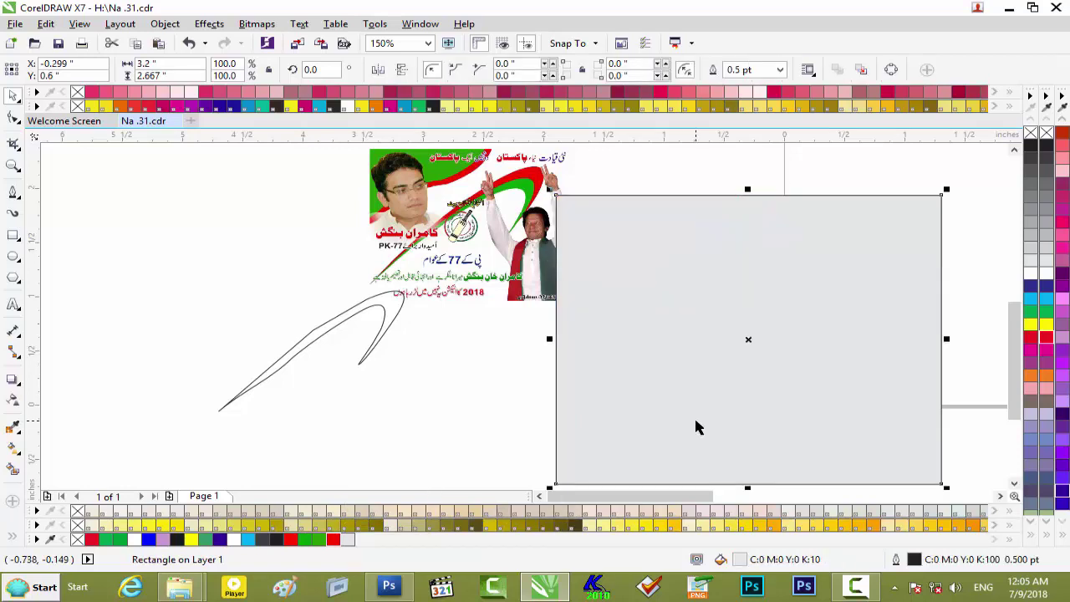
{"action": "key", "text": "shift+Page_Down"}
- Move the red copy down and right off the green corner shape, and bring the green shape in front of it
{"action": "left_click_drag", "start_coordinate": [631, 252], "coordinate": [675, 315]}
{"action": "left_click", "coordinate": [644, 244]}
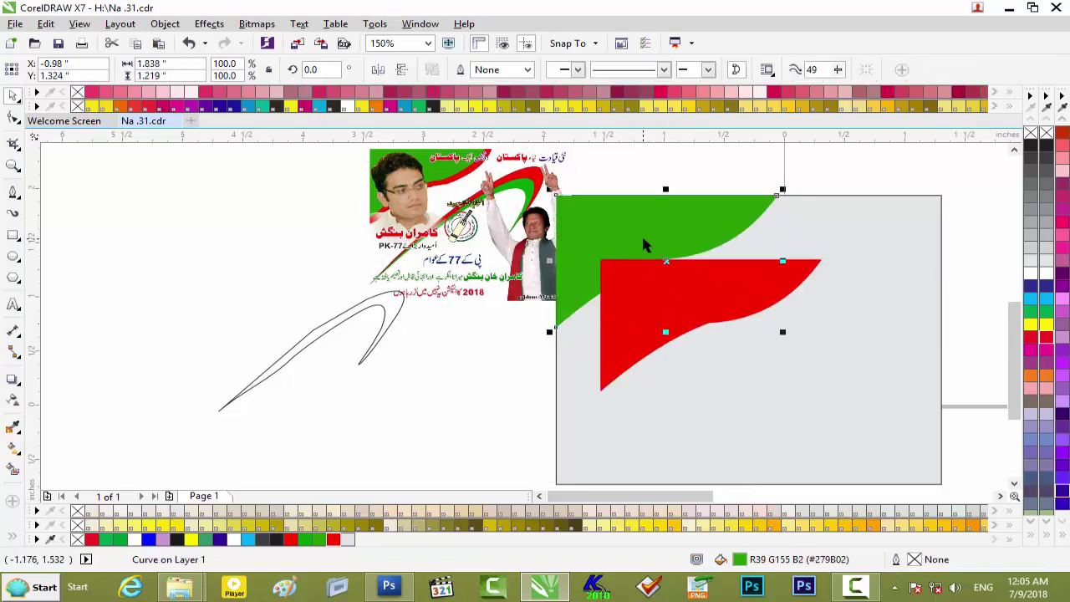
{"action": "left_click", "coordinate": [686, 311]}
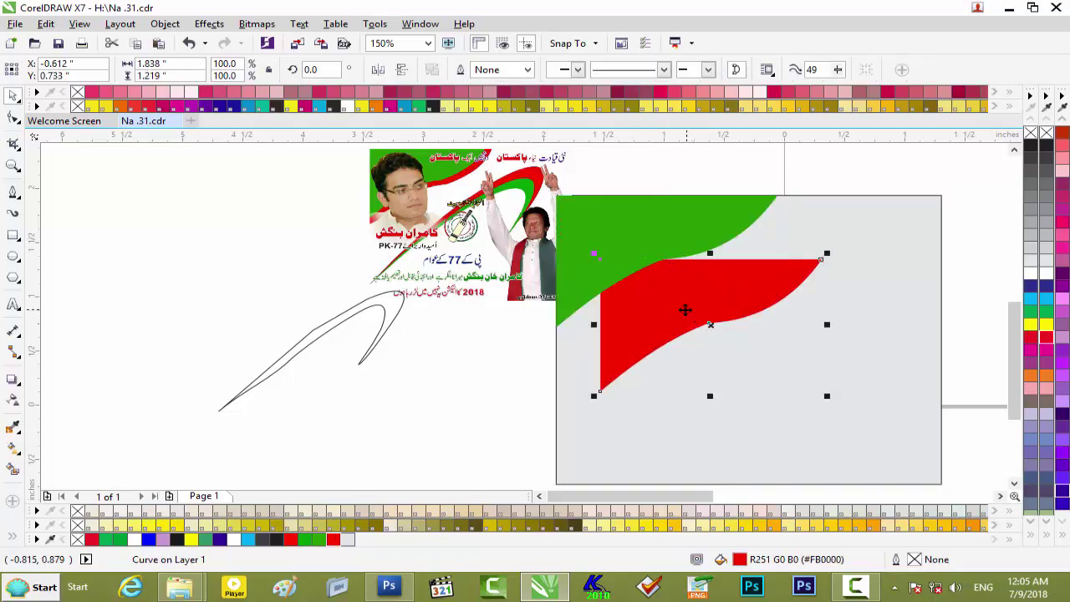
- Move the red copy up and left behind the green shape, leaving a narrow red band along the green shape's curved edge
{"action": "key", "text": "Up"}
{"action": "key", "text": "Up"}
{"action": "key", "text": "Up"}
{"action": "key", "text": "Up"}
{"action": "key", "text": "Up"}
{"action": "key", "text": "Up"}
{"action": "key", "text": "Up"}
{"action": "key", "text": "Up"}
{"action": "key", "text": "Up"}
{"action": "key", "text": "Up"}
{"action": "key", "text": "Up"}
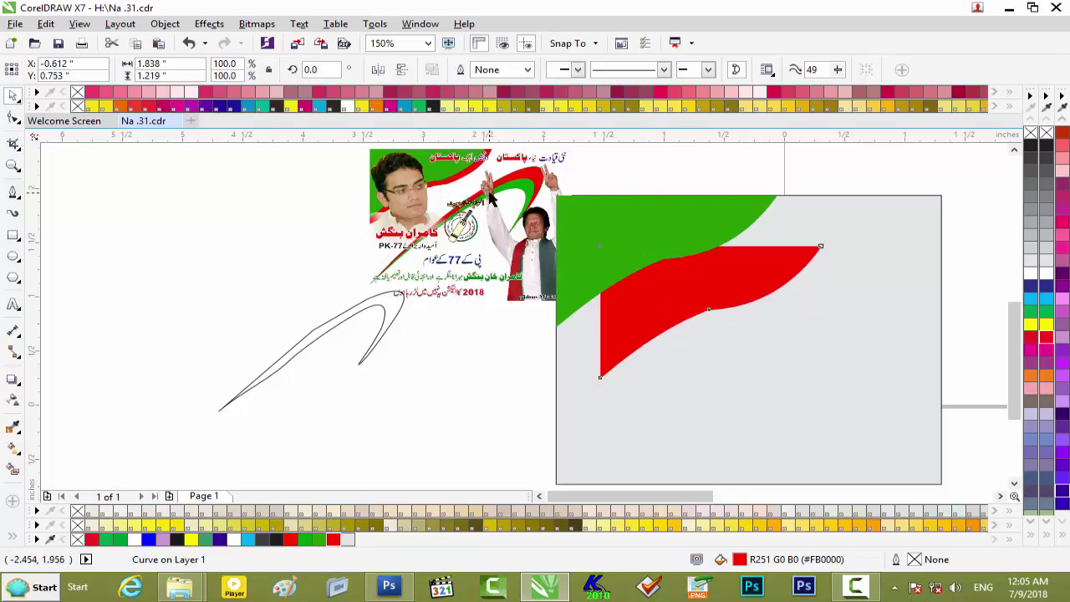
{"action": "key", "text": "Up"}
{"action": "key", "text": "Up"}
{"action": "key", "text": "Up"}
{"action": "key", "text": "Up"}
{"action": "key", "text": "Up"}
{"action": "key", "text": "Up"}
{"action": "key", "text": "Up"}
{"action": "key", "text": "Up"}
{"action": "key", "text": "Up"}
{"action": "key", "text": "Up"}
{"action": "key", "text": "Up"}
{"action": "key", "text": "Up"}
{"action": "key", "text": "Up"}
{"action": "key", "text": "Up"}
{"action": "key", "text": "Up"}
{"action": "key", "text": "Up"}
{"action": "key", "text": "Up"}
{"action": "key", "text": "Up"}
{"action": "key", "text": "Up"}
{"action": "key", "text": "Up"}
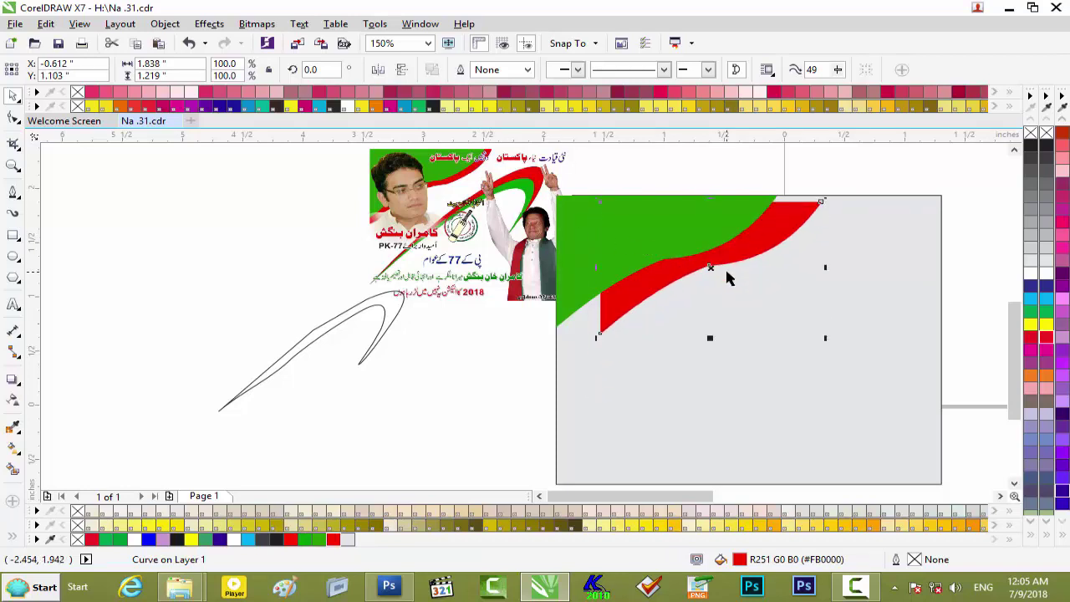
{"action": "left_click_drag", "start_coordinate": [678, 267], "coordinate": [634, 272]}
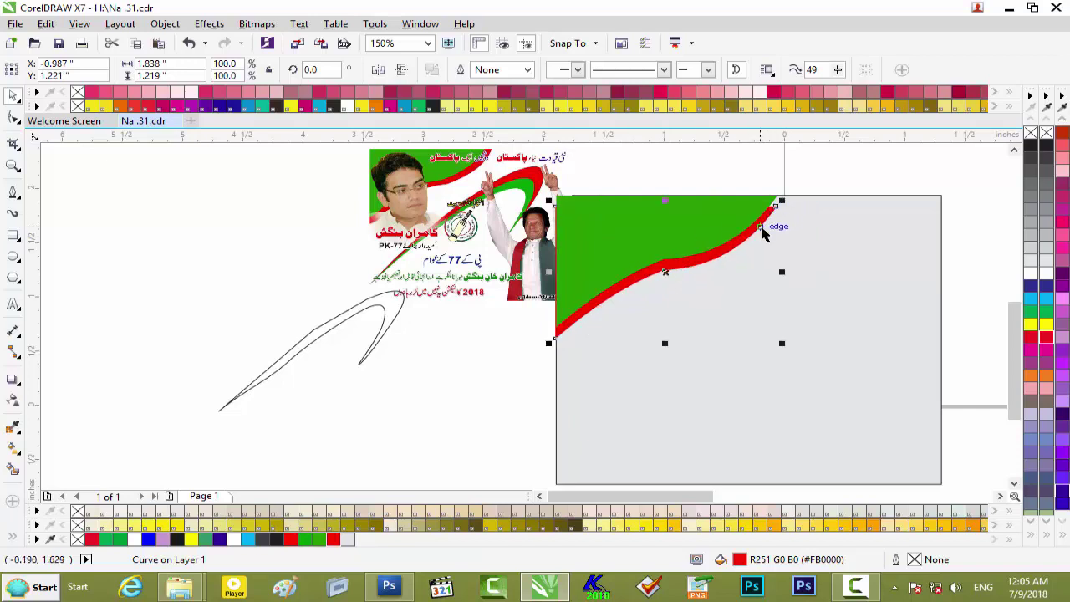
{"action": "key", "text": "Right"}
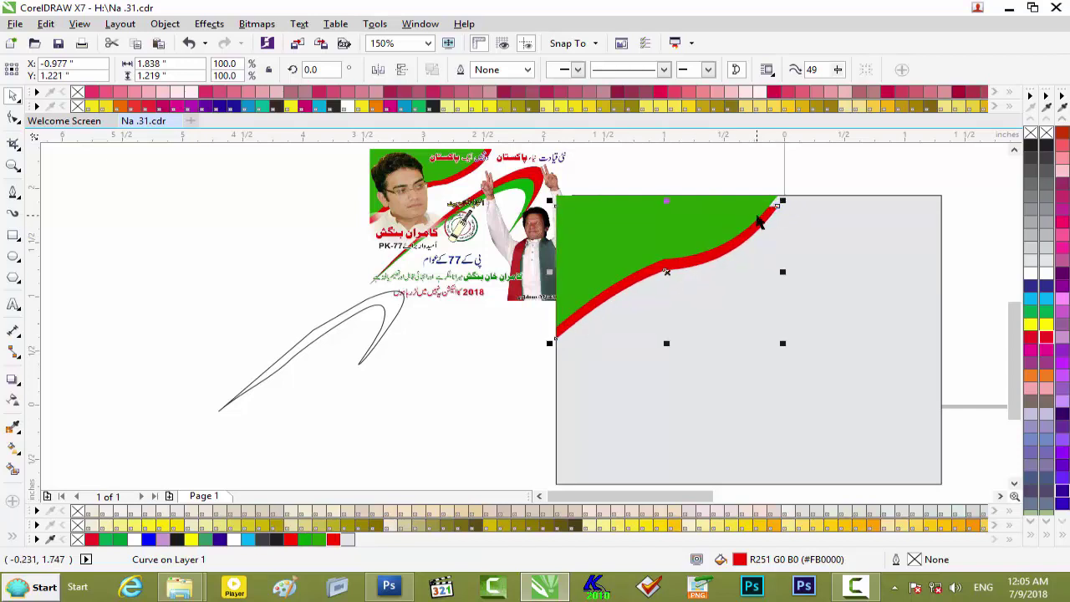
- Stretch the red shape to about 1.9 by 1.32 inches, reaching the frame's top edge and slightly past the green shape
{"action": "left_click_drag", "start_coordinate": [783, 202], "coordinate": [785, 200]}
{"action": "left_click_drag", "start_coordinate": [668, 201], "coordinate": [668, 190]}
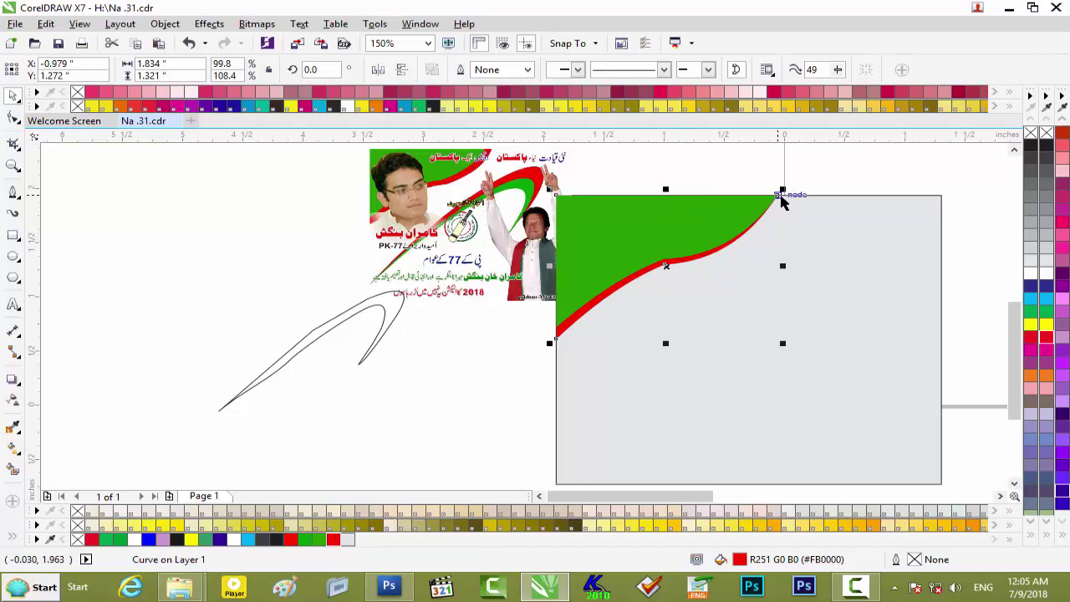
{"action": "left_click_drag", "start_coordinate": [783, 265], "coordinate": [791, 265]}
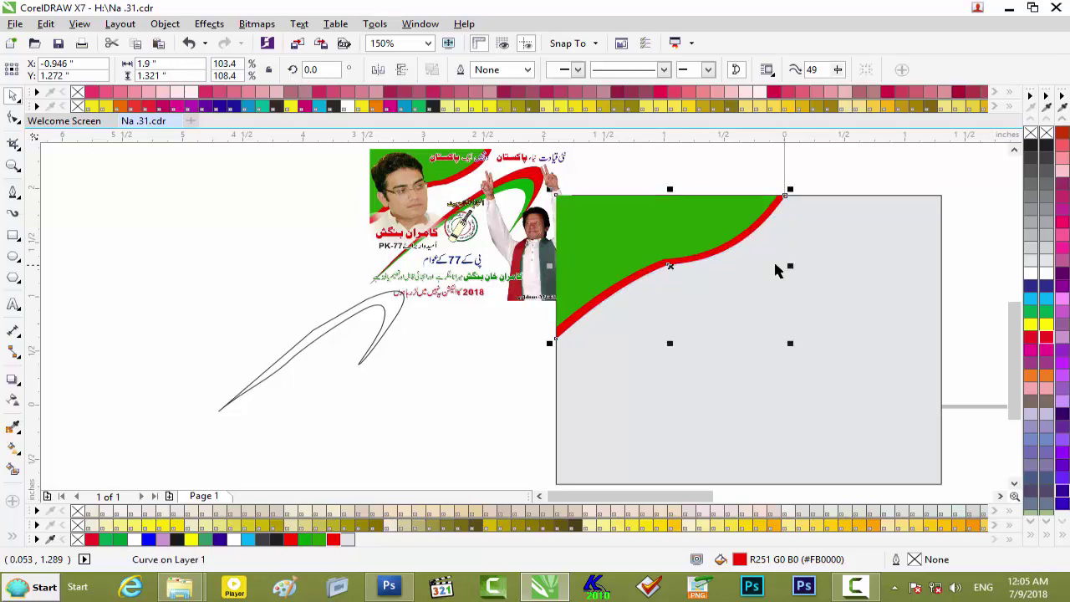
- Select the green and red corner shapes together and PowerClip them inside the grey rectangle
{"action": "scroll", "coordinate": [717, 264], "scroll_direction": "up", "scroll_amount": 1}
{"action": "scroll", "coordinate": [716, 264], "scroll_direction": "down", "scroll_amount": 1}
{"action": "left_click_drag", "start_coordinate": [853, 157], "coordinate": [501, 364]}
{"action": "right_click", "coordinate": [636, 243]}
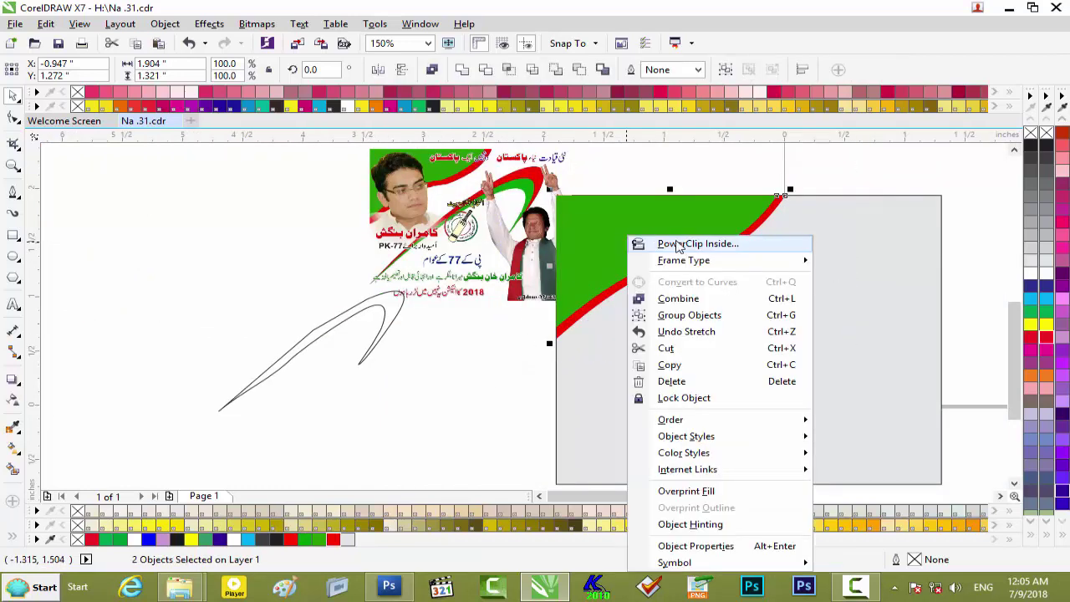
{"action": "left_click", "coordinate": [638, 243]}
{"action": "left_click", "coordinate": [769, 290]}
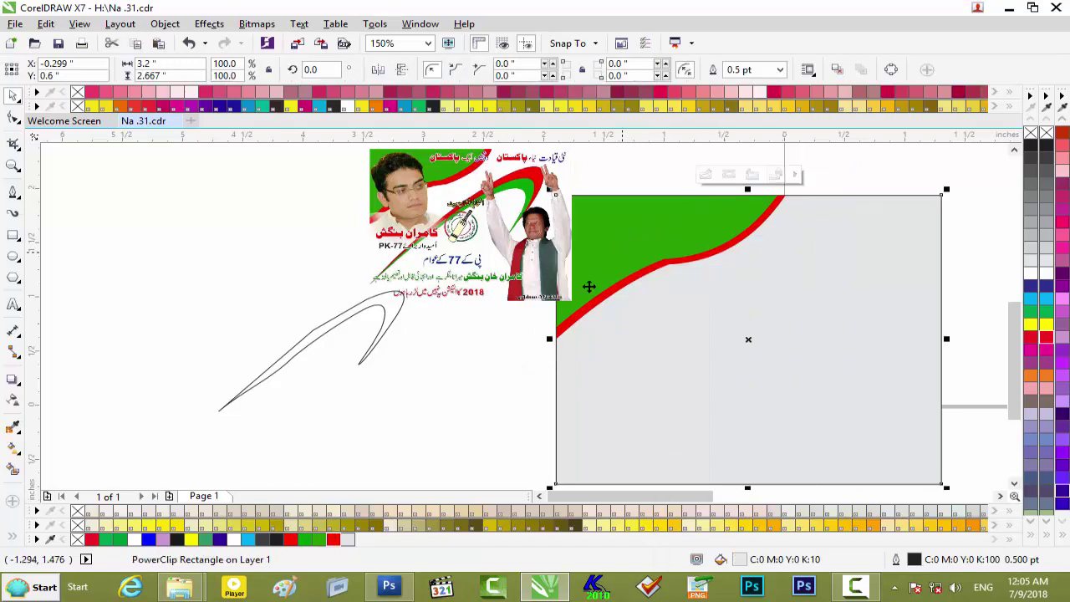
{"action": "left_click", "coordinate": [885, 162]}
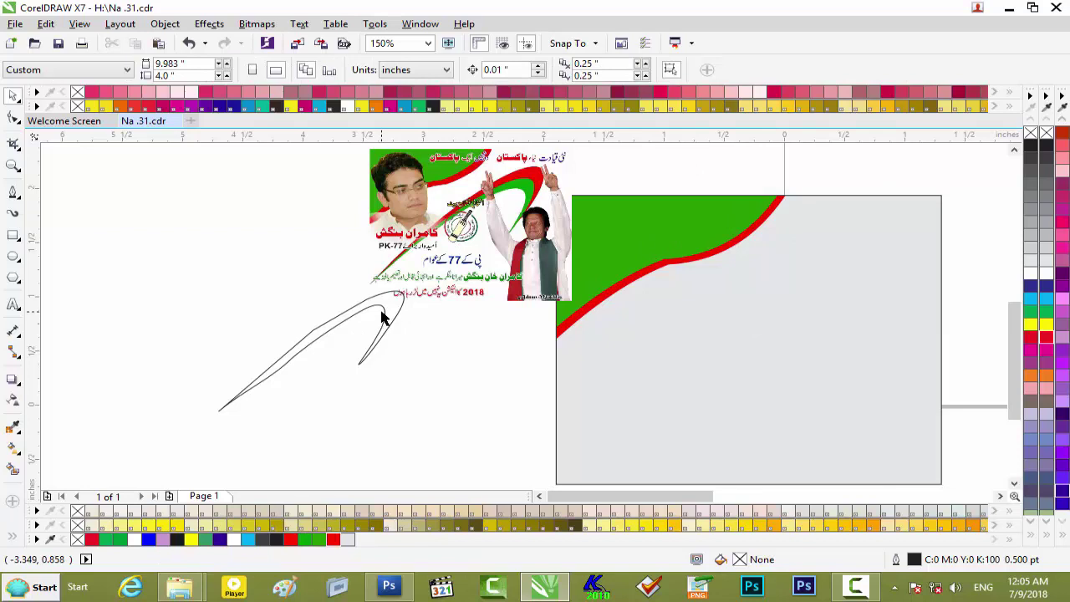
- Place the swoosh inside the grey rectangle and enlarge it to 167%, about 2.575 by 1.857 inches
{"action": "left_click_drag", "start_coordinate": [386, 320], "coordinate": [888, 255]}
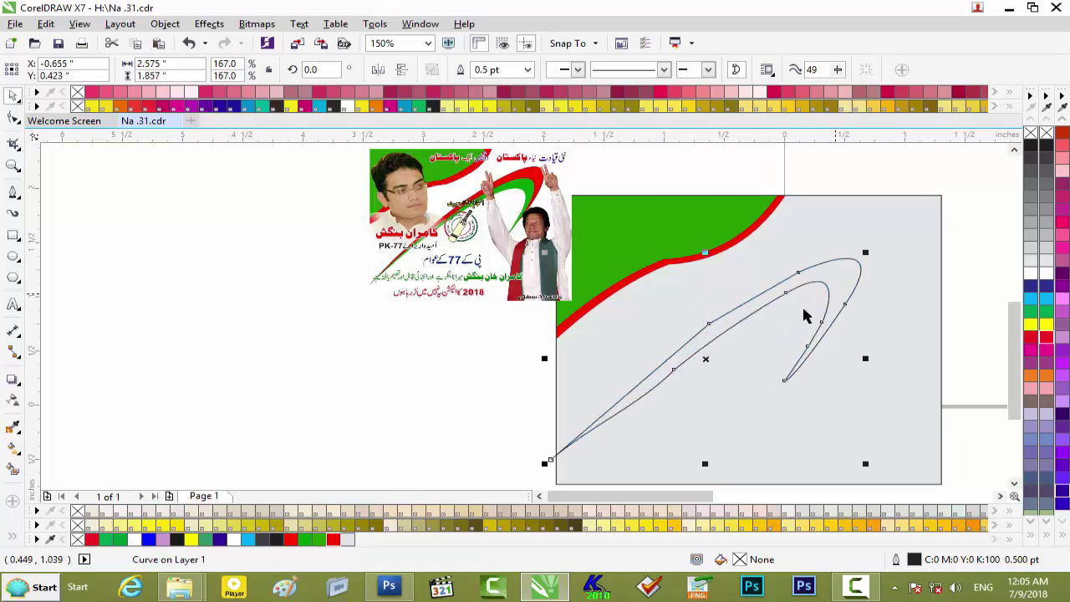
{"action": "left_click_drag", "start_coordinate": [811, 280], "coordinate": [843, 270]}
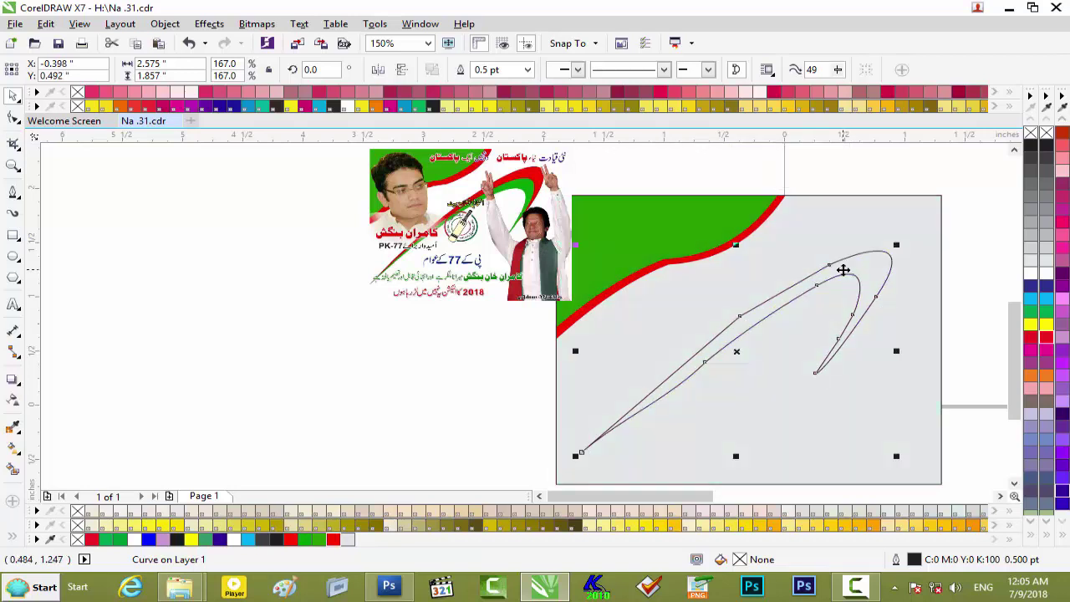
- Fill the swoosh with the sampled red (#FB0000) and remove its outline
{"action": "left_click", "coordinate": [335, 539]}
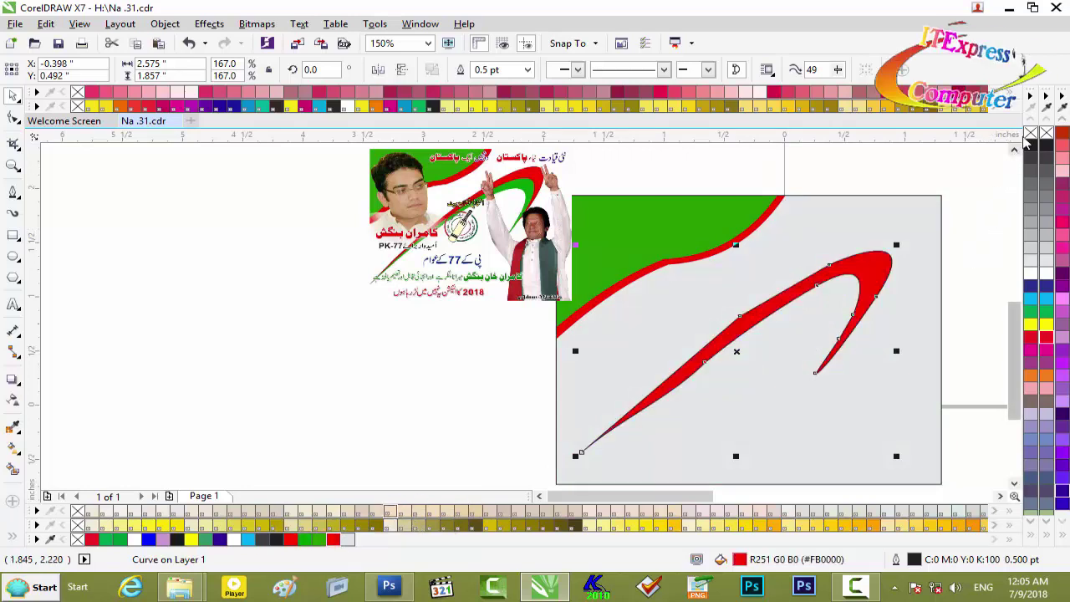
{"action": "right_click", "coordinate": [1026, 137]}
{"action": "scroll", "coordinate": [853, 271], "scroll_direction": "up", "scroll_amount": 2}
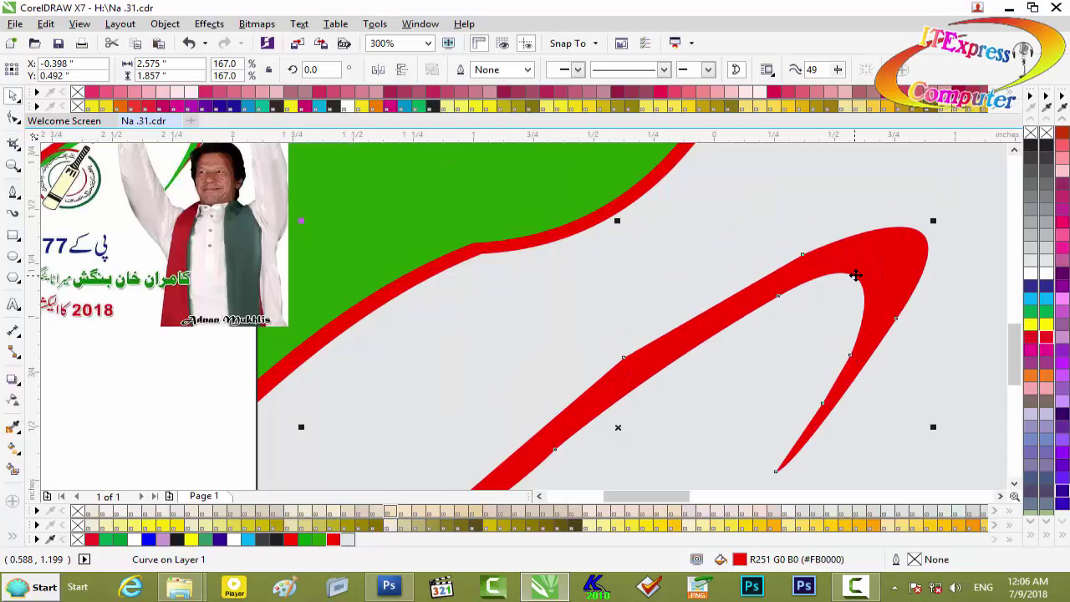
{"action": "scroll", "coordinate": [855, 275], "scroll_direction": "down", "scroll_amount": 2}
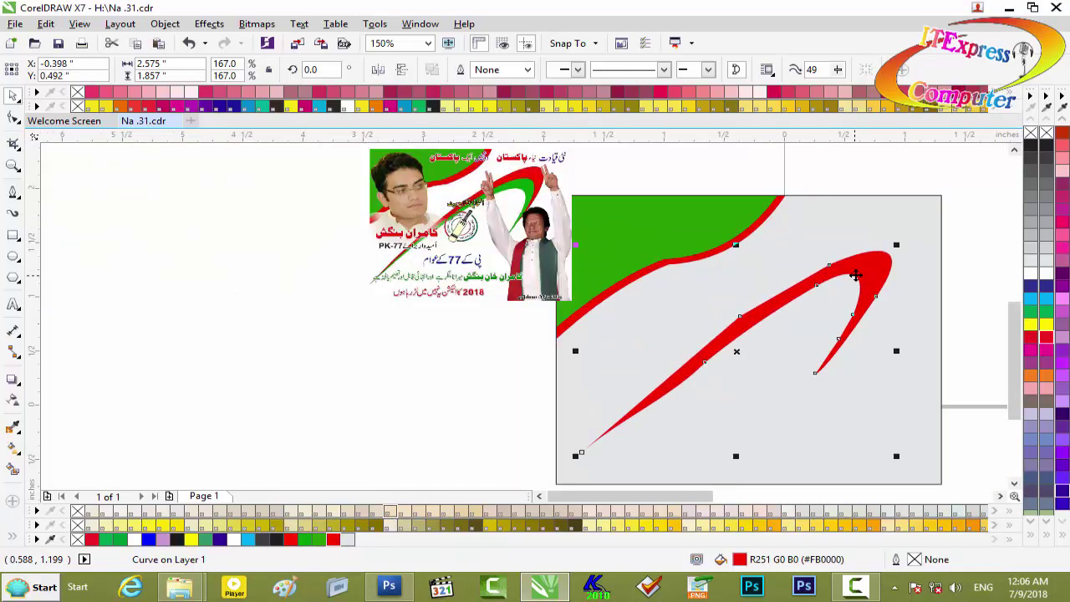
- Duplicate the red swoosh, offsetting the copy 0.25 inch up and to the right
{"action": "key", "text": "ctrl+b"}
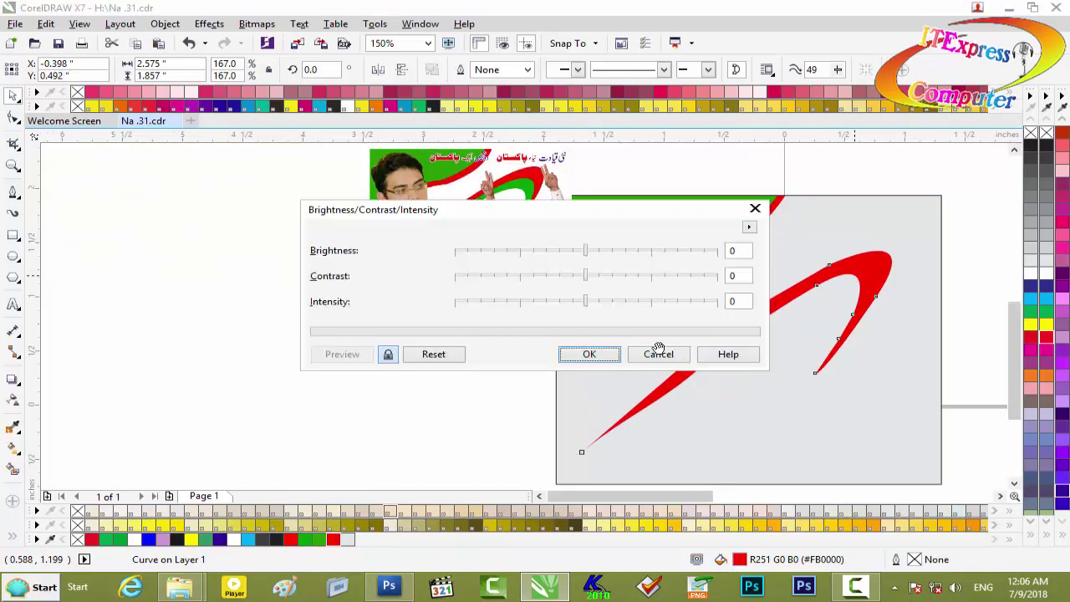
{"action": "left_click", "coordinate": [659, 351]}
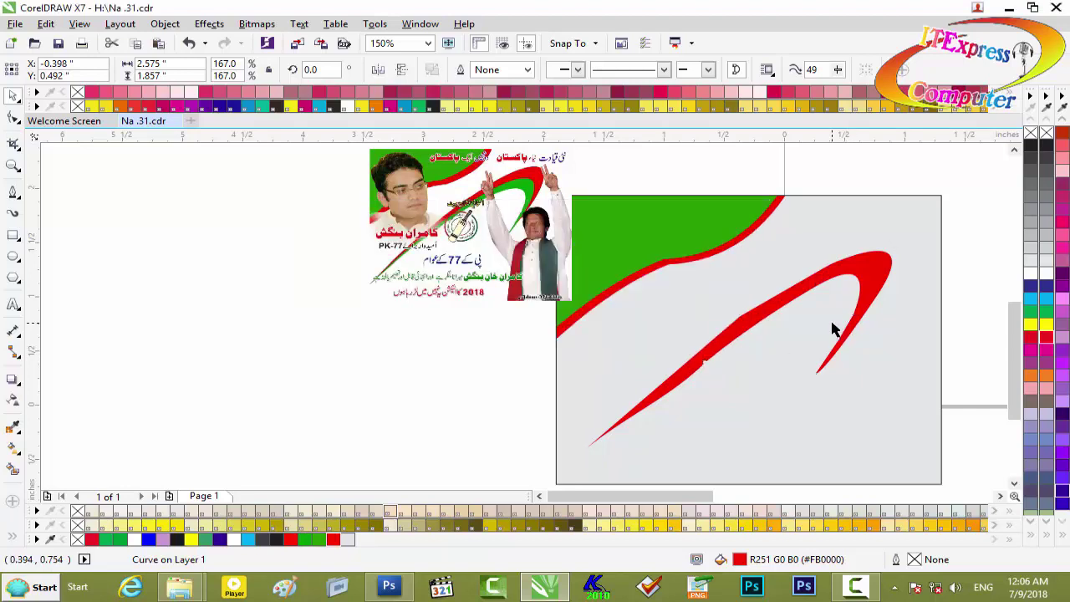
{"action": "key", "text": "Delete"}
{"action": "key", "text": "ctrl+z"}
{"action": "key", "text": "ctrl+shift+z"}
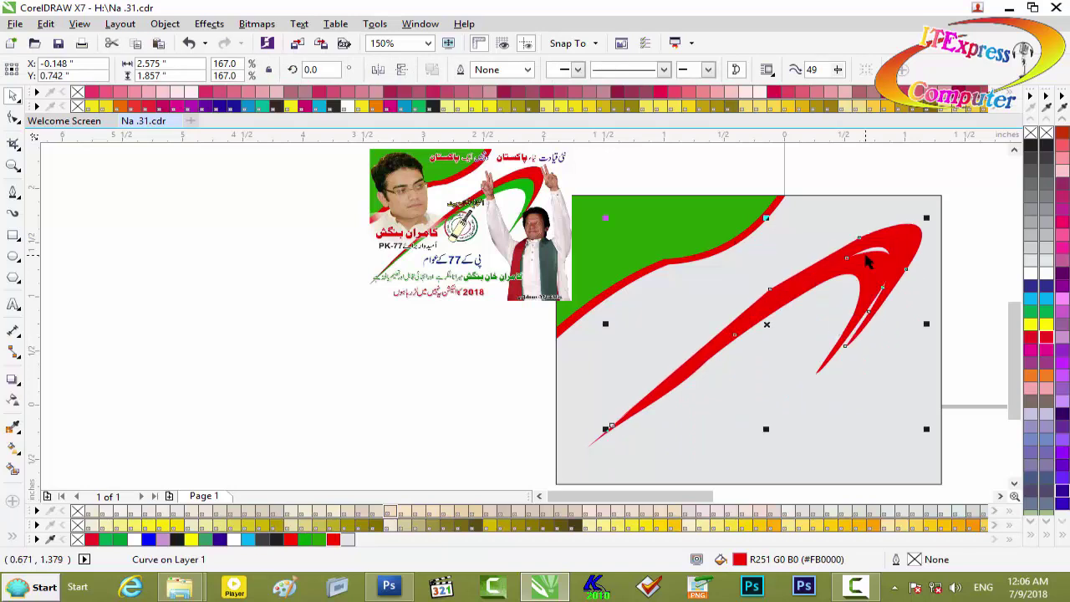
- Undo the offset duplicate so only the original red swoosh remains in the grey rectangle
{"action": "key", "text": "ctrl+z"}
{"action": "left_click", "coordinate": [862, 267]}
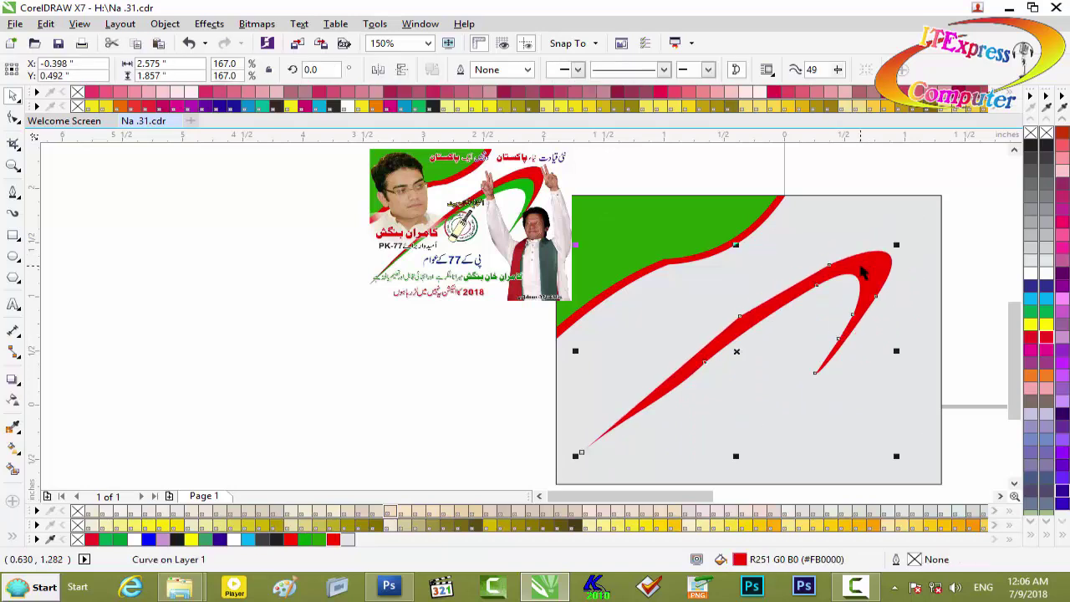
{"action": "key", "text": "Delete"}
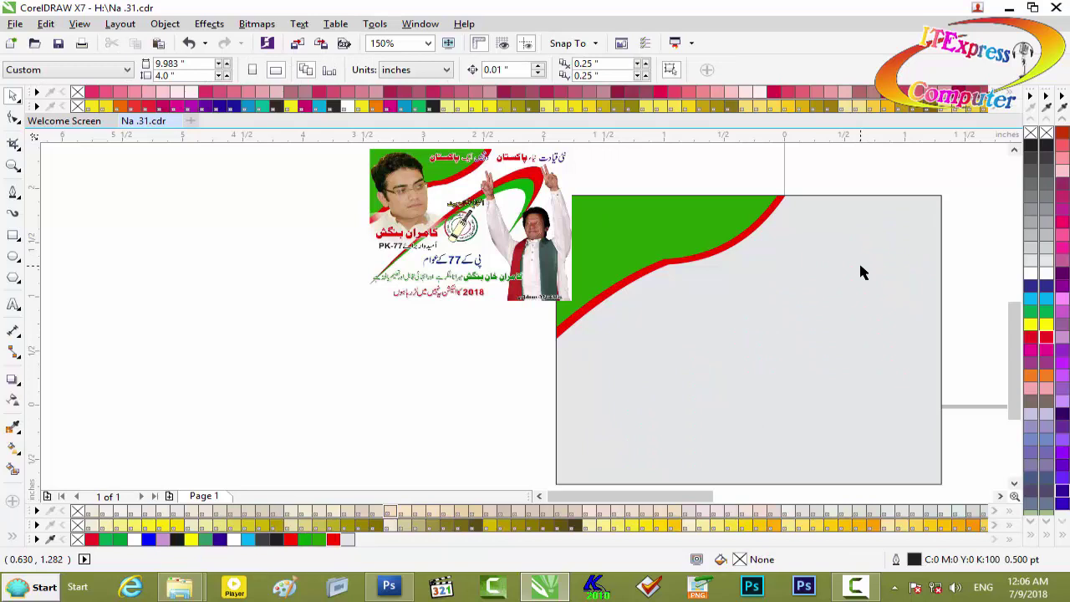
{"action": "key", "text": "ctrl+z"}
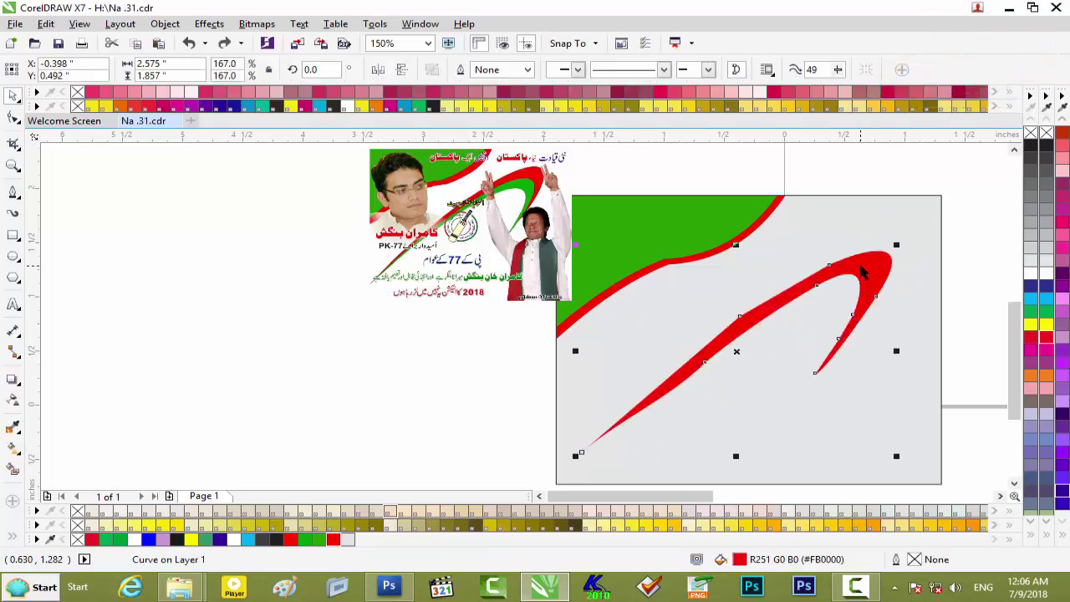
{"action": "key", "text": "KP_Add"}
{"action": "key", "text": "F10"}
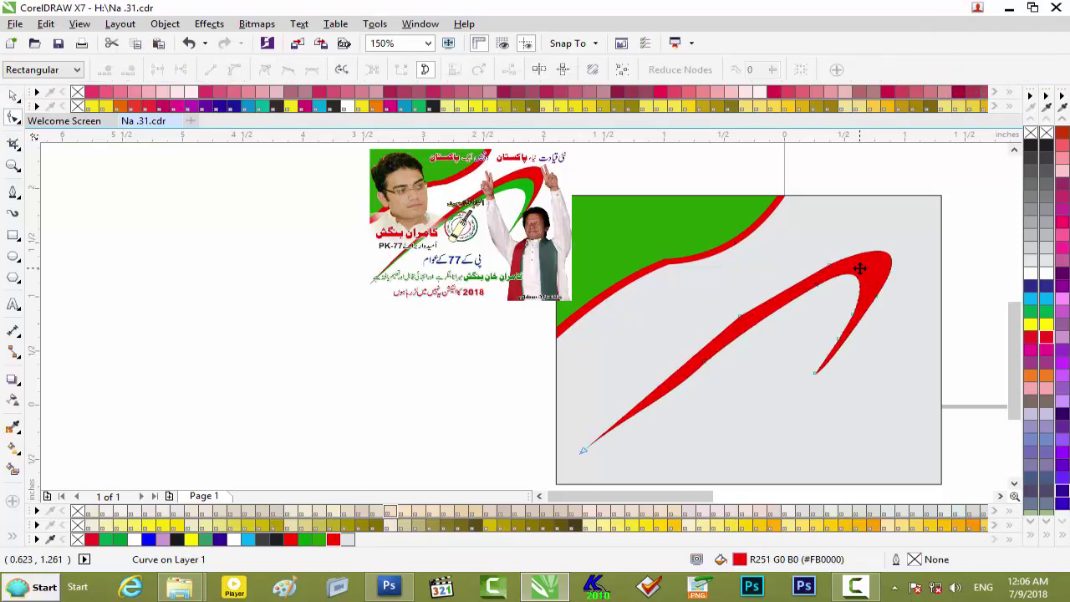
{"action": "key", "text": "ctrl+z"}
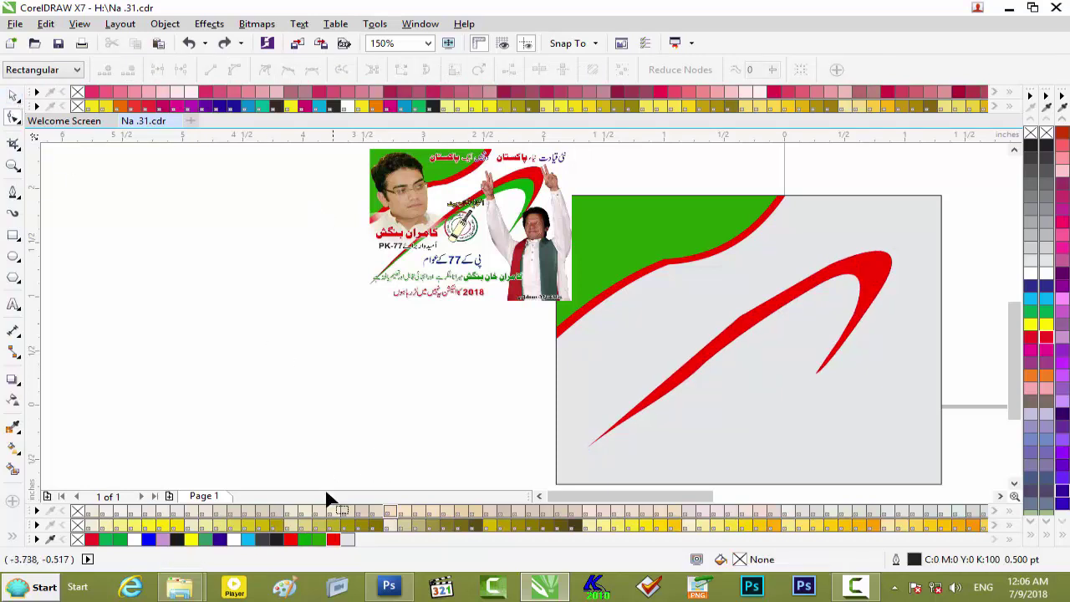
{"action": "left_click", "coordinate": [317, 541]}
{"action": "left_click", "coordinate": [567, 378]}
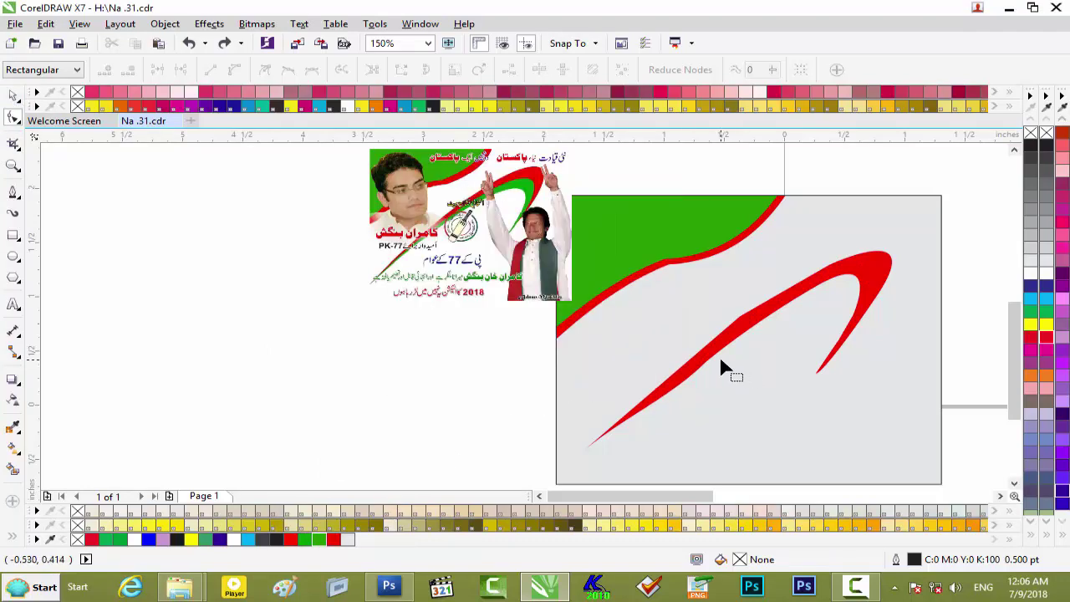
{"action": "left_click", "coordinate": [12, 95]}
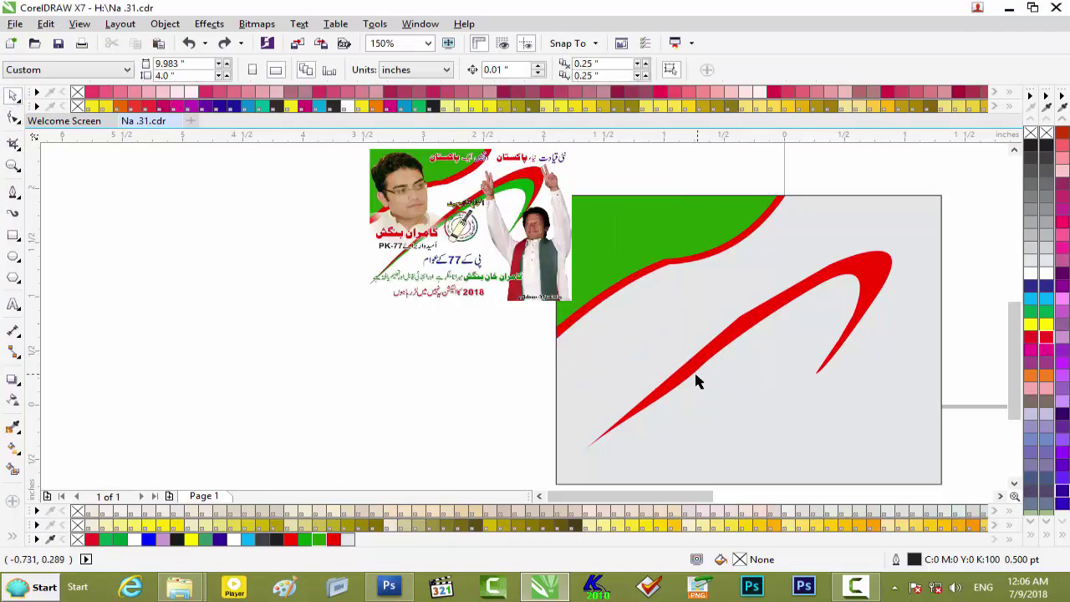
{"action": "left_click_drag", "start_coordinate": [698, 372], "coordinate": [695, 378]}
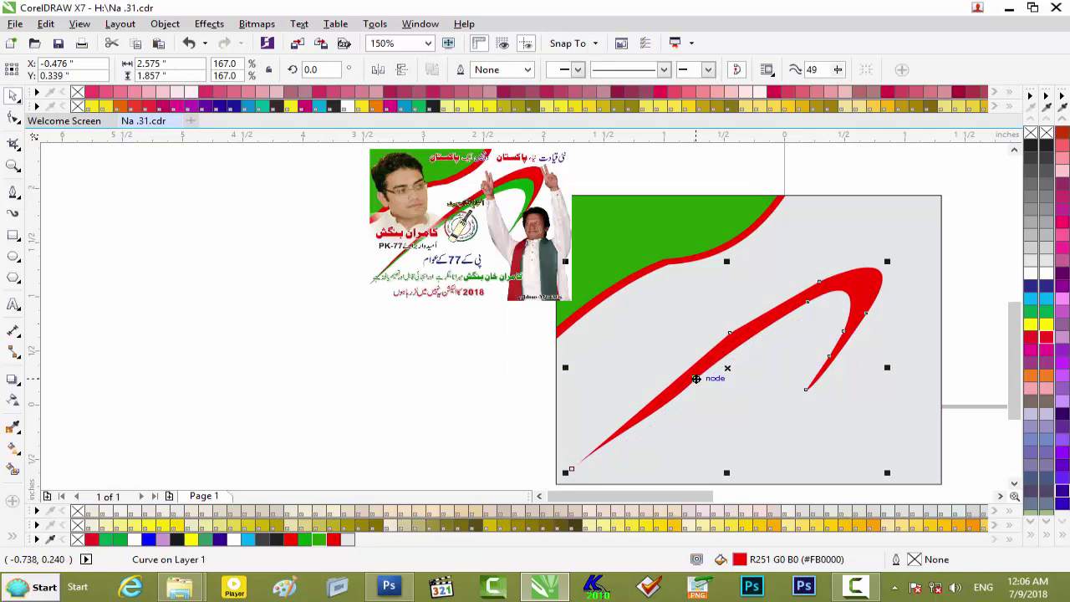
{"action": "key", "text": "ctrl+z"}
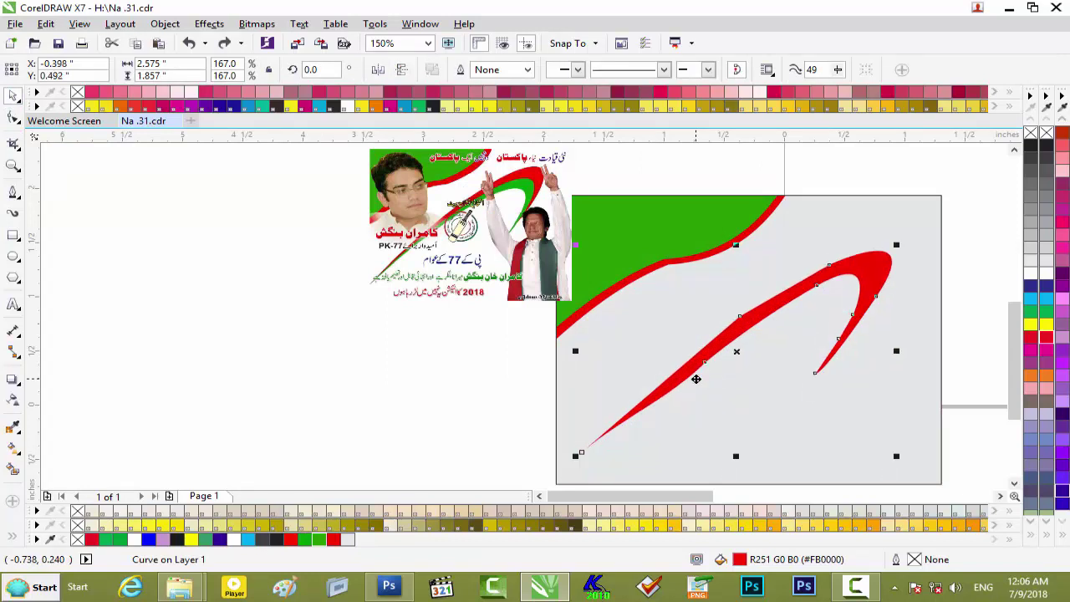
- Duplicate the red swoosh in place and fill the copy with the sampled green (#279B02)
{"action": "key", "text": "KP_Add"}
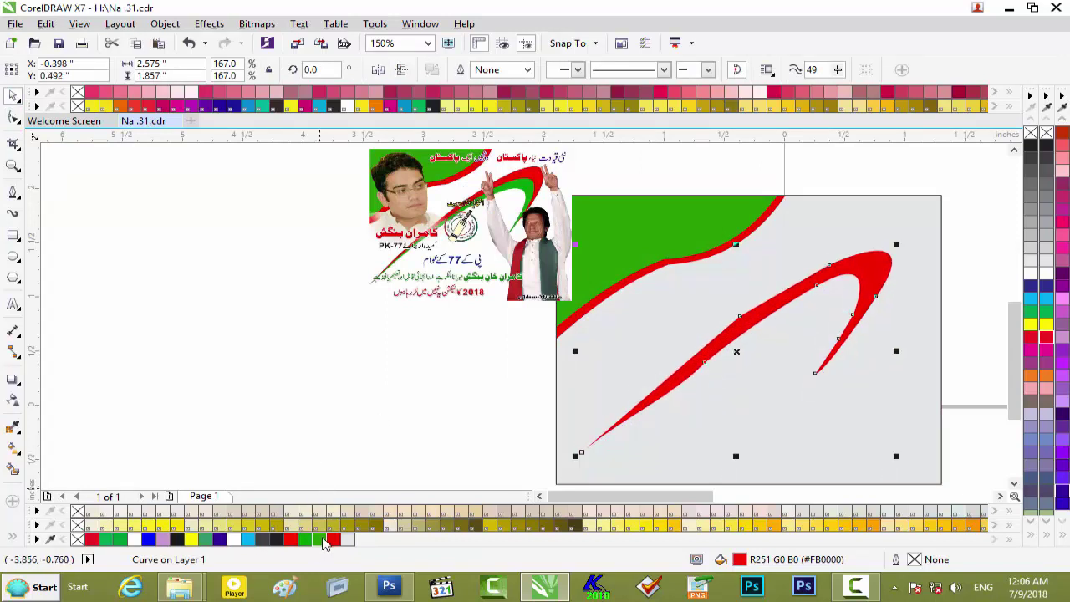
{"action": "left_click", "coordinate": [322, 540]}
- Nudge the green swoosh about 0.12 inch left and 0.16 inch down, to X -0.518 and Y 0.332 inch
{"action": "key", "text": "Down"}
{"action": "key", "text": "Down"}
{"action": "key", "text": "Down"}
{"action": "key", "text": "Down"}
{"action": "key", "text": "Down"}
{"action": "key", "text": "Down"}
{"action": "key", "text": "Down"}
{"action": "key", "text": "Down"}
{"action": "key", "text": "Down"}
{"action": "key", "text": "Down"}
{"action": "key", "text": "Down"}
{"action": "key", "text": "Down"}
{"action": "key", "text": "Down"}
{"action": "key", "text": "Down"}
{"action": "key", "text": "Down"}
{"action": "key", "text": "Down"}
{"action": "key", "text": "Down"}
{"action": "key", "text": "Left"}
{"action": "key", "text": "Left"}
{"action": "key", "text": "Left"}
{"action": "key", "text": "Left"}
{"action": "key", "text": "Left"}
{"action": "key", "text": "Left"}
{"action": "key", "text": "Left"}
{"action": "key", "text": "Left"}
{"action": "key", "text": "Left"}
{"action": "key", "text": "Left"}
{"action": "key", "text": "Left"}
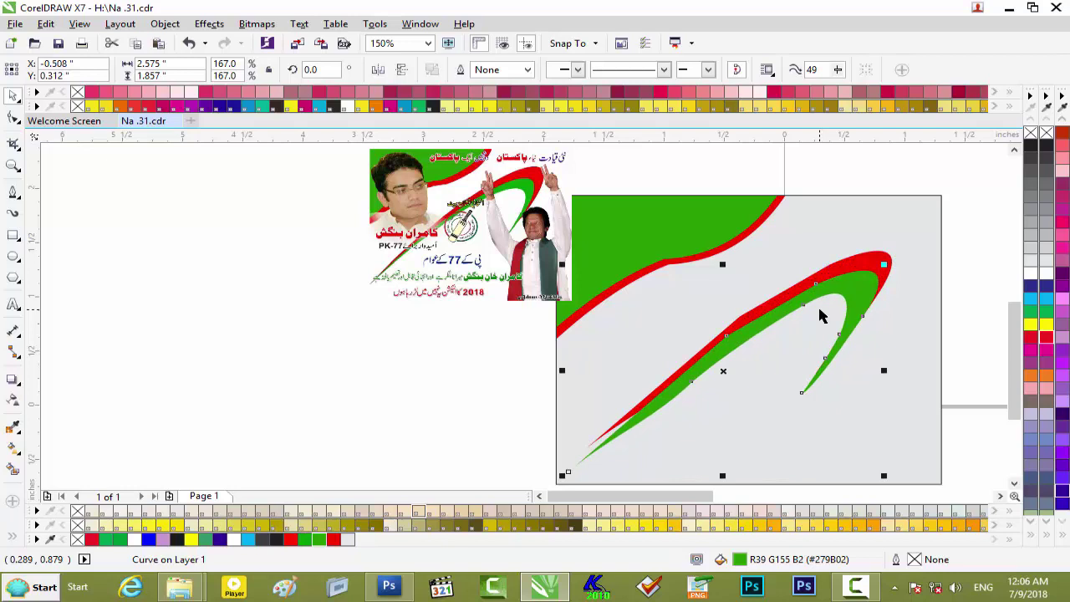
{"action": "key", "text": "Left"}
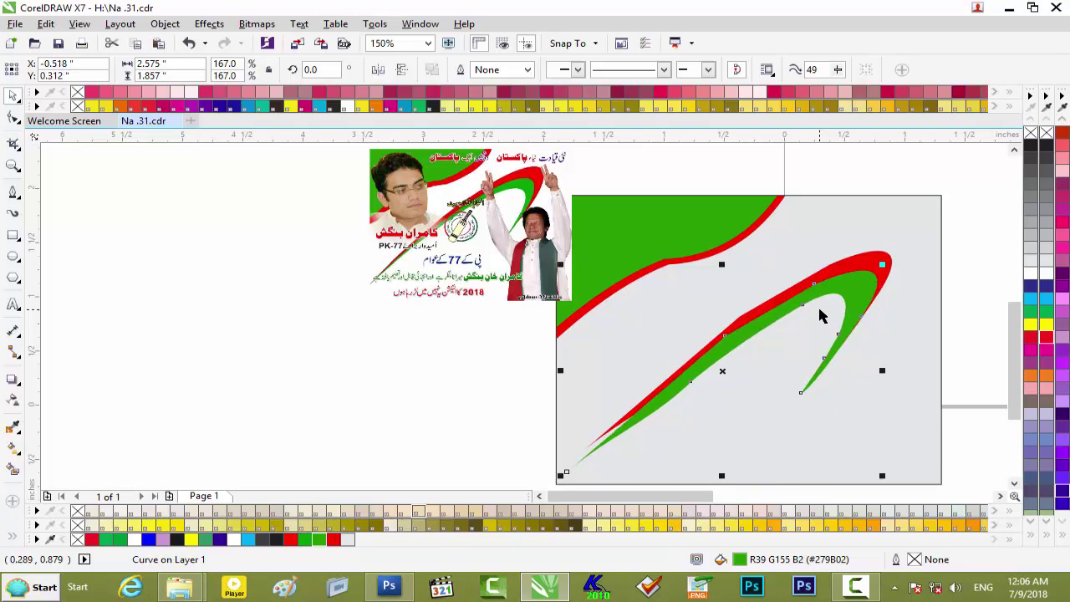
{"action": "key", "text": "Up"}
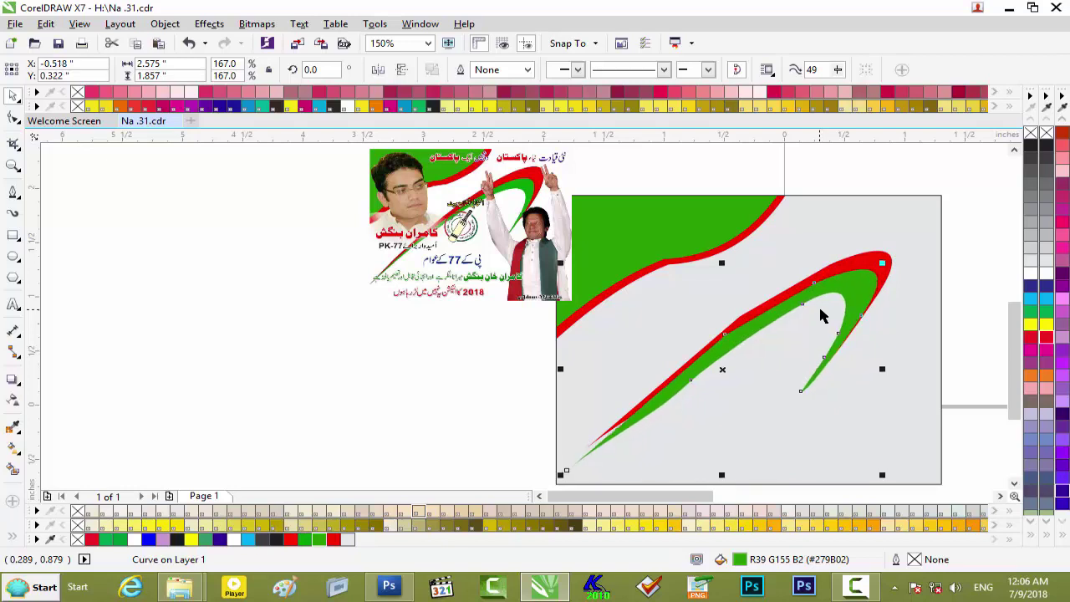
{"action": "scroll", "coordinate": [819, 315], "scroll_direction": "up", "scroll_amount": 1}
{"action": "key", "text": "Up"}
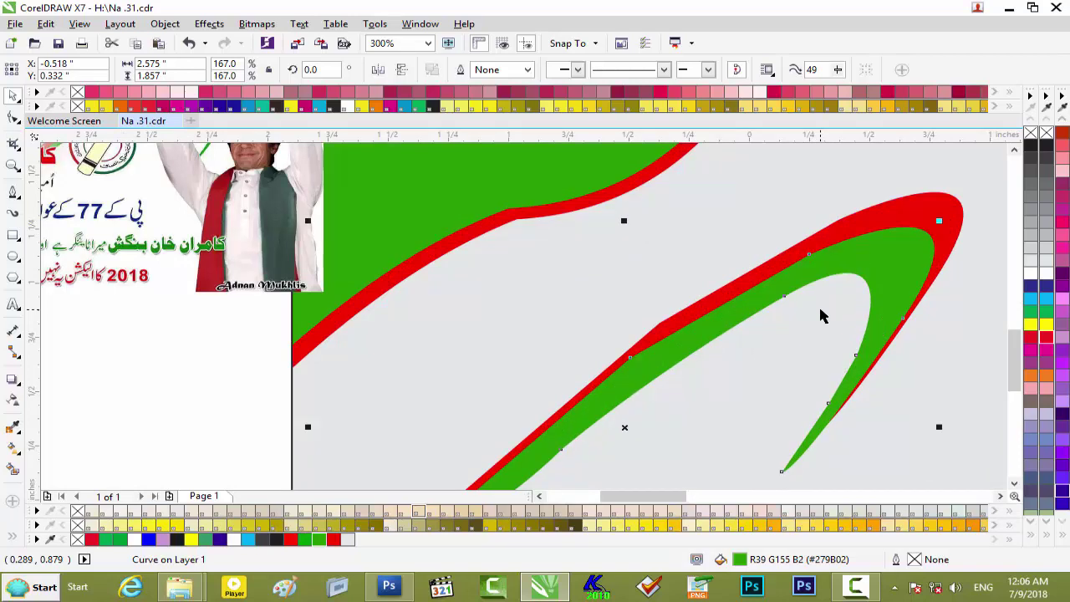
- Move the bend node on the green swoosh's upper edge slightly down and right, widening the red band above it
{"action": "left_click_drag", "start_coordinate": [1017, 368], "coordinate": [1017, 389]}
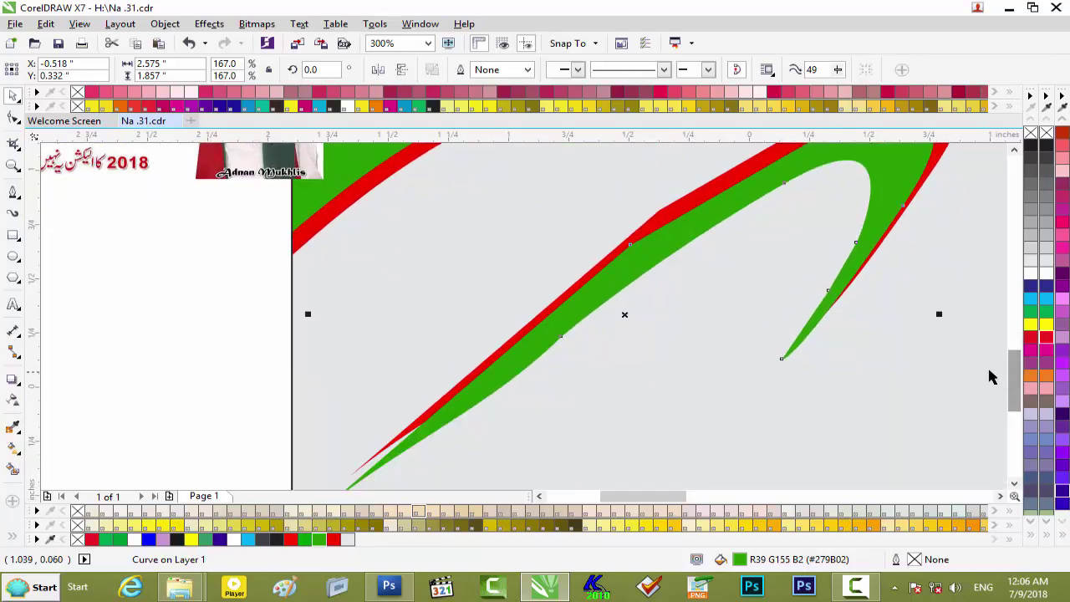
{"action": "scroll", "coordinate": [979, 372], "scroll_direction": "down", "scroll_amount": 1}
{"action": "scroll", "coordinate": [980, 372], "scroll_direction": "down", "scroll_amount": 1}
{"action": "scroll", "coordinate": [979, 371], "scroll_direction": "up", "scroll_amount": 1}
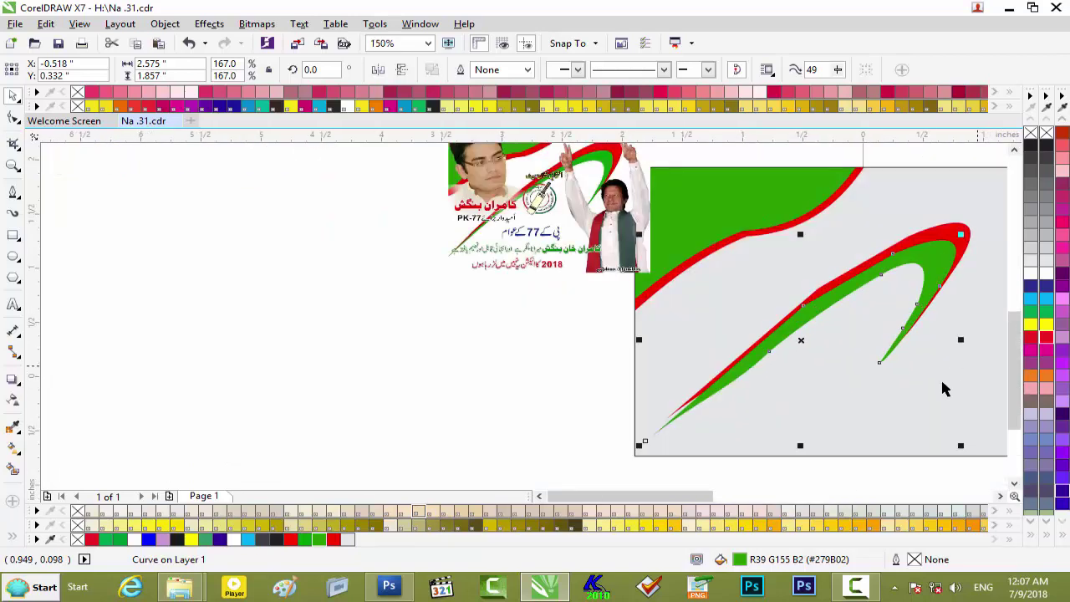
{"action": "left_click_drag", "start_coordinate": [760, 498], "coordinate": [716, 502]}
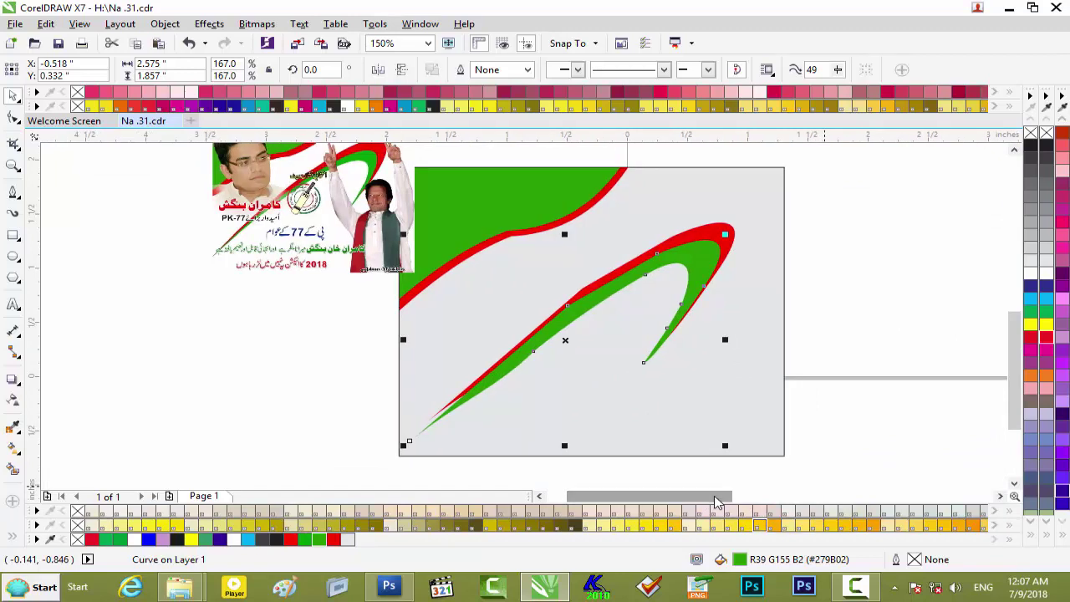
{"action": "scroll", "coordinate": [576, 281], "scroll_direction": "up", "scroll_amount": 1}
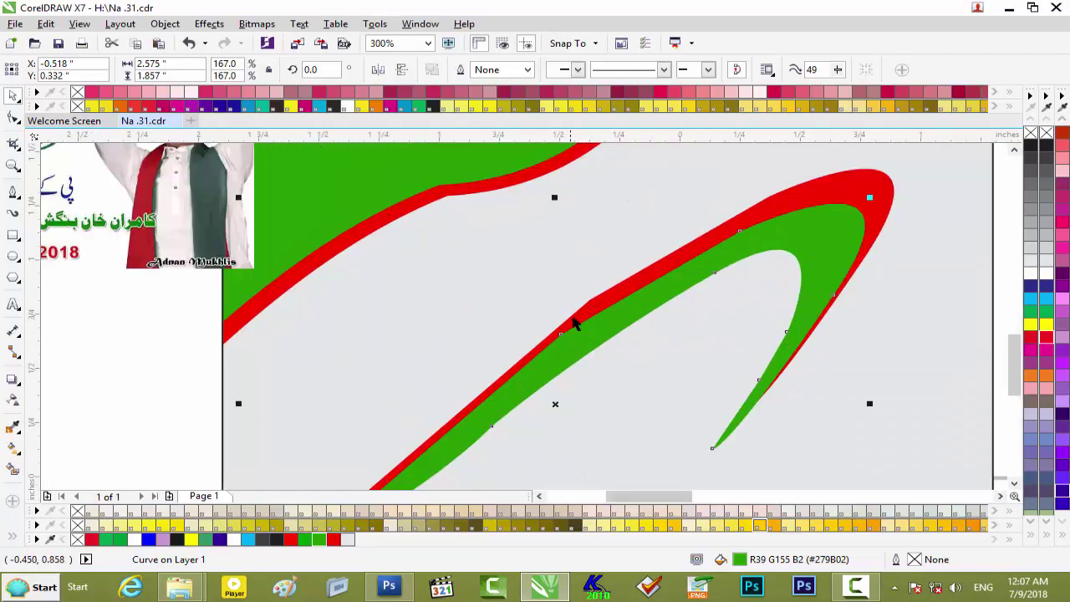
{"action": "key", "text": "F10"}
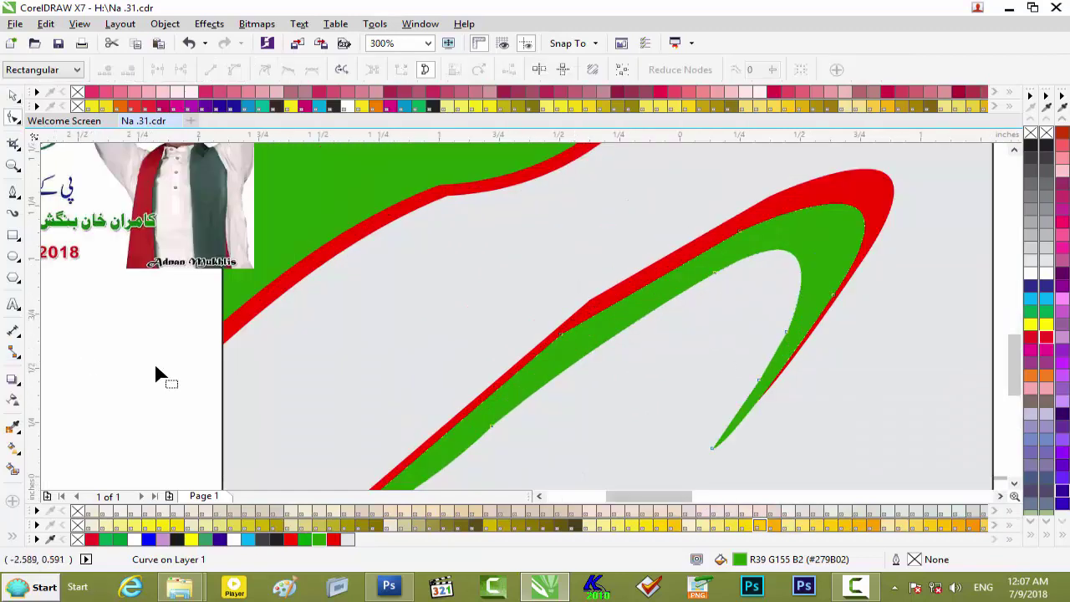
{"action": "left_click", "coordinate": [560, 335]}
{"action": "left_click_drag", "start_coordinate": [562, 336], "coordinate": [566, 339]}
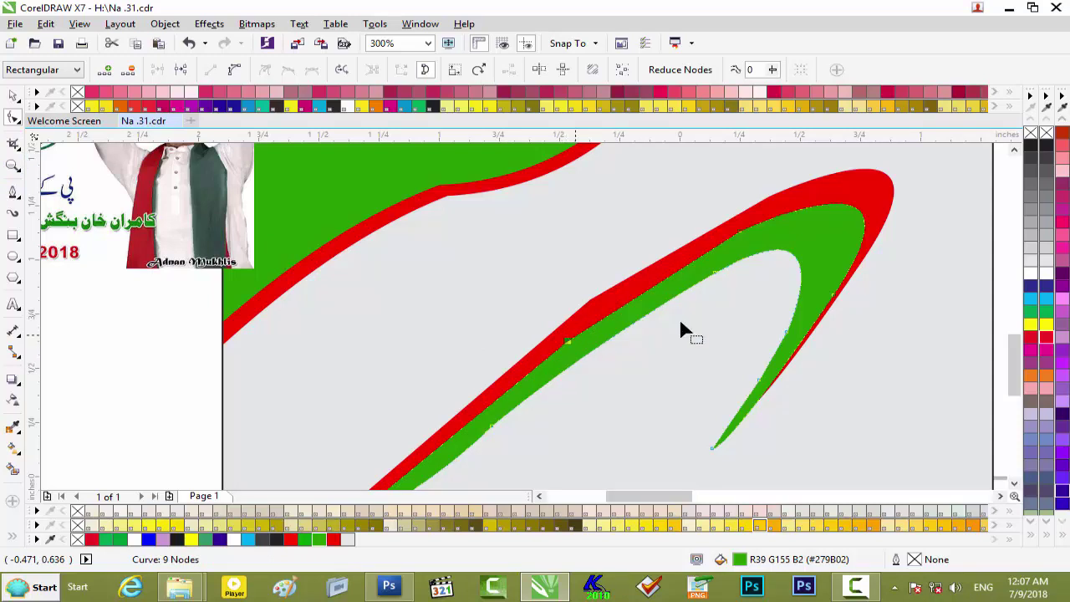
- Move the bend node on the red swoosh's upper edge slightly down and right to smooth the bend
{"action": "left_click", "coordinate": [590, 304]}
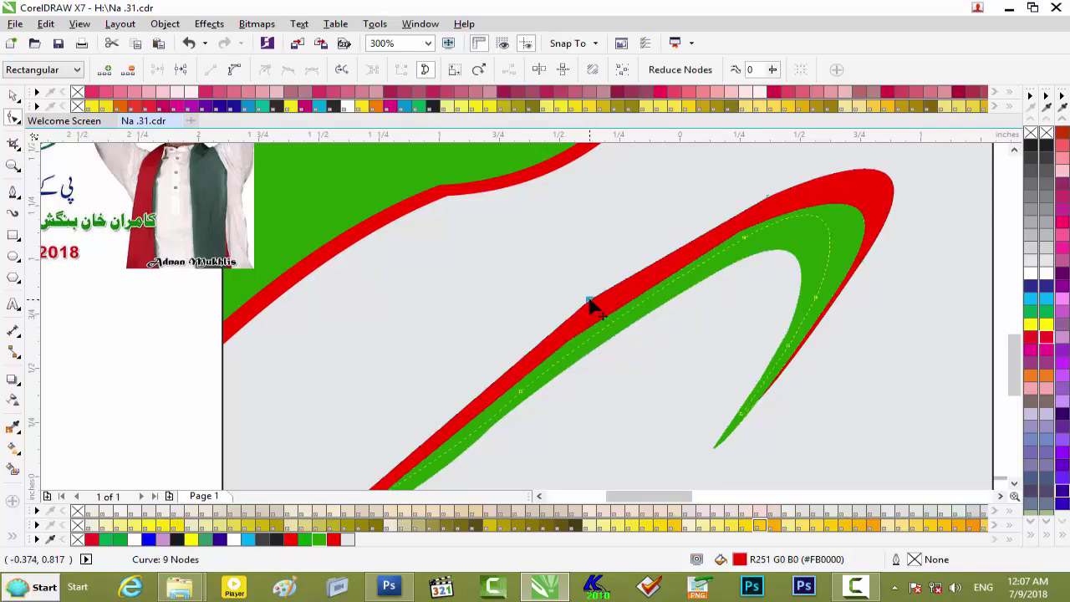
{"action": "left_click_drag", "start_coordinate": [593, 306], "coordinate": [598, 315]}
{"action": "left_click_drag", "start_coordinate": [593, 308], "coordinate": [594, 307]}
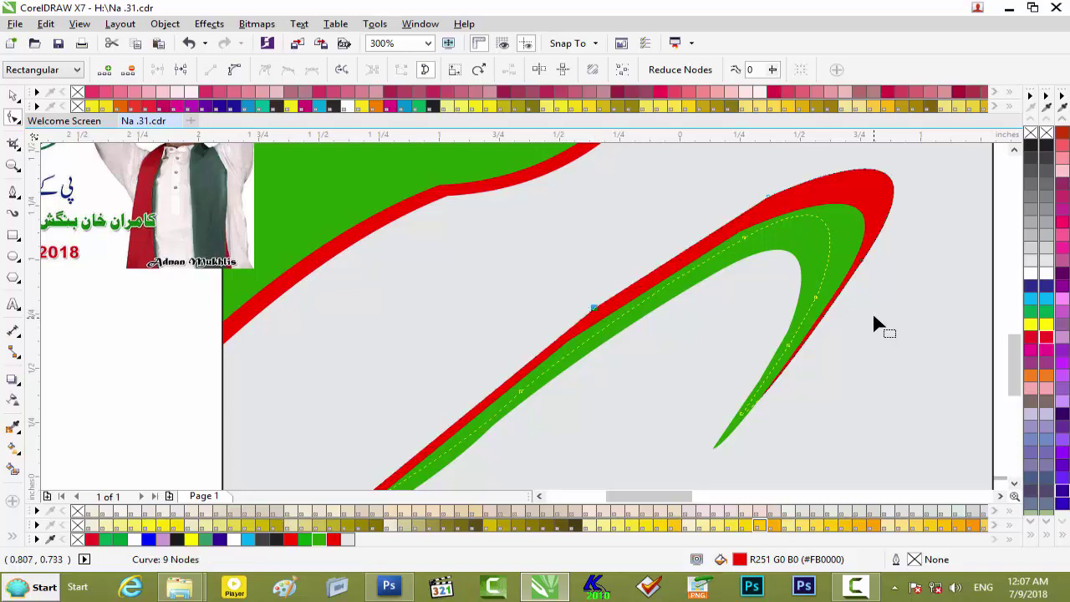
- Pull the red swoosh's long pointed tip onto the green tip and slightly adjust the node on its lower edge
{"action": "left_click_drag", "start_coordinate": [1013, 346], "coordinate": [1016, 385]}
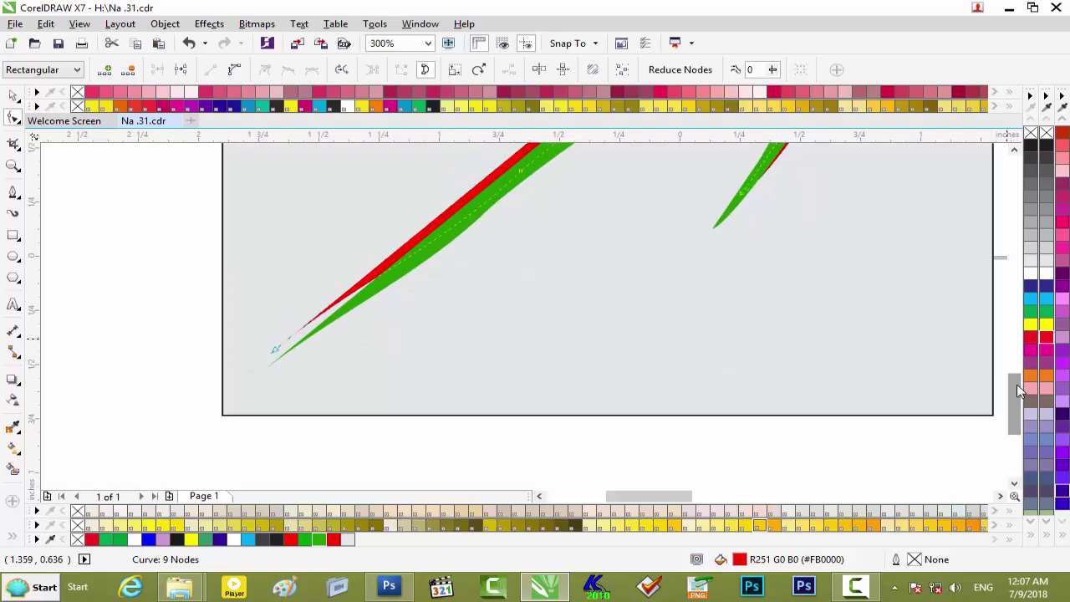
{"action": "left_click_drag", "start_coordinate": [274, 357], "coordinate": [276, 357]}
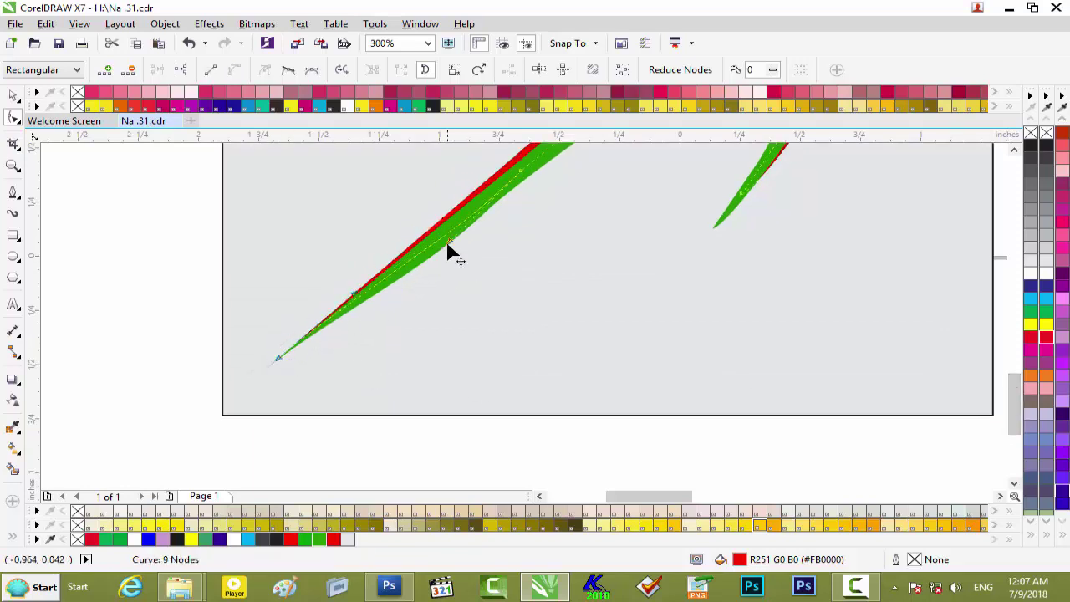
{"action": "left_click_drag", "start_coordinate": [448, 242], "coordinate": [450, 241]}
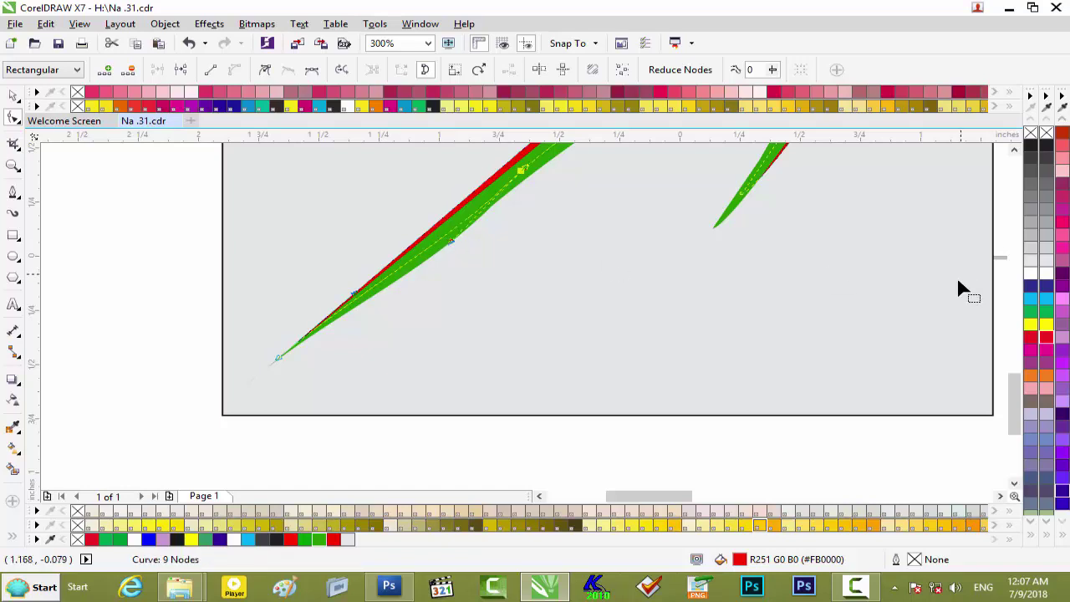
{"action": "left_click_drag", "start_coordinate": [1016, 375], "coordinate": [1016, 364]}
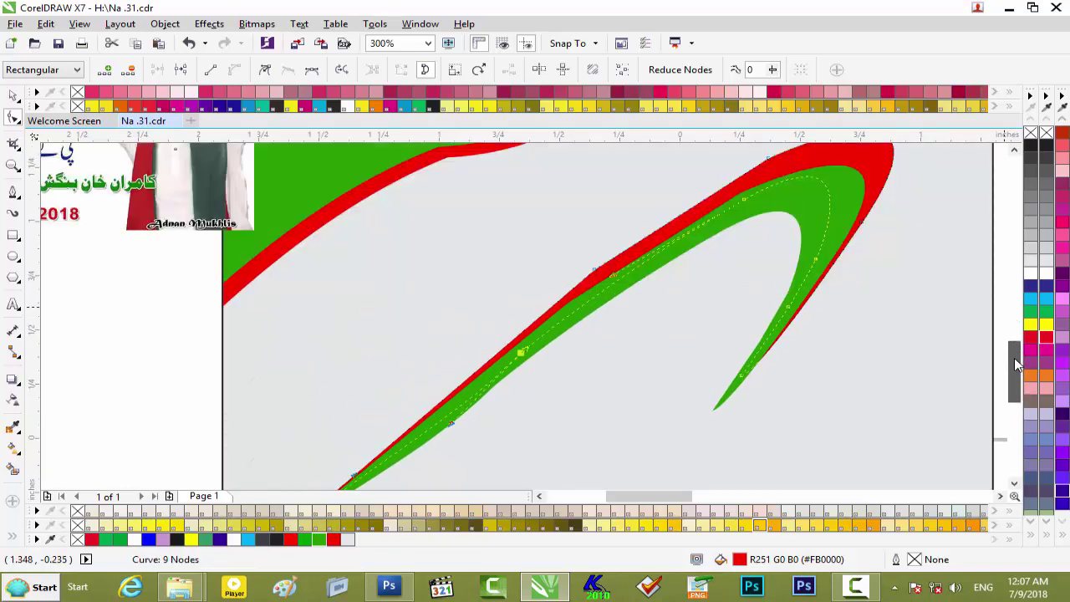
- Move the green swoosh's upper-edge bend node further down and right to thin the green band along the long arm
{"action": "left_click", "coordinate": [15, 98]}
{"action": "left_click", "coordinate": [707, 223]}
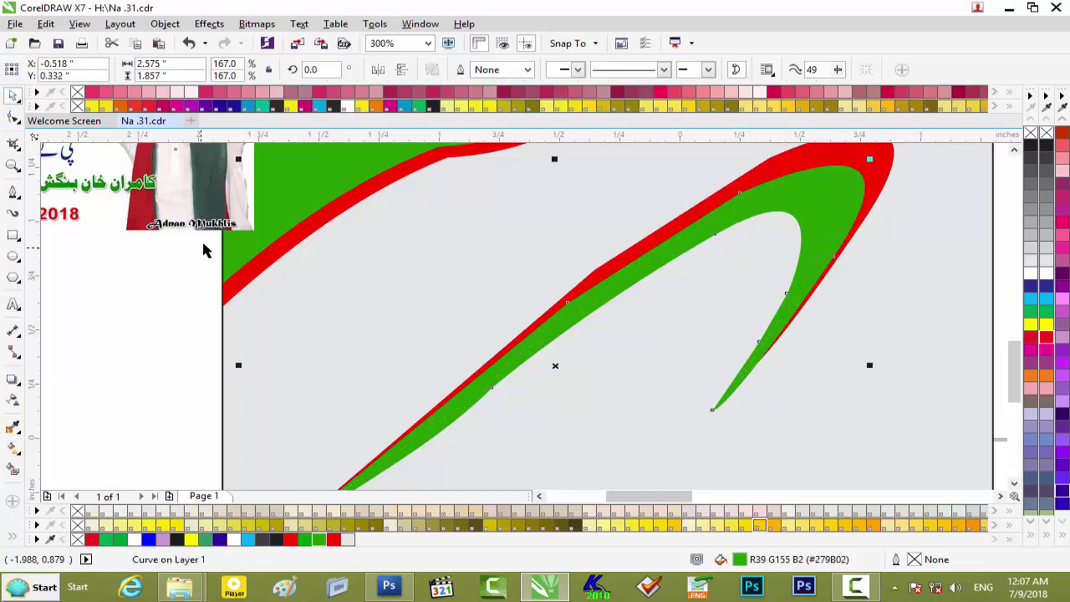
{"action": "scroll", "coordinate": [582, 306], "scroll_direction": "down", "scroll_amount": 1}
{"action": "scroll", "coordinate": [583, 306], "scroll_direction": "up", "scroll_amount": 1}
{"action": "left_click", "coordinate": [14, 144]}
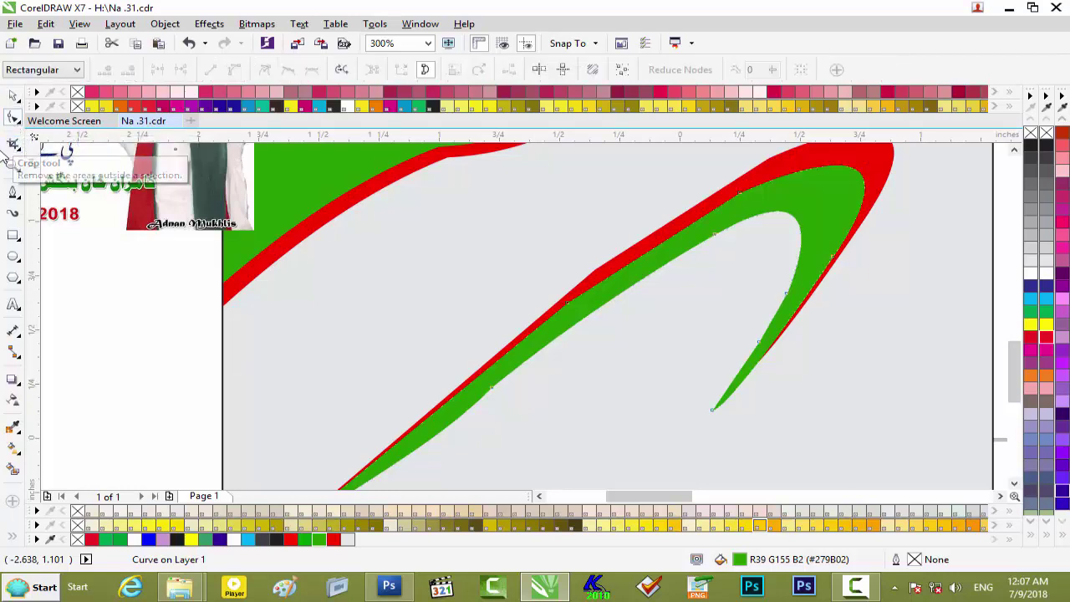
{"action": "left_click", "coordinate": [569, 305]}
{"action": "left_click_drag", "start_coordinate": [573, 307], "coordinate": [576, 308]}
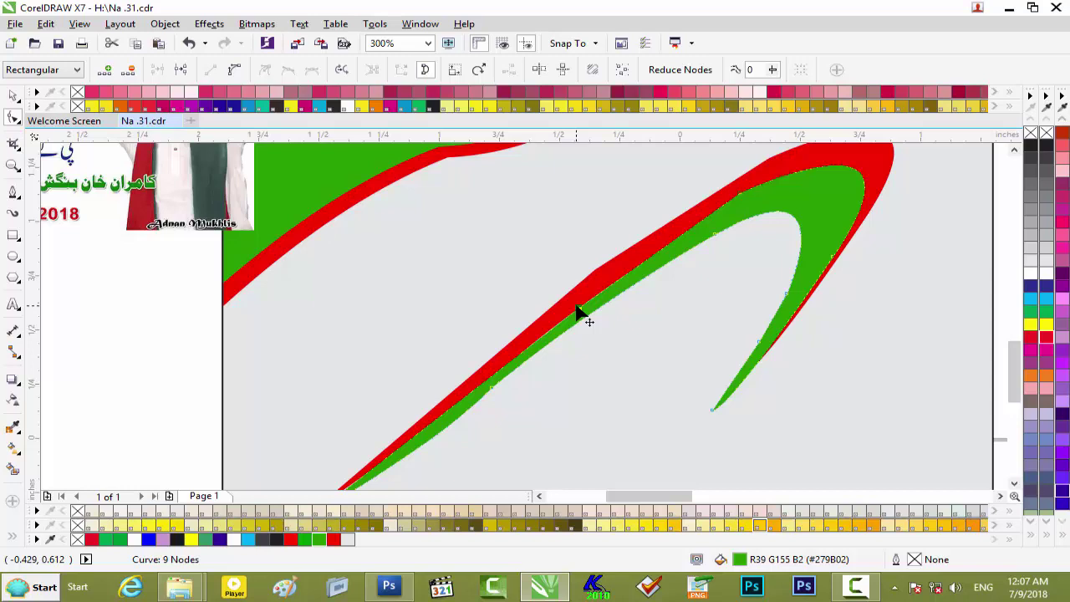
- Slim the green swoosh's short tail by shifting its inner-edge nodes outward and moving its tip toward the red edge
{"action": "scroll", "coordinate": [582, 313], "scroll_direction": "down", "scroll_amount": 2}
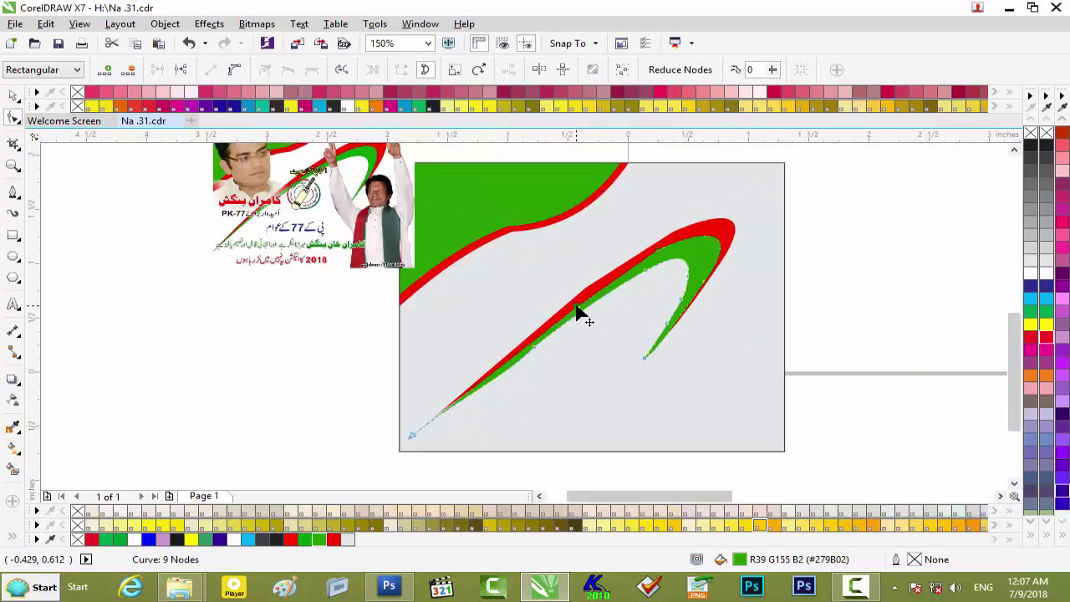
{"action": "scroll", "coordinate": [583, 314], "scroll_direction": "up", "scroll_amount": 2}
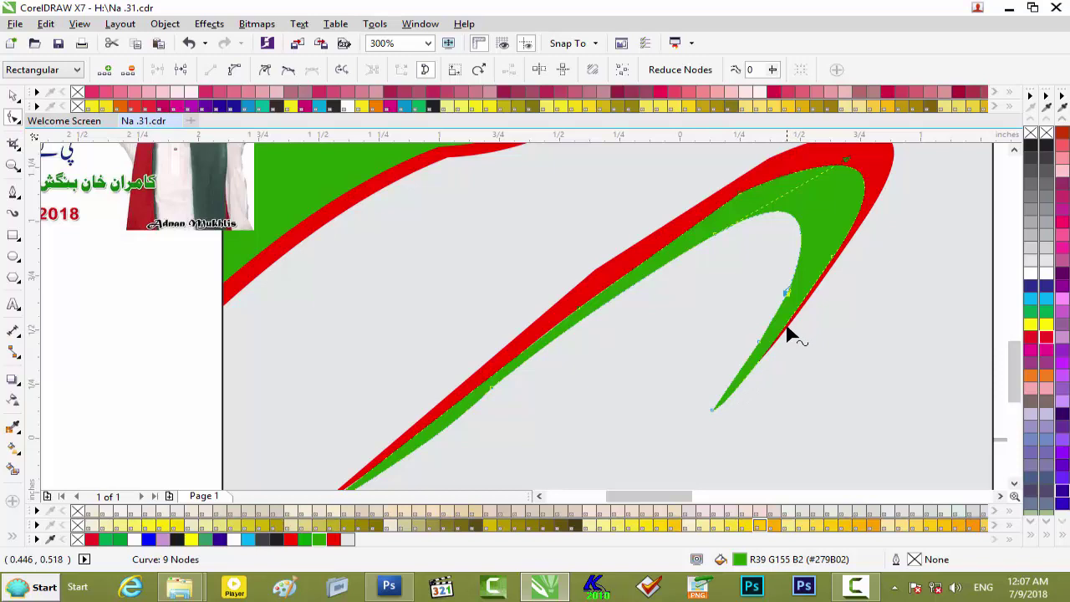
{"action": "left_click_drag", "start_coordinate": [762, 343], "coordinate": [765, 342]}
{"action": "left_click_drag", "start_coordinate": [789, 293], "coordinate": [793, 292]}
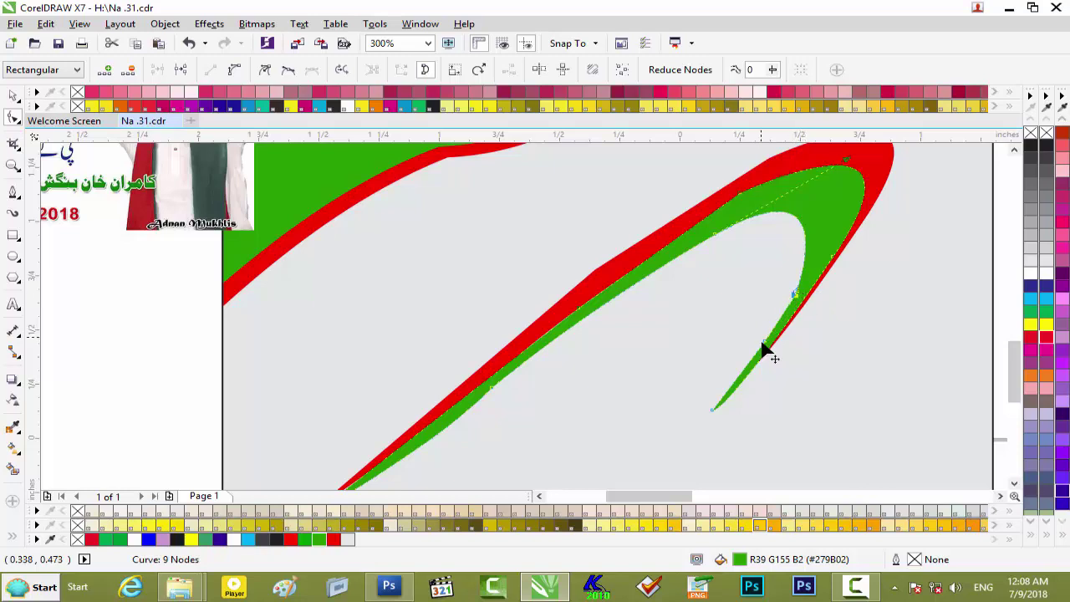
{"action": "left_click_drag", "start_coordinate": [763, 343], "coordinate": [763, 348]}
{"action": "mouse_move", "coordinate": [712, 410]}
{"action": "left_mouse_down"}
{"action": "mouse_move", "coordinate": [726, 398]}
{"action": "mouse_move", "coordinate": [721, 415]}
{"action": "left_mouse_up"}
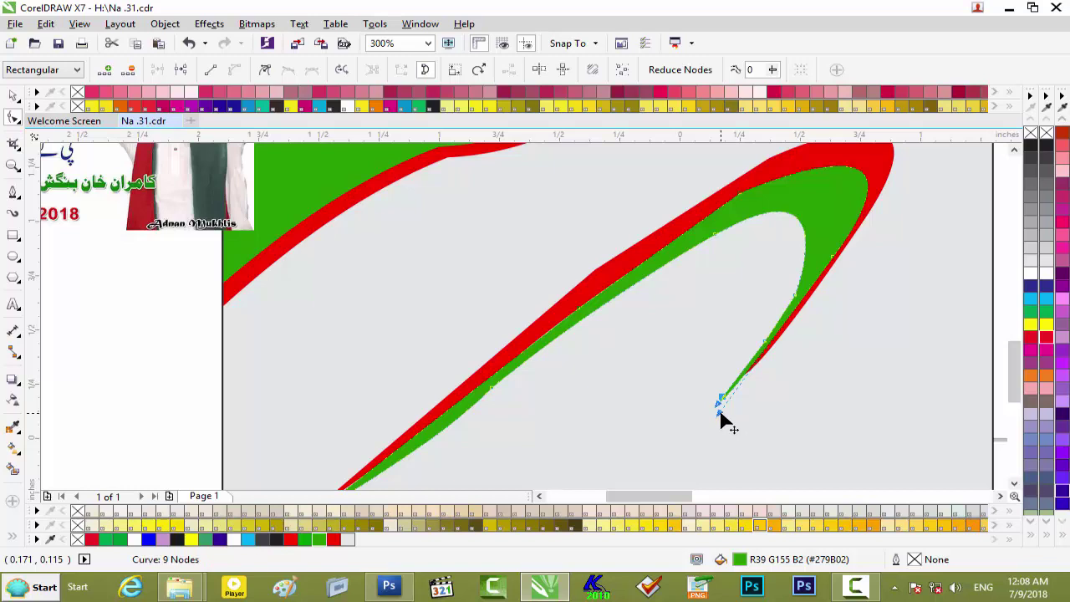
{"action": "left_click", "coordinate": [774, 335]}
{"action": "left_click", "coordinate": [774, 335]}
{"action": "left_click_drag", "start_coordinate": [775, 341], "coordinate": [775, 341]}
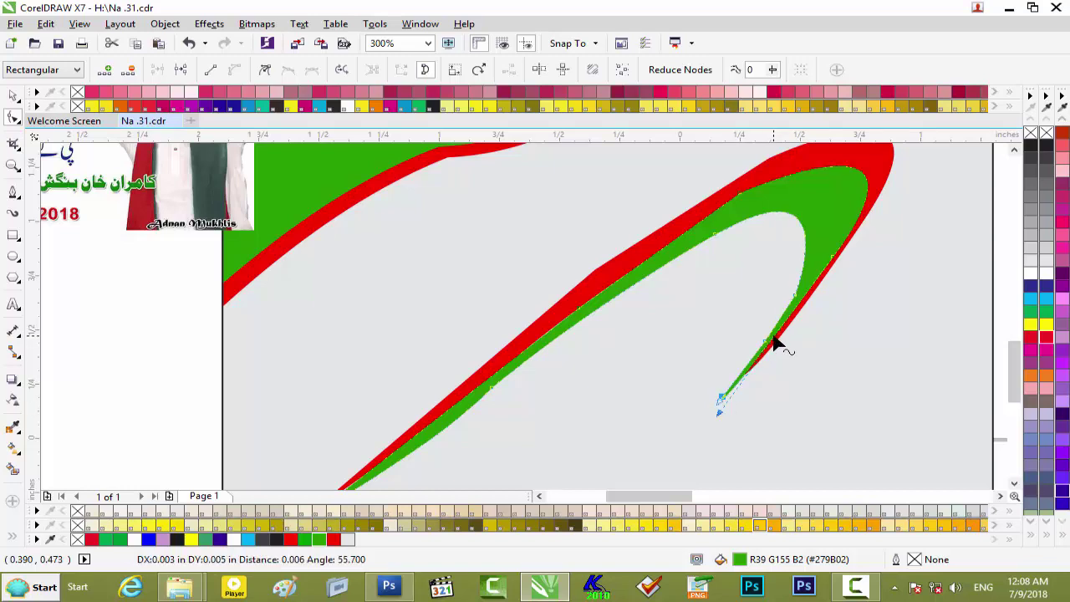
{"action": "left_click", "coordinate": [774, 335]}
{"action": "left_click", "coordinate": [774, 335]}
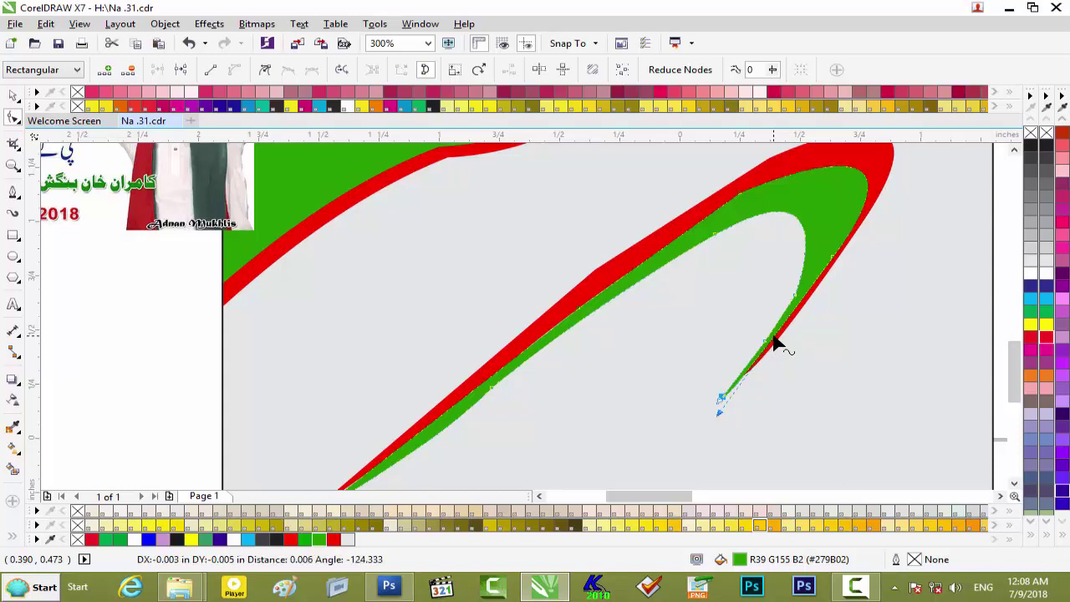
- Pull the outer-edge node of the green swoosh's short tail slightly inward and nudge its tip to the right in 0.01 inch increments
{"action": "left_click_drag", "start_coordinate": [773, 336], "coordinate": [768, 335]}
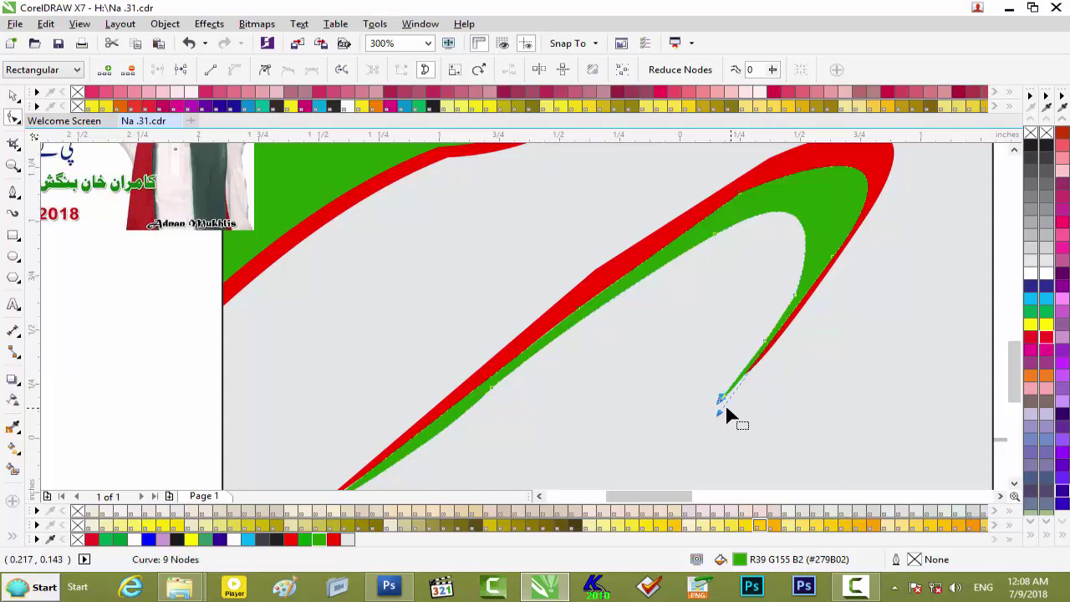
{"action": "left_click", "coordinate": [720, 412]}
{"action": "key", "text": "Left"}
{"action": "key", "text": "Right"}
{"action": "key", "text": "Right"}
{"action": "key", "text": "Right"}
{"action": "key", "text": "Right"}
{"action": "key", "text": "Left"}
{"action": "key", "text": "Right"}
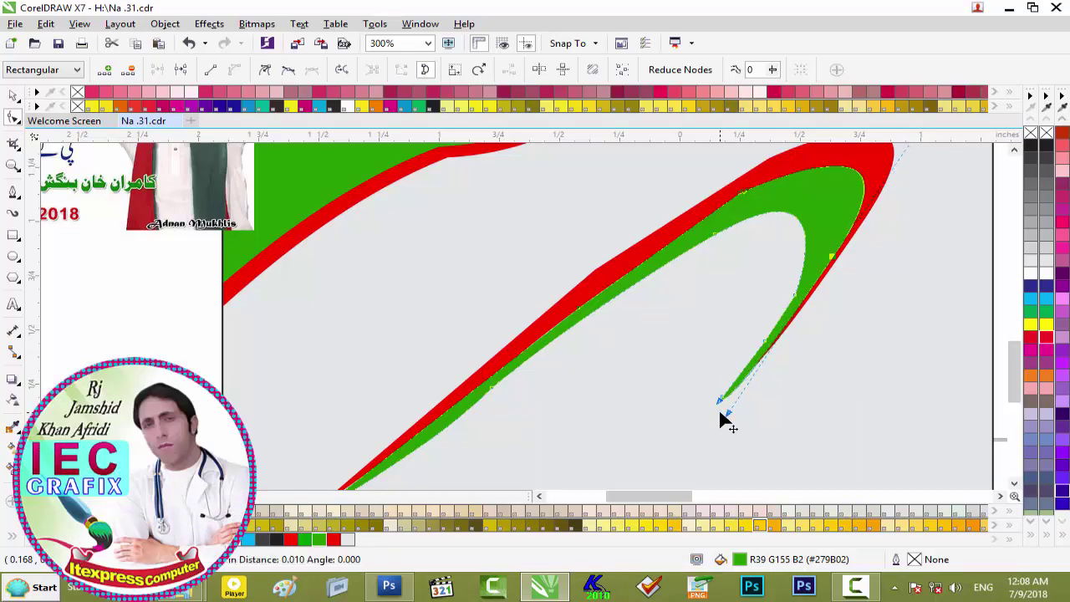
{"action": "key", "text": "space"}
{"action": "scroll", "coordinate": [878, 306], "scroll_direction": "down", "scroll_amount": 2}
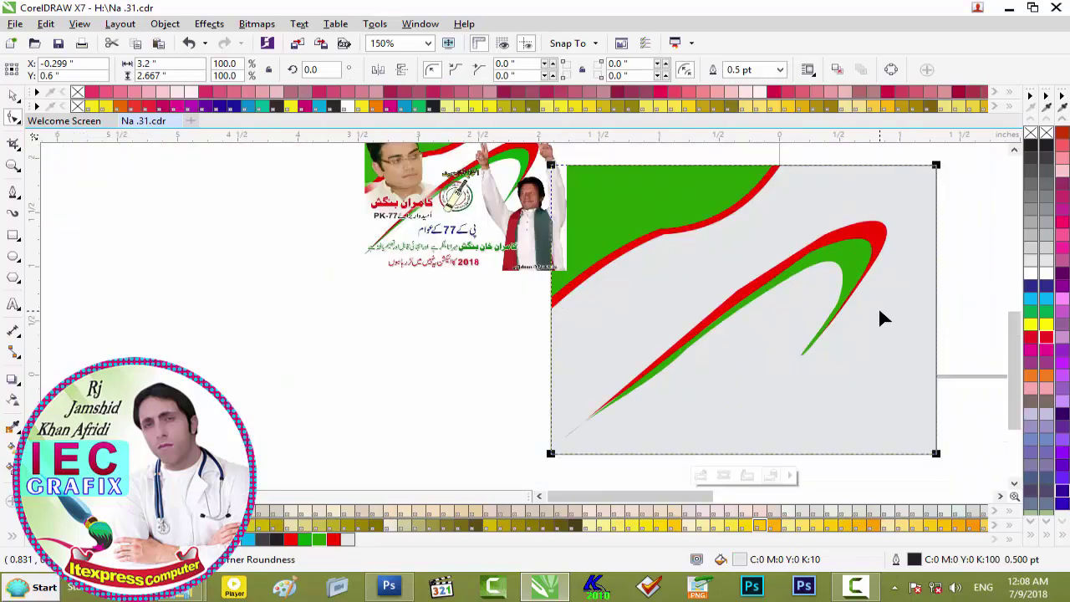
{"action": "left_click", "coordinate": [767, 403]}
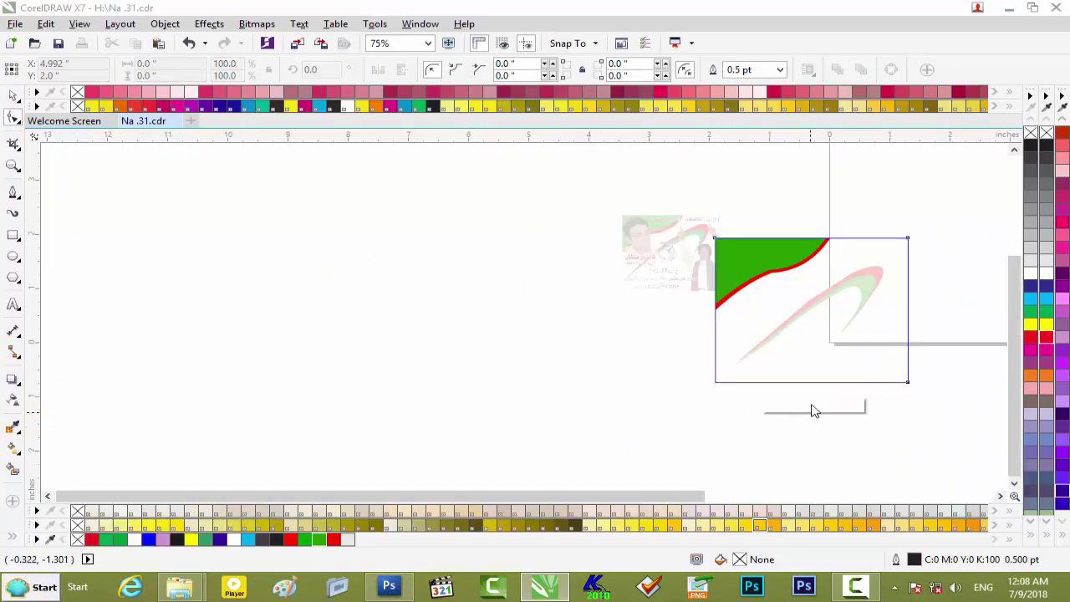
{"action": "left_click", "coordinate": [811, 405]}
- Move the reference poster bitmap clear of the frame and delete it
{"action": "scroll", "coordinate": [878, 420], "scroll_direction": "up", "scroll_amount": 1}
{"action": "scroll", "coordinate": [878, 420], "scroll_direction": "down", "scroll_amount": 1}
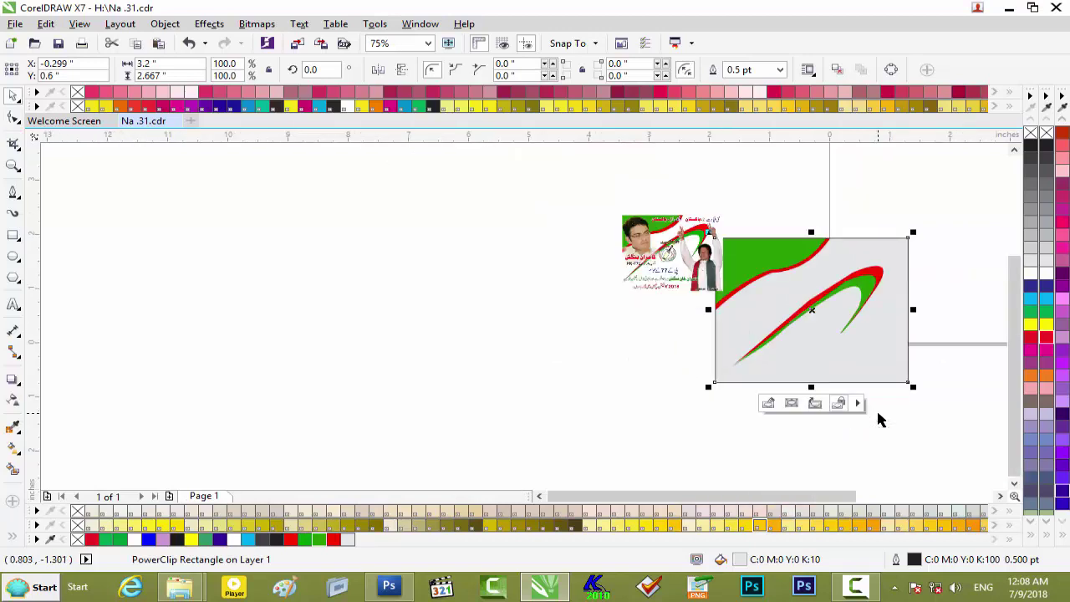
{"action": "left_click_drag", "start_coordinate": [636, 260], "coordinate": [467, 269]}
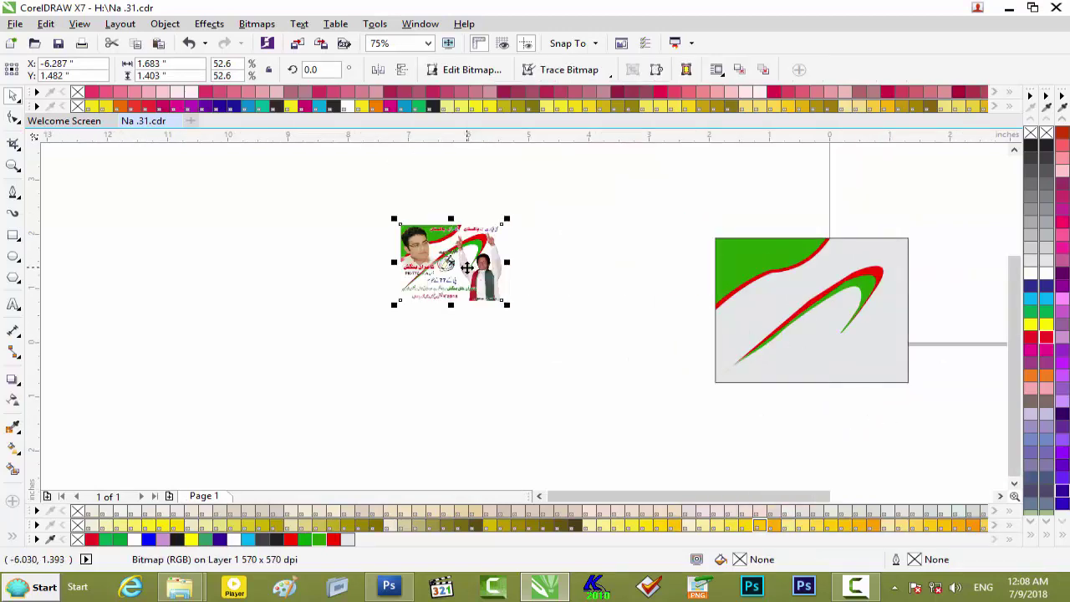
{"action": "key", "text": "Delete"}
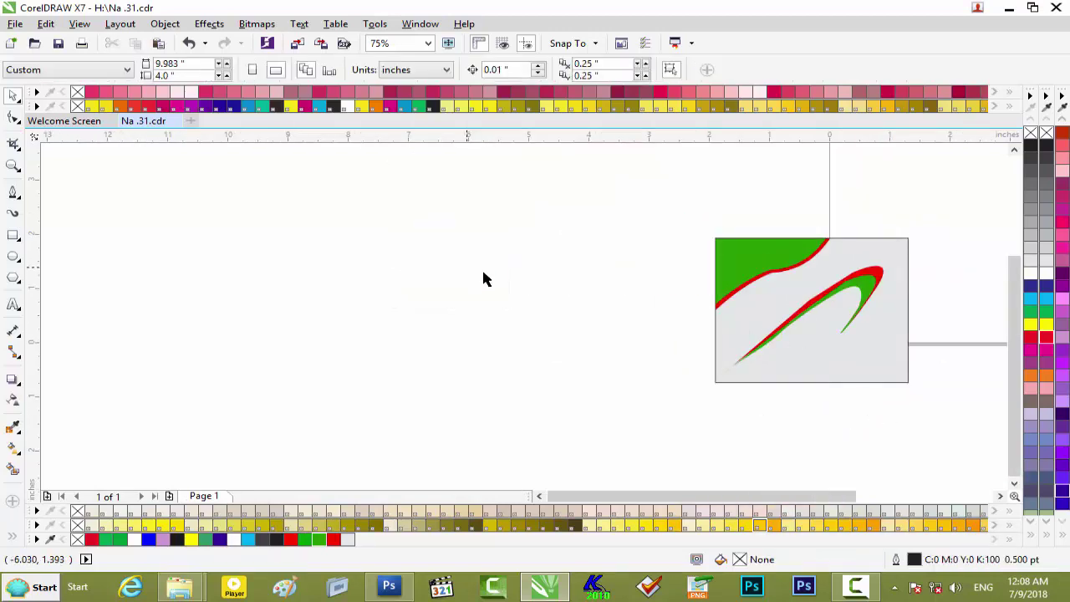
- Bring pervaiz-career.psd from the NA .25 desktop folder into the CorelDRAW drawing, beside the frame
{"action": "left_click", "coordinate": [1018, 13]}
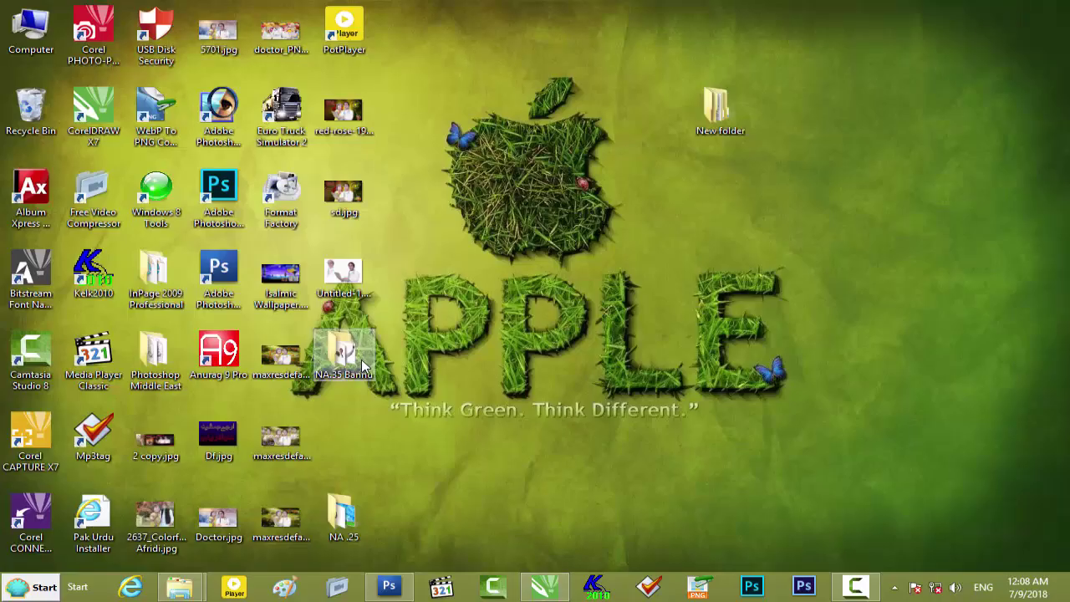
{"action": "double_click", "coordinate": [343, 514]}
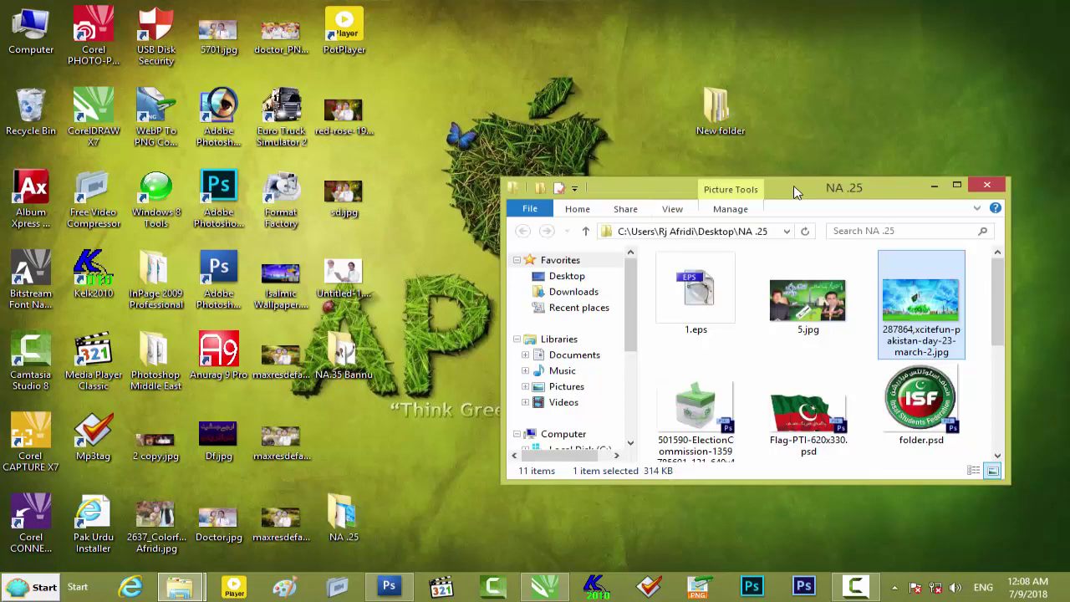
{"action": "double_click", "coordinate": [795, 192]}
{"action": "left_click_drag", "start_coordinate": [1013, 117], "coordinate": [521, 294]}
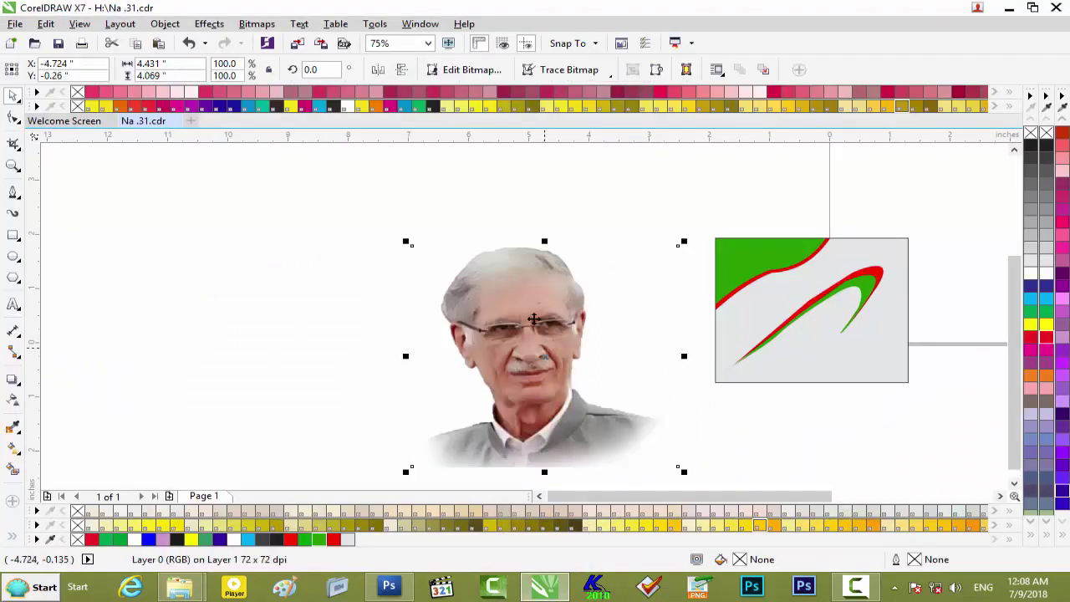
- Scale the grey-haired man's portrait to about 34% and place it over the green corner shape, overlapping the swoosh's long arm
{"action": "left_click_drag", "start_coordinate": [743, 214], "coordinate": [651, 287]}
{"action": "left_click_drag", "start_coordinate": [620, 324], "coordinate": [794, 278]}
{"action": "scroll", "coordinate": [794, 278], "scroll_direction": "up", "scroll_amount": 4}
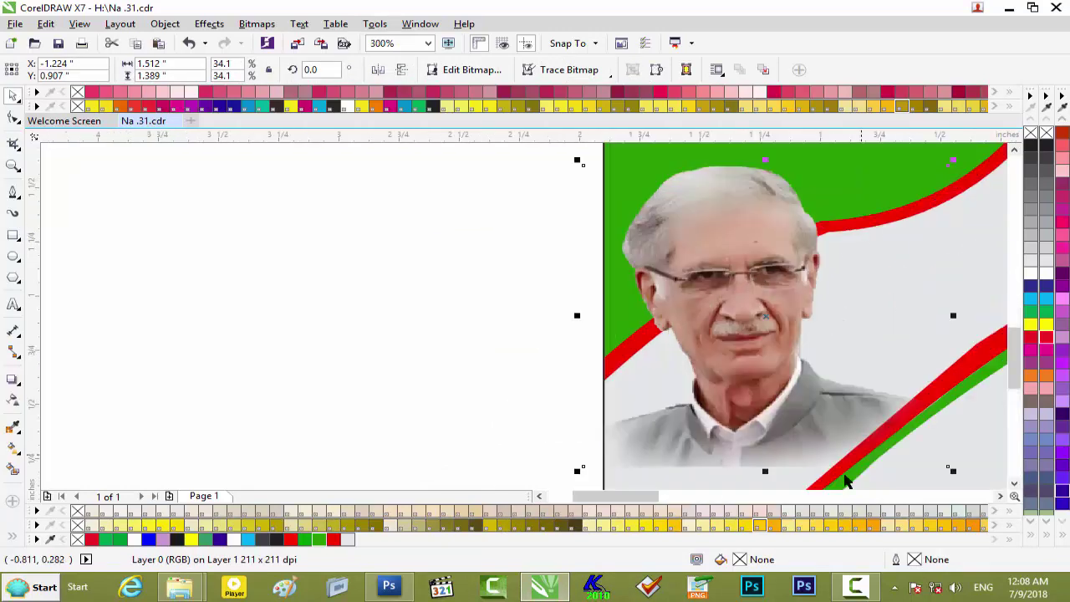
{"action": "left_click_drag", "start_coordinate": [1019, 381], "coordinate": [1016, 388]}
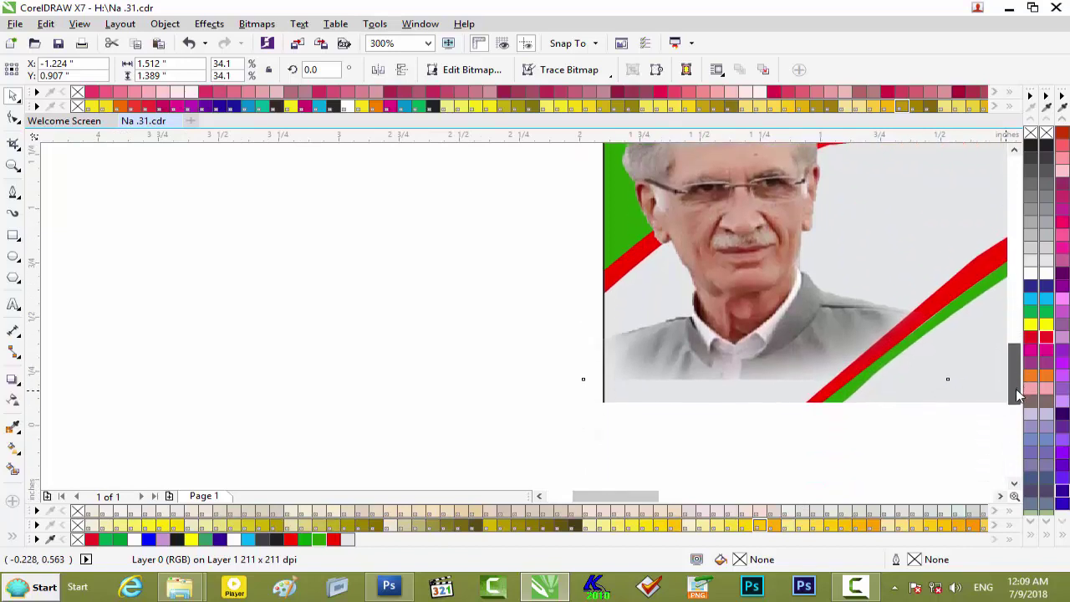
{"action": "scroll", "coordinate": [833, 359], "scroll_direction": "down", "scroll_amount": 2}
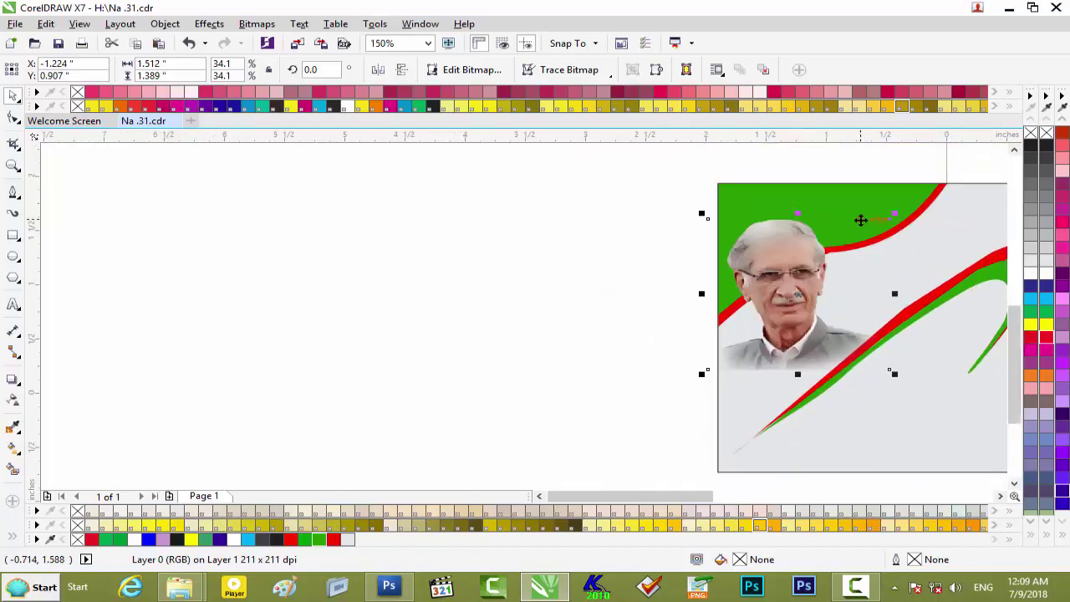
{"action": "left_click_drag", "start_coordinate": [786, 276], "coordinate": [812, 260]}
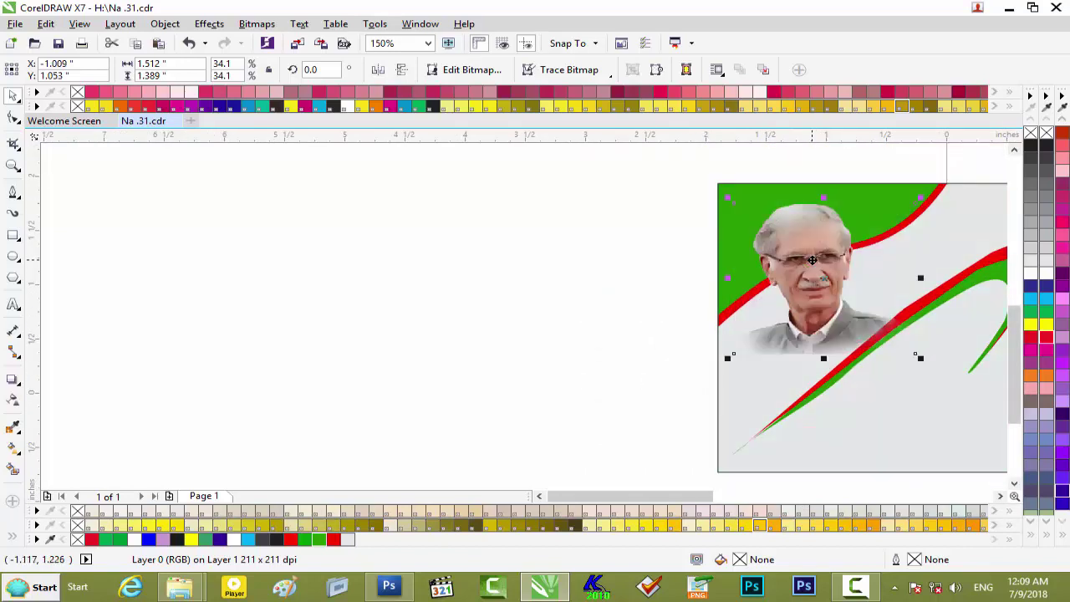
- Stretch the portrait upward and downward to a height of about 1.7 inches and deselect it
{"action": "left_click_drag", "start_coordinate": [824, 193], "coordinate": [824, 181]}
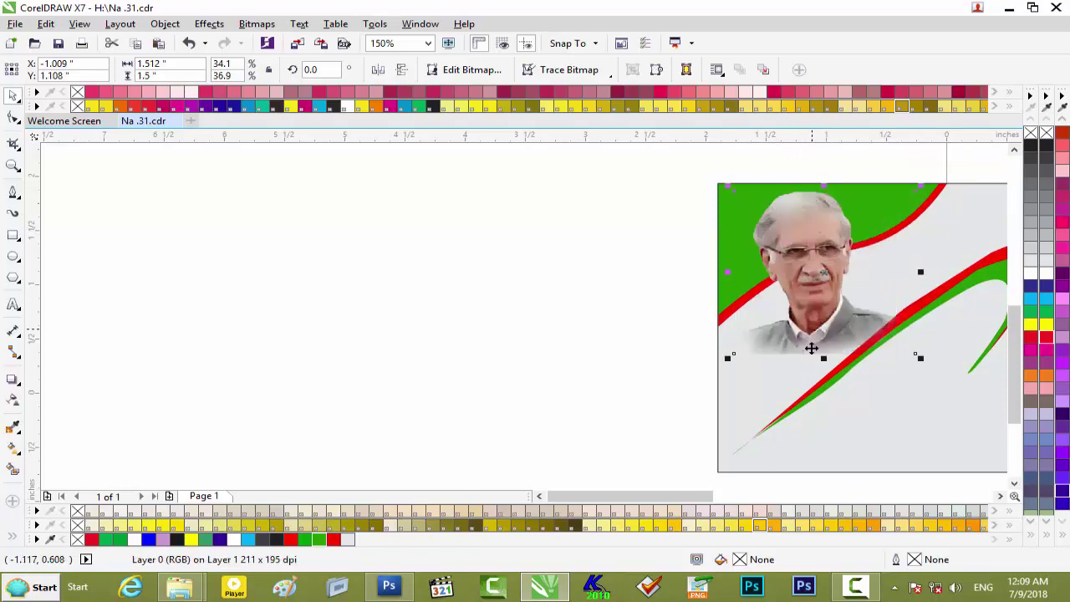
{"action": "left_click_drag", "start_coordinate": [823, 358], "coordinate": [823, 375]}
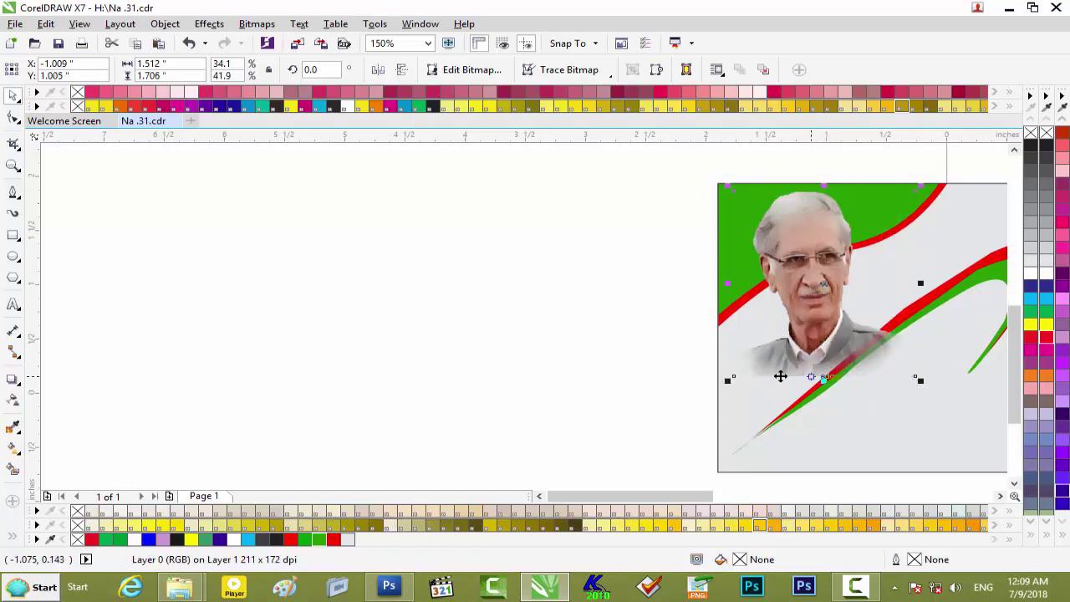
{"action": "scroll", "coordinate": [752, 372], "scroll_direction": "down", "scroll_amount": 1}
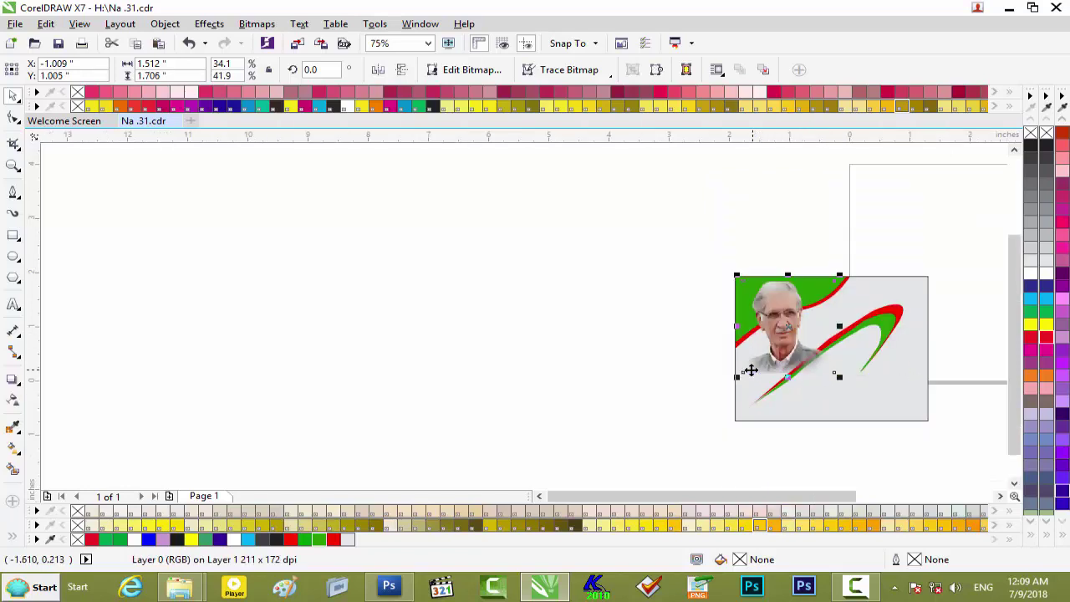
{"action": "left_click", "coordinate": [636, 371]}
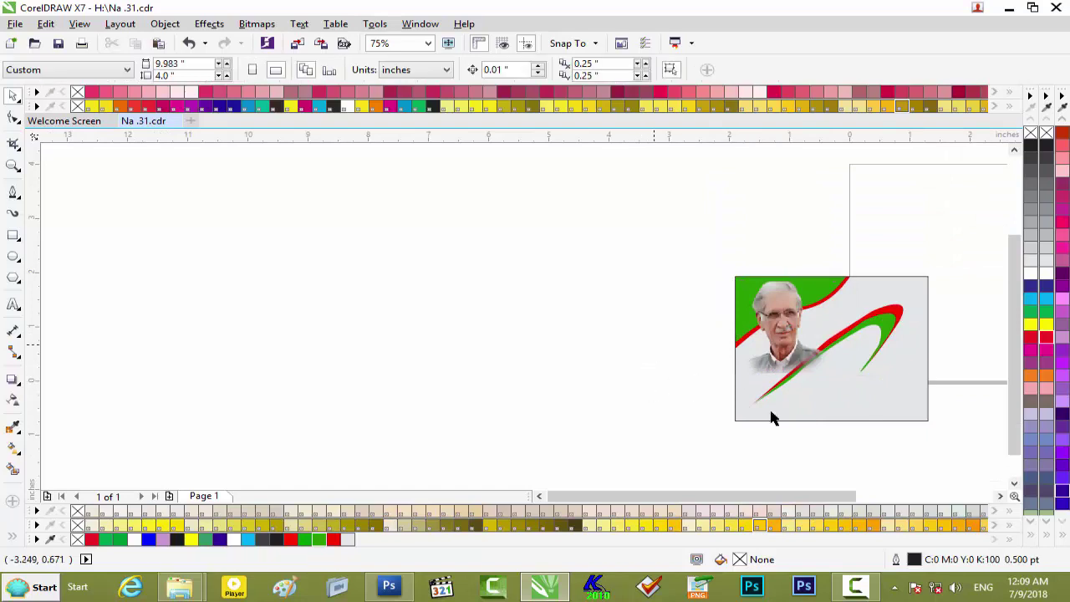
- Bring imransmile.psd from the NA .25 folder into the drawing and ungroup its two images
{"action": "left_click", "coordinate": [1008, 7]}
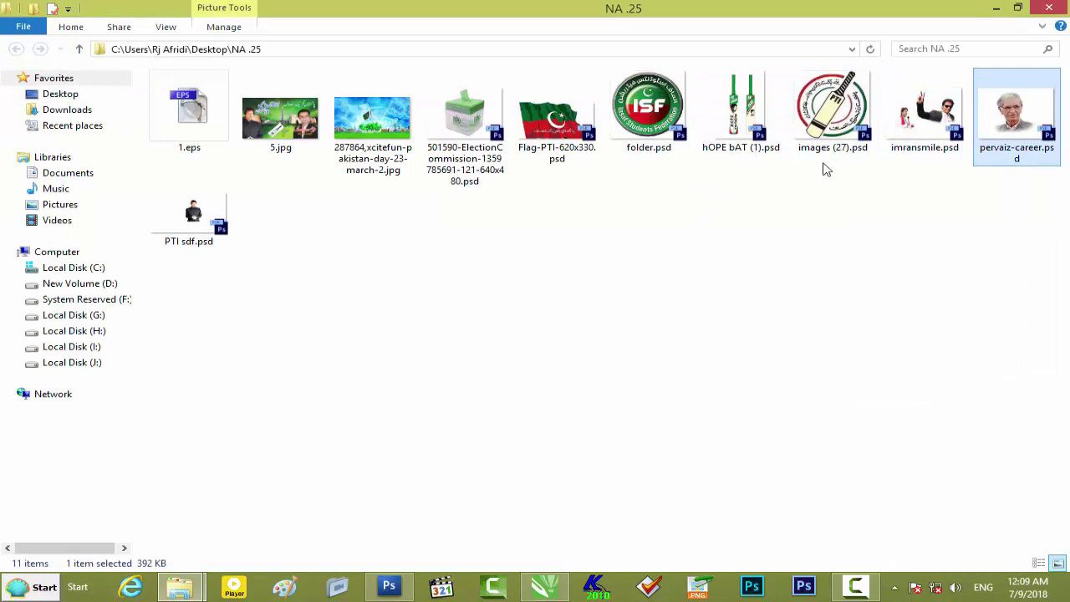
{"action": "left_click_drag", "start_coordinate": [910, 134], "coordinate": [558, 381]}
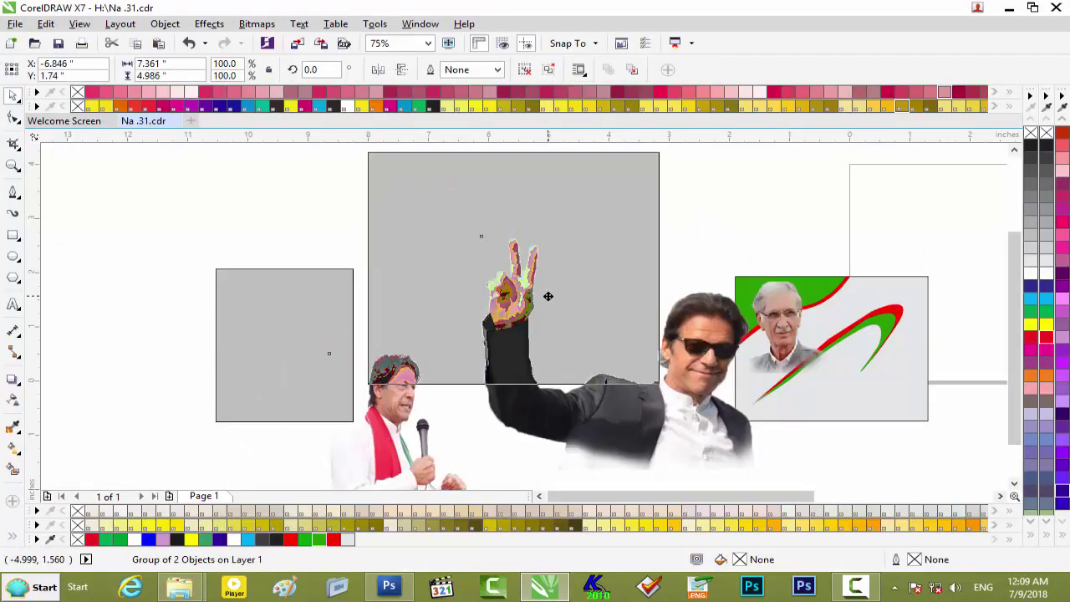
{"action": "left_click_drag", "start_coordinate": [548, 296], "coordinate": [548, 296]}
{"action": "left_click", "coordinate": [524, 71]}
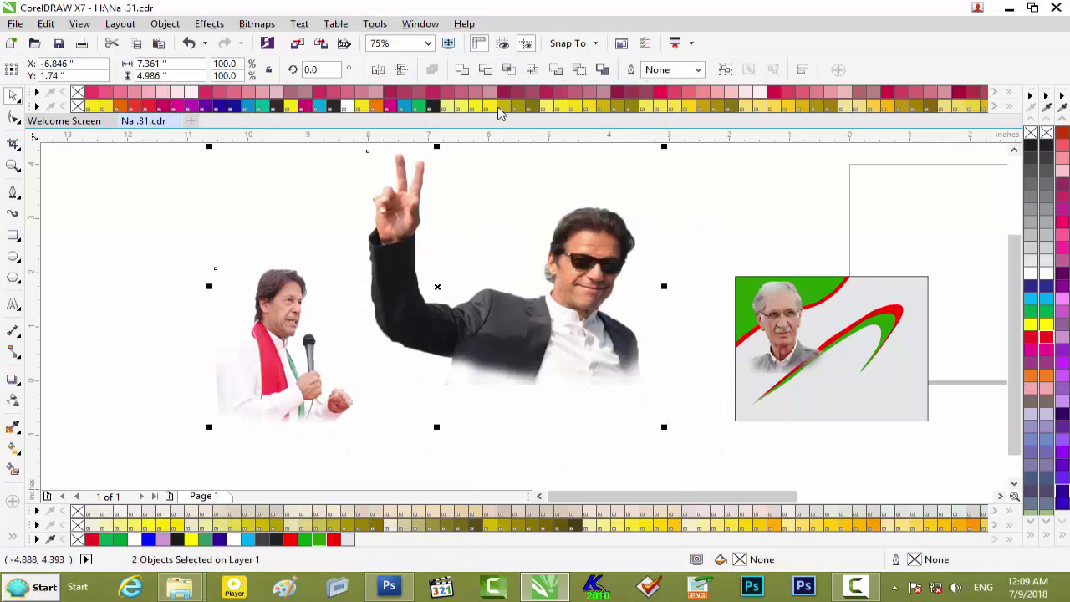
- Move the image of the man with the microphone onto the frame and scale it down to about 41%
{"action": "left_click", "coordinate": [282, 306]}
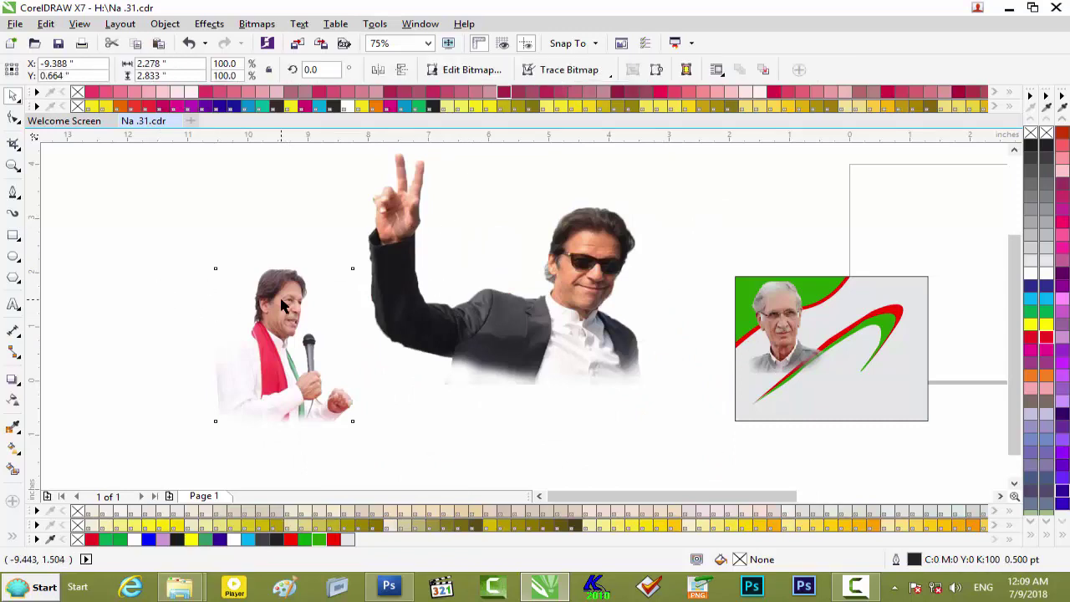
{"action": "left_click_drag", "start_coordinate": [282, 306], "coordinate": [880, 330]}
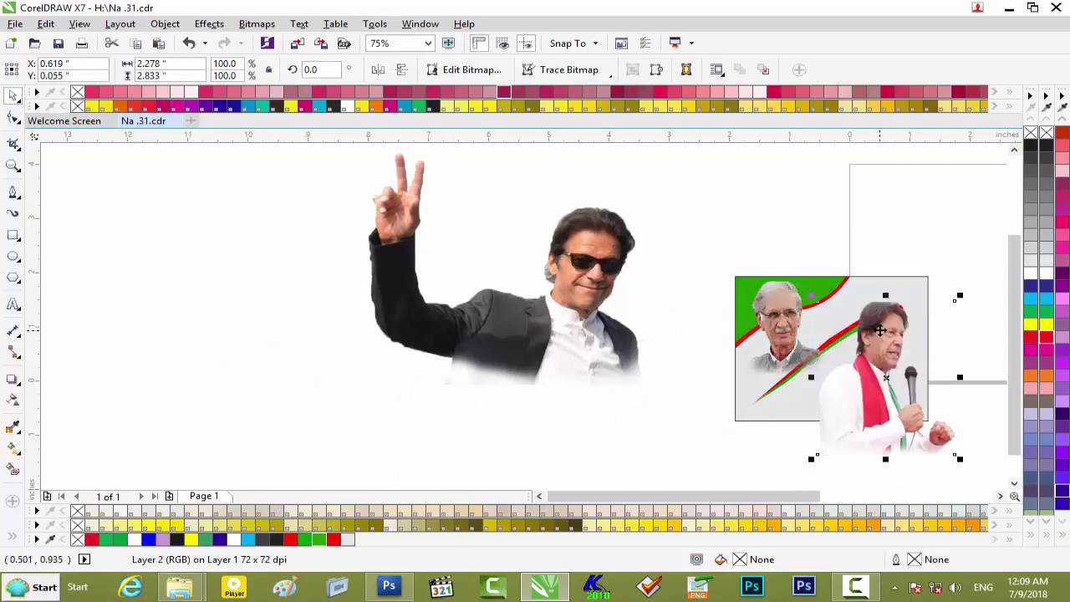
{"action": "left_click_drag", "start_coordinate": [959, 301], "coordinate": [909, 362]}
{"action": "scroll", "coordinate": [937, 338], "scroll_direction": "up", "scroll_amount": 2}
{"action": "scroll", "coordinate": [937, 339], "scroll_direction": "down", "scroll_amount": 2}
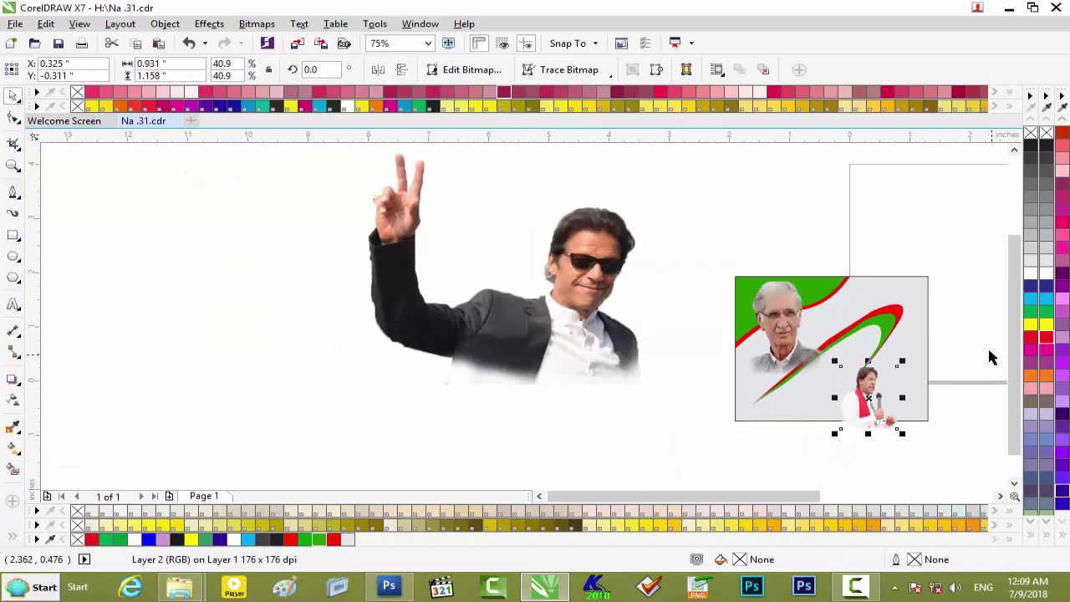
- Flip the microphone image horizontally at about 0.84 inch wide and move it into the frame's lower-right corner
{"action": "scroll", "coordinate": [1009, 329], "scroll_direction": "down", "scroll_amount": 1}
{"action": "left_click_drag", "start_coordinate": [903, 362], "coordinate": [789, 363]}
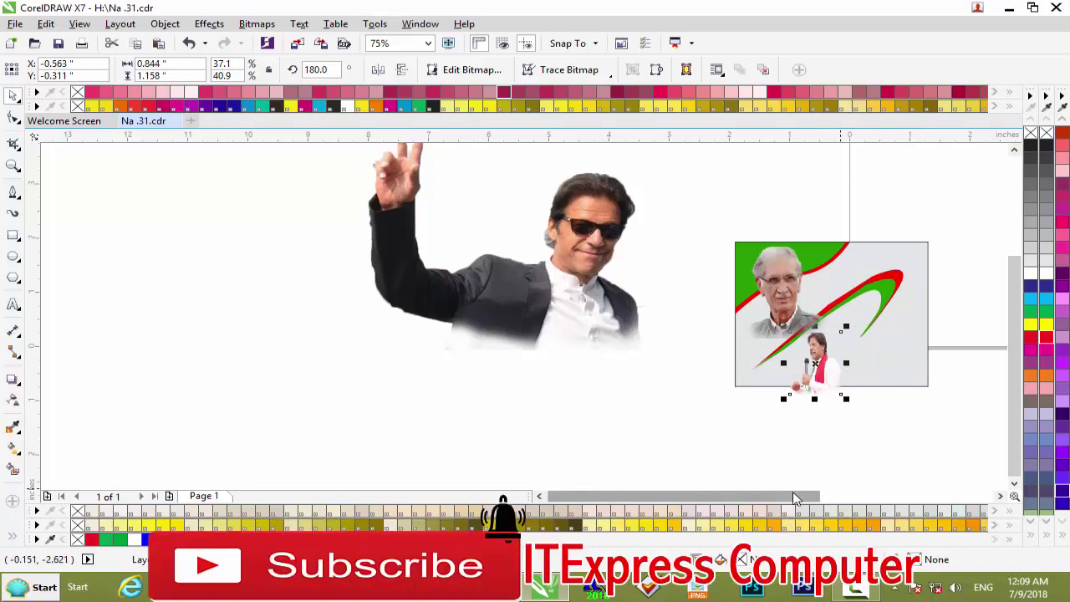
{"action": "left_click_drag", "start_coordinate": [794, 496], "coordinate": [824, 497]}
{"action": "left_click_drag", "start_coordinate": [489, 355], "coordinate": [562, 341]}
{"action": "scroll", "coordinate": [562, 340], "scroll_direction": "up", "scroll_amount": 2}
{"action": "scroll", "coordinate": [562, 340], "scroll_direction": "up", "scroll_amount": 1}
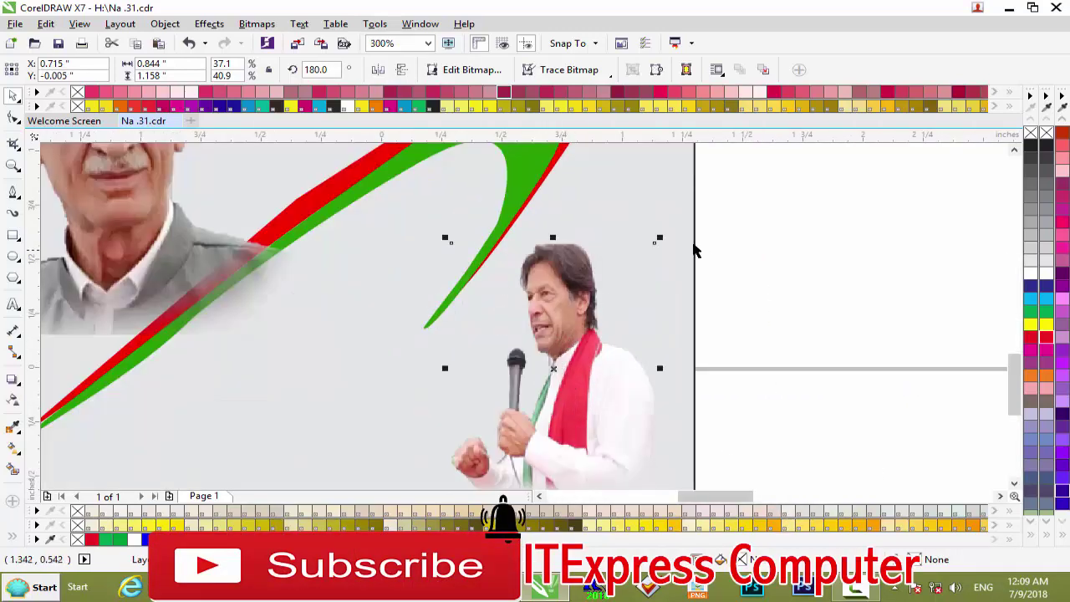
- Enlarge the microphone image to about 1.32 by 1.51 inches to fill the frame's lower-right corner and deselect it
{"action": "left_click_drag", "start_coordinate": [659, 238], "coordinate": [721, 213]}
{"action": "left_click_drag", "start_coordinate": [1014, 384], "coordinate": [1014, 359]}
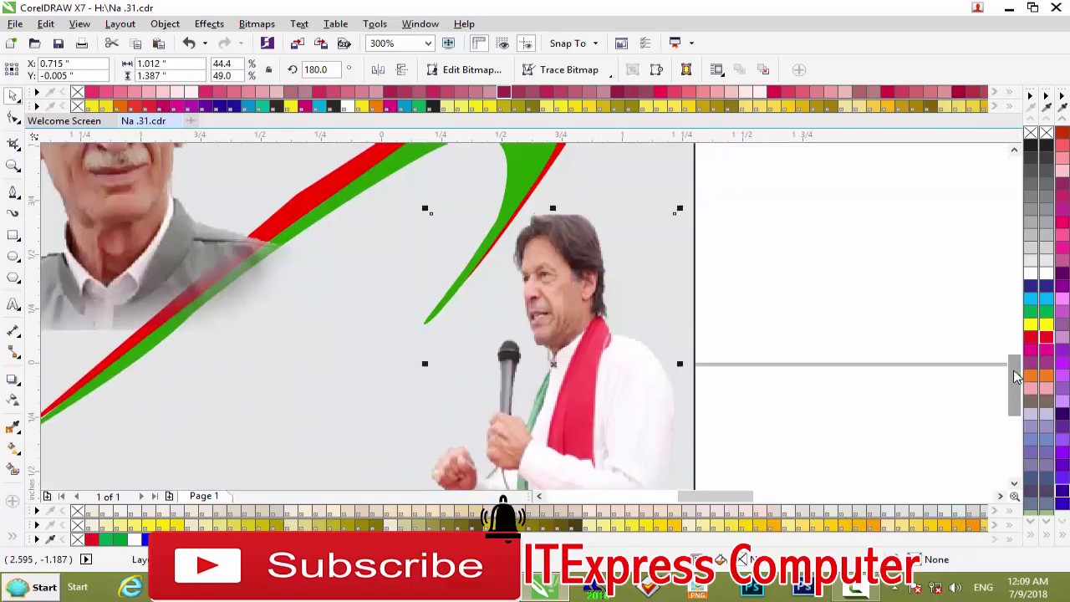
{"action": "left_click_drag", "start_coordinate": [423, 365], "coordinate": [366, 364]}
{"action": "left_click_drag", "start_coordinate": [523, 209], "coordinate": [522, 195]}
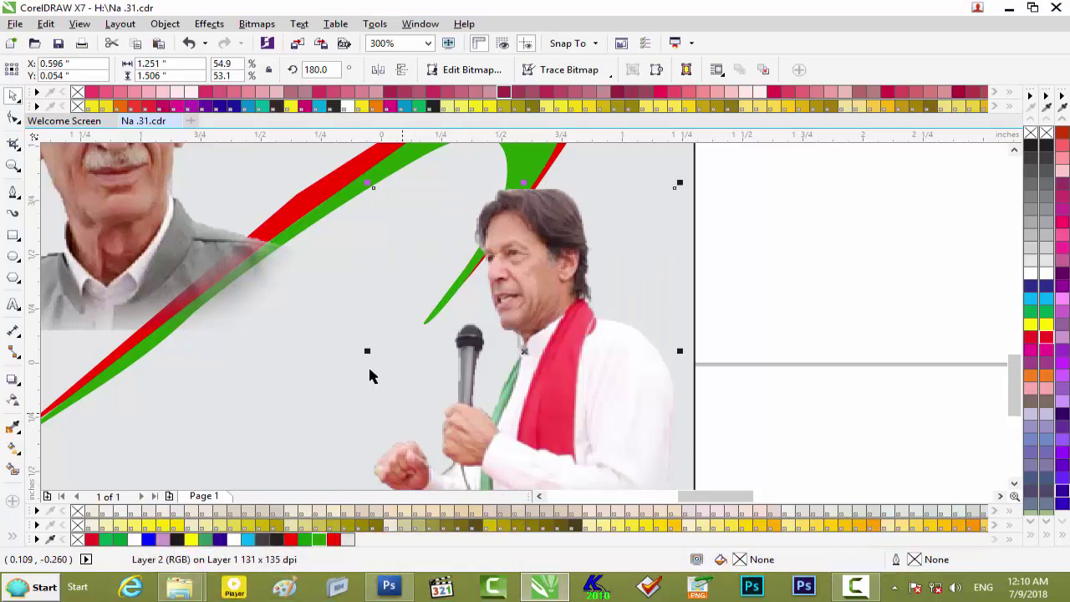
{"action": "left_click_drag", "start_coordinate": [371, 351], "coordinate": [351, 351]}
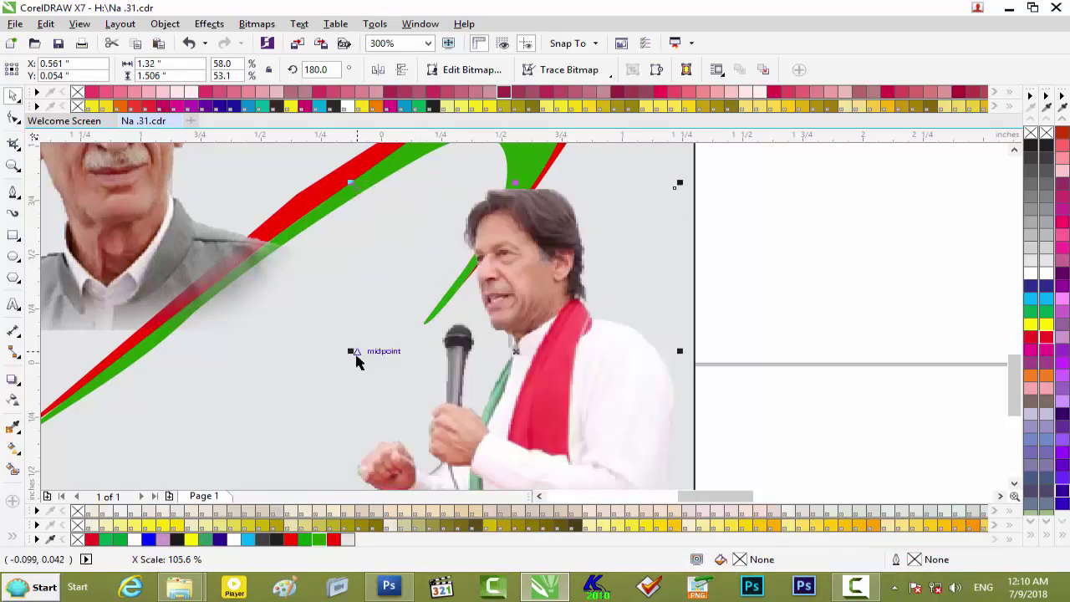
{"action": "scroll", "coordinate": [720, 327], "scroll_direction": "down", "scroll_amount": 2}
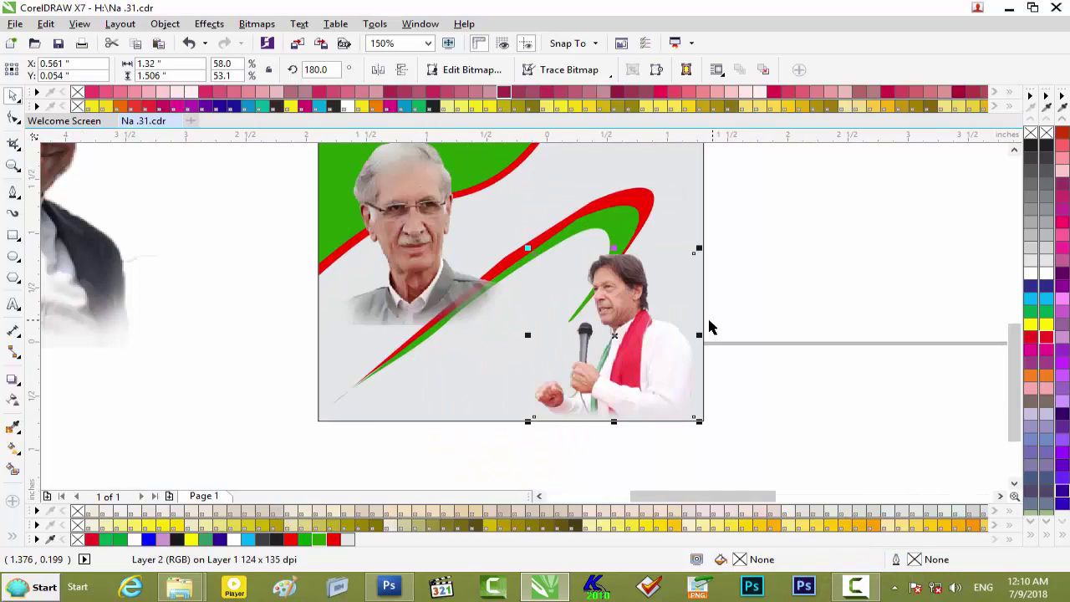
{"action": "scroll", "coordinate": [697, 333], "scroll_direction": "down", "scroll_amount": 1}
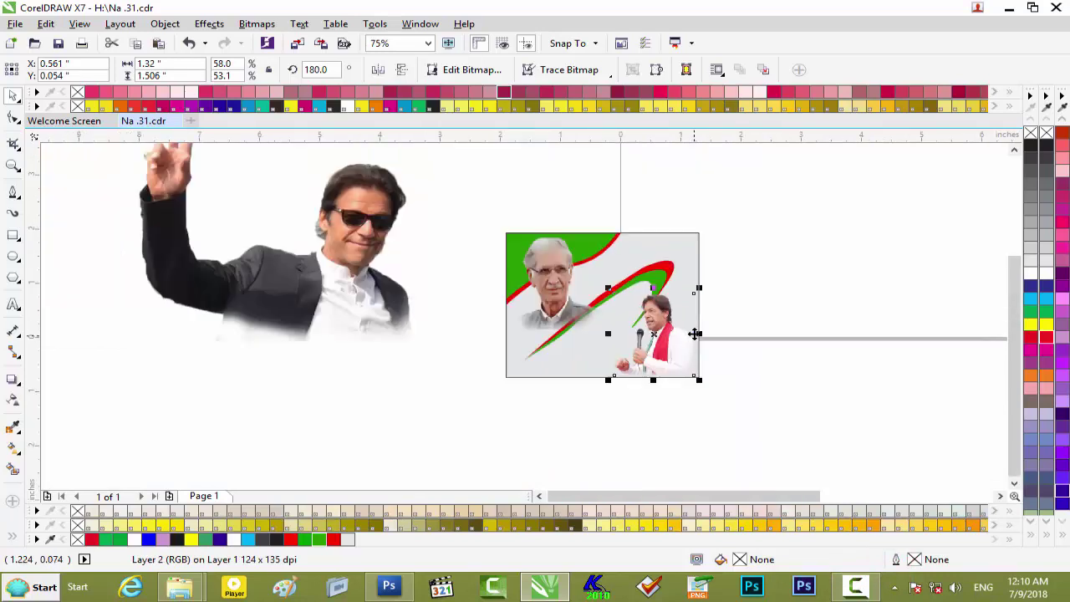
{"action": "left_click", "coordinate": [841, 289]}
- Try the image of the man in sunglasses at about 31% over the frame's upper right area and delete it
{"action": "left_click", "coordinate": [349, 266]}
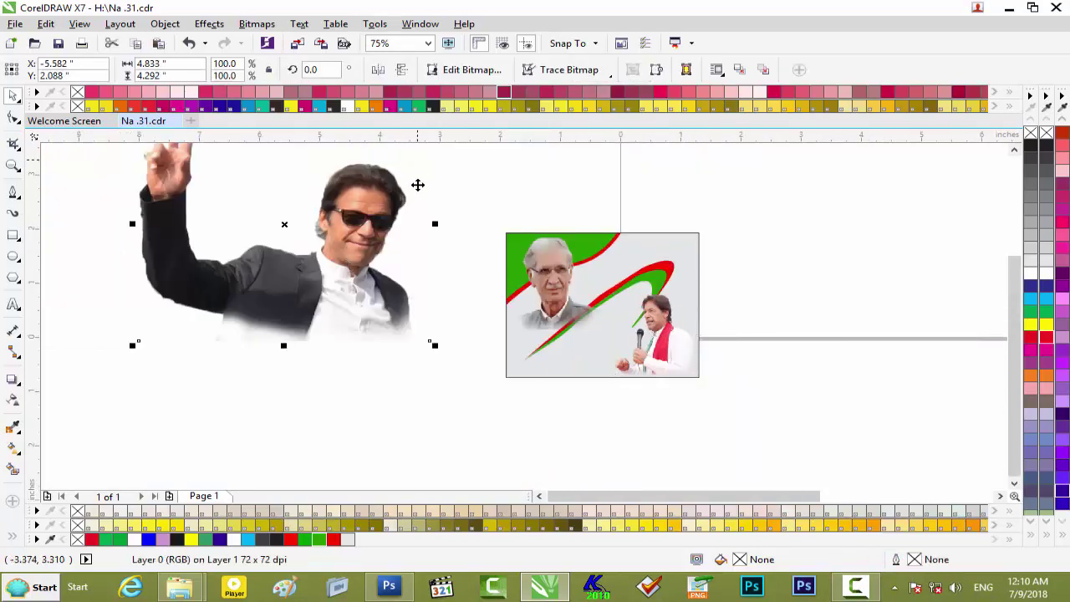
{"action": "left_click_drag", "start_coordinate": [364, 209], "coordinate": [348, 274]}
{"action": "left_click_drag", "start_coordinate": [417, 168], "coordinate": [659, 257]}
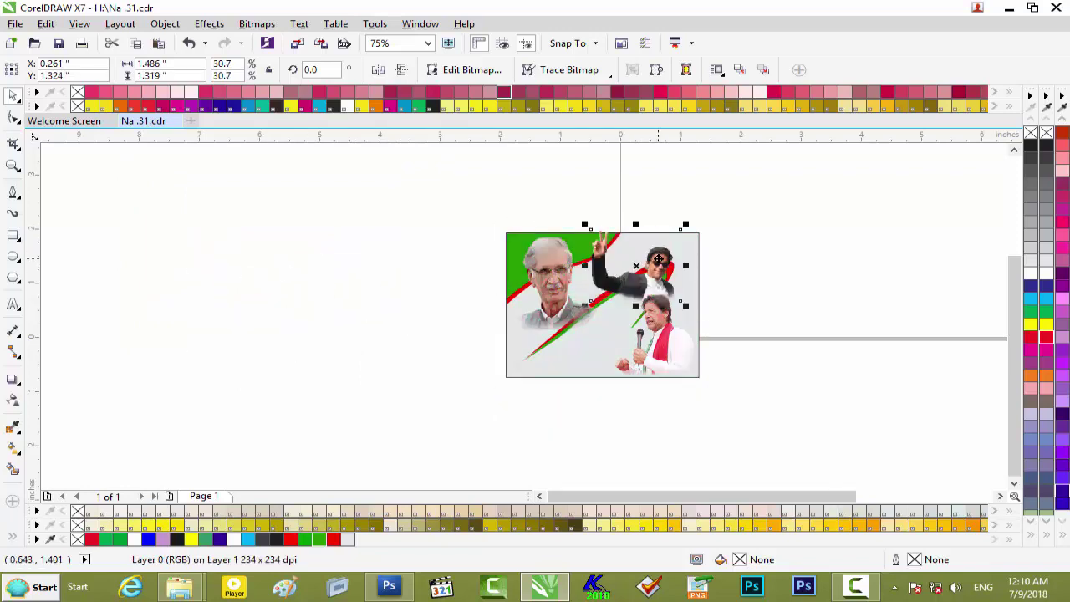
{"action": "scroll", "coordinate": [658, 257], "scroll_direction": "up", "scroll_amount": 1}
{"action": "key", "text": "Delete"}
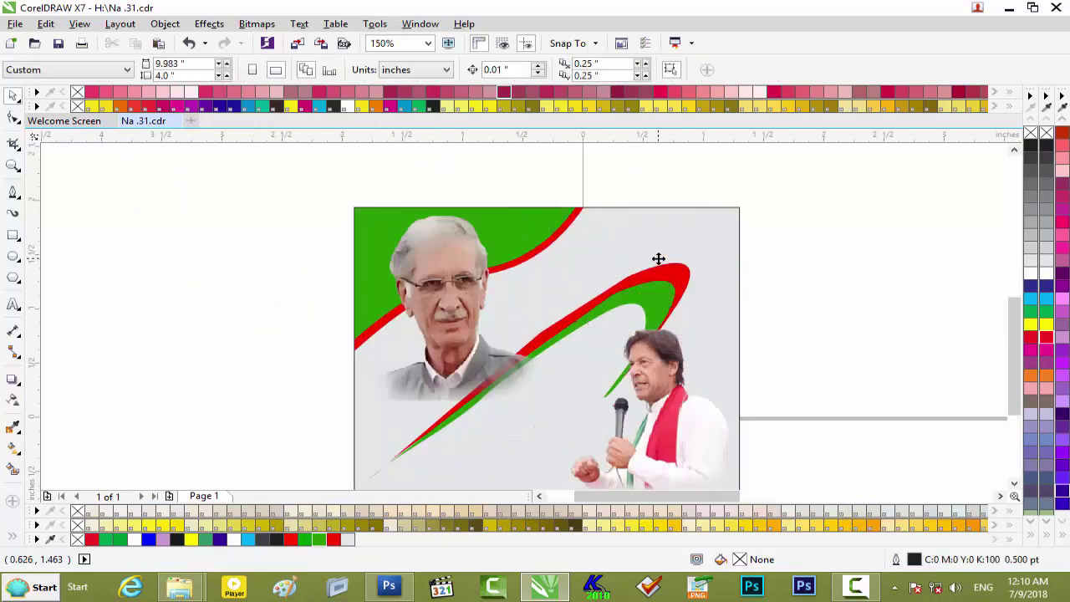
- Import 1.eps with the Urdu text lines from the image folder, ungroup it and deselect the pieces
{"action": "left_click", "coordinate": [1012, 7]}
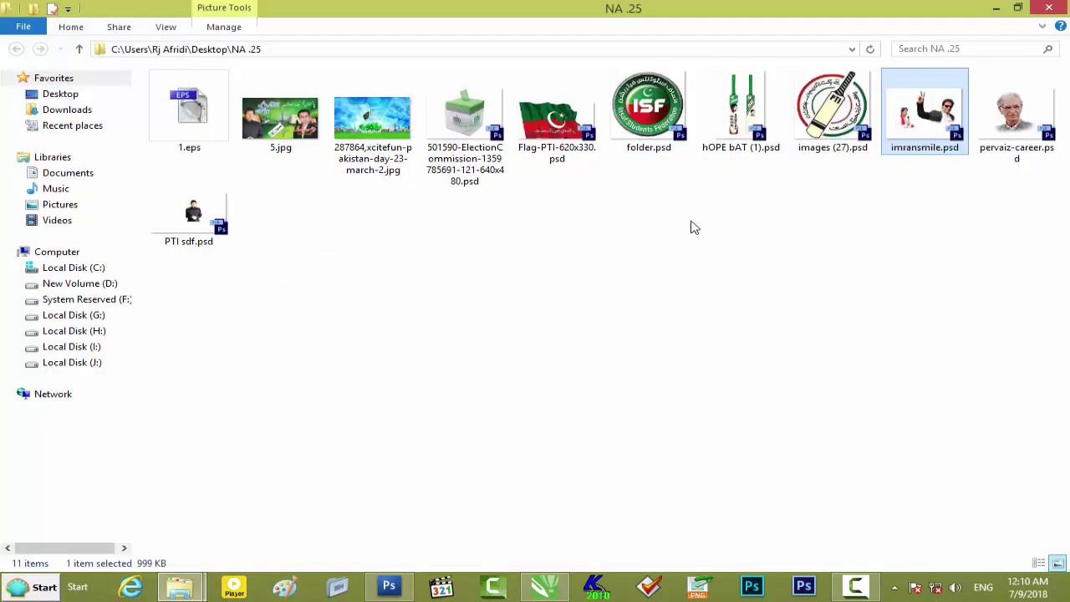
{"action": "left_click_drag", "start_coordinate": [188, 113], "coordinate": [242, 355]}
{"action": "left_click", "coordinate": [485, 365]}
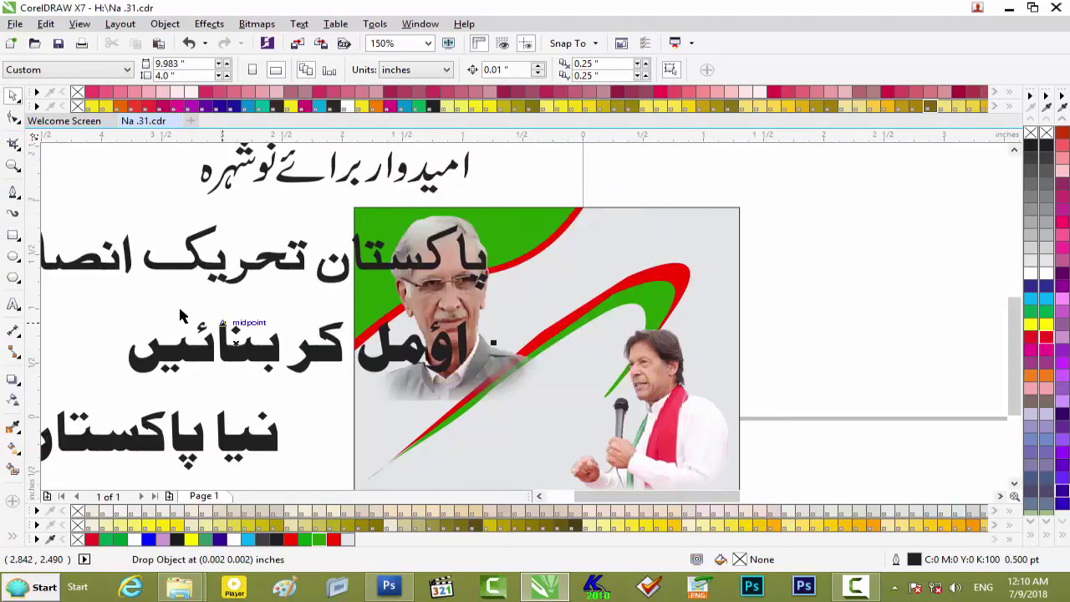
{"action": "scroll", "coordinate": [177, 309], "scroll_direction": "down", "scroll_amount": 1}
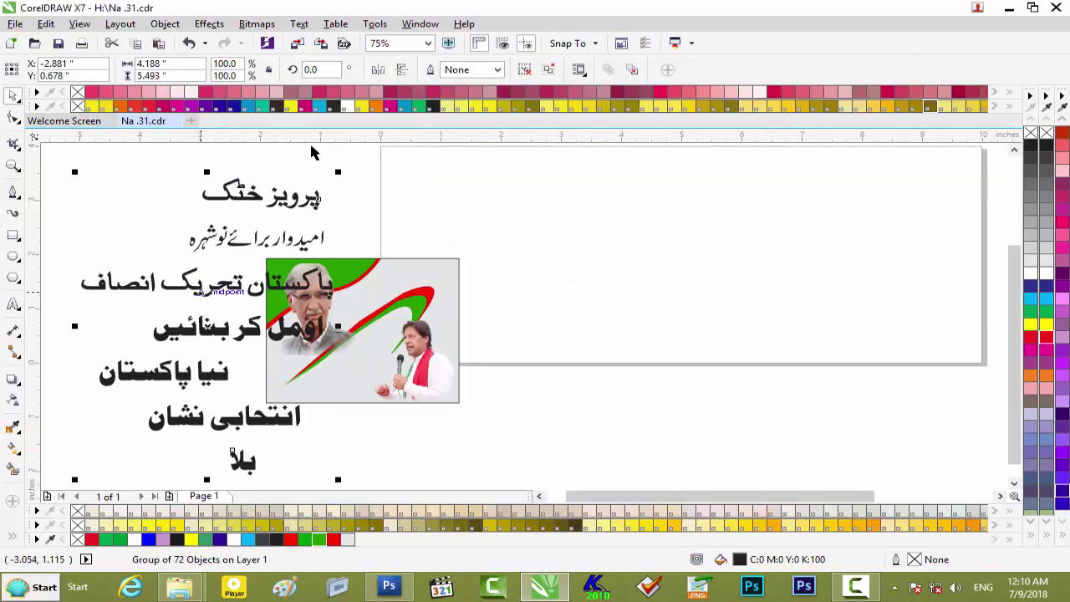
{"action": "left_click", "coordinate": [524, 69]}
{"action": "left_click", "coordinate": [375, 168]}
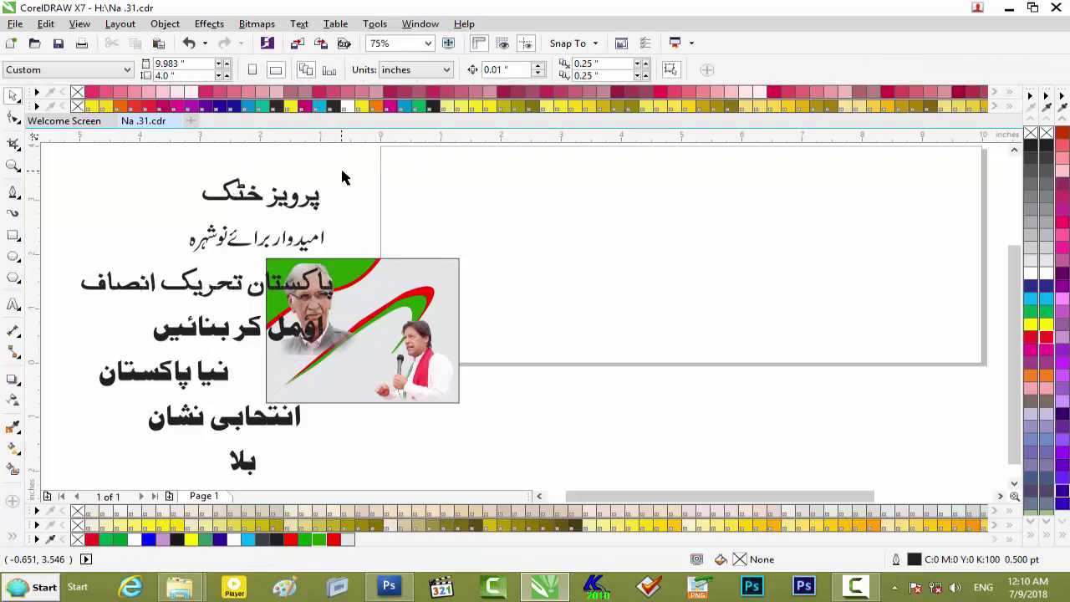
{"action": "left_click_drag", "start_coordinate": [362, 163], "coordinate": [178, 223]}
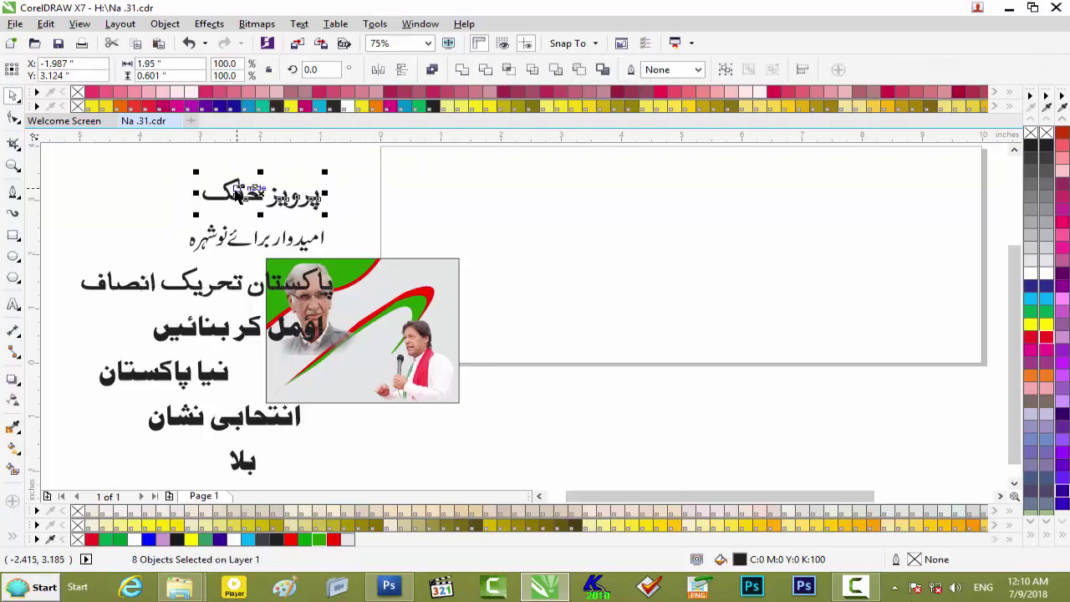
{"action": "left_click_drag", "start_coordinate": [230, 194], "coordinate": [294, 348]}
{"action": "left_click_drag", "start_coordinate": [370, 201], "coordinate": [117, 453]}
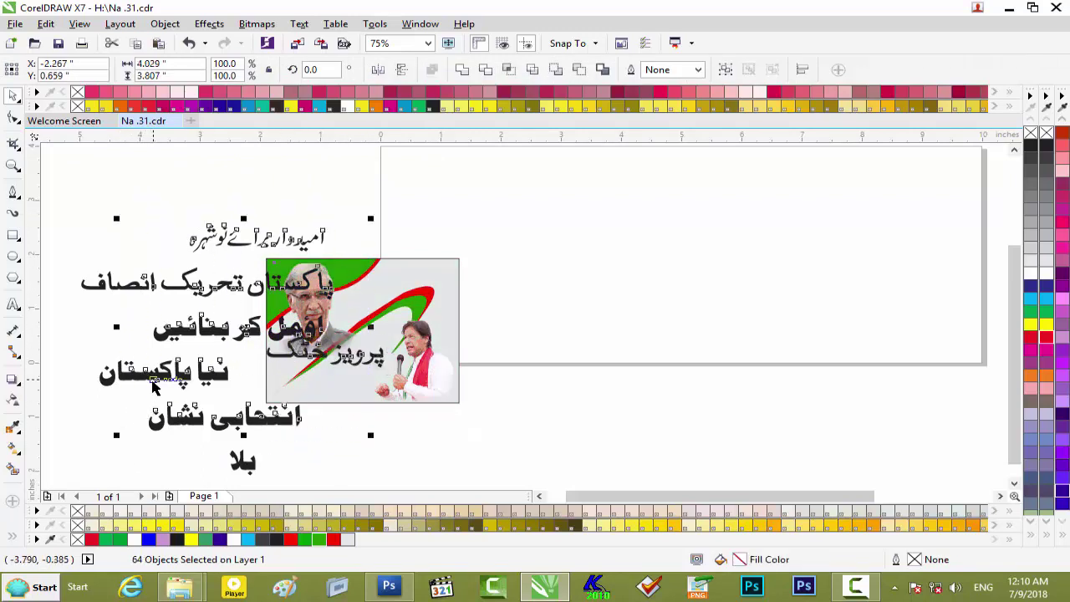
{"action": "left_click_drag", "start_coordinate": [153, 378], "coordinate": [75, 353]}
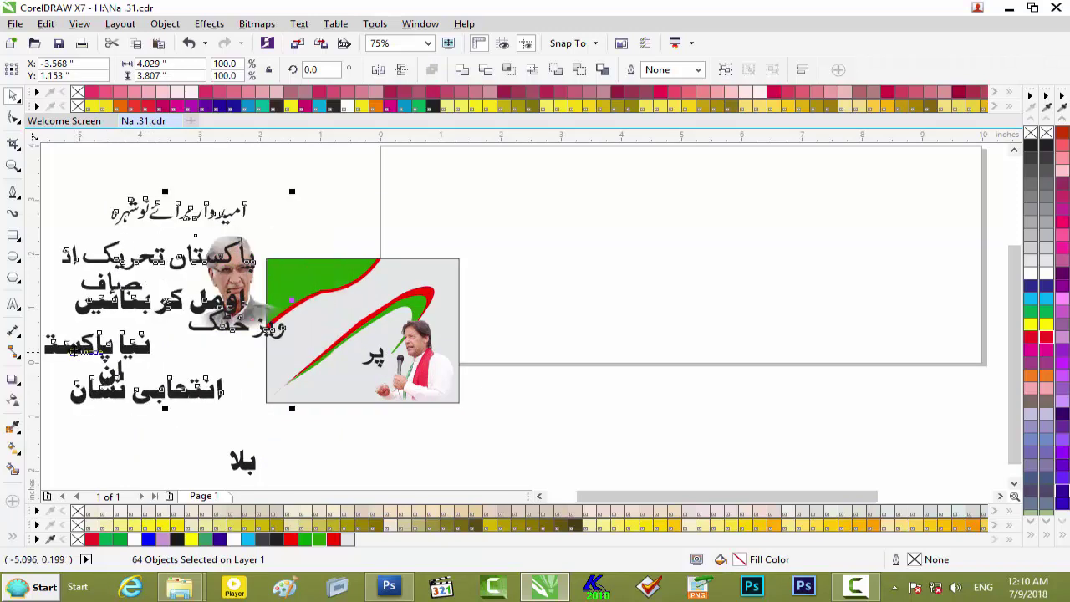
{"action": "key", "text": "ctrl+z"}
{"action": "key", "text": "ctrl+z"}
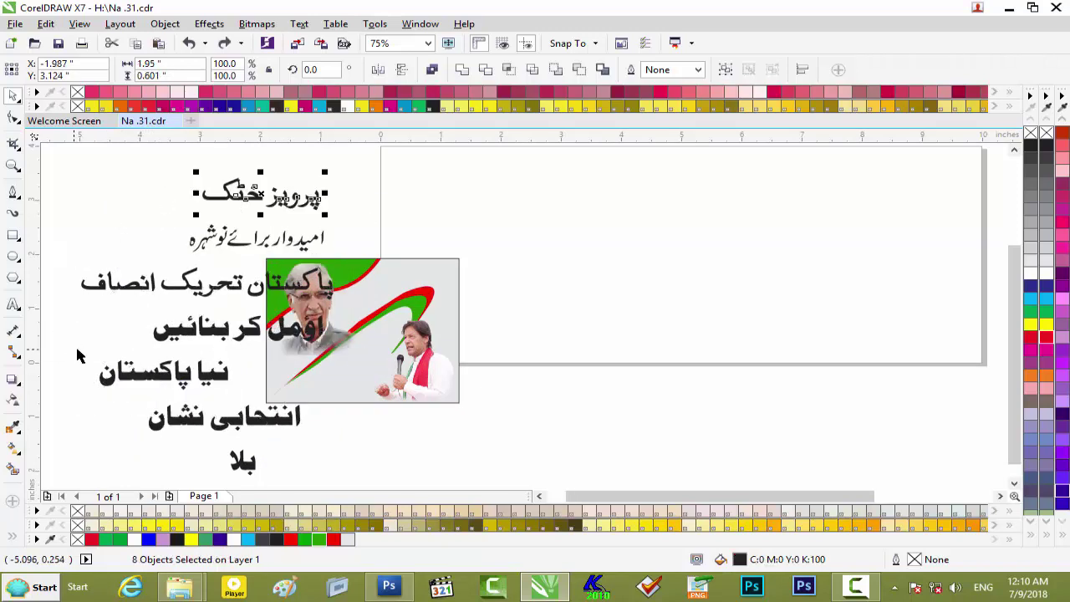
{"action": "left_click_drag", "start_coordinate": [386, 172], "coordinate": [63, 439]}
{"action": "left_click_drag", "start_coordinate": [173, 289], "coordinate": [648, 304]}
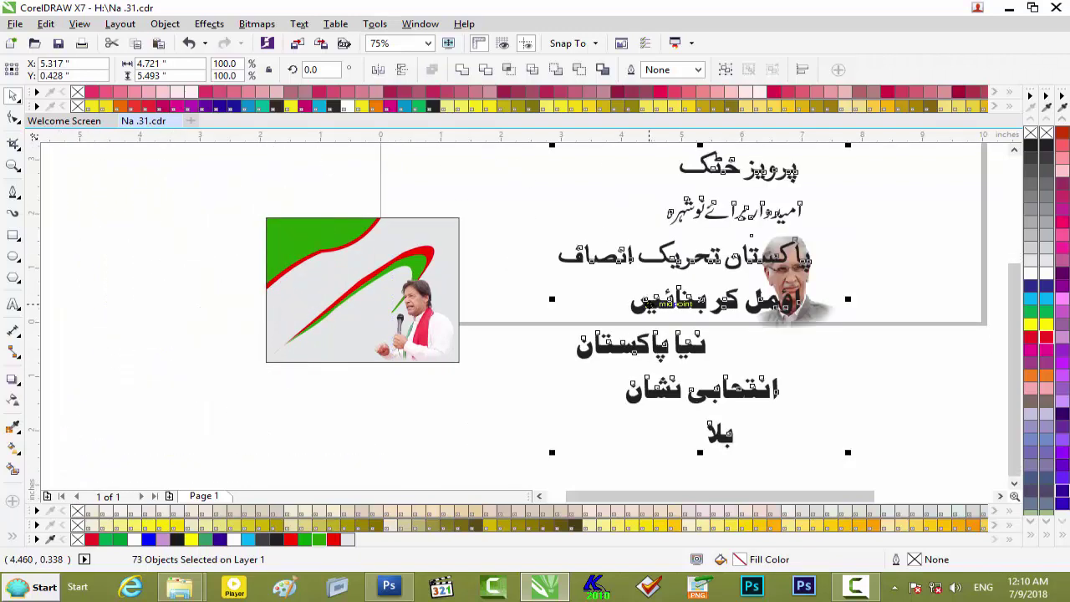
{"action": "key", "text": "ctrl+z"}
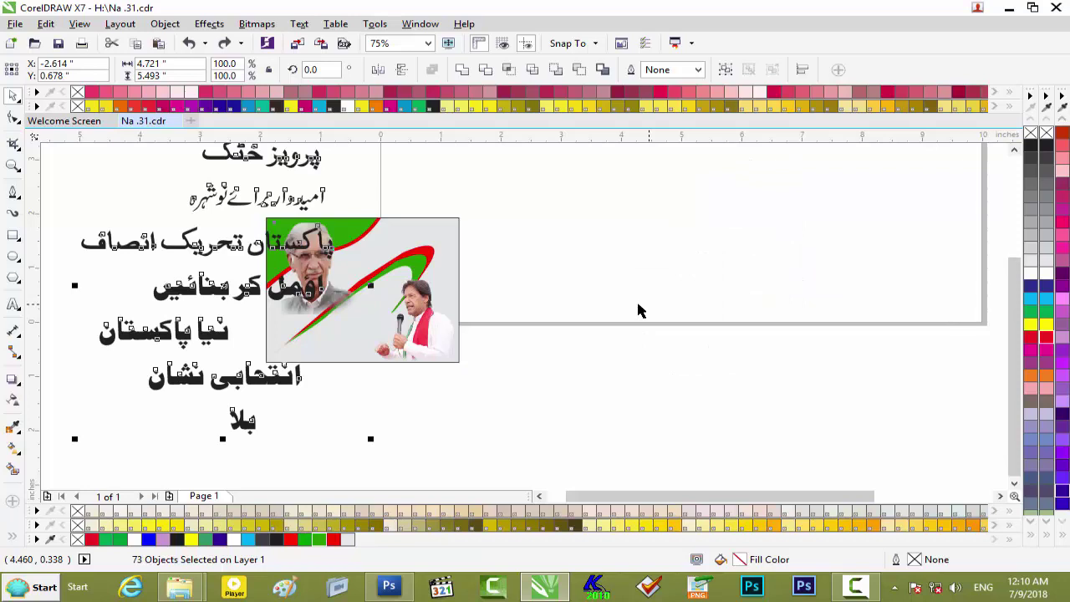
{"action": "left_click", "coordinate": [570, 268]}
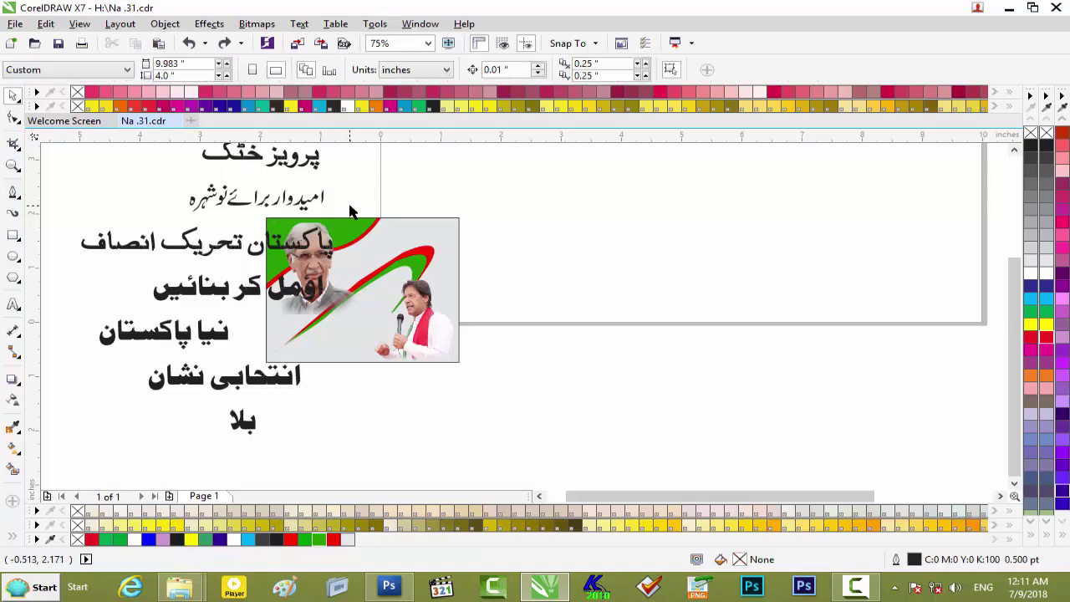
- Move the party name line and the two slogan lines off the poster to empty space on its right side
{"action": "left_click_drag", "start_coordinate": [387, 198], "coordinate": [65, 267]}
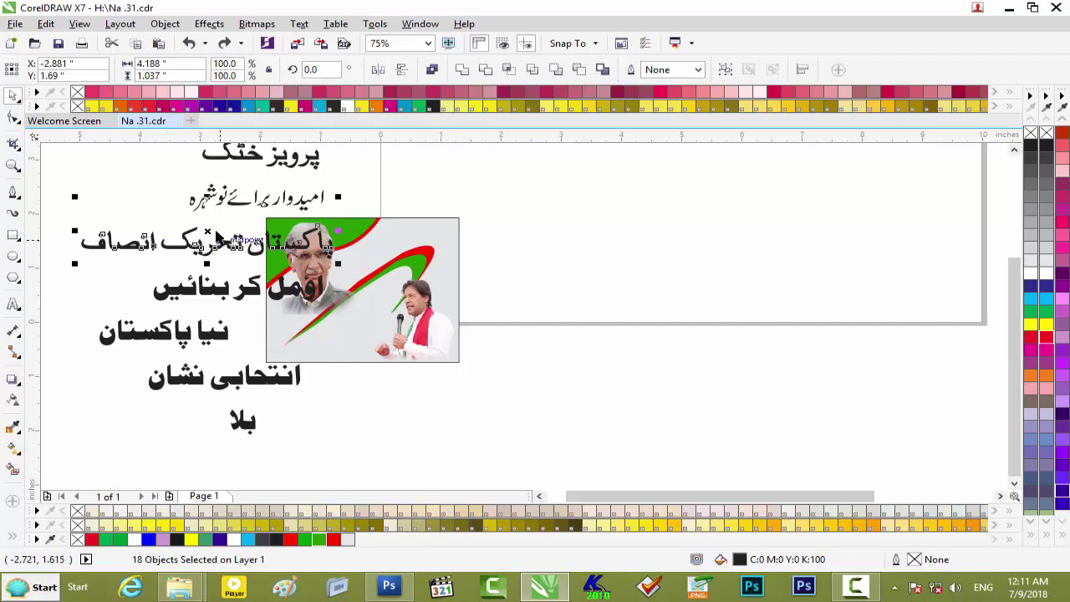
{"action": "left_click_drag", "start_coordinate": [207, 234], "coordinate": [724, 254]}
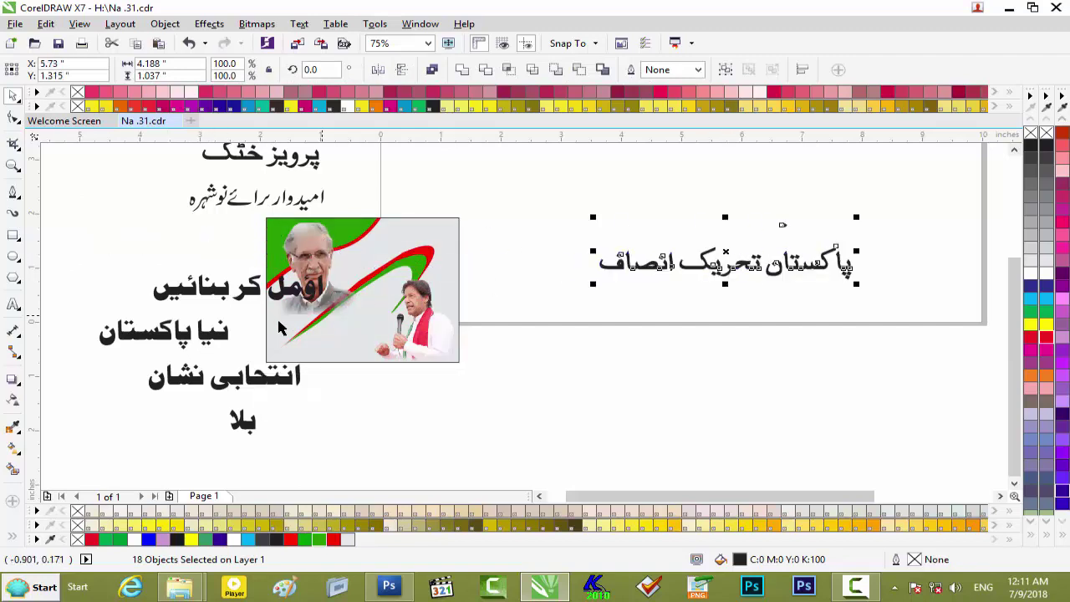
{"action": "left_click_drag", "start_coordinate": [111, 251], "coordinate": [190, 303]}
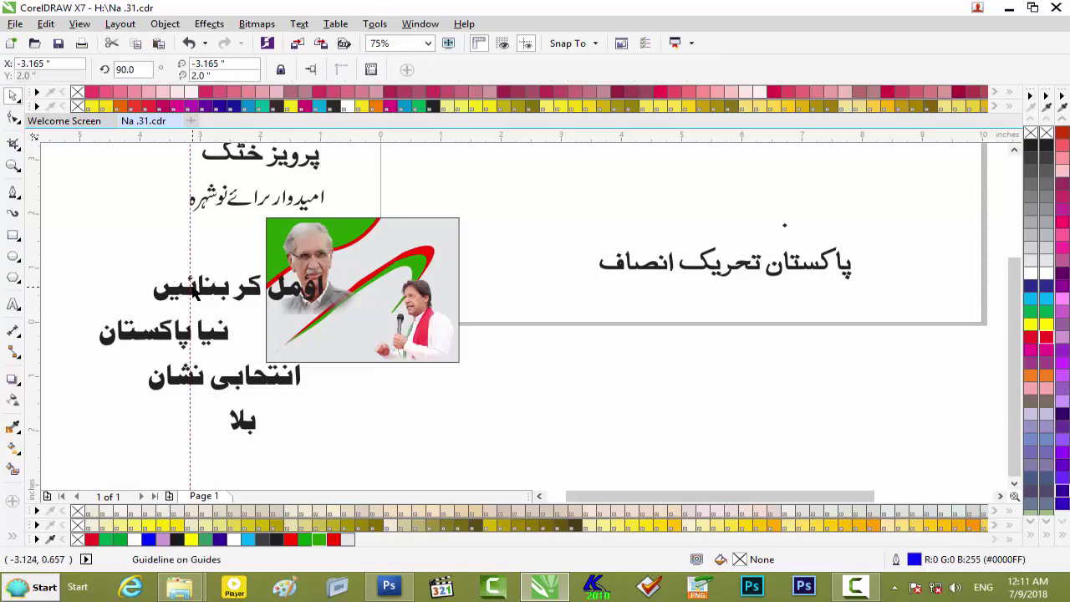
{"action": "key", "text": "Delete"}
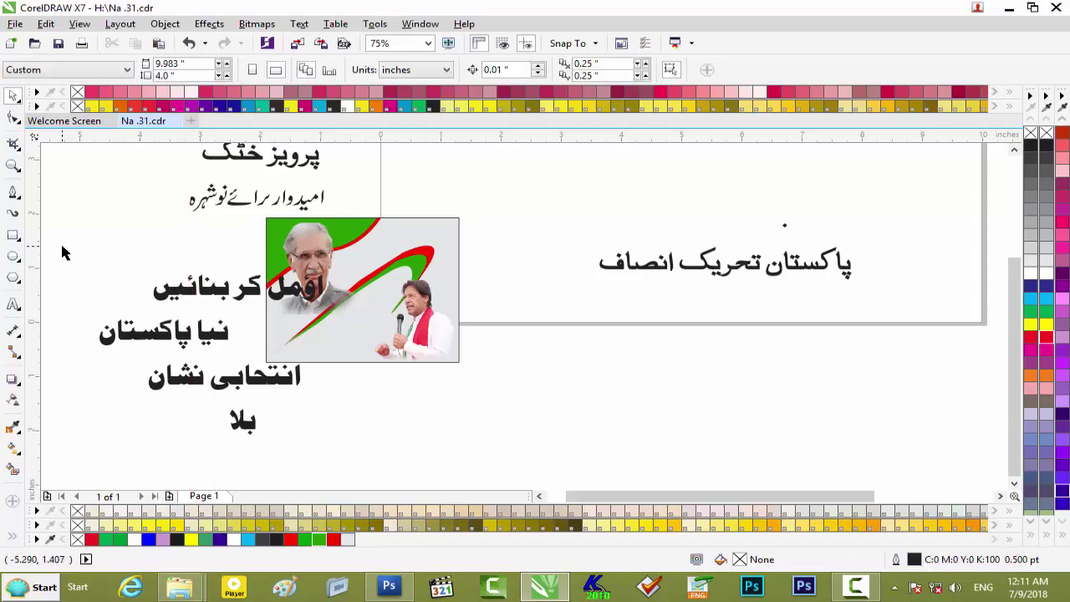
{"action": "left_click_drag", "start_coordinate": [209, 343], "coordinate": [328, 355]}
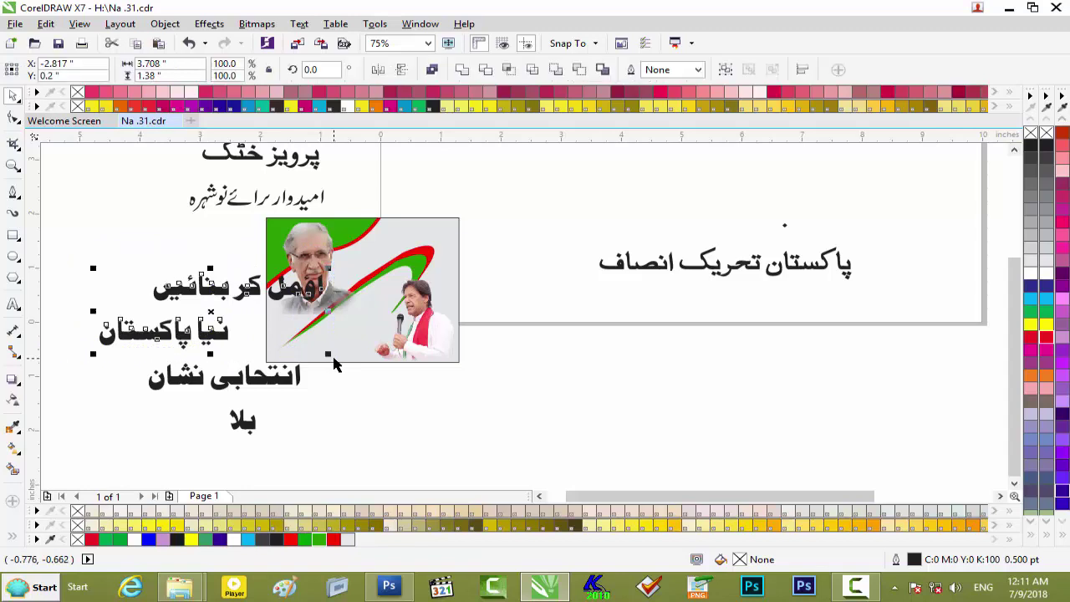
{"action": "left_click_drag", "start_coordinate": [201, 291], "coordinate": [744, 337]}
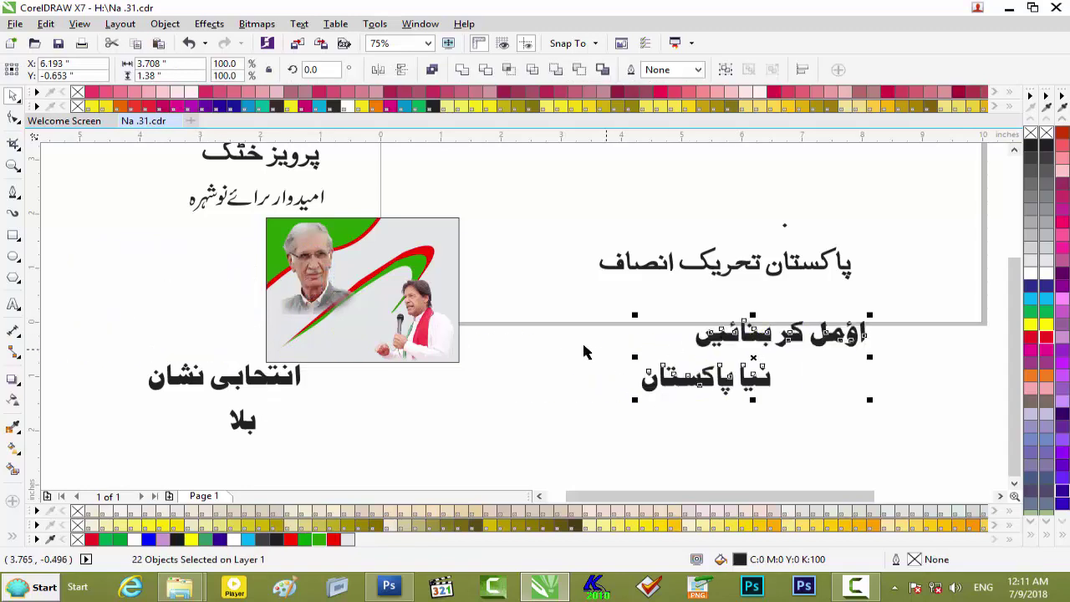
- Group the candidate's name lettering, move it onto the poster over the candidate's photo and scale it to about 60%
{"action": "left_click", "coordinate": [317, 374]}
{"action": "left_click_drag", "start_coordinate": [1014, 298], "coordinate": [1014, 243]}
{"action": "left_click_drag", "start_coordinate": [350, 236], "coordinate": [232, 274]}
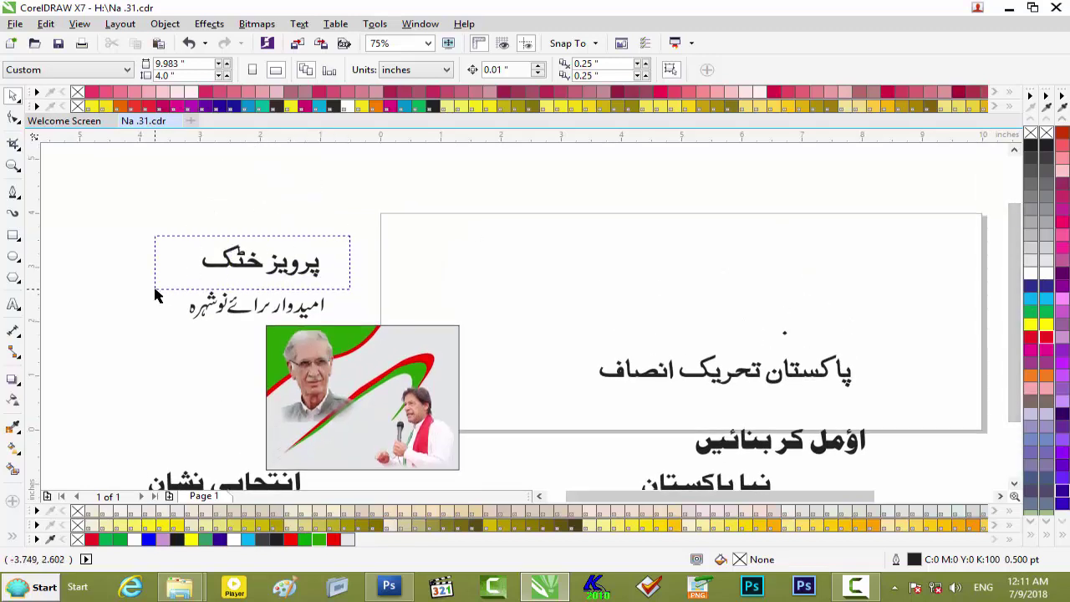
{"action": "left_click_drag", "start_coordinate": [155, 289], "coordinate": [155, 289]}
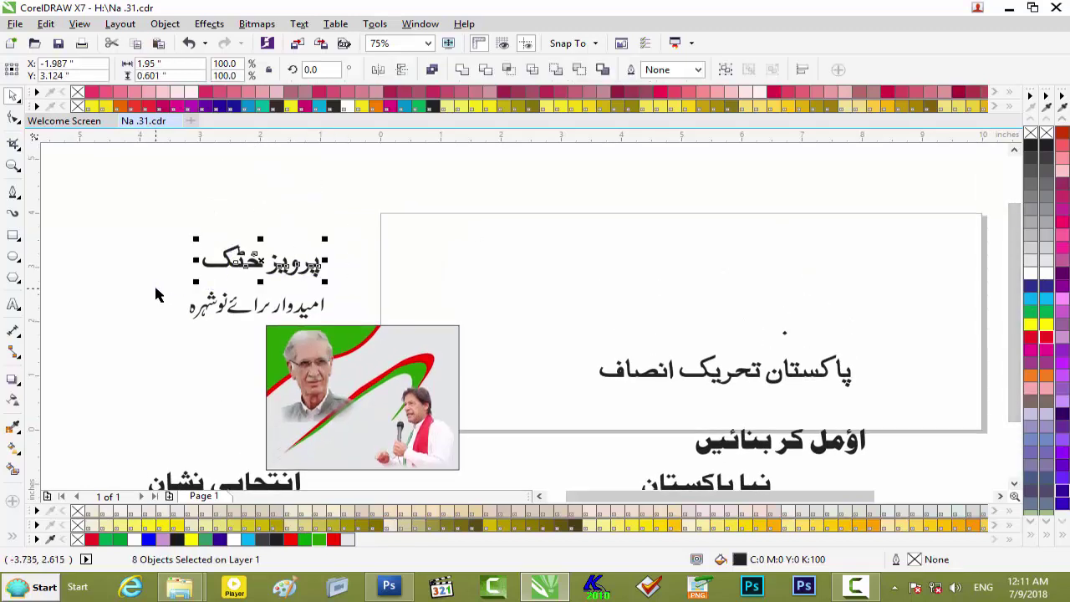
{"action": "key", "text": "ctrl+g"}
{"action": "left_click_drag", "start_coordinate": [253, 259], "coordinate": [312, 413]}
{"action": "scroll", "coordinate": [326, 410], "scroll_direction": "up", "scroll_amount": 2}
{"action": "left_click_drag", "start_coordinate": [435, 380], "coordinate": [387, 392]}
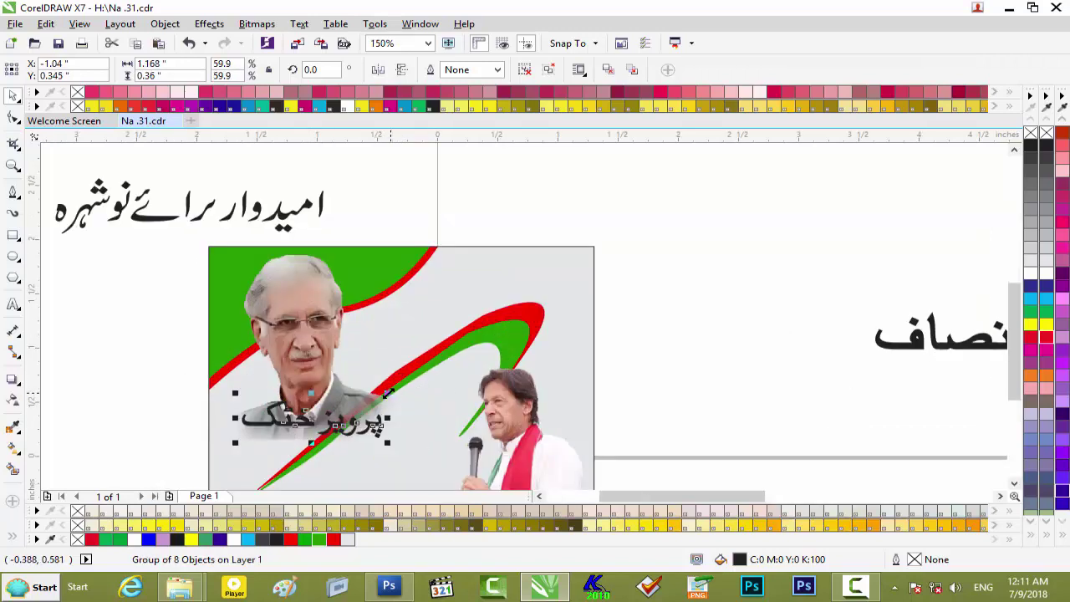
- Position the candidate's name under his photo, centred at about X -1.16 and Y 0.215 inches
{"action": "key", "text": "Left"}
{"action": "key", "text": "Left"}
{"action": "key", "text": "Left"}
{"action": "key", "text": "Left"}
{"action": "key", "text": "Left"}
{"action": "key", "text": "Left"}
{"action": "key", "text": "Left"}
{"action": "left_click_drag", "start_coordinate": [338, 424], "coordinate": [330, 432]}
{"action": "key", "text": "Down"}
{"action": "key", "text": "Down"}
{"action": "key", "text": "Down"}
{"action": "key", "text": "Down"}
{"action": "key", "text": "Down"}
{"action": "key", "text": "Down"}
{"action": "key", "text": "Down"}
{"action": "key", "text": "Down"}
{"action": "key", "text": "Down"}
{"action": "key", "text": "Down"}
{"action": "key", "text": "Down"}
{"action": "key", "text": "Down"}
{"action": "key", "text": "Down"}
{"action": "key", "text": "Left"}
{"action": "key", "text": "Left"}
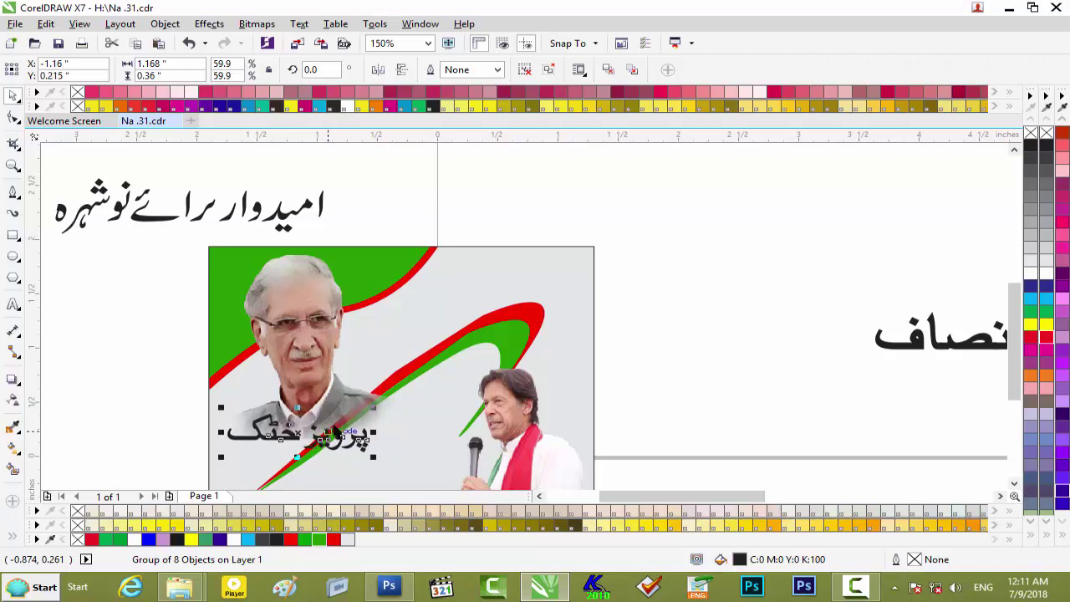
- Fill the candidate's name with dark blue (C100 M100 Y0 K0) and deselect it
{"action": "left_click", "coordinate": [1047, 286]}
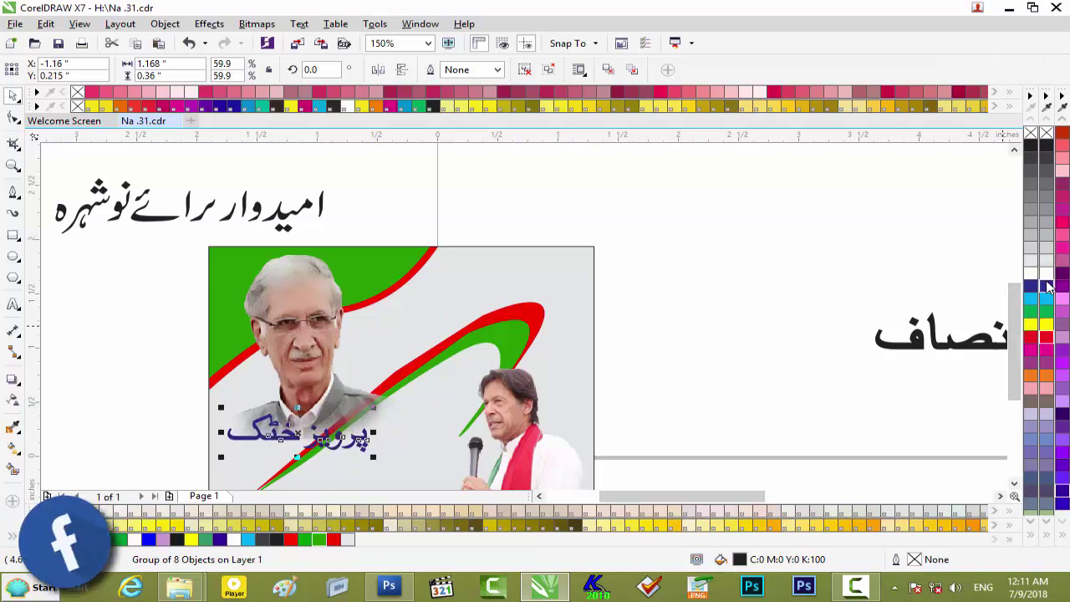
{"action": "left_click", "coordinate": [599, 375]}
{"action": "scroll", "coordinate": [513, 377], "scroll_direction": "up", "scroll_amount": 2}
{"action": "scroll", "coordinate": [513, 381], "scroll_direction": "down", "scroll_amount": 2}
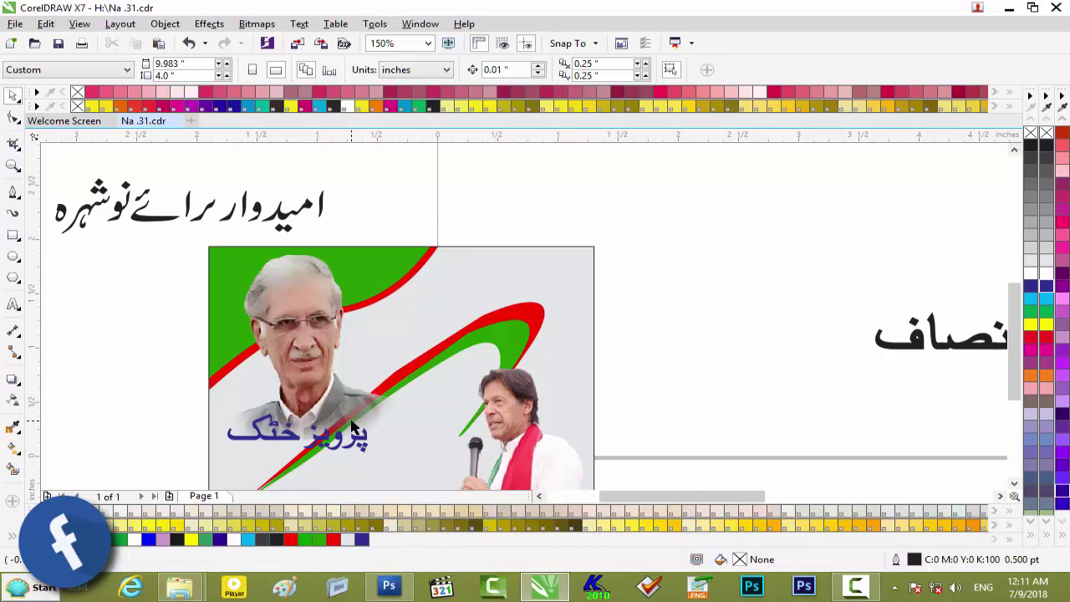
{"action": "key", "text": "F12"}
{"action": "left_click", "coordinate": [583, 386]}
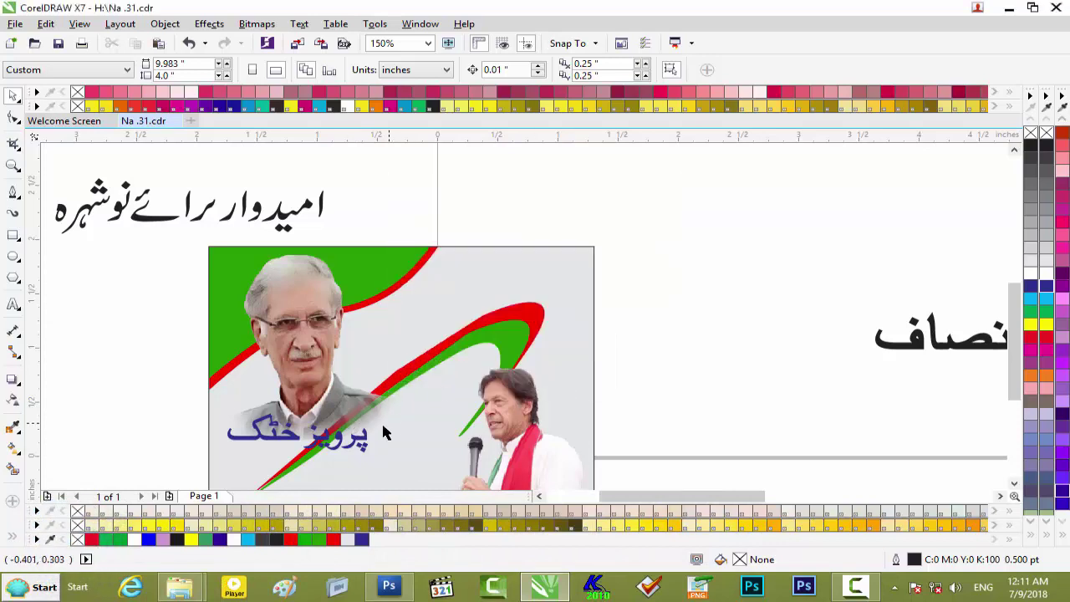
- Give the candidate's name a 1.5 pt 90% Black outline behind the fill with round corners and line caps, and fill the lettering red
{"action": "left_click", "coordinate": [364, 439]}
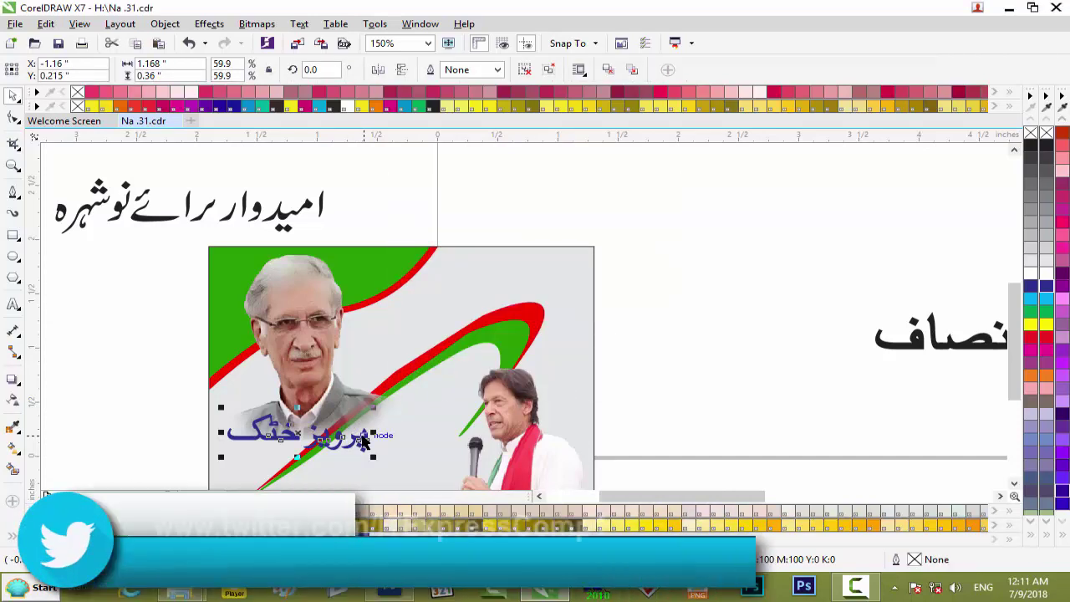
{"action": "key", "text": "F12"}
{"action": "left_click", "coordinate": [424, 197]}
{"action": "left_click", "coordinate": [395, 266]}
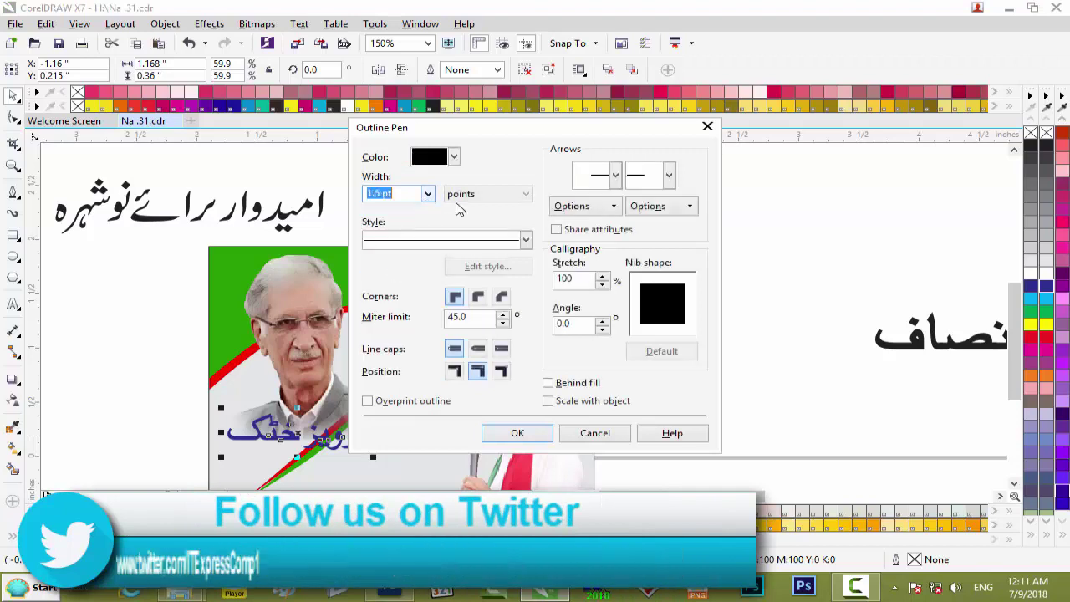
{"action": "left_click", "coordinate": [453, 158]}
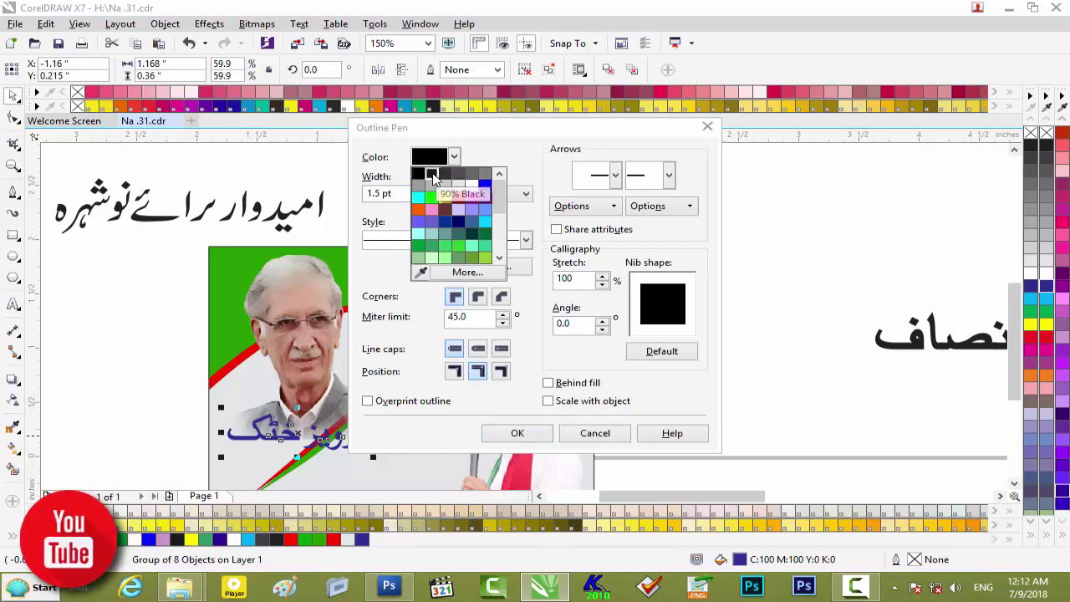
{"action": "left_click", "coordinate": [432, 175]}
{"action": "left_click", "coordinate": [477, 295]}
{"action": "left_click", "coordinate": [477, 349]}
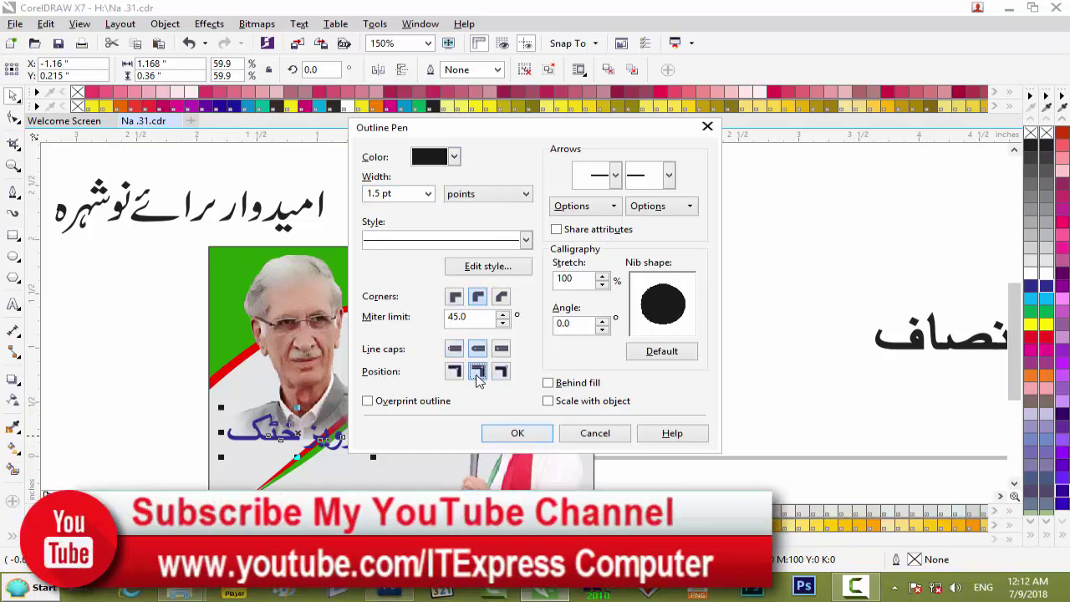
{"action": "left_click", "coordinate": [562, 383]}
{"action": "left_click", "coordinate": [518, 433]}
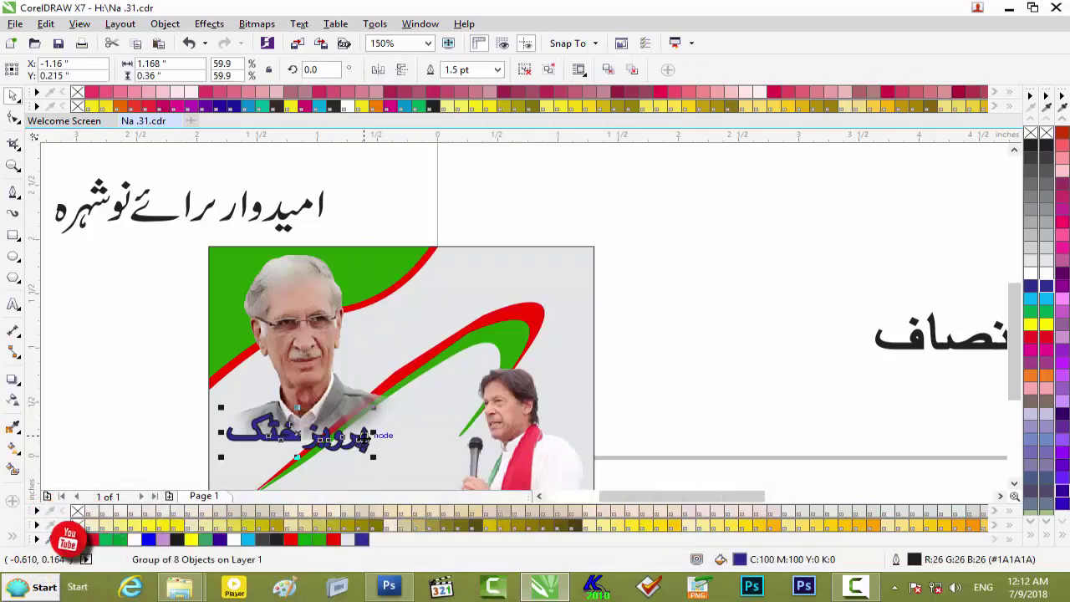
{"action": "left_click", "coordinate": [1046, 336]}
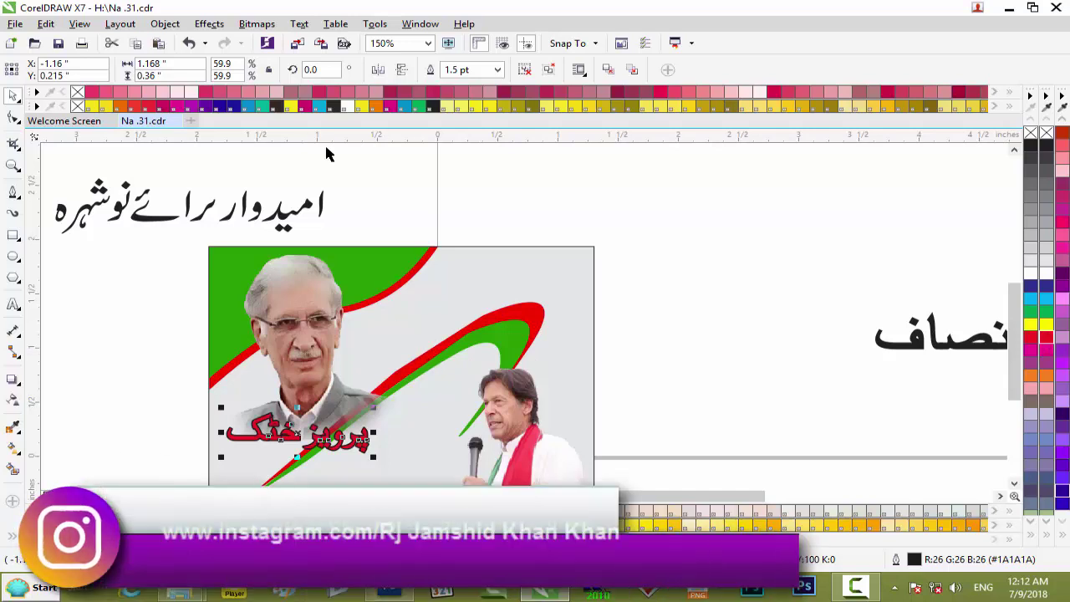
- Move the line "امیدوار برائے نوشہرہ" to the right, above the poster's upper-right corner, and deselect it
{"action": "left_click_drag", "start_coordinate": [396, 168], "coordinate": [301, 191]}
{"action": "left_click_drag", "start_coordinate": [58, 249], "coordinate": [52, 241]}
{"action": "left_click_drag", "start_coordinate": [188, 206], "coordinate": [690, 256]}
{"action": "left_click", "coordinate": [527, 168]}
- Separate the word "نوشہرہ" from its line by moving it left to about X 0.073 inch
{"action": "left_click_drag", "start_coordinate": [591, 203], "coordinate": [599, 243]}
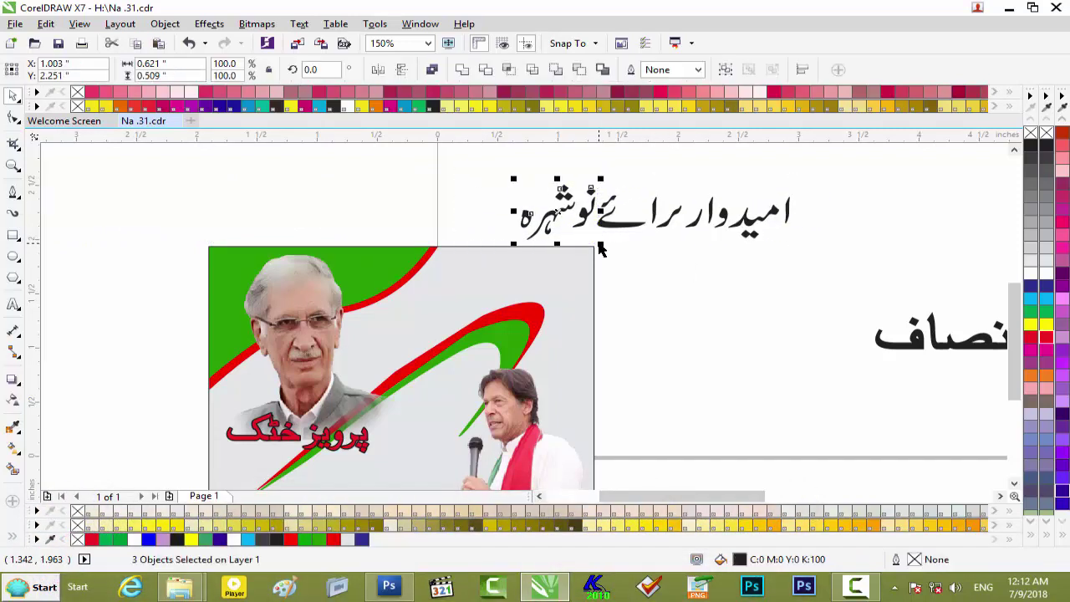
{"action": "key", "text": "Left"}
{"action": "key", "text": "Left"}
{"action": "key", "text": "Left"}
{"action": "key", "text": "Left"}
{"action": "key", "text": "Left"}
{"action": "key", "text": "Left"}
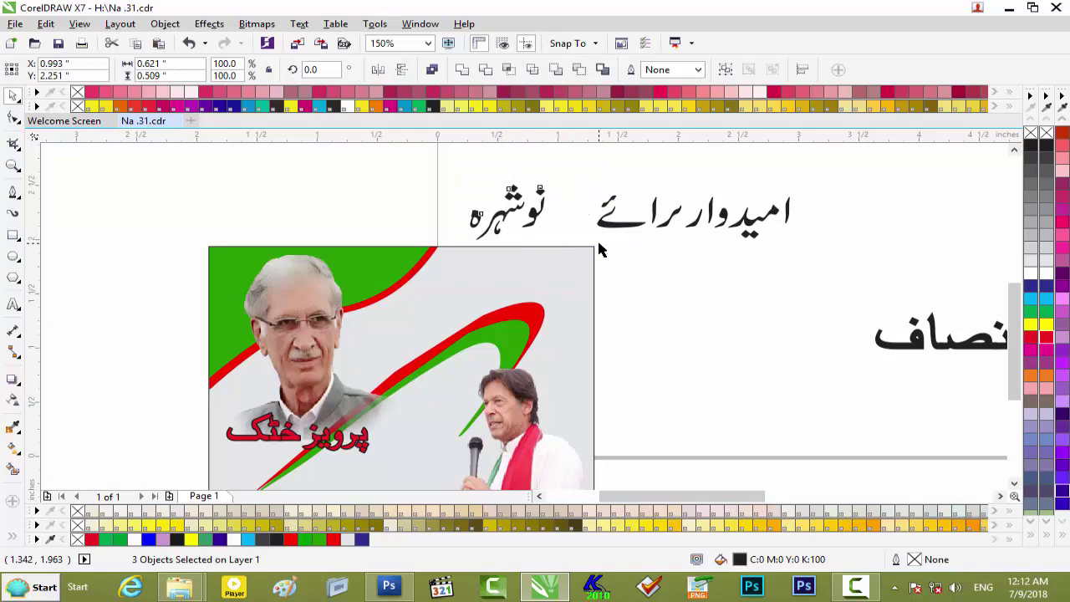
{"action": "key", "text": "Left"}
{"action": "key", "text": "Left"}
{"action": "key", "text": "Left"}
{"action": "key", "text": "Left"}
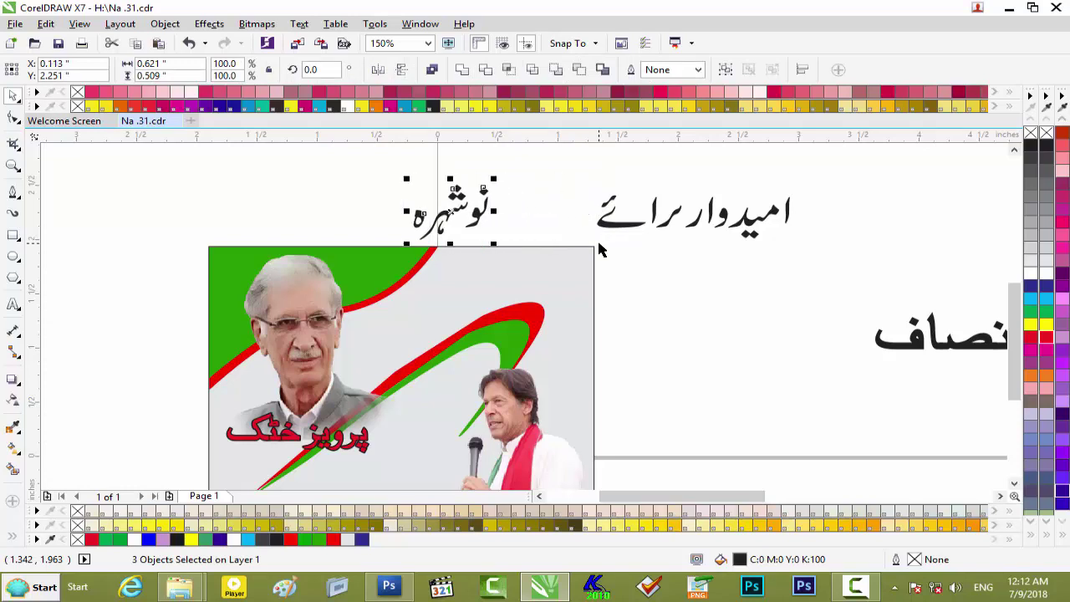
{"action": "key", "text": "Left"}
{"action": "key", "text": "Left"}
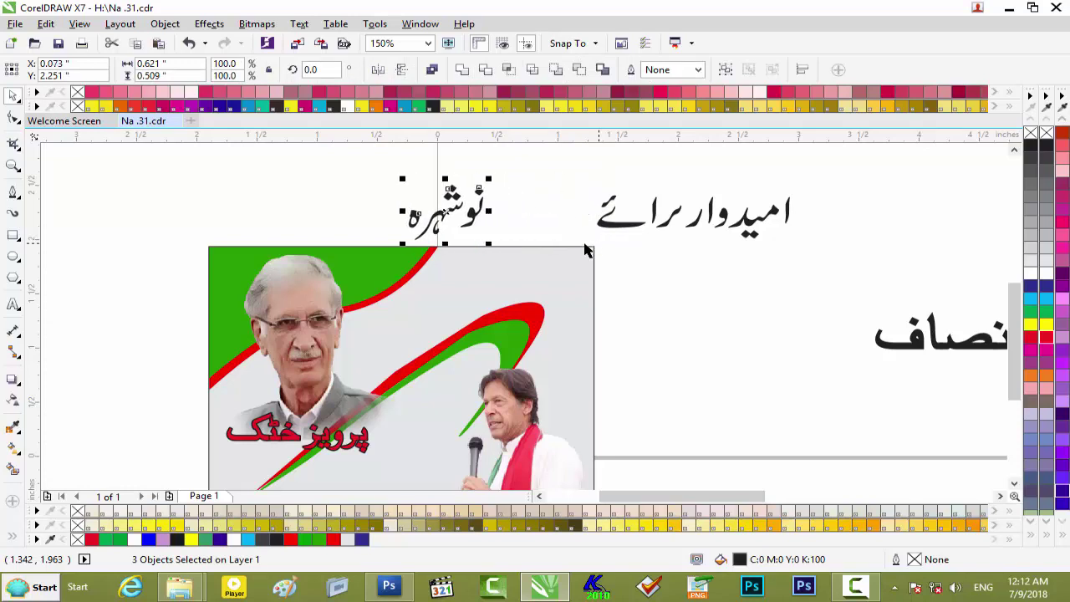
- Add the artistic text "NA-25" in the empty area beside the poster
{"action": "left_click", "coordinate": [13, 306]}
{"action": "left_click", "coordinate": [639, 355]}
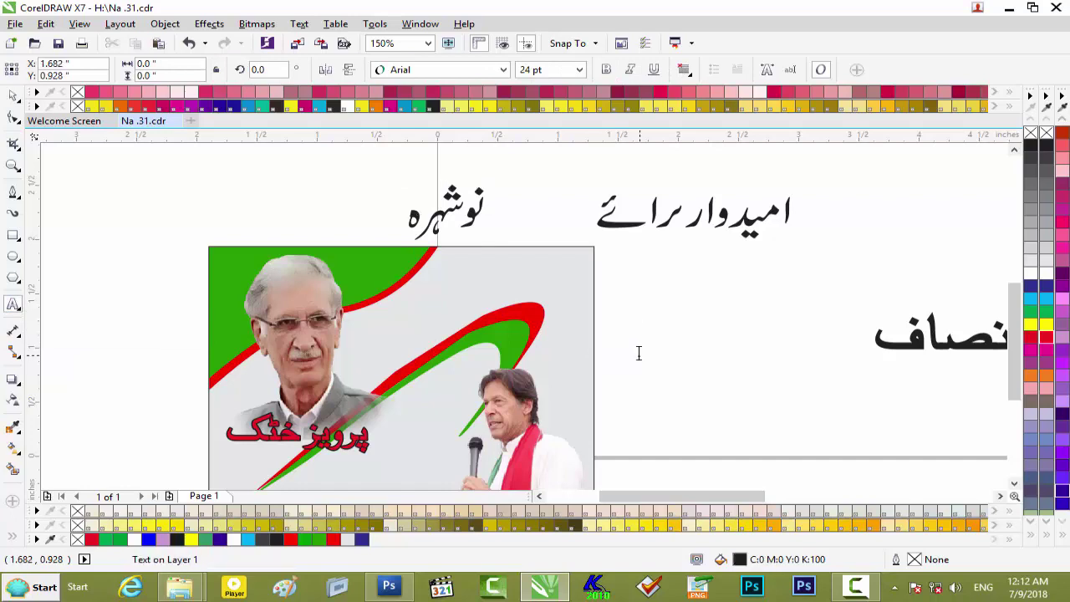
{"action": "type", "text": "NA"}
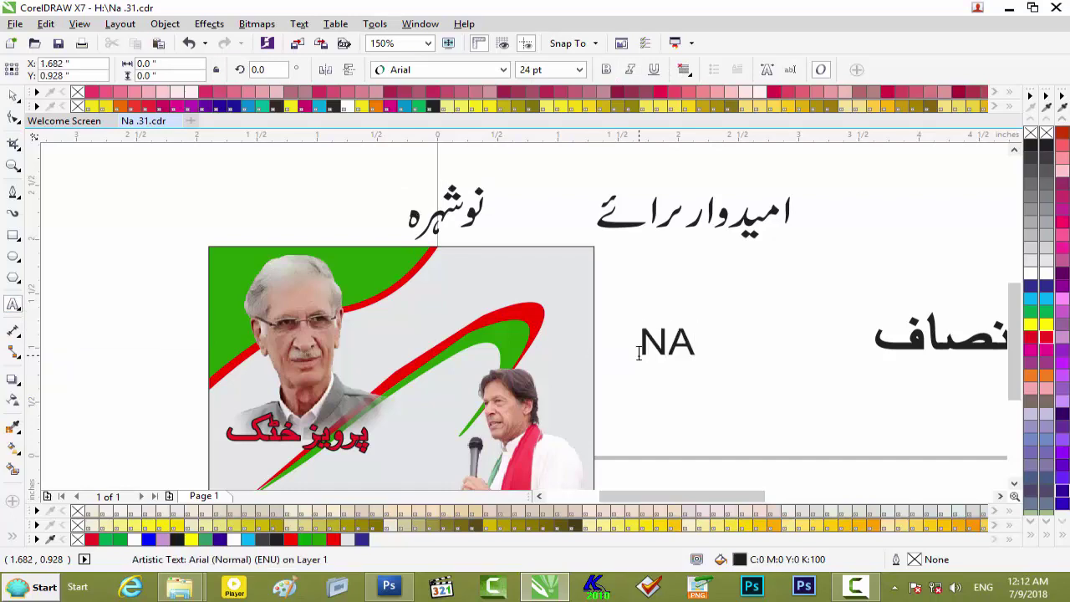
{"action": "type", "text": "-"}
{"action": "left_click", "coordinate": [1009, 7]}
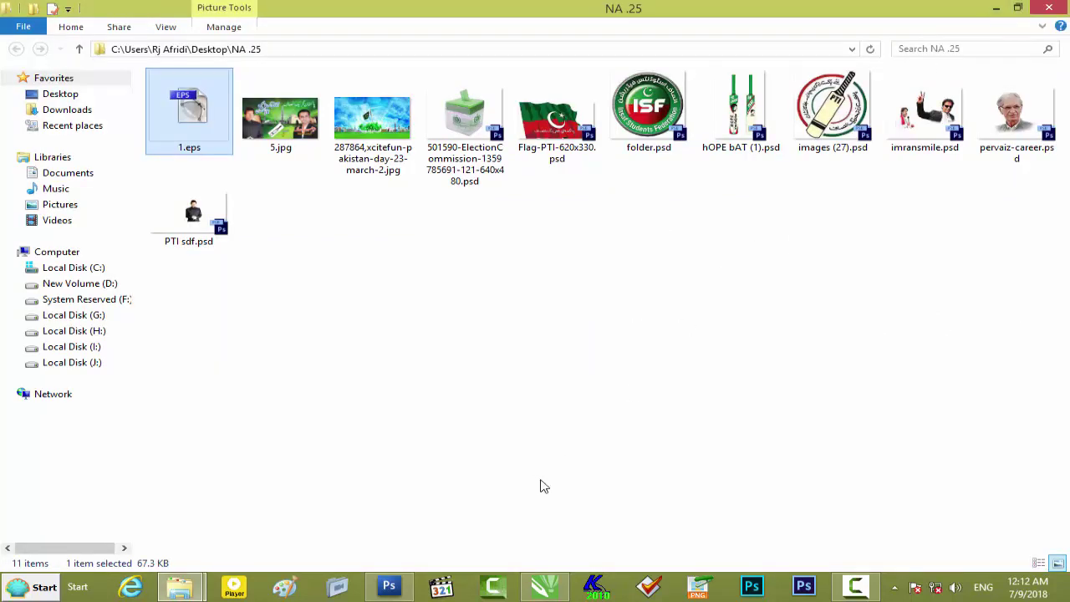
{"action": "left_click", "coordinate": [547, 581]}
{"action": "left_click", "coordinate": [721, 346]}
{"action": "type", "text": "25"}
- Set the "NA-25" text in Arial Bold
{"action": "key", "text": "ctrl+a"}
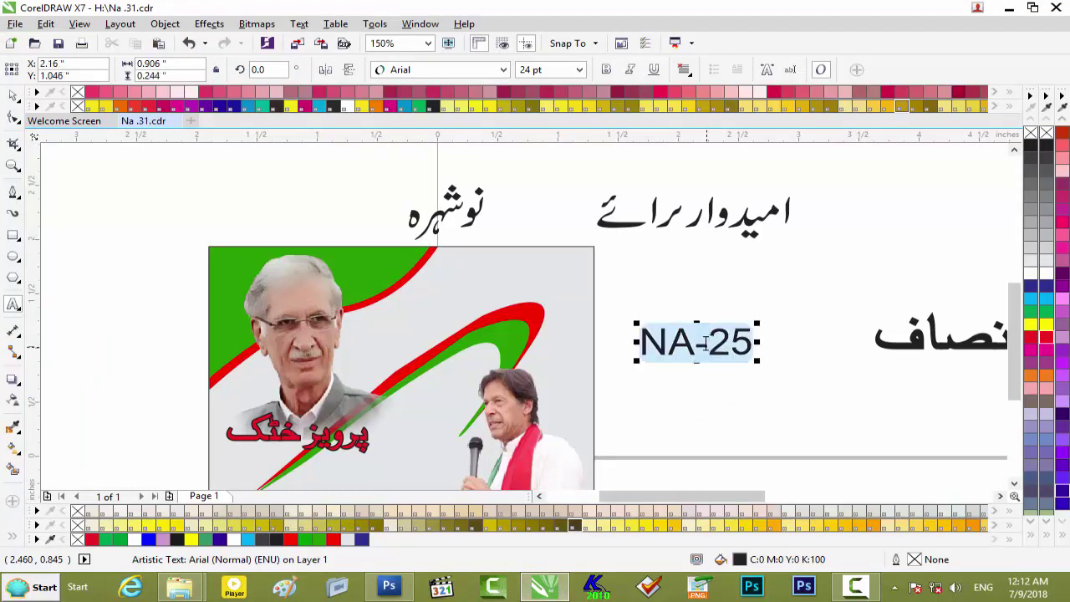
{"action": "left_click", "coordinate": [503, 70]}
{"action": "mouse_move", "coordinate": [489, 92]}
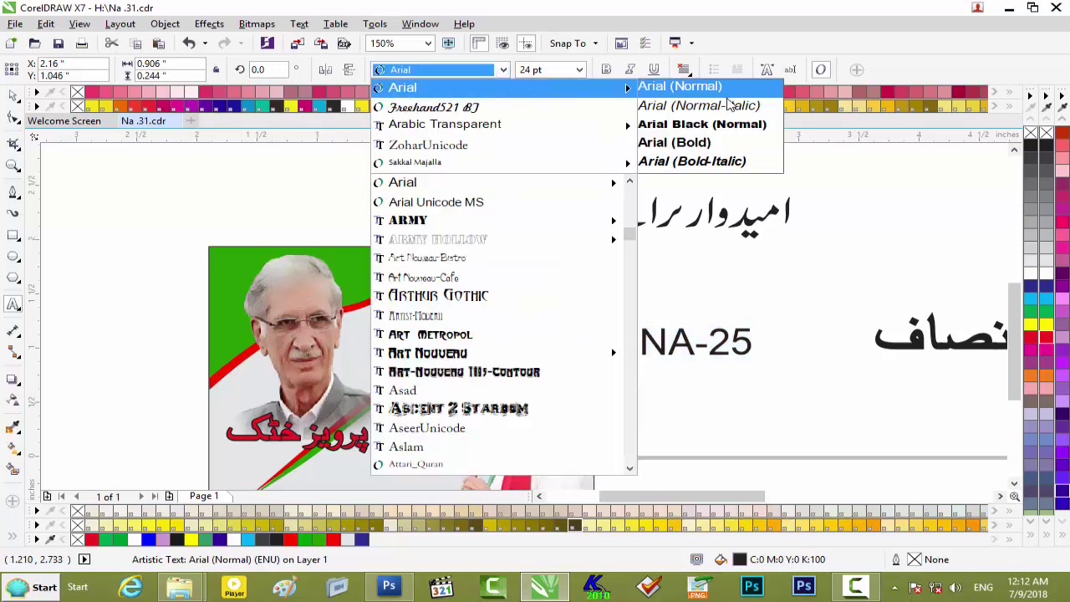
{"action": "left_click", "coordinate": [716, 146]}
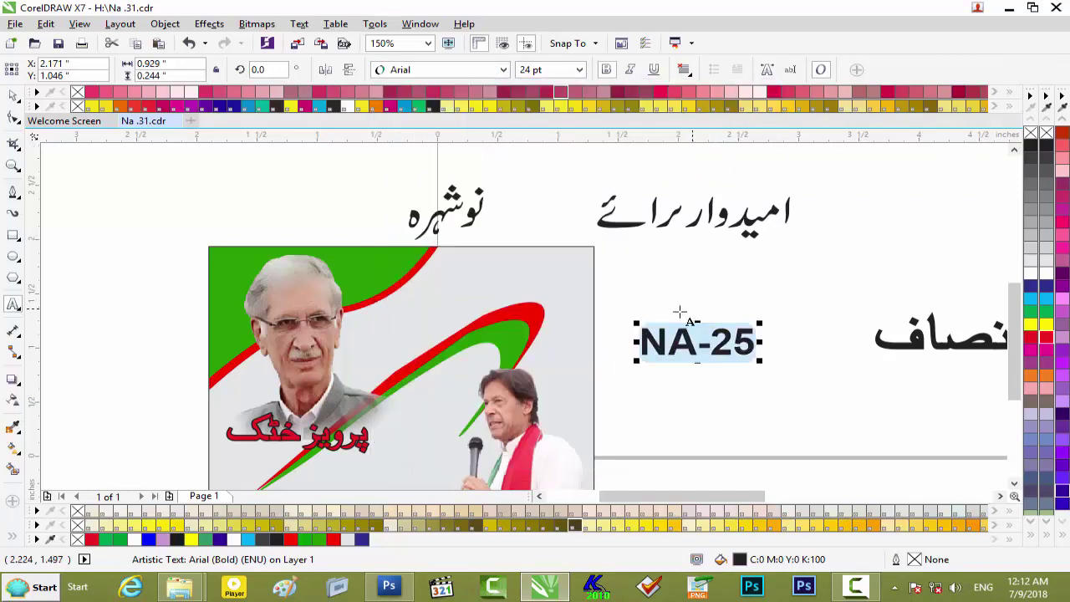
{"action": "left_click", "coordinate": [13, 96]}
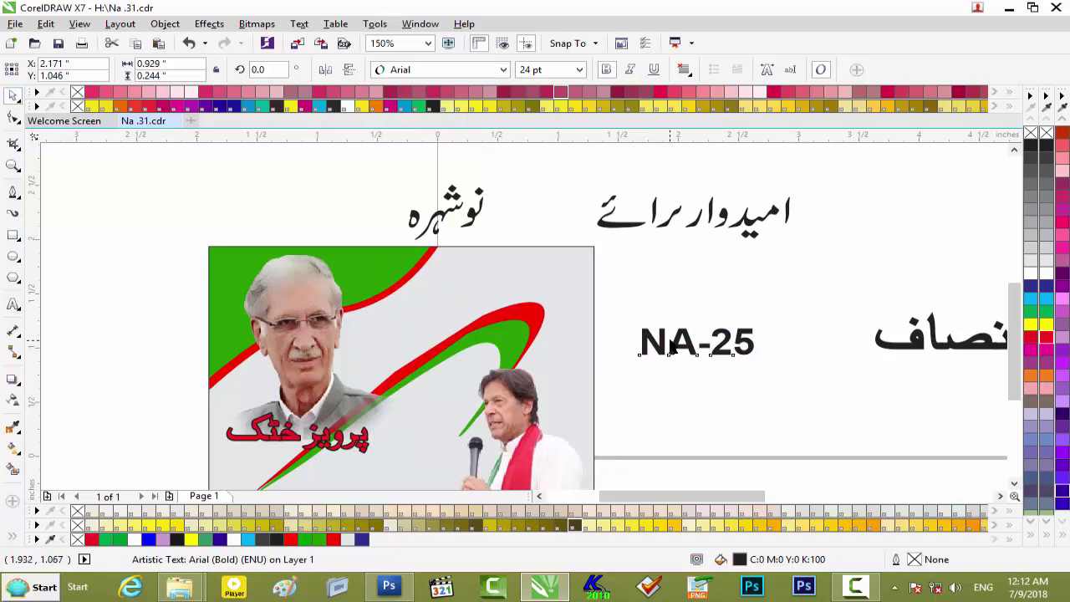
- Move "NA-25" into the gap between "نوشہرہ" and "امیدوار برائے" above the poster
{"action": "left_click_drag", "start_coordinate": [572, 260], "coordinate": [570, 258]}
{"action": "left_click", "coordinate": [681, 337]}
{"action": "left_click_drag", "start_coordinate": [680, 336], "coordinate": [522, 207]}
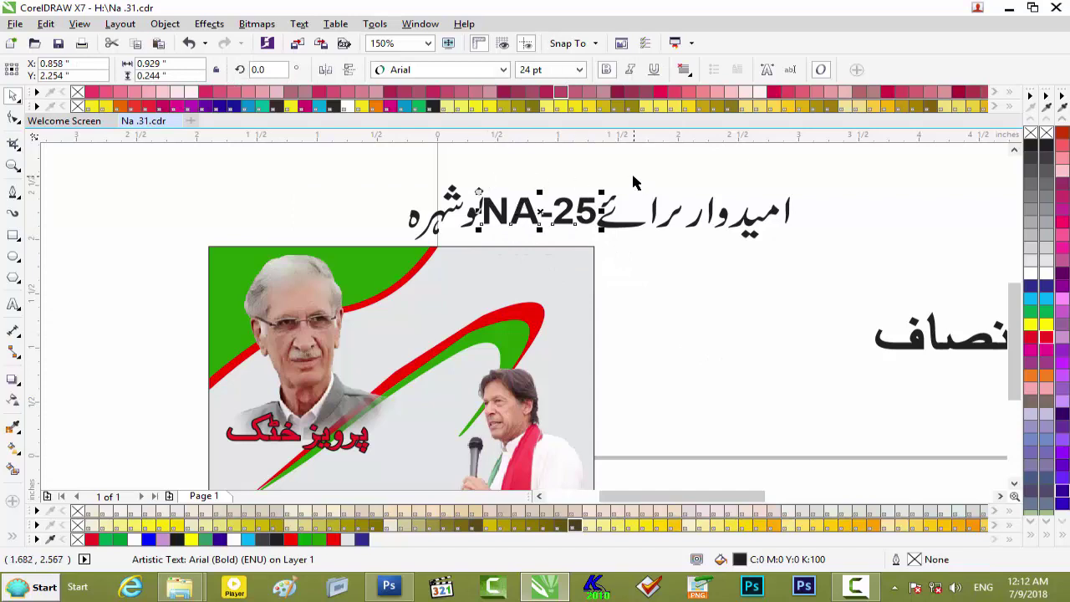
- Nudge the words "امیدوار برائے" right, away from "NA-25", to about X 2.317 inch
{"action": "left_click_drag", "start_coordinate": [884, 177], "coordinate": [596, 261]}
{"action": "key", "text": "Right"}
{"action": "key", "text": "Right"}
{"action": "key", "text": "Right"}
{"action": "key", "text": "Right"}
{"action": "key", "text": "Right"}
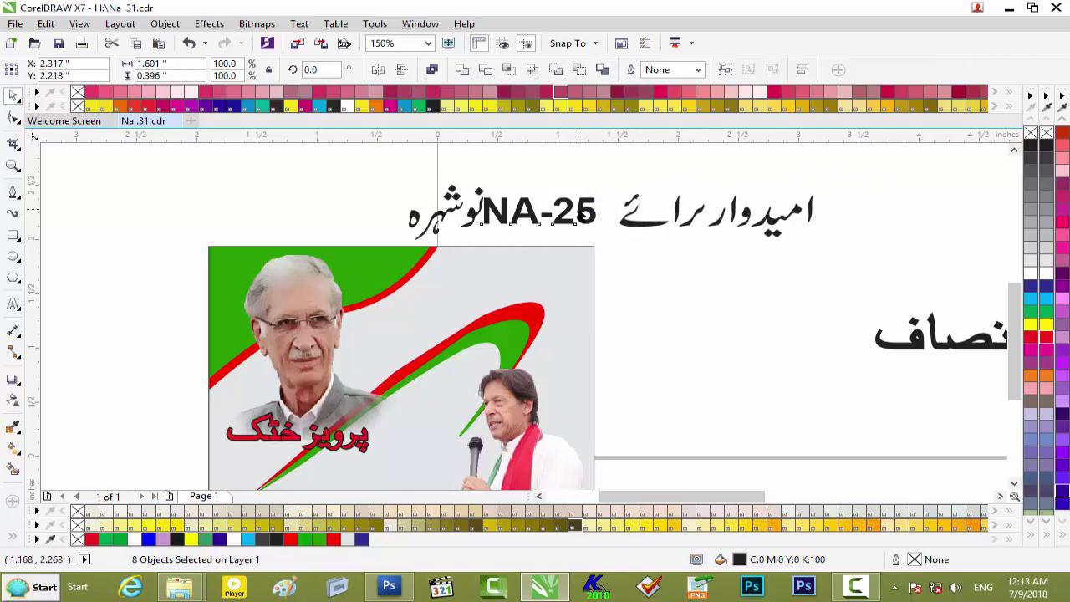
- Nudge "NA-25" right to about X 0.938 inch so it sits evenly between the Urdu words
{"action": "left_click", "coordinate": [577, 209]}
{"action": "key", "text": "Right"}
{"action": "key", "text": "Right"}
{"action": "key", "text": "Right"}
{"action": "key", "text": "Right"}
{"action": "key", "text": "Right"}
{"action": "key", "text": "Right"}
{"action": "key", "text": "Right"}
{"action": "key", "text": "Right"}
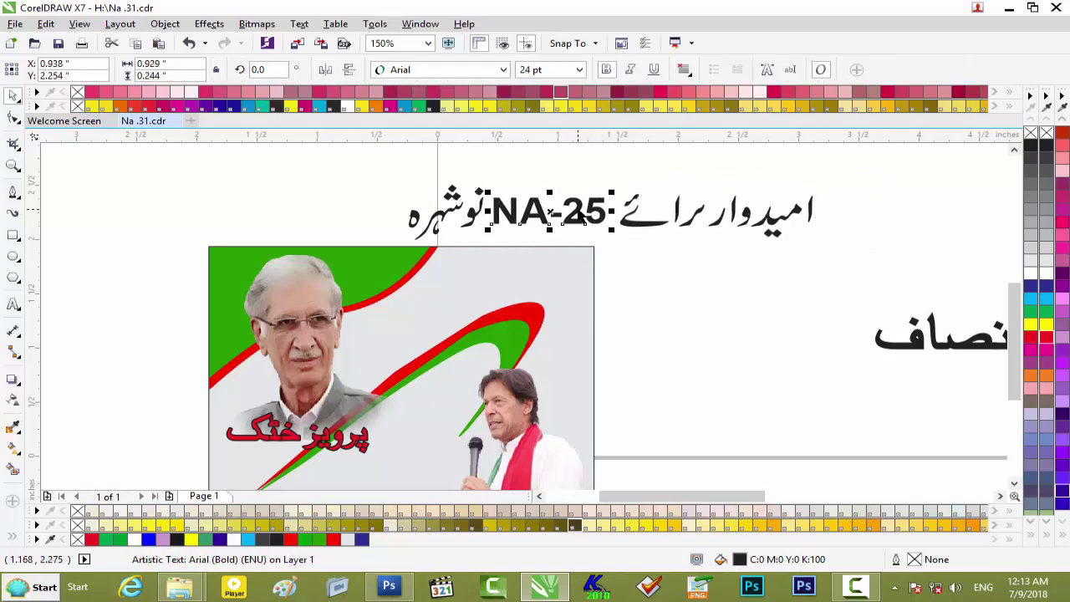
- Group the whole constituency line, place it below the candidate's name, and scale it down to about 1.522 inch wide
{"action": "left_click_drag", "start_coordinate": [873, 168], "coordinate": [363, 250]}
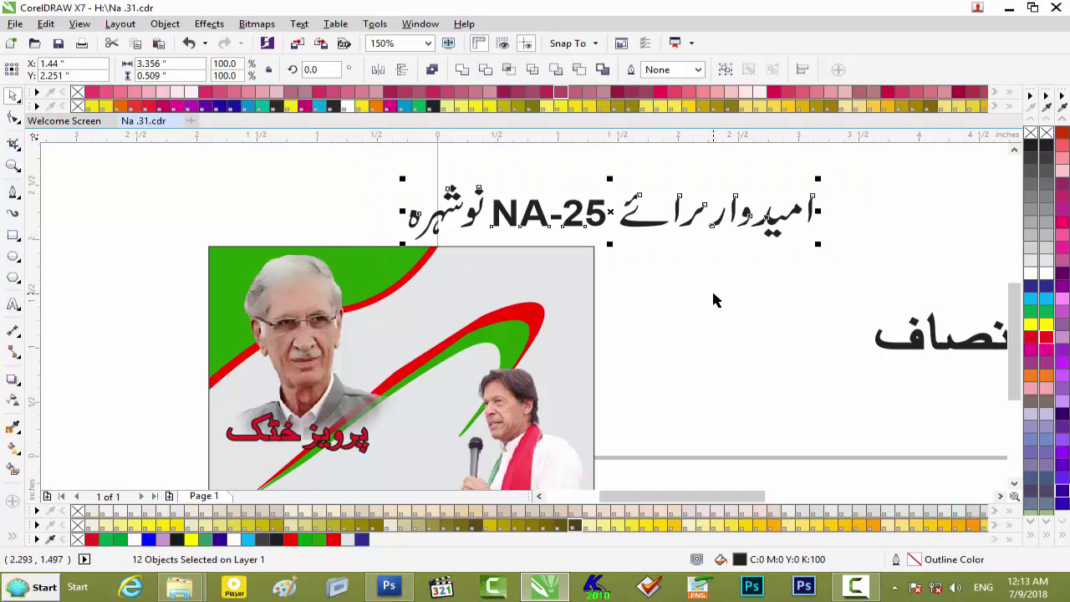
{"action": "scroll", "coordinate": [714, 300], "scroll_direction": "down", "scroll_amount": 1}
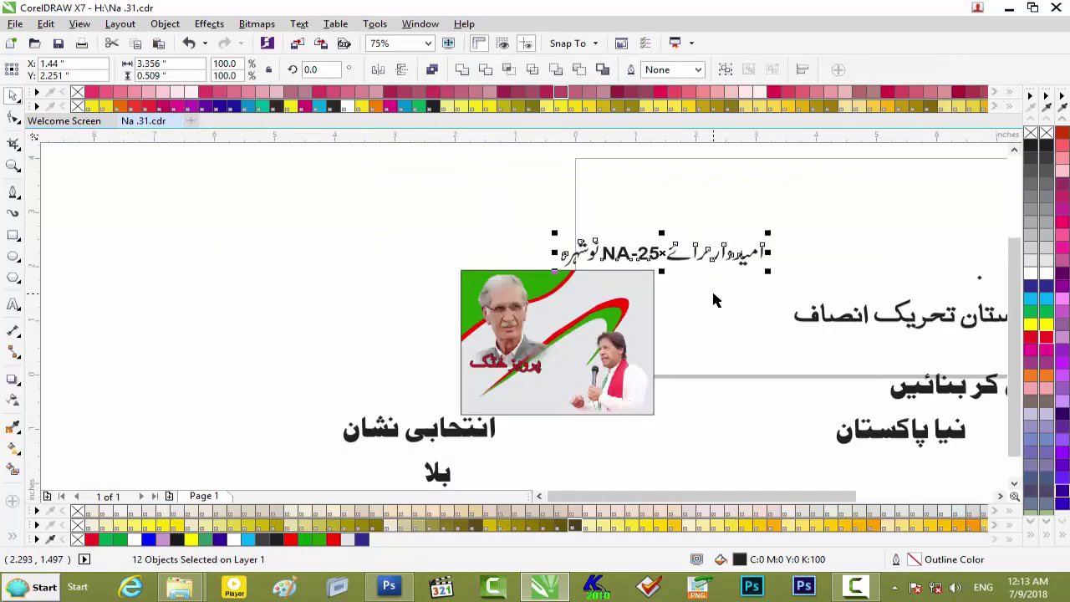
{"action": "scroll", "coordinate": [714, 300], "scroll_direction": "up", "scroll_amount": 1}
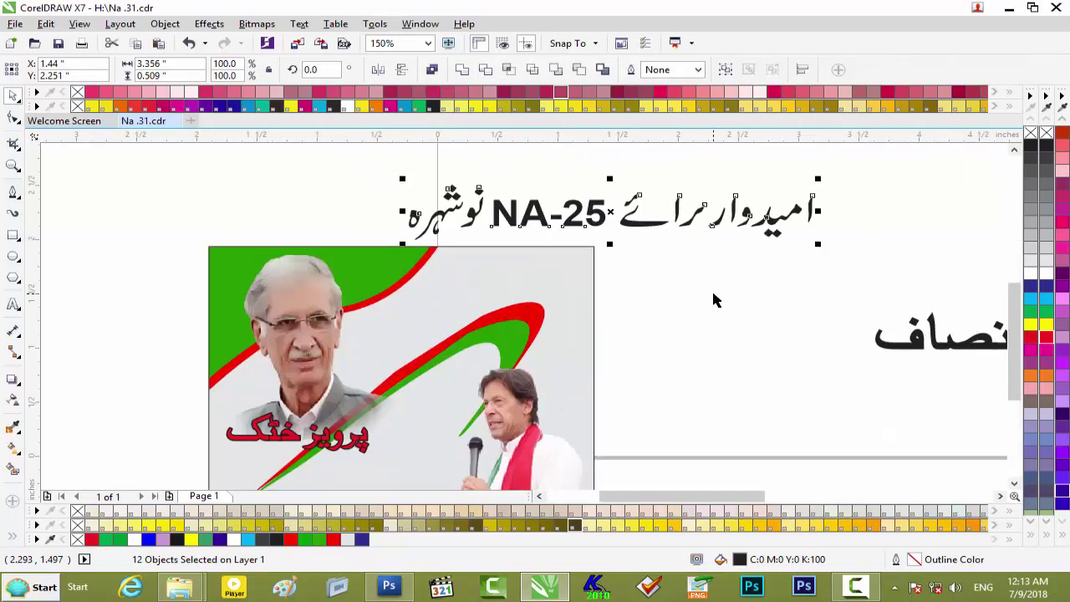
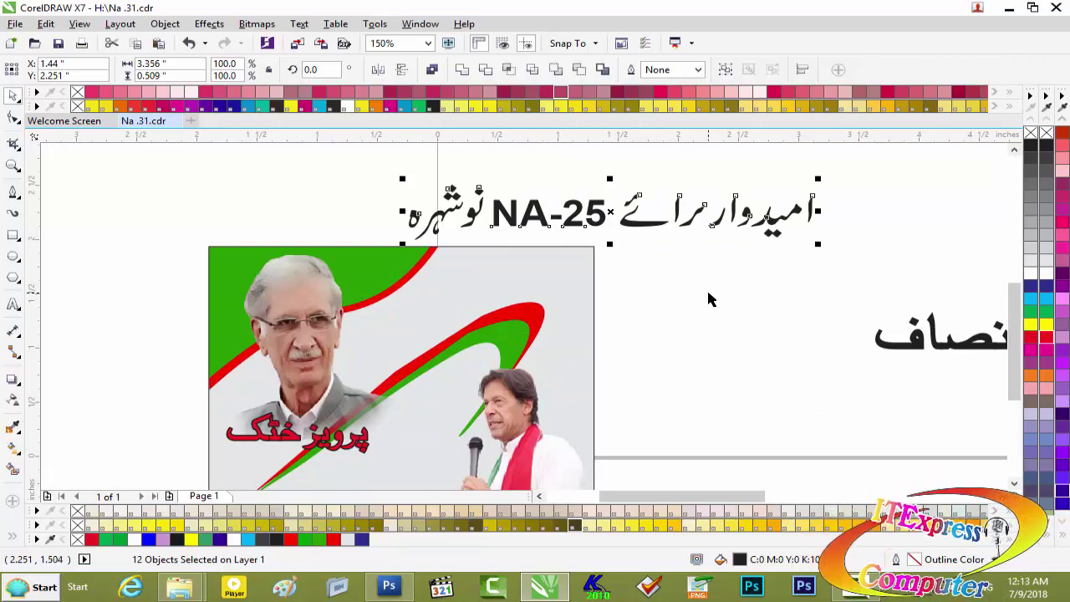
{"action": "key", "text": "ctrl+g"}
{"action": "left_click_drag", "start_coordinate": [635, 223], "coordinate": [375, 391]}
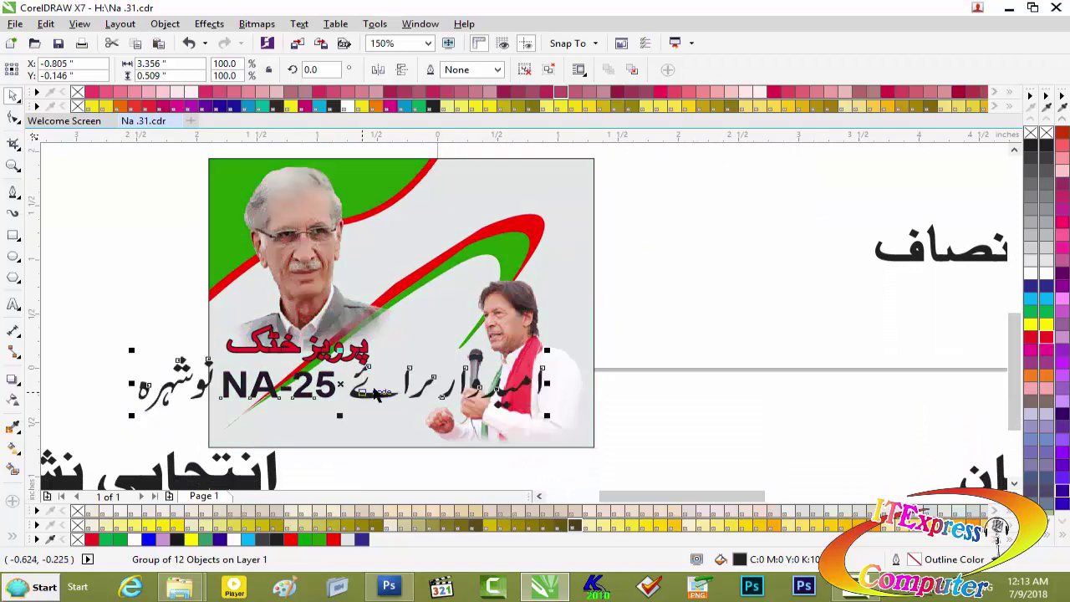
{"action": "left_click_drag", "start_coordinate": [547, 351], "coordinate": [509, 366]}
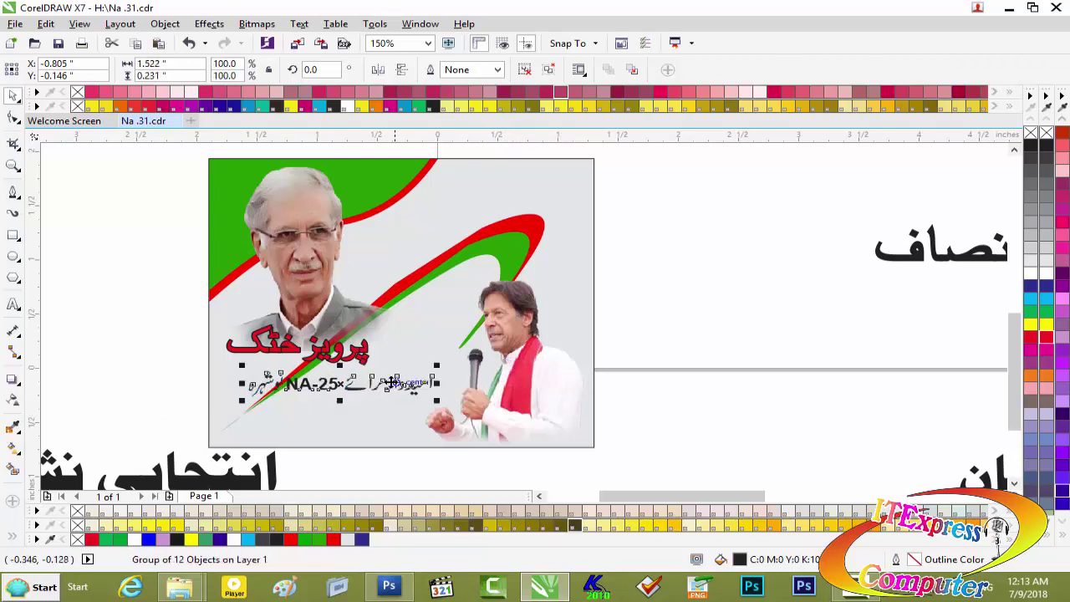
- Nudge the constituency line left under the candidate's name to about X -1.075 inch
{"action": "scroll", "coordinate": [391, 382], "scroll_direction": "up", "scroll_amount": 1}
{"action": "key", "text": "Left"}
{"action": "key", "text": "Left"}
{"action": "key", "text": "Left"}
{"action": "key", "text": "Left"}
{"action": "key", "text": "Left"}
{"action": "left_click_drag", "start_coordinate": [657, 497], "coordinate": [641, 501]}
{"action": "key", "text": "ctrl+Left"}
{"action": "key", "text": "ctrl+Left"}
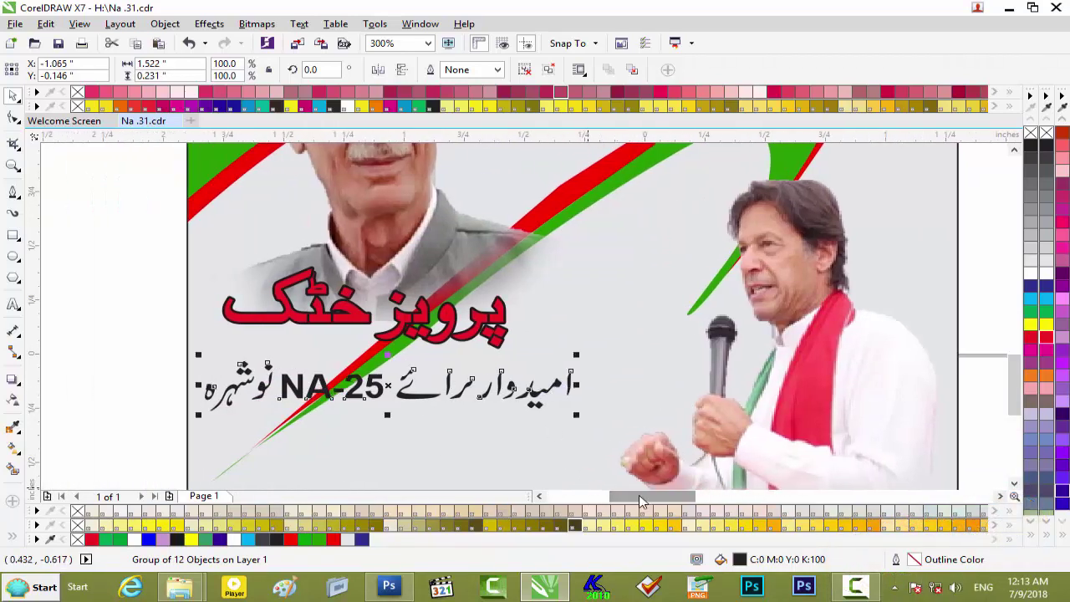
- Fill the constituency line with dark blue (C100 M100 Y0 K0)
{"action": "left_click", "coordinate": [1047, 325]}
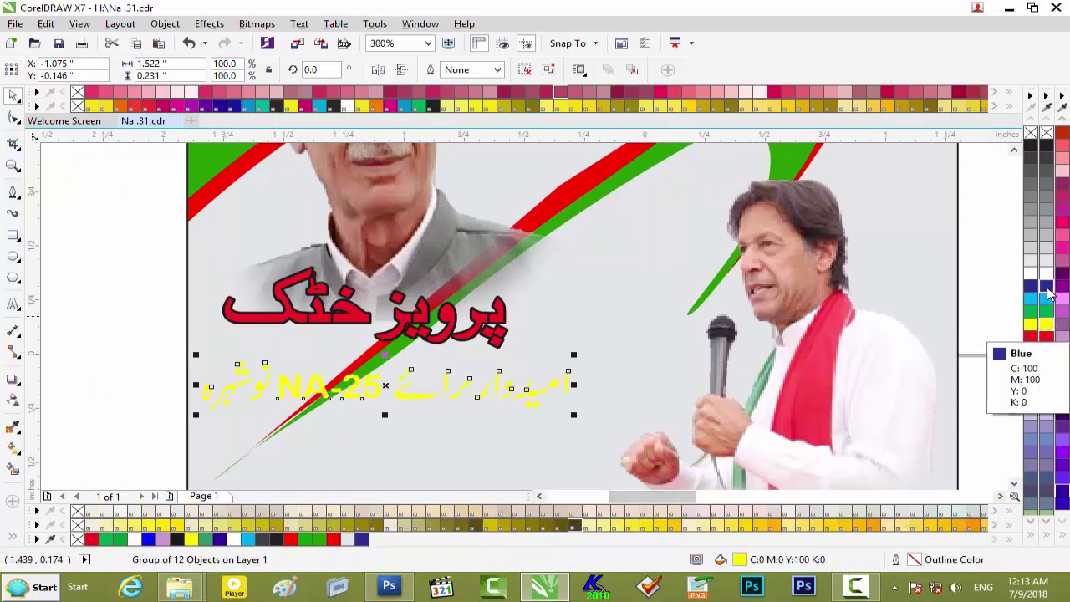
{"action": "left_click", "coordinate": [1047, 286]}
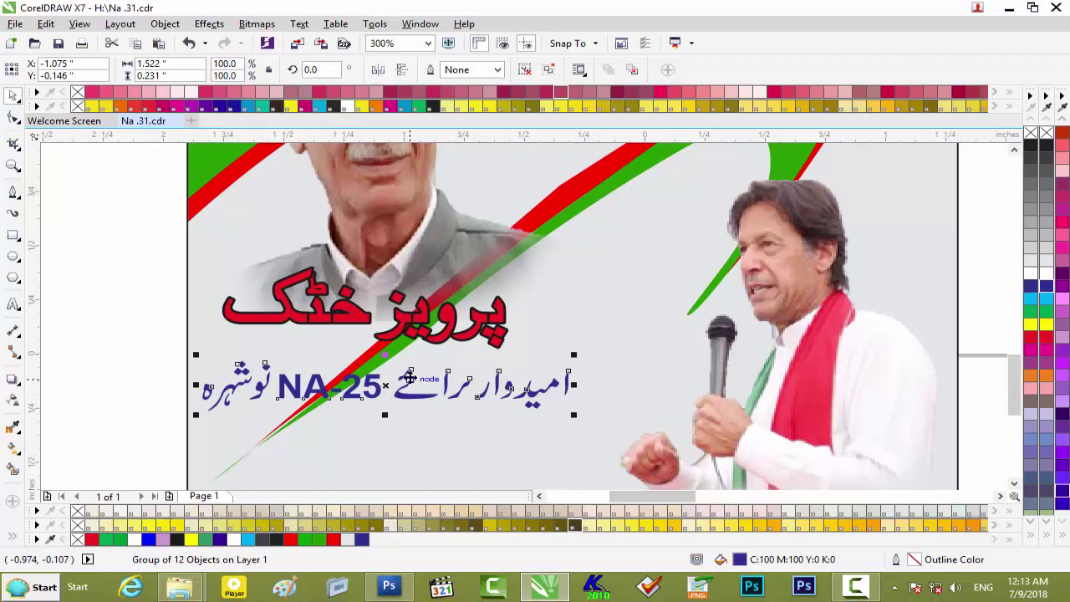
{"action": "scroll", "coordinate": [359, 442], "scroll_direction": "up", "scroll_amount": 1}
{"action": "scroll", "coordinate": [360, 442], "scroll_direction": "down", "scroll_amount": 1}
- Group the slogan line "اؤمل کر بنائیں" and move it onto the poster's upper-right area
{"action": "left_click_drag", "start_coordinate": [1010, 365], "coordinate": [1010, 401]}
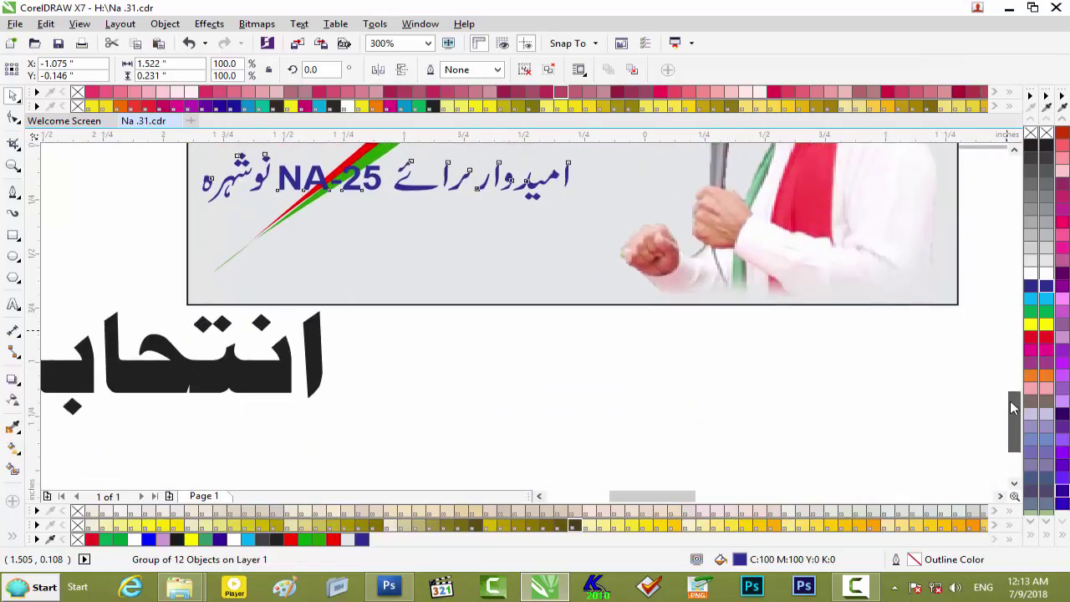
{"action": "scroll", "coordinate": [861, 428], "scroll_direction": "down", "scroll_amount": 1}
{"action": "left_click_drag", "start_coordinate": [705, 498], "coordinate": [772, 498]}
{"action": "left_click_drag", "start_coordinate": [1015, 403], "coordinate": [1025, 347]}
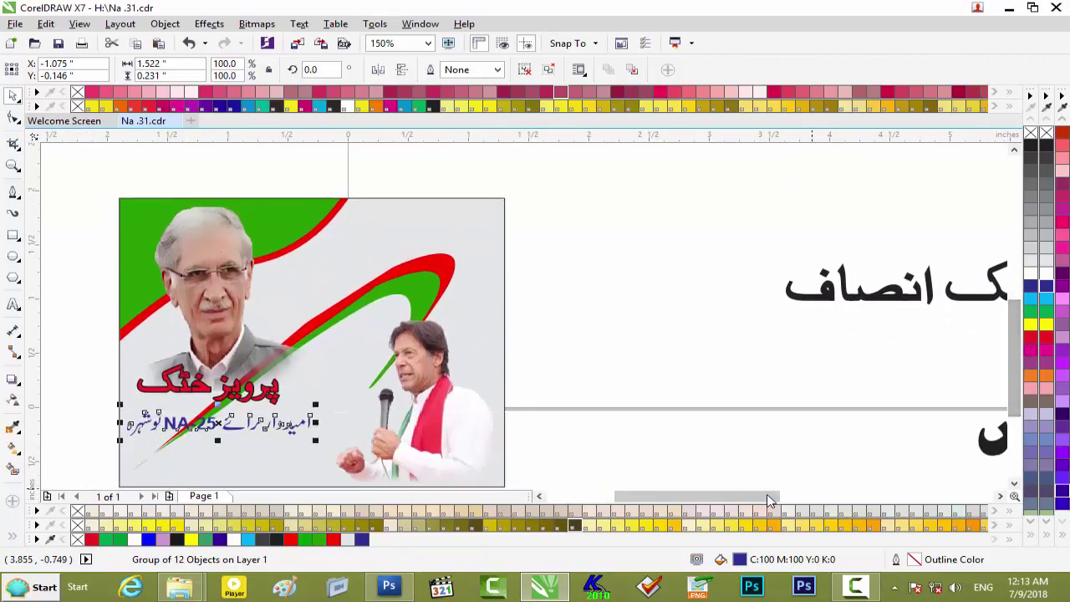
{"action": "scroll", "coordinate": [760, 431], "scroll_direction": "down", "scroll_amount": 2}
{"action": "scroll", "coordinate": [767, 439], "scroll_direction": "up", "scroll_amount": 1}
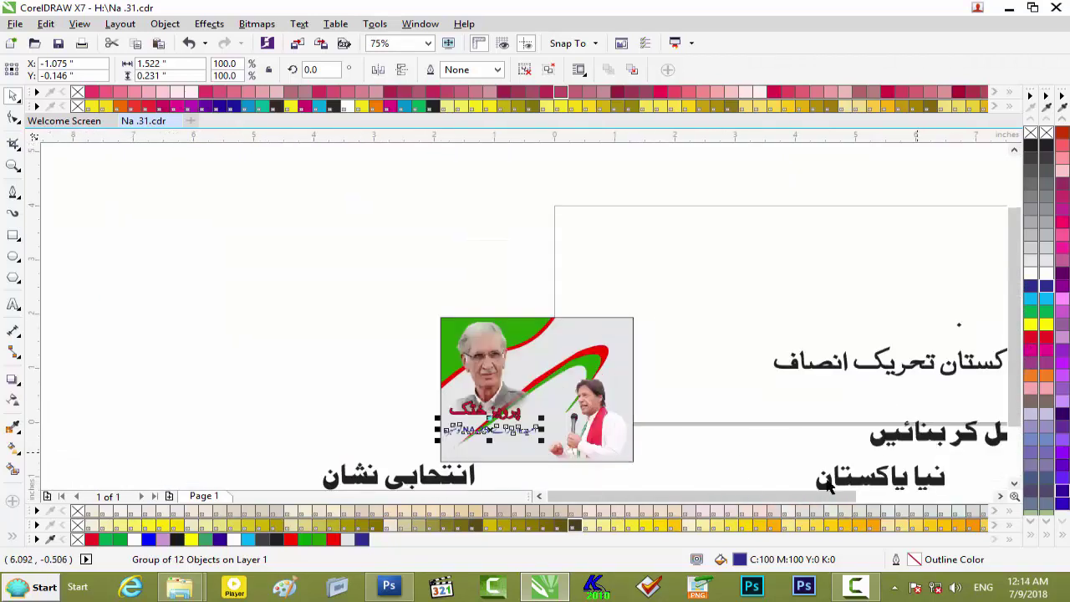
{"action": "left_click_drag", "start_coordinate": [760, 495], "coordinate": [793, 495]}
{"action": "left_click_drag", "start_coordinate": [854, 407], "coordinate": [644, 458]}
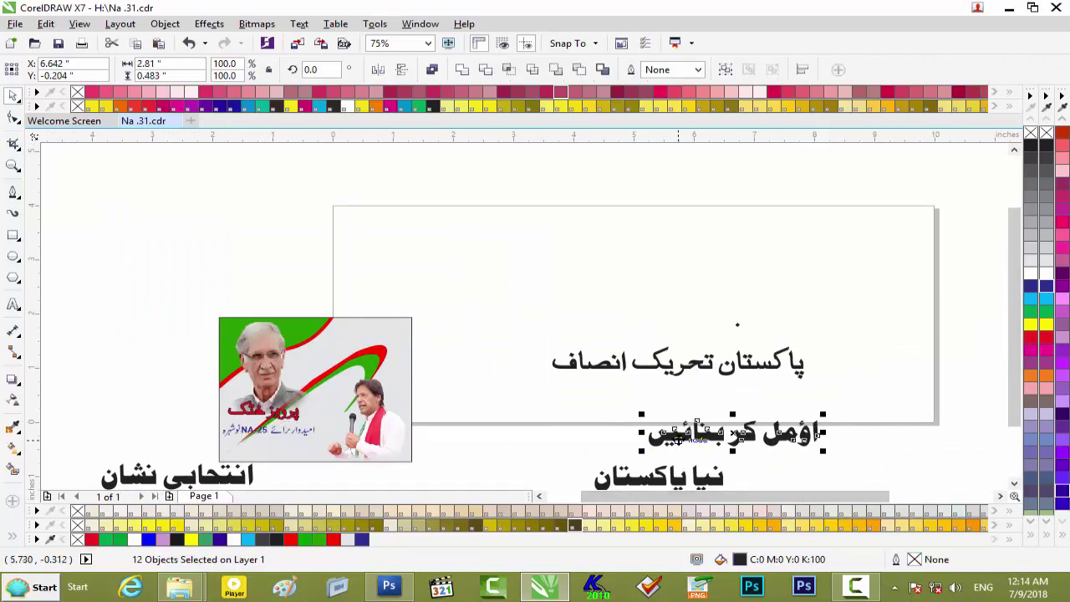
{"action": "key", "text": "ctrl+g"}
{"action": "left_click_drag", "start_coordinate": [677, 436], "coordinate": [331, 336]}
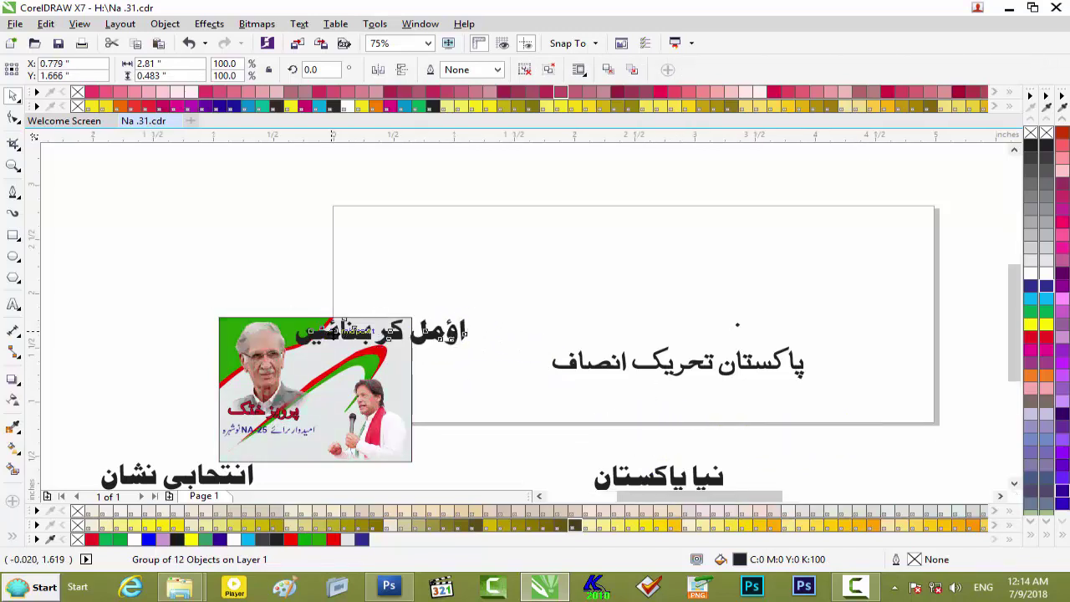
- Scale "اؤمل کر بنائیں" to 46%, nudge it to about X 0.559, Y 1.746 inch in the poster's upper-right corner, and deselect it
{"action": "scroll", "coordinate": [331, 336], "scroll_direction": "up", "scroll_amount": 2}
{"action": "left_click_drag", "start_coordinate": [601, 297], "coordinate": [575, 318]}
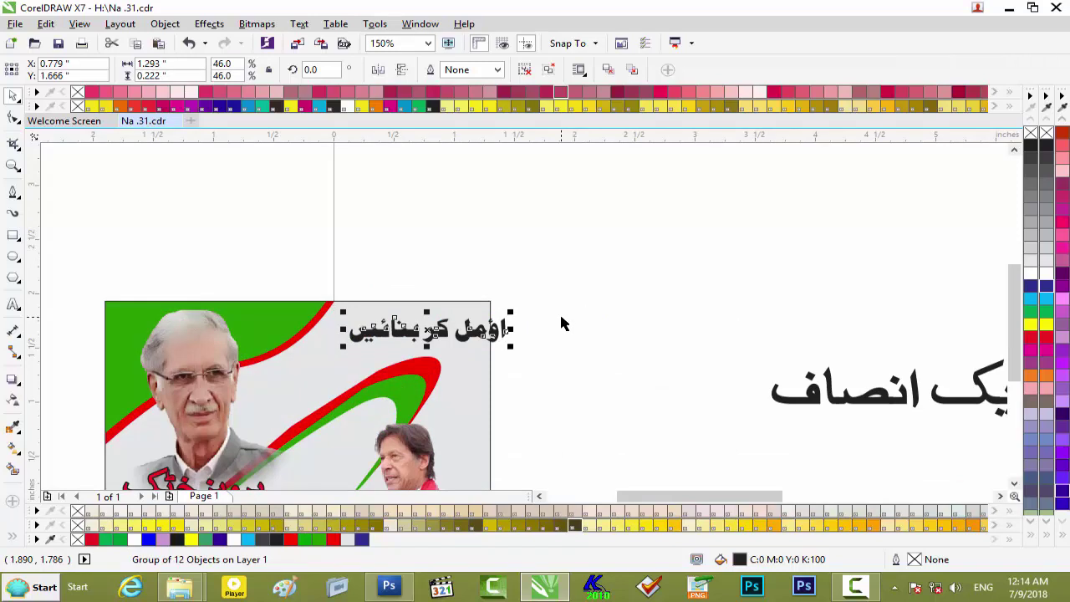
{"action": "key", "text": "Left"}
{"action": "key", "text": "Left"}
{"action": "key", "text": "Left"}
{"action": "key", "text": "Left"}
{"action": "key", "text": "Left"}
{"action": "key", "text": "Left"}
{"action": "key", "text": "Left"}
{"action": "key", "text": "Left"}
{"action": "key", "text": "Left"}
{"action": "key", "text": "Left"}
{"action": "key", "text": "Left"}
{"action": "key", "text": "Left"}
{"action": "key", "text": "Left"}
{"action": "key", "text": "Left"}
{"action": "key", "text": "Left"}
{"action": "key", "text": "Left"}
{"action": "key", "text": "Left"}
{"action": "key", "text": "Left"}
{"action": "key", "text": "Left"}
{"action": "key", "text": "Left"}
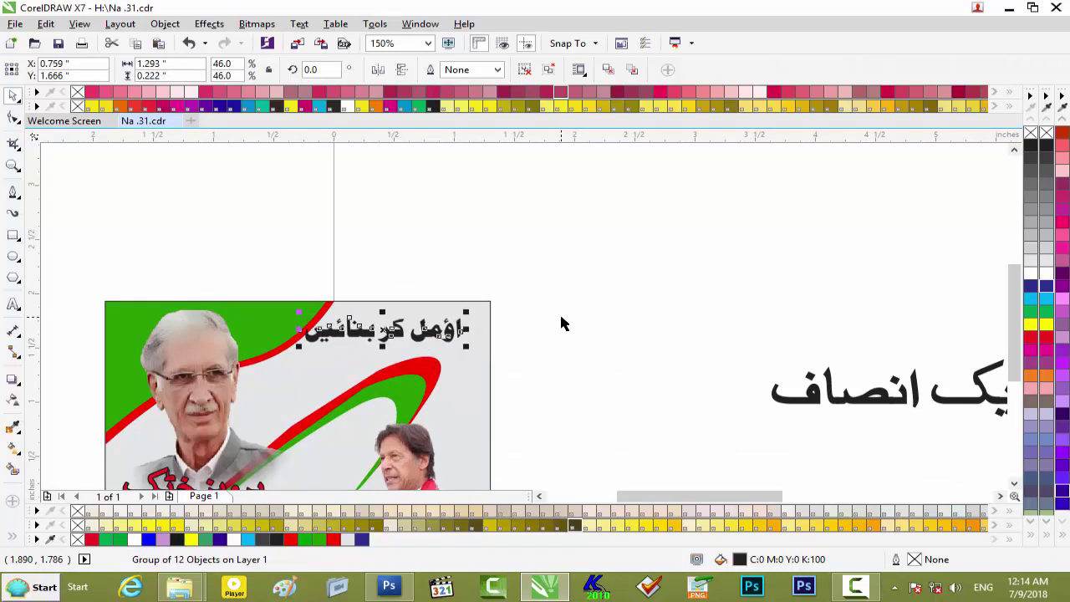
{"action": "key", "text": "Up"}
{"action": "key", "text": "Right"}
{"action": "key", "text": "Right"}
{"action": "key", "text": "Right"}
{"action": "key", "text": "Right"}
{"action": "key", "text": "Right"}
{"action": "key", "text": "Right"}
{"action": "key", "text": "Right"}
{"action": "key", "text": "Right"}
{"action": "key", "text": "Right"}
{"action": "key", "text": "Right"}
{"action": "key", "text": "Right"}
{"action": "key", "text": "Right"}
{"action": "key", "text": "Right"}
{"action": "key", "text": "Right"}
{"action": "key", "text": "Right"}
{"action": "key", "text": "Right"}
{"action": "key", "text": "Up"}
{"action": "key", "text": "Up"}
{"action": "key", "text": "Up"}
{"action": "key", "text": "Up"}
{"action": "key", "text": "Up"}
{"action": "key", "text": "Up"}
{"action": "key", "text": "Right"}
{"action": "key", "text": "Right"}
{"action": "key", "text": "Up"}
{"action": "key", "text": "Up"}
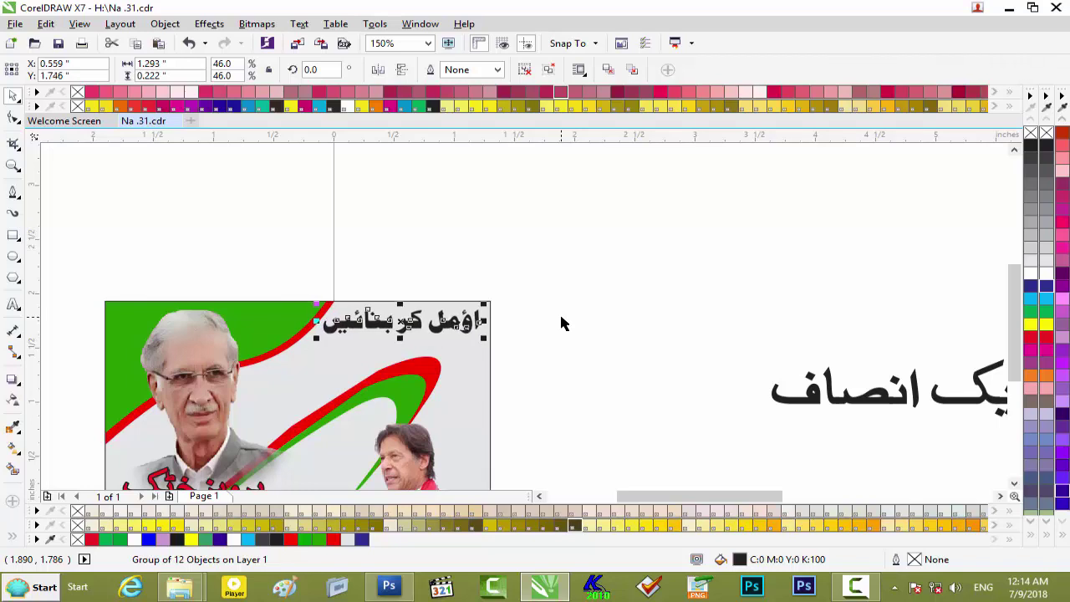
{"action": "left_click", "coordinate": [748, 418]}
- Group the slogan line "نیا پاکستان" and move it onto the poster beneath "اؤمل کر بنائیں"
{"action": "scroll", "coordinate": [744, 427], "scroll_direction": "down", "scroll_amount": 1}
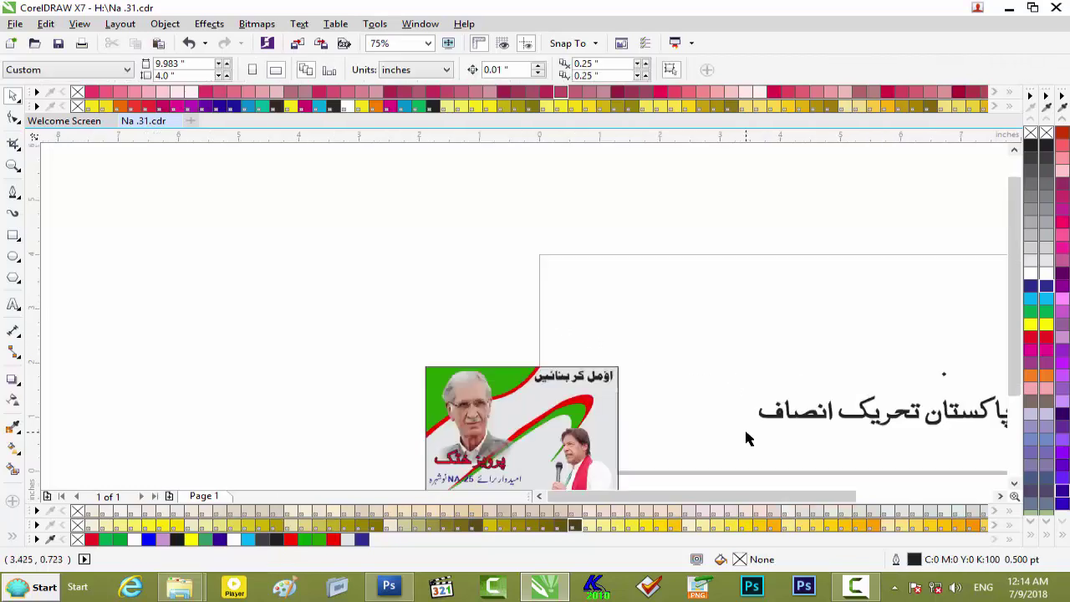
{"action": "left_click_drag", "start_coordinate": [763, 495], "coordinate": [823, 493]}
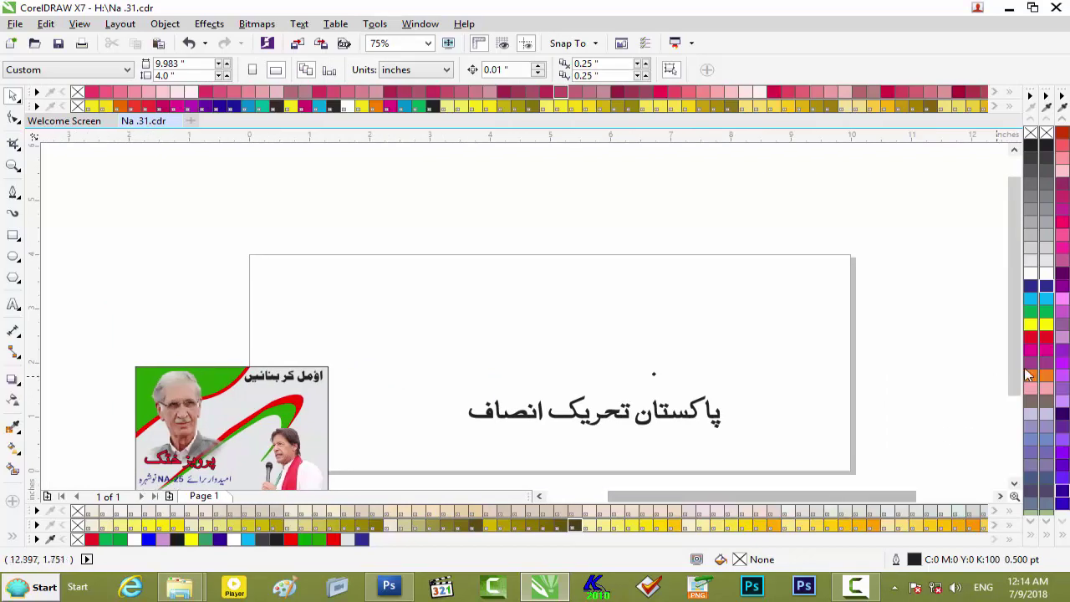
{"action": "left_click_drag", "start_coordinate": [1013, 373], "coordinate": [990, 470]}
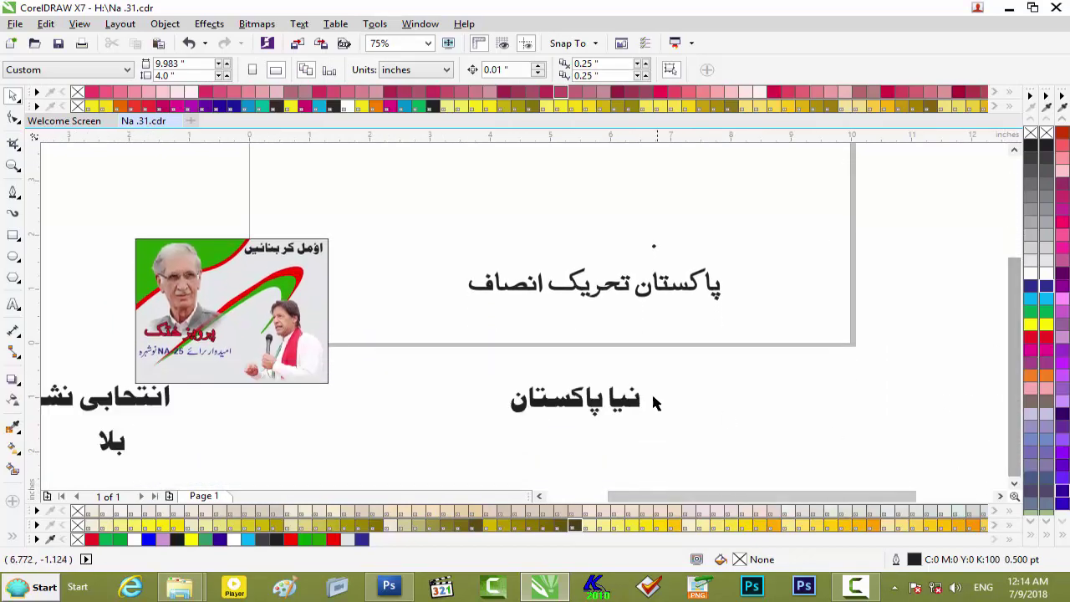
{"action": "left_click", "coordinate": [493, 426]}
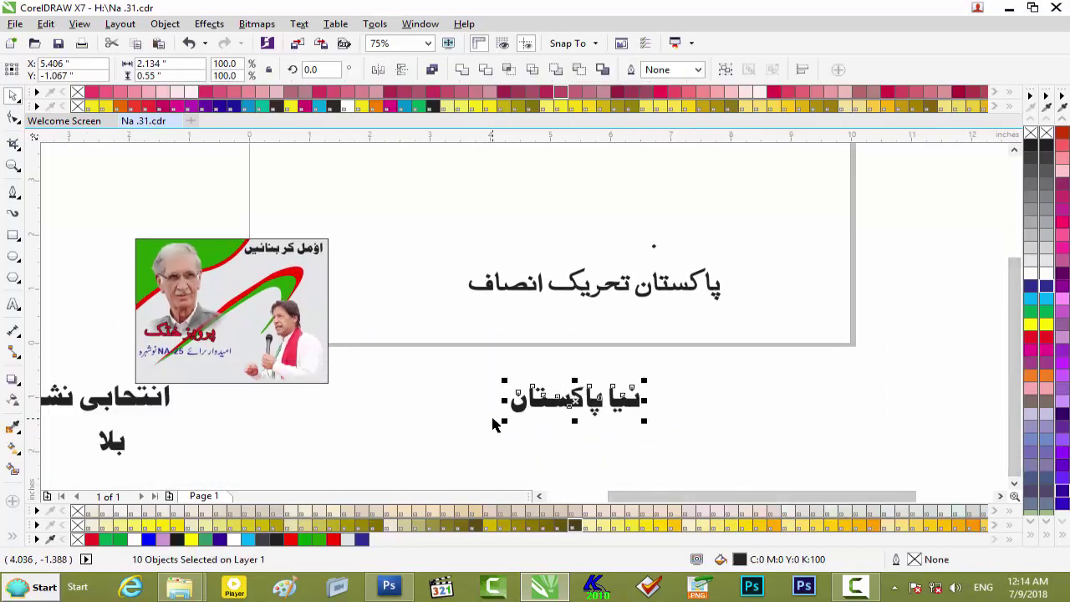
{"action": "key", "text": "ctrl+g"}
{"action": "left_click_drag", "start_coordinate": [528, 403], "coordinate": [219, 274]}
- Scale "نیا پاکستان" to about 52.3% and nudge it to about X -0.09, Y 1.437 inch, just below the first slogan line
{"action": "scroll", "coordinate": [226, 274], "scroll_direction": "up", "scroll_amount": 2}
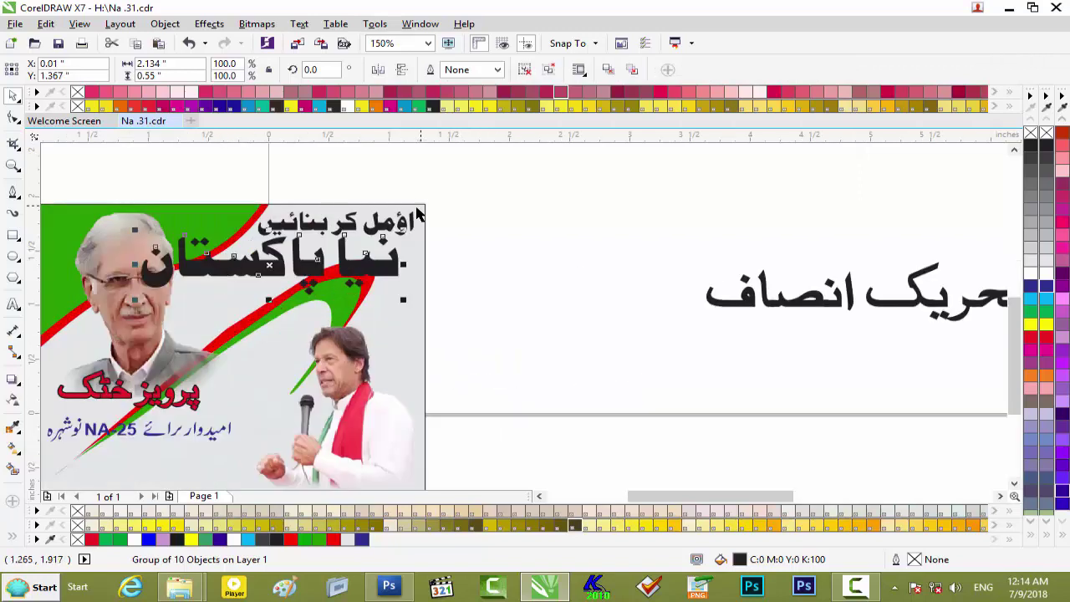
{"action": "left_click_drag", "start_coordinate": [402, 227], "coordinate": [381, 247]}
{"action": "left_click_drag", "start_coordinate": [301, 254], "coordinate": [342, 241]}
{"action": "key", "text": "Left"}
{"action": "key", "text": "Left"}
{"action": "key", "text": "Left"}
{"action": "key", "text": "Left"}
{"action": "key", "text": "Left"}
{"action": "key", "text": "Left"}
{"action": "key", "text": "Left"}
{"action": "key", "text": "Left"}
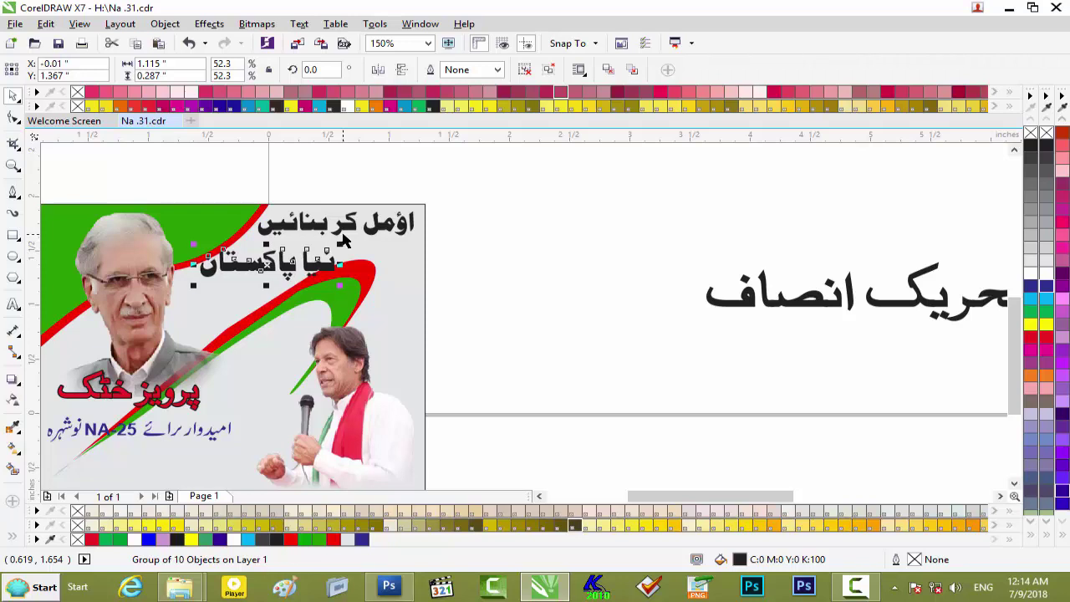
{"action": "key", "text": "Up"}
{"action": "key", "text": "Up"}
{"action": "key", "text": "Up"}
{"action": "key", "text": "Up"}
{"action": "key", "text": "Up"}
{"action": "key", "text": "Up"}
{"action": "key", "text": "Up"}
{"action": "key", "text": "Left"}
{"action": "key", "text": "Left"}
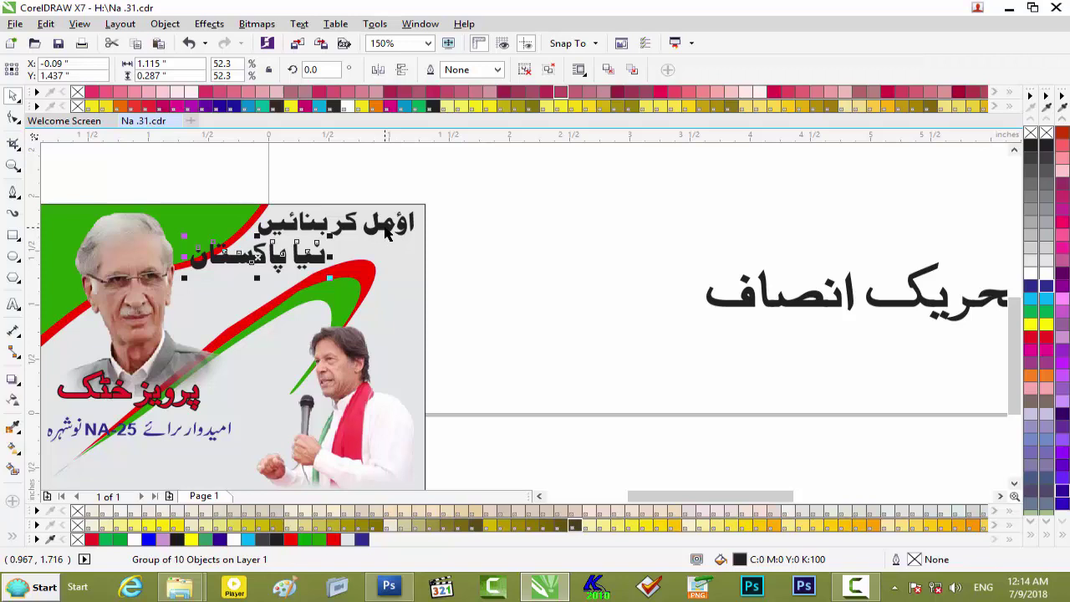
- Fill both slogan lines, "اؤمل کر بنائیں" and "نیا پاکستان", with blue C:100 M:100 Y:0 K:0 and deselect them
{"action": "left_click", "coordinate": [387, 232], "text": "shift"}
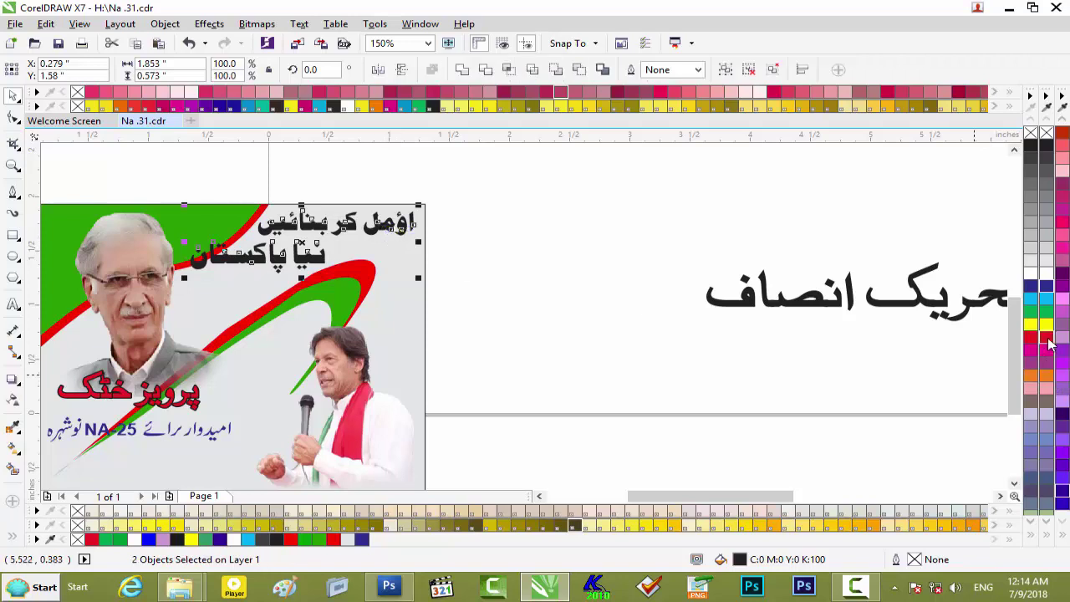
{"action": "left_click", "coordinate": [1049, 286]}
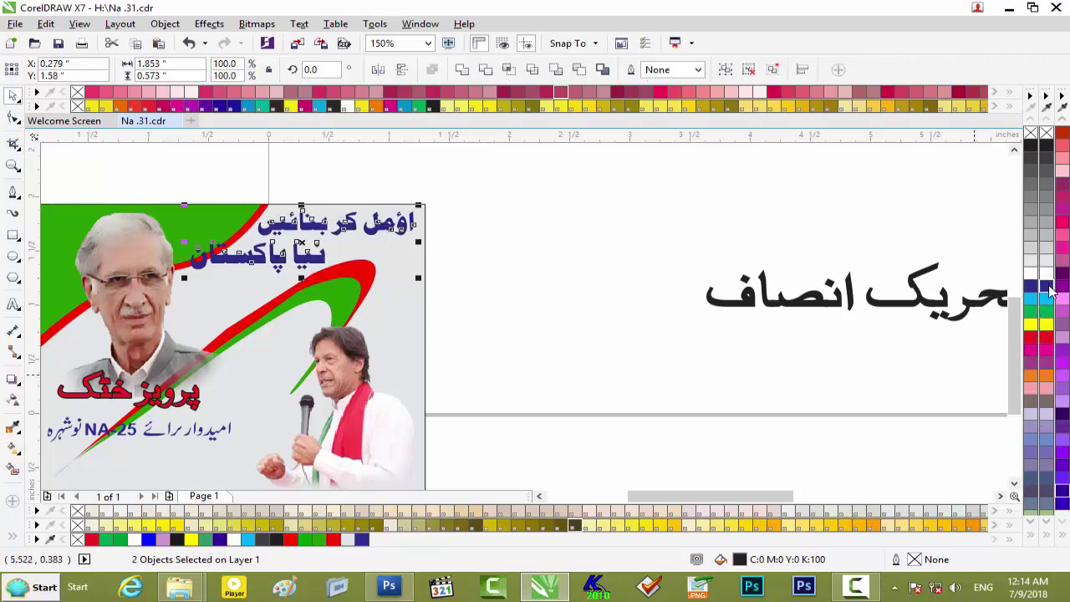
{"action": "left_click", "coordinate": [489, 276]}
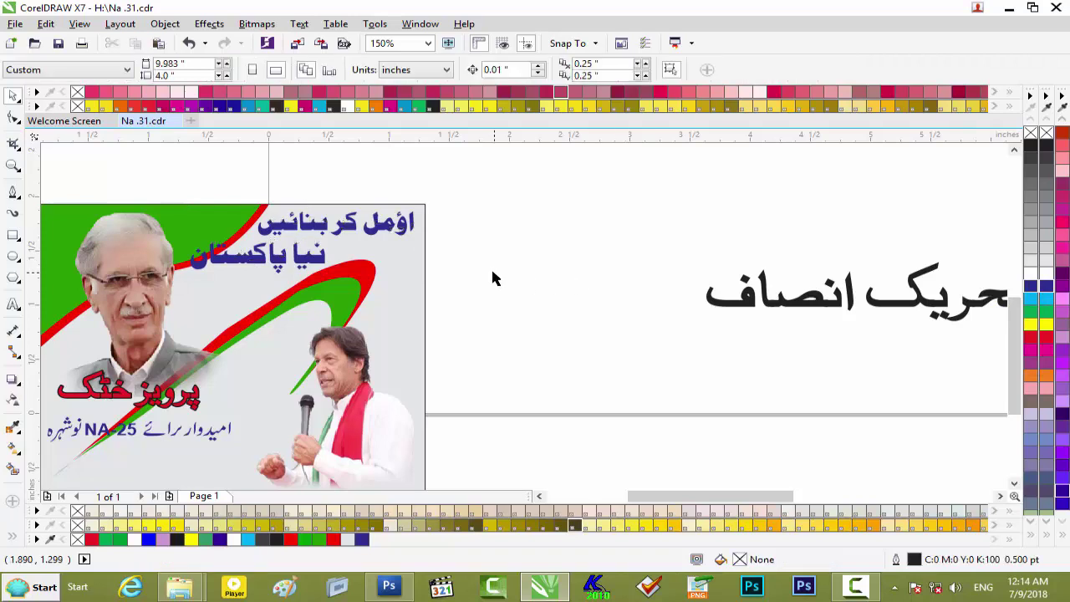
{"action": "scroll", "coordinate": [488, 276], "scroll_direction": "up", "scroll_amount": 1}
{"action": "scroll", "coordinate": [488, 277], "scroll_direction": "down", "scroll_amount": 1}
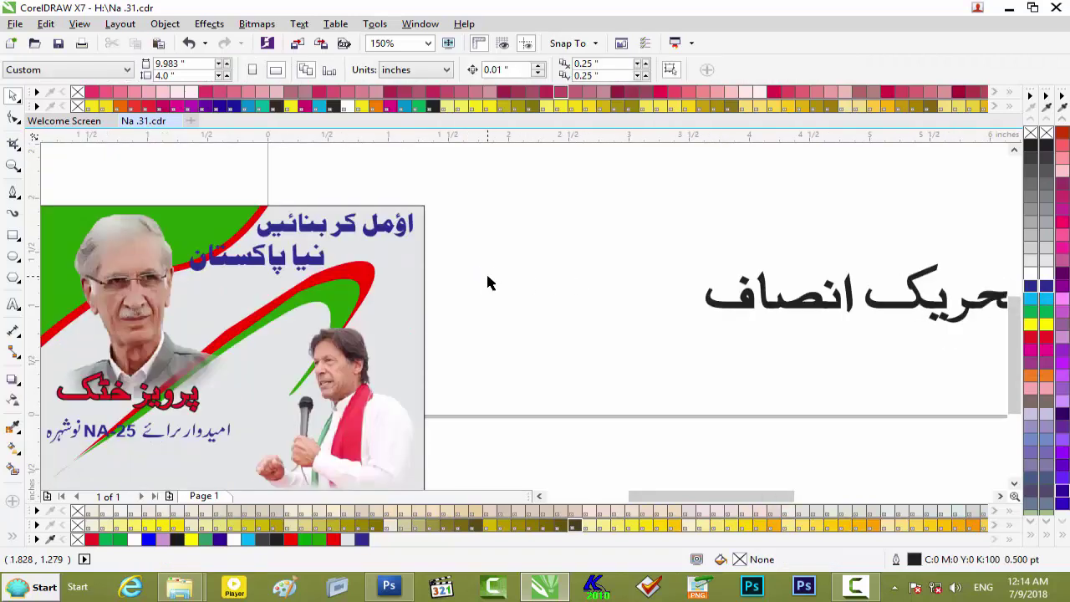
- Enlarge both slogan lines together to about 2.044 by 0.632 inch and nudge them to about X 0.259, Y 1.56 inch
{"action": "left_click", "coordinate": [362, 232]}
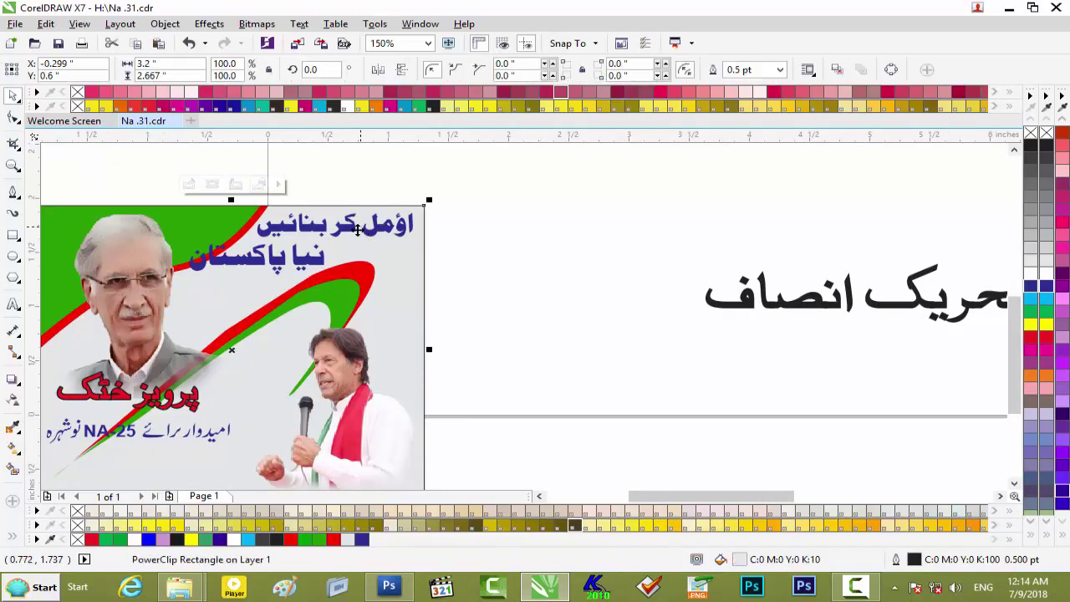
{"action": "left_click", "coordinate": [521, 282]}
{"action": "left_click", "coordinate": [380, 234]}
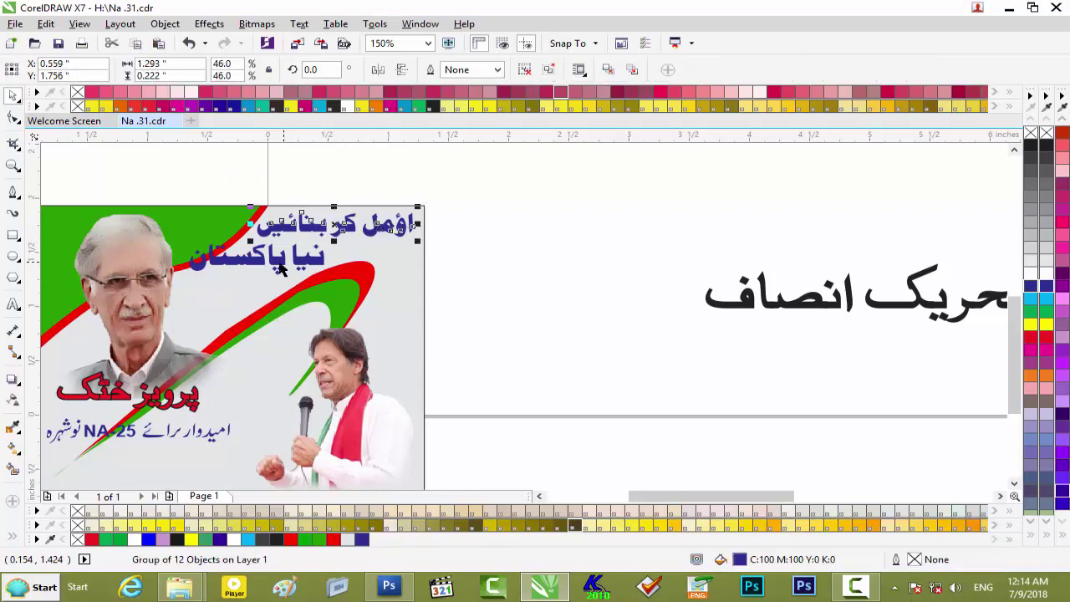
{"action": "left_click", "coordinate": [284, 266], "text": "shift"}
{"action": "left_click_drag", "start_coordinate": [420, 207], "coordinate": [432, 200]}
{"action": "key", "text": "Left"}
{"action": "key", "text": "Left"}
{"action": "key", "text": "Down"}
{"action": "key", "text": "Down"}
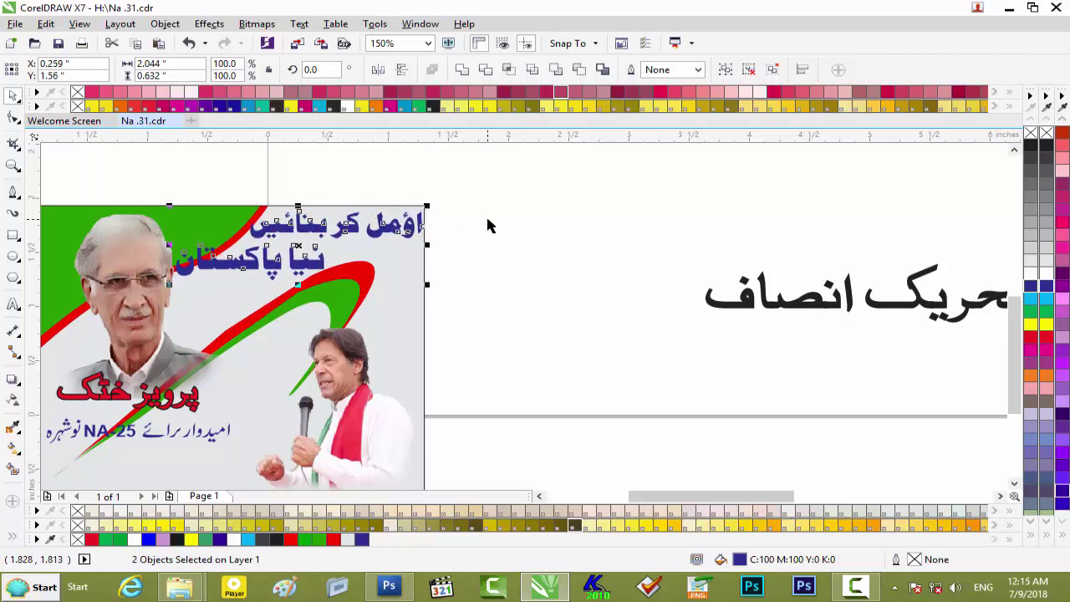
{"action": "left_click", "coordinate": [495, 238]}
- Move the loose dot above "پاکستان تحریک انصاف" under the ب of "برائے", scale it to 49% and fill it with blue C:100 M:100
{"action": "scroll", "coordinate": [496, 249], "scroll_direction": "down", "scroll_amount": 2}
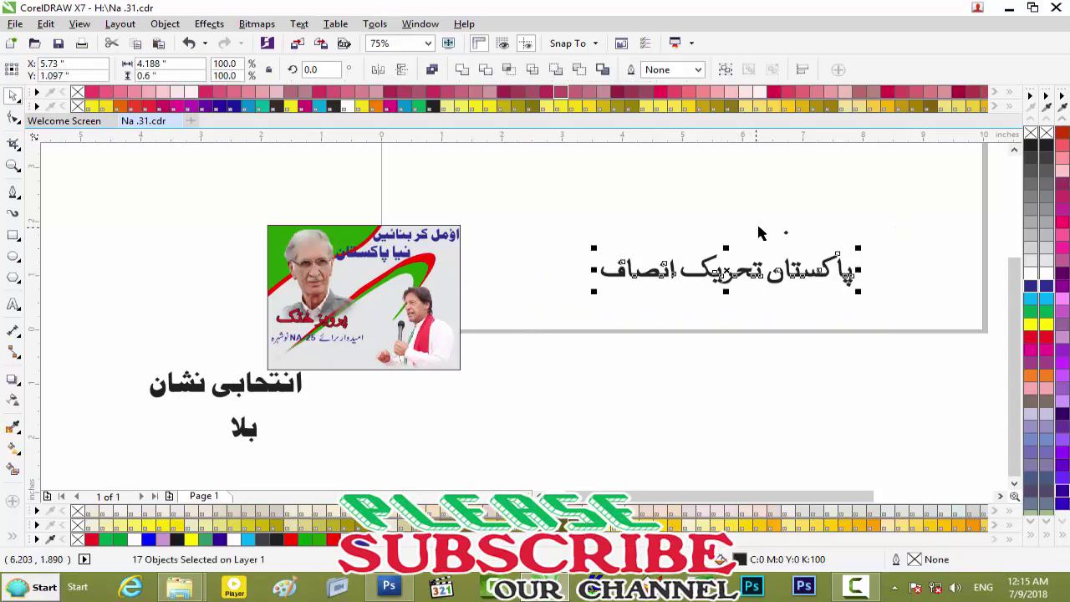
{"action": "left_click", "coordinate": [786, 233]}
{"action": "left_click_drag", "start_coordinate": [786, 233], "coordinate": [338, 342]}
{"action": "scroll", "coordinate": [338, 342], "scroll_direction": "up", "scroll_amount": 6}
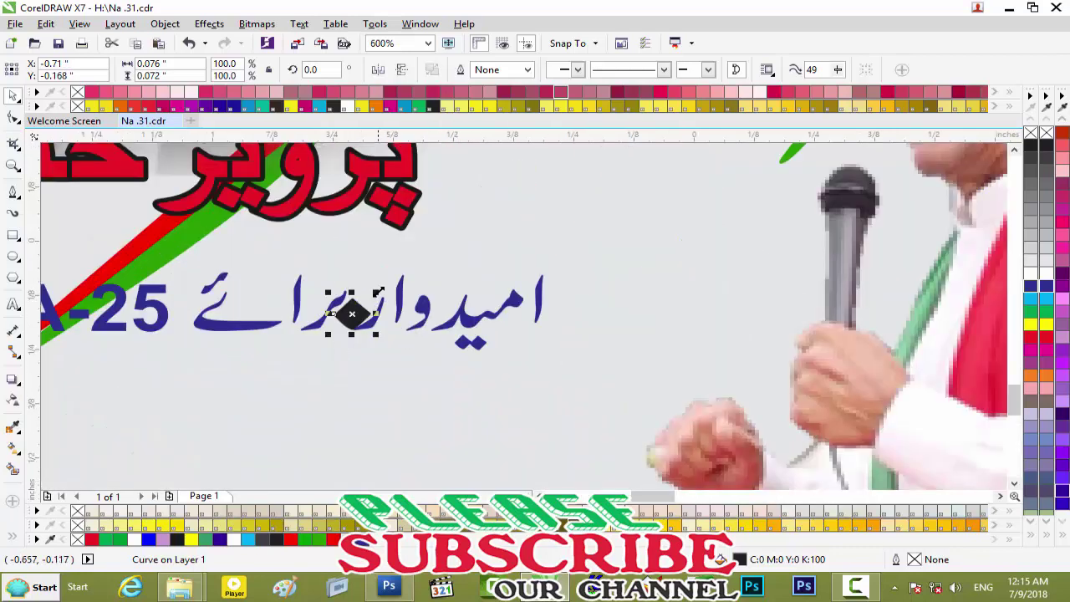
{"action": "left_click_drag", "start_coordinate": [375, 293], "coordinate": [370, 300]}
{"action": "key", "text": "Left"}
{"action": "key", "text": "Left"}
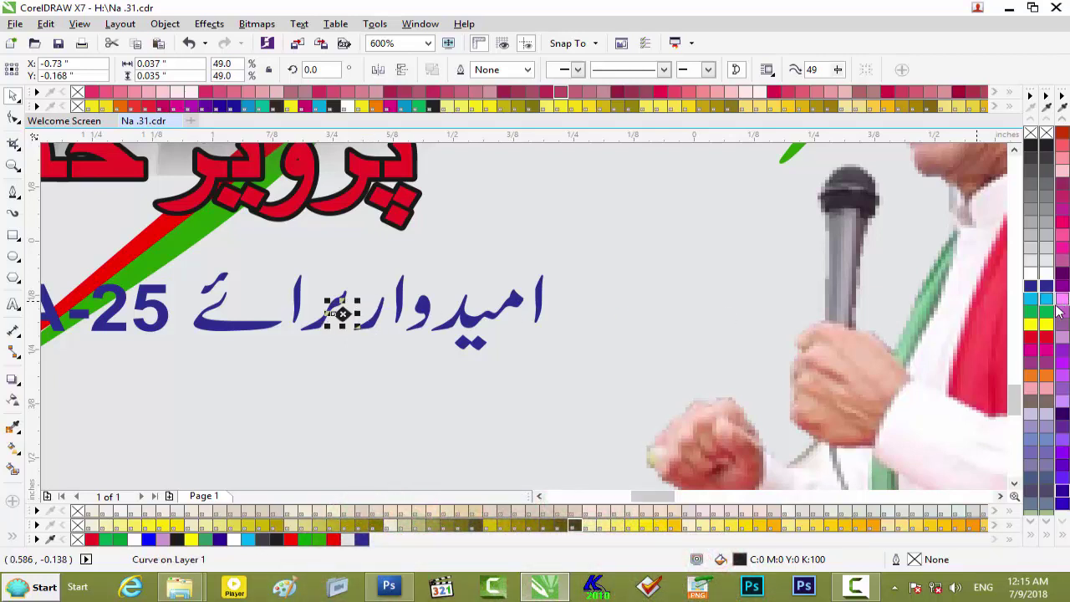
{"action": "left_click", "coordinate": [1041, 288]}
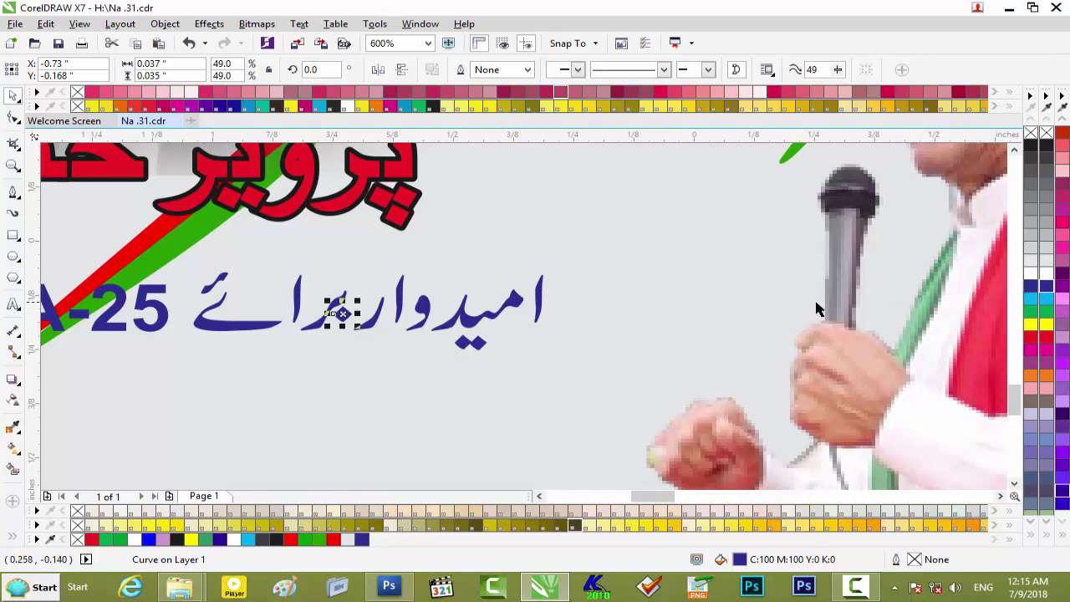
- Move "انتحابی نشان" onto the poster beneath the NA-25 line and scale it to about 1.425 by 0.281 inch
{"action": "scroll", "coordinate": [814, 309], "scroll_direction": "down", "scroll_amount": 4}
{"action": "left_click_drag", "start_coordinate": [676, 496], "coordinate": [749, 497]}
{"action": "left_click_drag", "start_coordinate": [1009, 375], "coordinate": [1018, 328]}
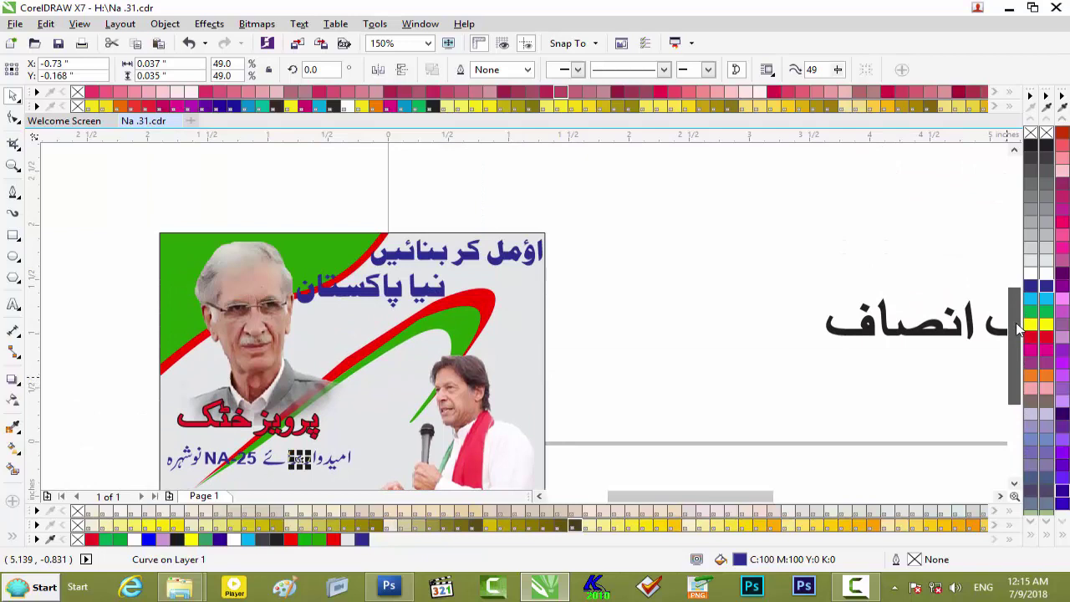
{"action": "left_click_drag", "start_coordinate": [1018, 329], "coordinate": [1012, 380]}
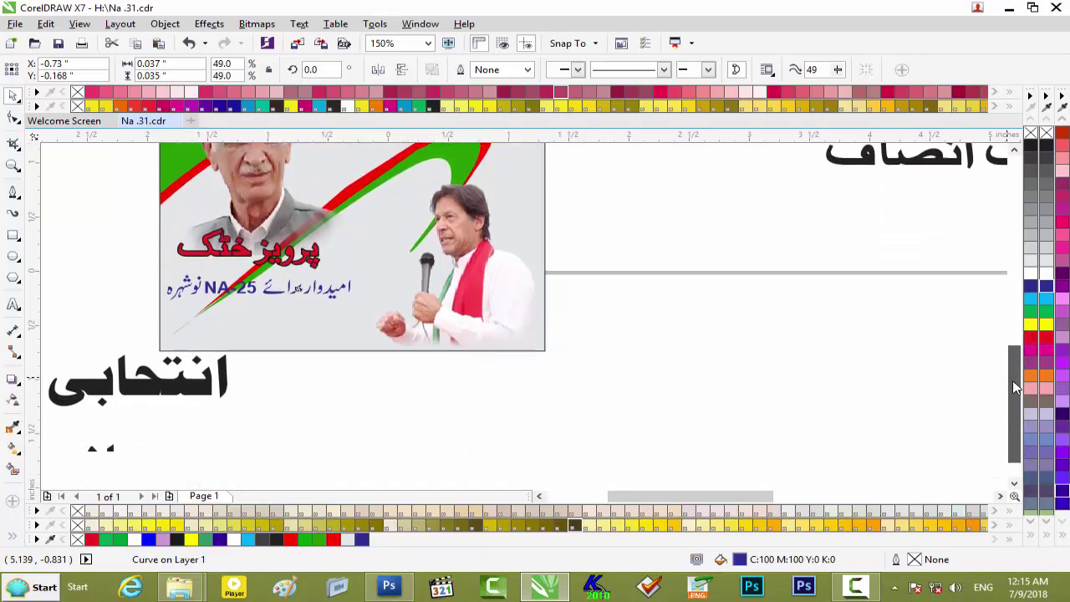
{"action": "left_click", "coordinate": [338, 401]}
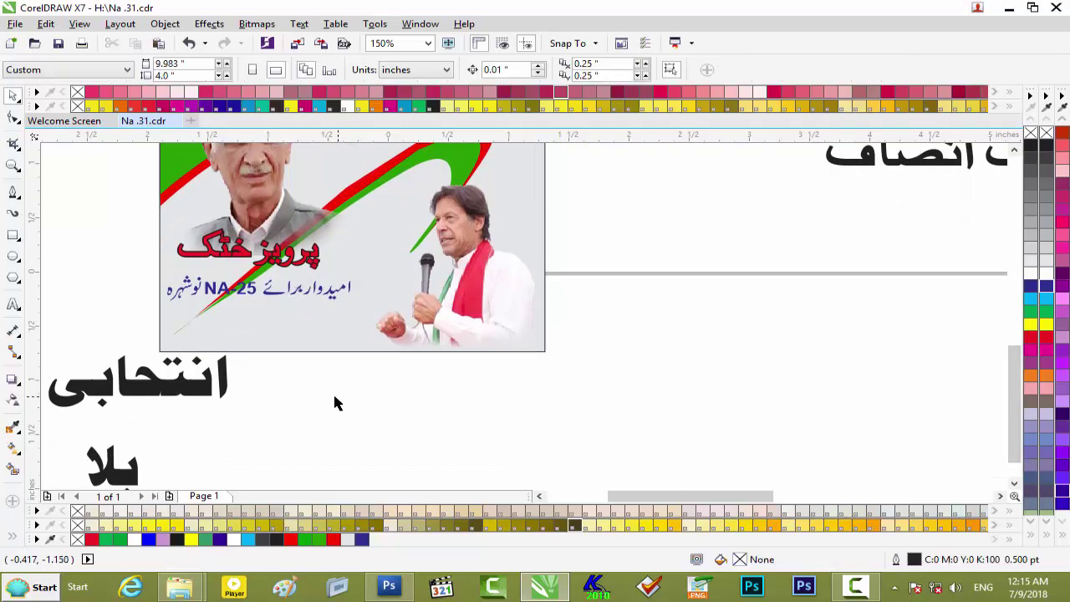
{"action": "left_click", "coordinate": [177, 374]}
{"action": "scroll", "coordinate": [234, 405], "scroll_direction": "down", "scroll_amount": 2}
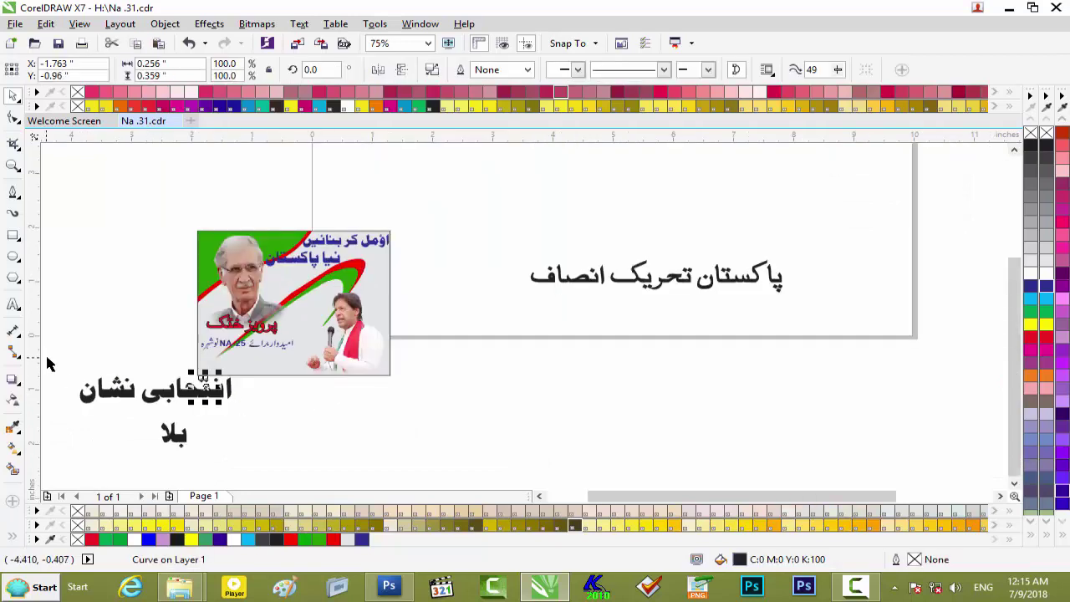
{"action": "left_click_drag", "start_coordinate": [63, 358], "coordinate": [256, 426]}
{"action": "left_click_drag", "start_coordinate": [236, 370], "coordinate": [279, 356]}
{"action": "scroll", "coordinate": [275, 352], "scroll_direction": "up", "scroll_amount": 3}
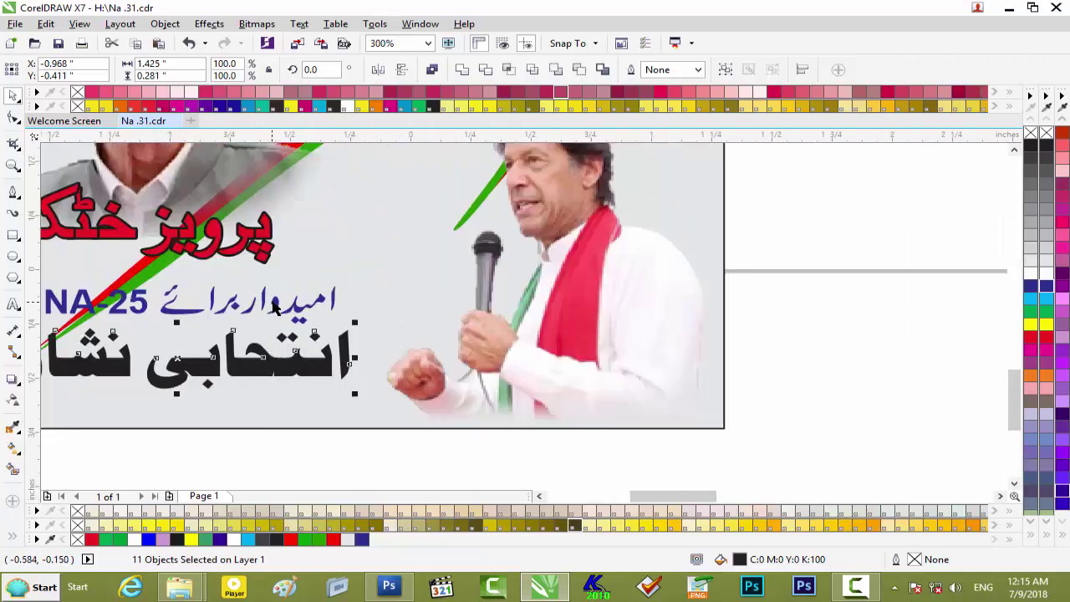
- Nudge the candidate's red name up to about Y 0.285 inch
{"action": "left_click", "coordinate": [275, 307]}
{"action": "left_click", "coordinate": [218, 236]}
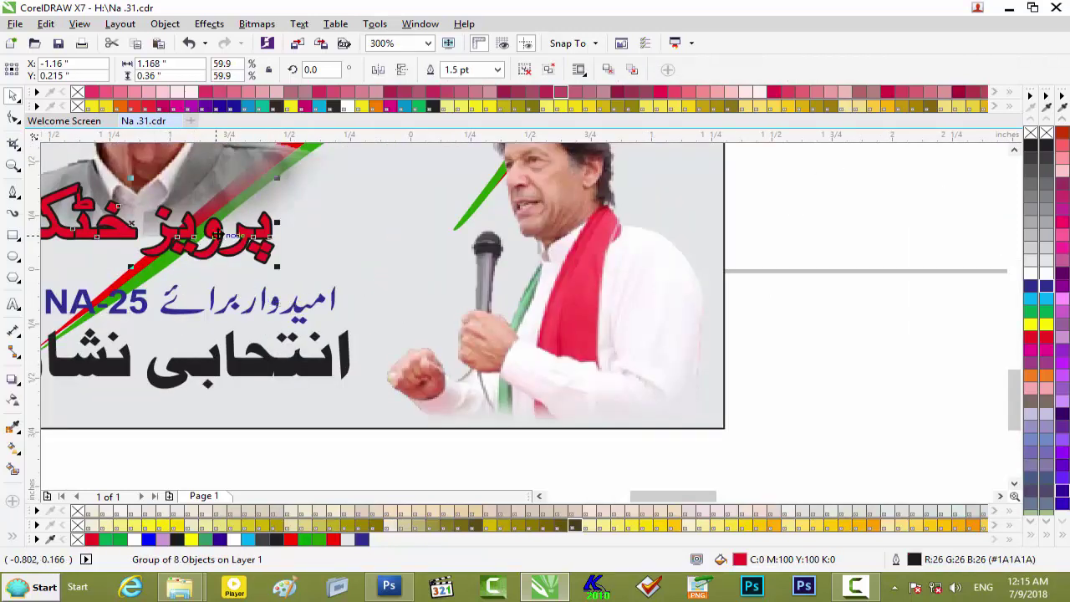
{"action": "key", "text": "Up"}
{"action": "key", "text": "Up"}
{"action": "key", "text": "Up"}
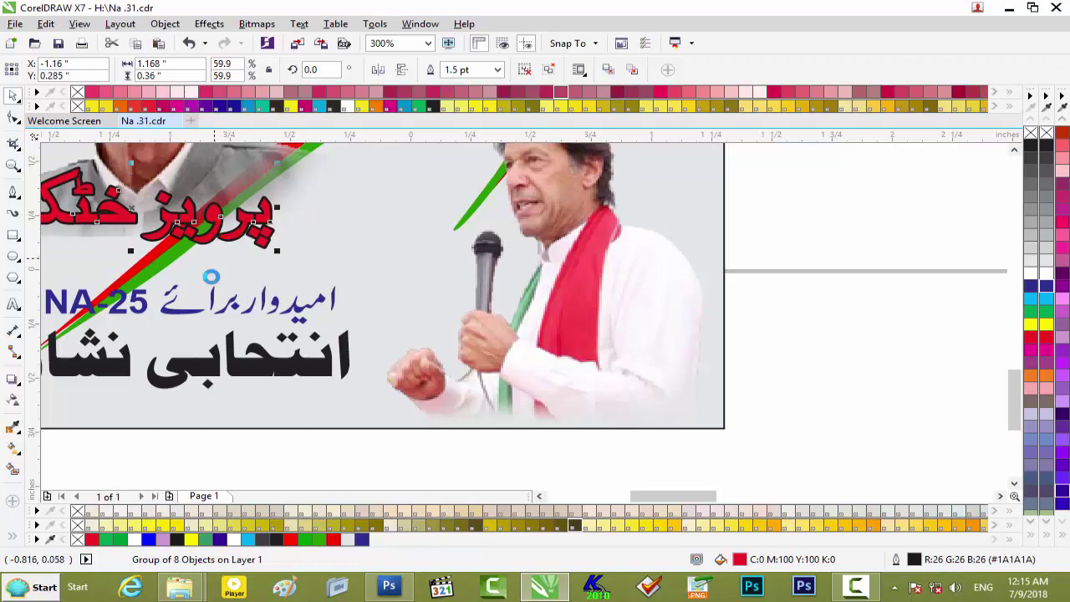
- Nudge the "امیدوار برائے" NA-25 line up and slightly left to about X -1.085, Y 0.004 inch, beneath the candidate's name
{"action": "left_click", "coordinate": [232, 307]}
{"action": "key", "text": "Up"}
{"action": "key", "text": "Up"}
{"action": "key", "text": "Up"}
{"action": "key", "text": "Up"}
{"action": "key", "text": "Up"}
{"action": "key", "text": "Up"}
{"action": "key", "text": "Left"}
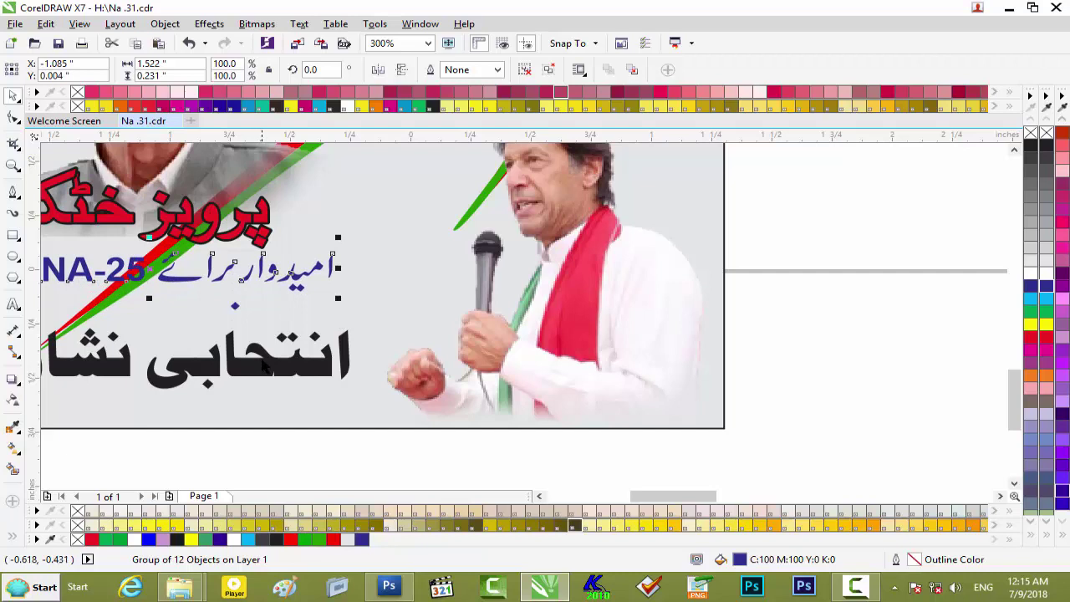
- Select all the letters of "انتحابی نشان" and scale them down to about 1.046 by 0.206 inch
{"action": "left_click", "coordinate": [265, 367]}
{"action": "scroll", "coordinate": [314, 448], "scroll_direction": "down", "scroll_amount": 2}
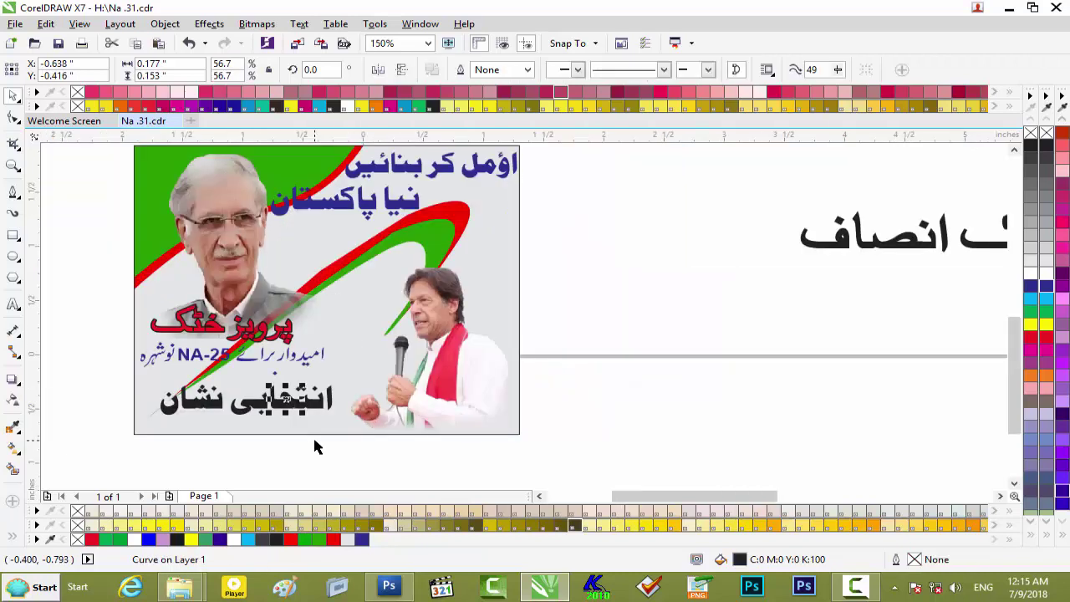
{"action": "left_click", "coordinate": [362, 465]}
{"action": "left_click_drag", "start_coordinate": [147, 363], "coordinate": [118, 385]}
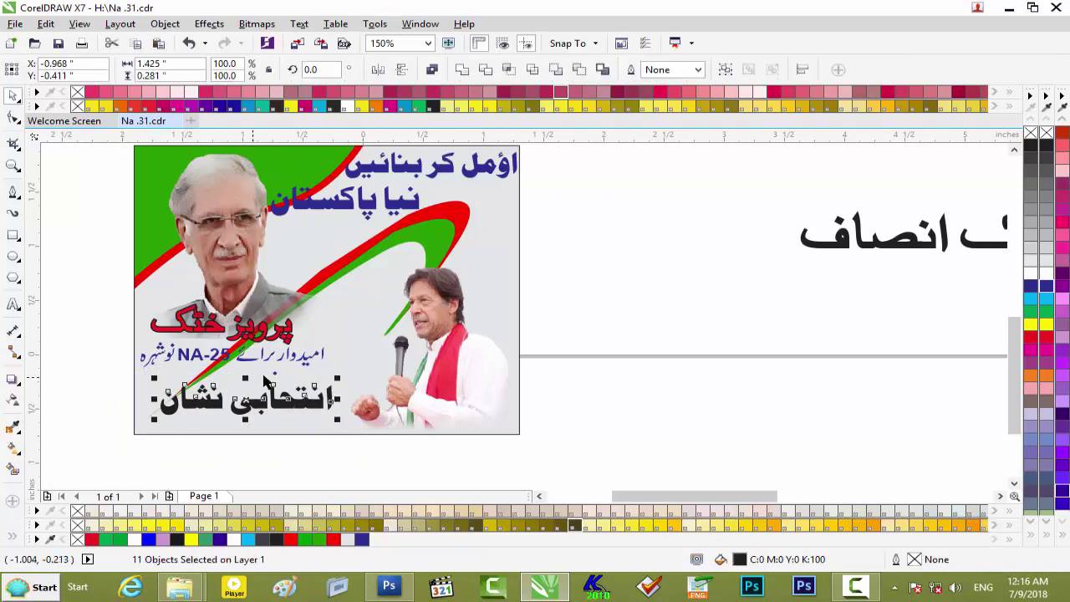
{"action": "left_click_drag", "start_coordinate": [334, 380], "coordinate": [323, 387]}
- Move the small blue dot back under the ب of "برائے", at about X -0.738, Y -0.021 inch
{"action": "scroll", "coordinate": [276, 378], "scroll_direction": "up", "scroll_amount": 2}
{"action": "left_click", "coordinate": [273, 362]}
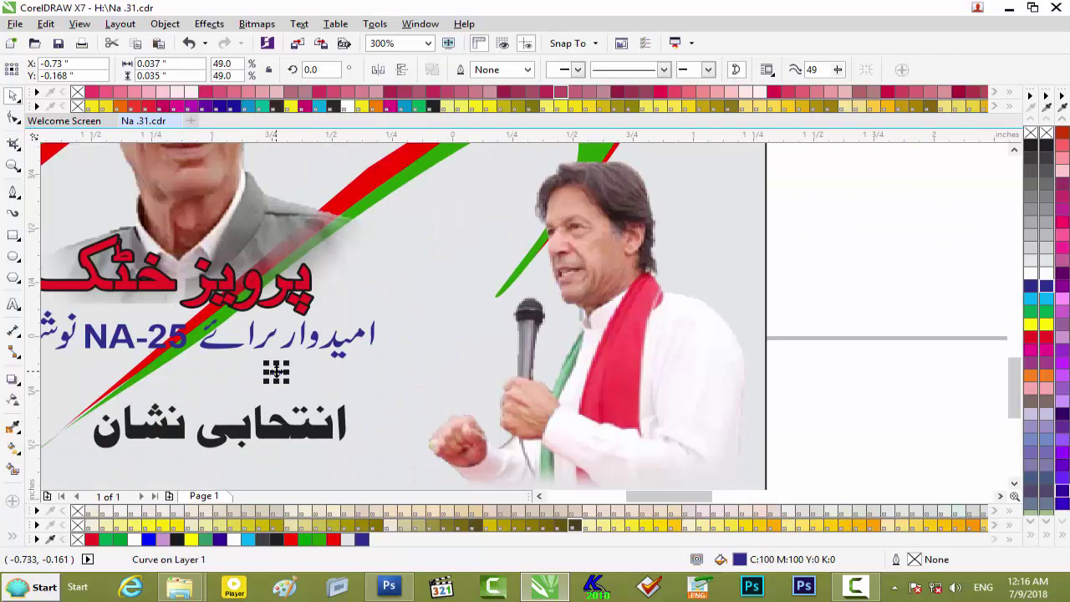
{"action": "left_click_drag", "start_coordinate": [274, 360], "coordinate": [269, 343]}
{"action": "key", "text": "Right"}
{"action": "key", "text": "Right"}
{"action": "key", "text": "Up"}
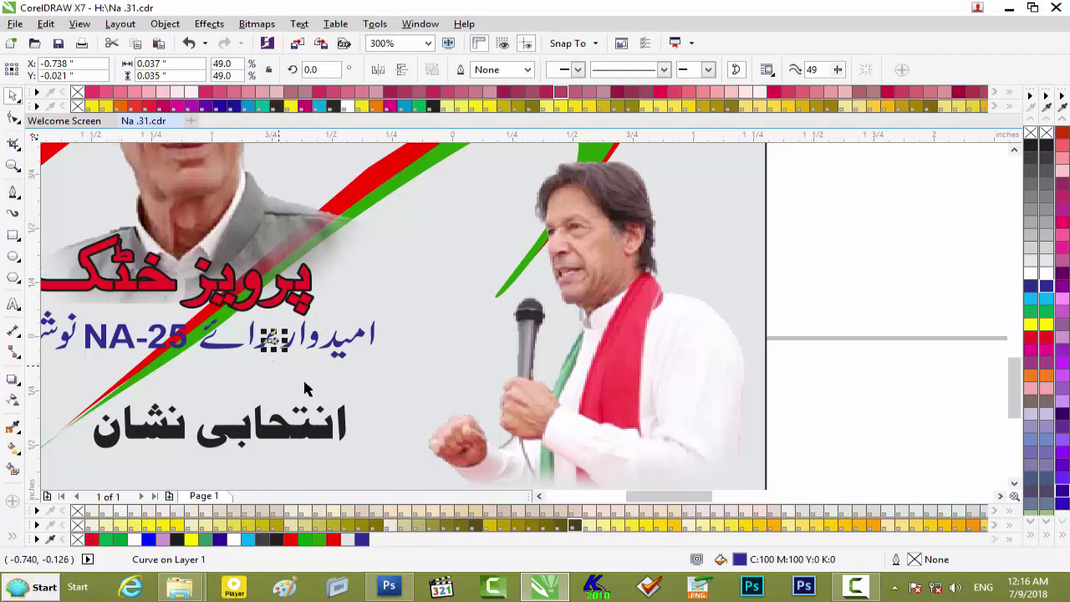
- Group the letters of "انتحابی نشان" into one object and deselect it
{"action": "left_click_drag", "start_coordinate": [1013, 395], "coordinate": [1013, 423]}
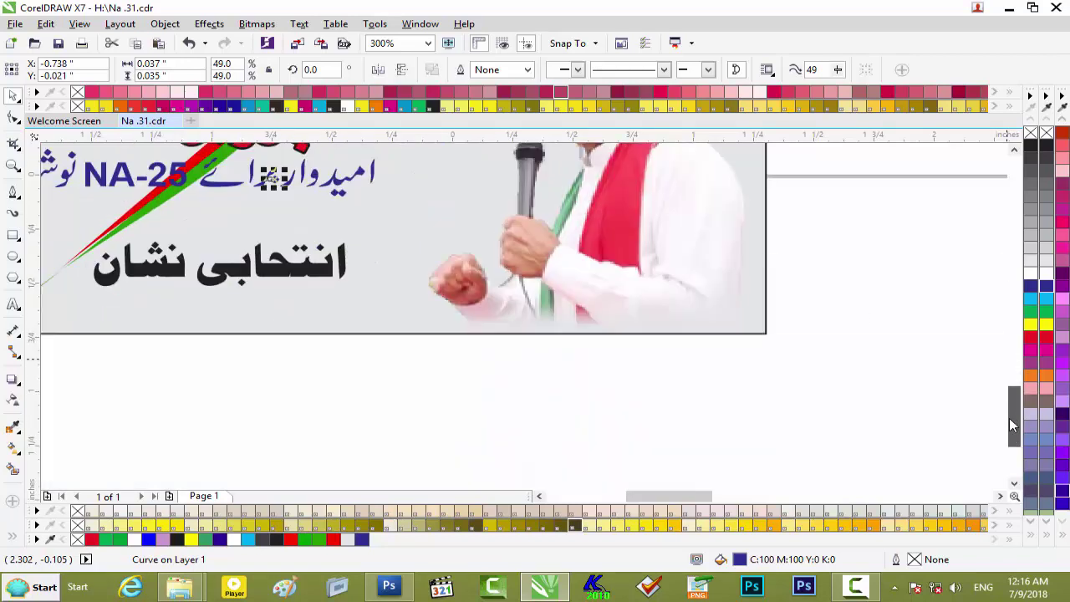
{"action": "left_click", "coordinate": [889, 392]}
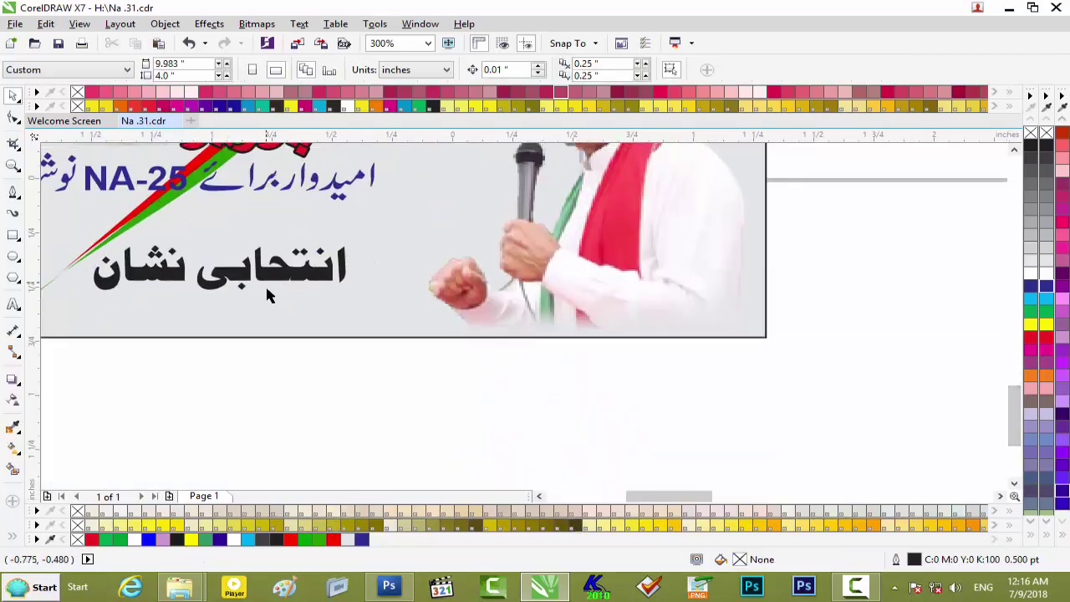
{"action": "left_click_drag", "start_coordinate": [332, 399], "coordinate": [77, 242]}
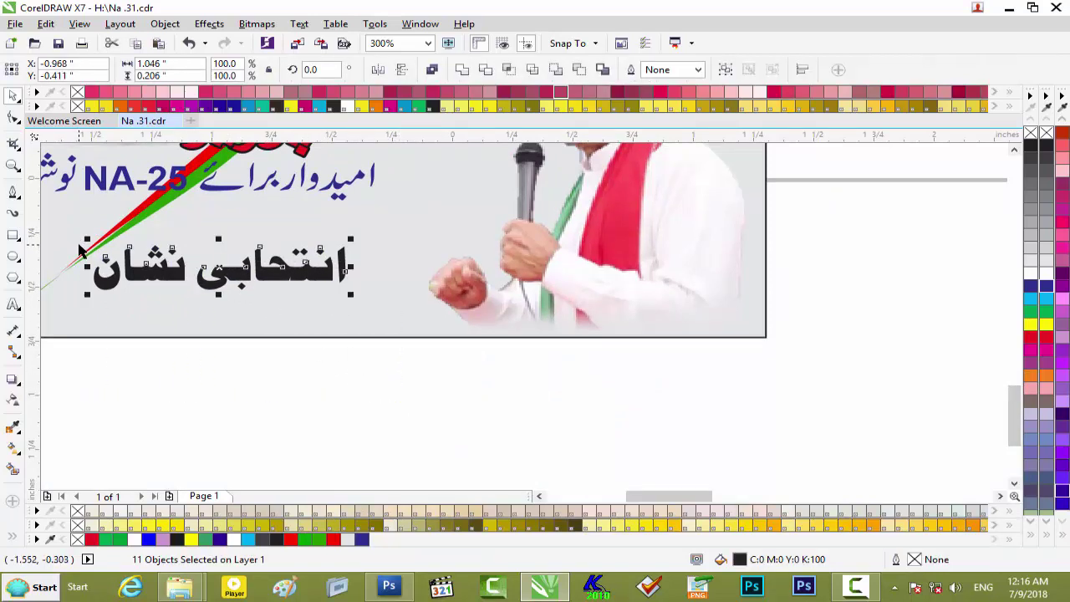
{"action": "key", "text": "ctrl+g"}
{"action": "left_click", "coordinate": [382, 373]}
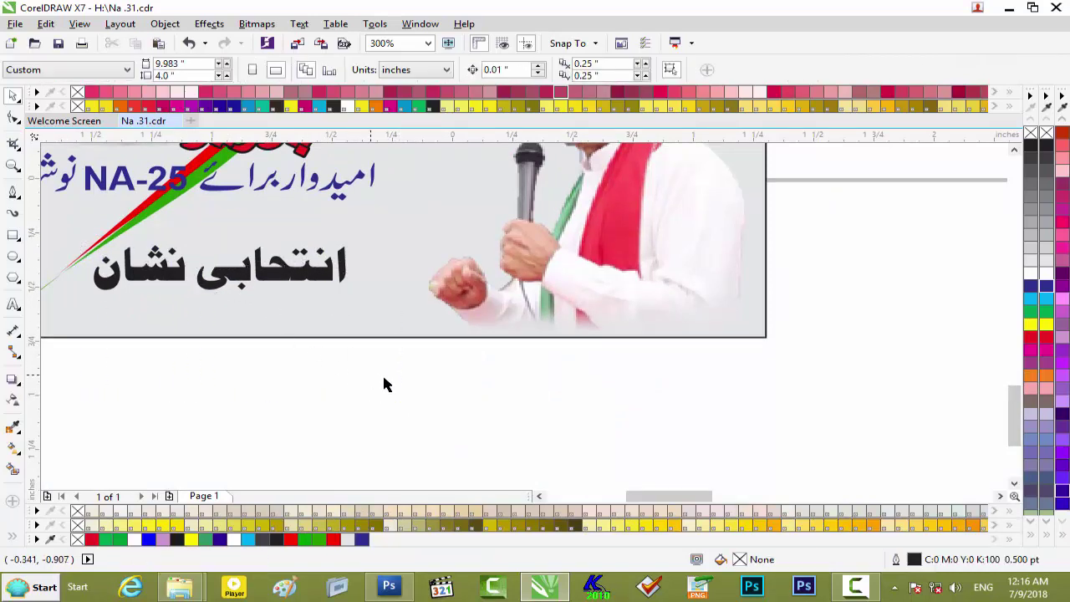
- Import hOPE bAT (1).psd from the NA .25 folder into the drawing and ungroup its two bats
{"action": "left_click", "coordinate": [1035, 9]}
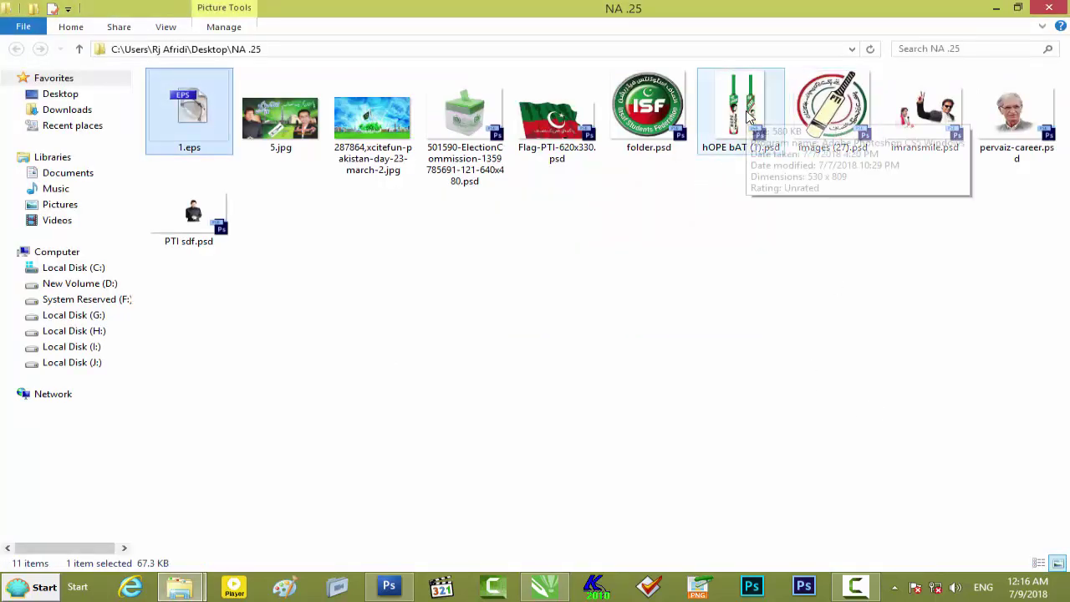
{"action": "left_click_drag", "start_coordinate": [746, 117], "coordinate": [627, 425]}
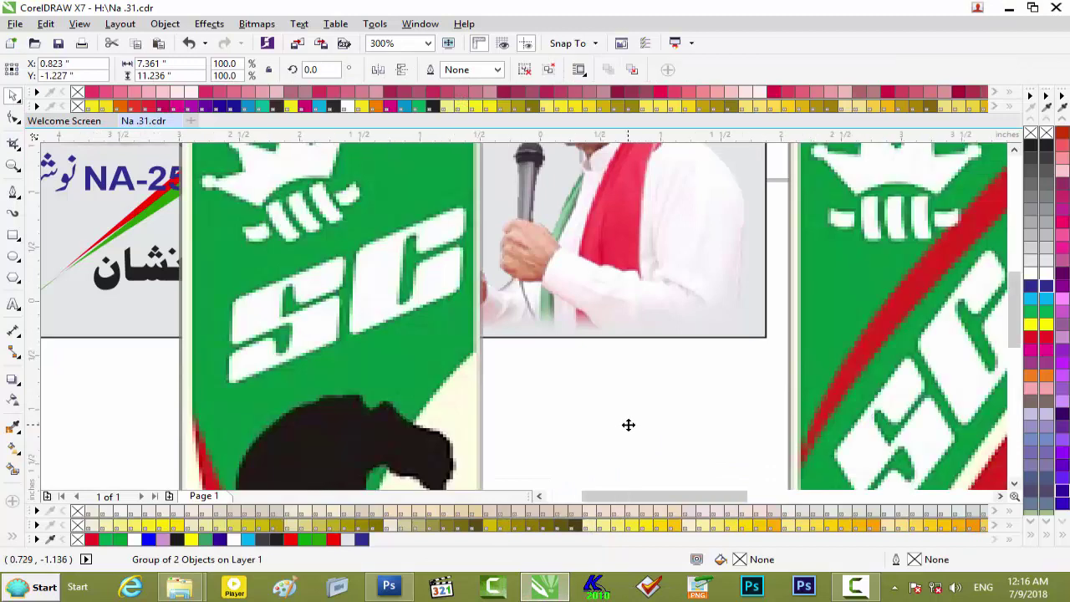
{"action": "scroll", "coordinate": [623, 415], "scroll_direction": "down", "scroll_amount": 4}
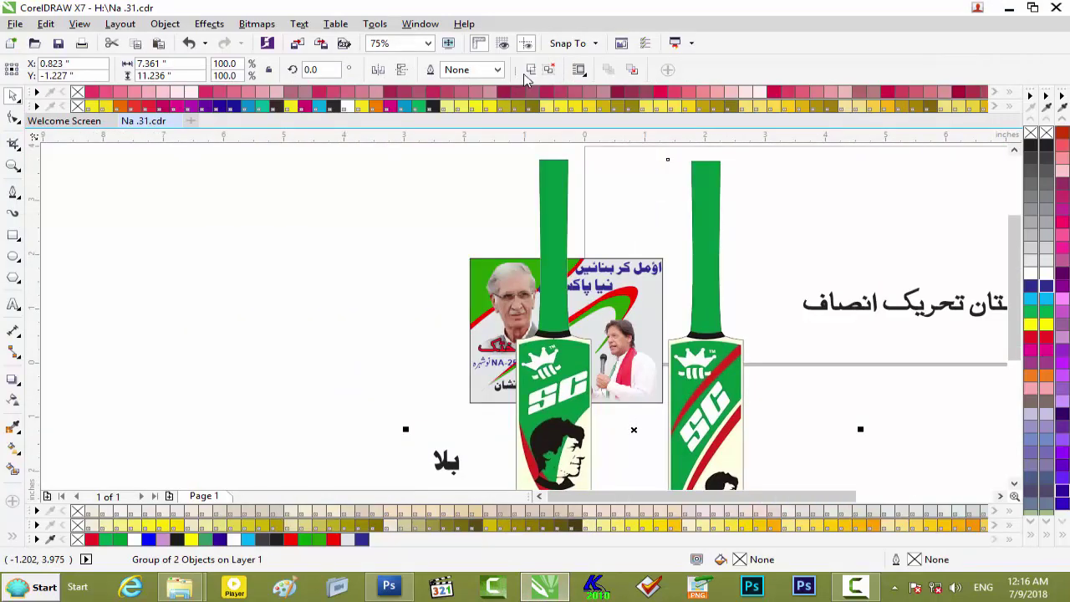
{"action": "left_click", "coordinate": [357, 322]}
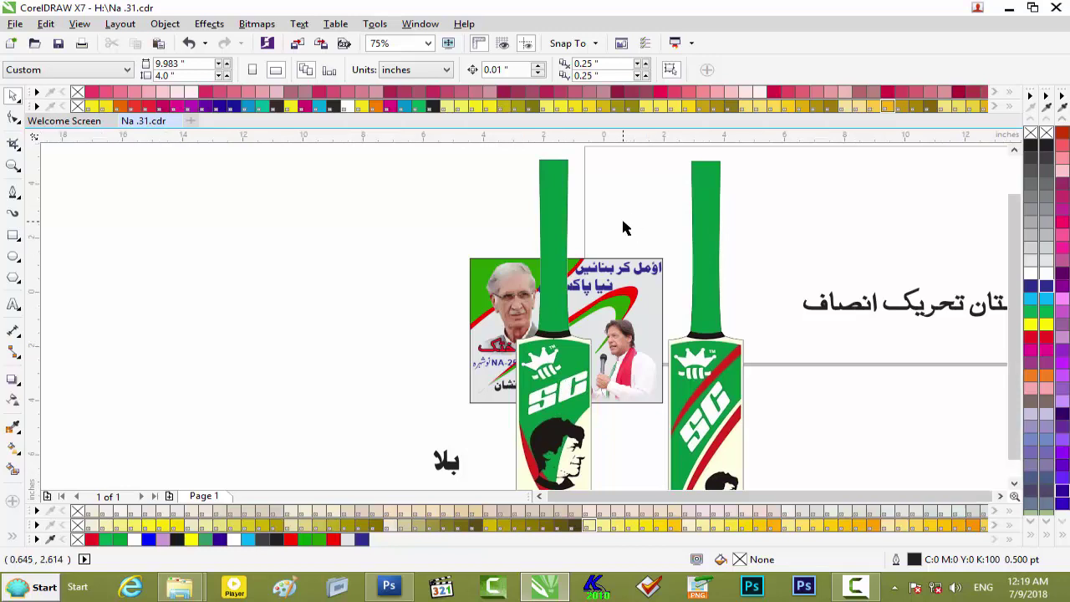
- Move the "HOPE New Pakistan" bat to the empty area left of the poster and delete the other bat
{"action": "scroll", "coordinate": [621, 216], "scroll_direction": "down", "scroll_amount": 1}
{"action": "left_click_drag", "start_coordinate": [602, 213], "coordinate": [312, 204]}
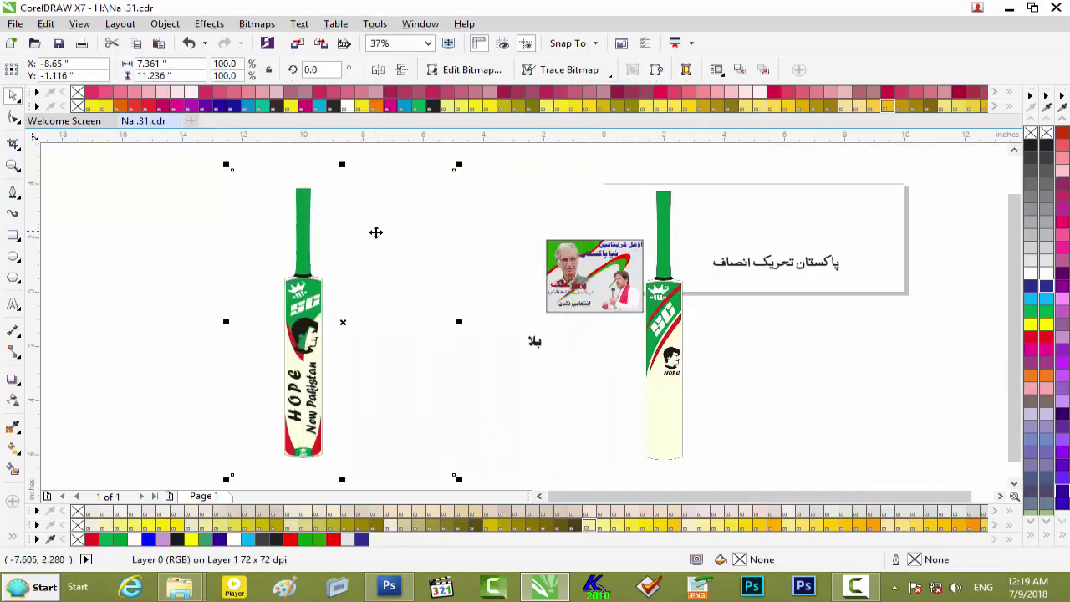
{"action": "left_click", "coordinate": [673, 310]}
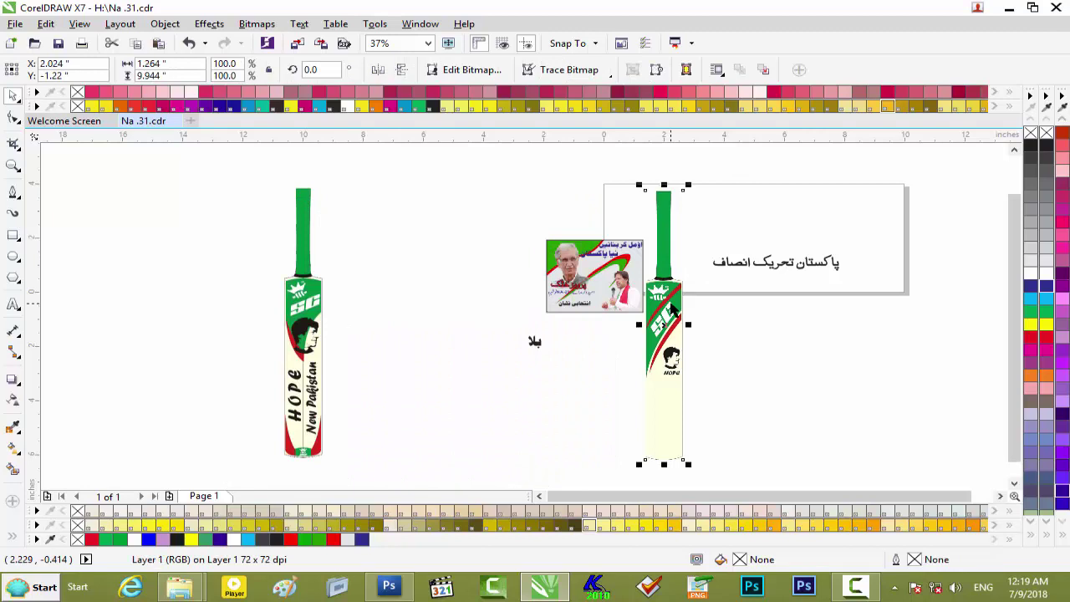
{"action": "key", "text": "Delete"}
- Scale the remaining bat to 8.5% and place it on the poster's lower middle at about X -0.299, Y -0.254 inch
{"action": "left_click", "coordinate": [327, 215]}
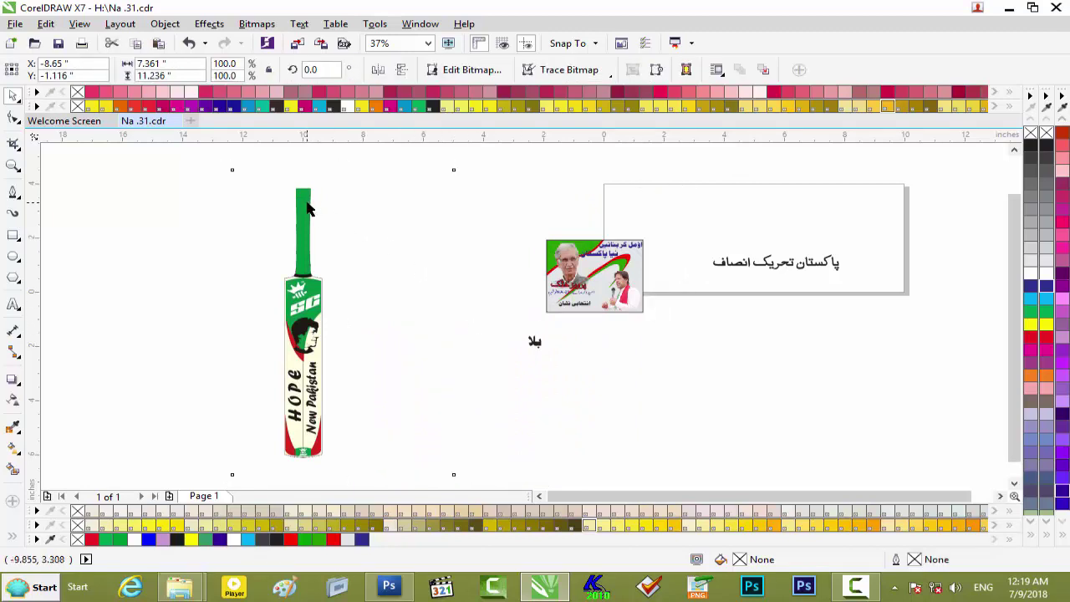
{"action": "left_click_drag", "start_coordinate": [461, 166], "coordinate": [594, 310]}
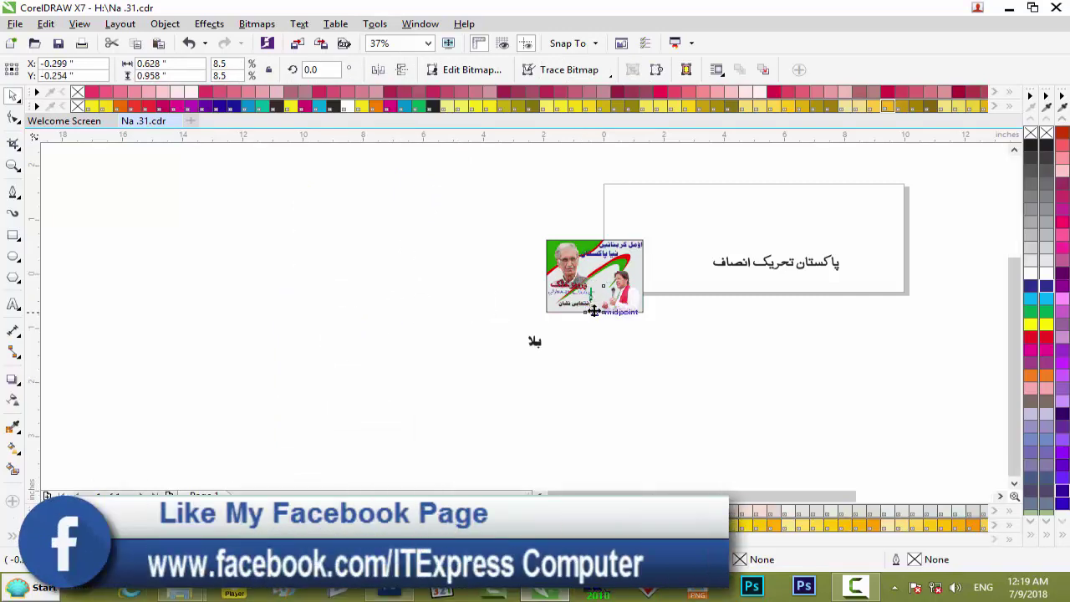
- Rotate the bat on the poster's lower middle to about 341.8° so it leans to the right
{"action": "scroll", "coordinate": [594, 310], "scroll_direction": "up", "scroll_amount": 4}
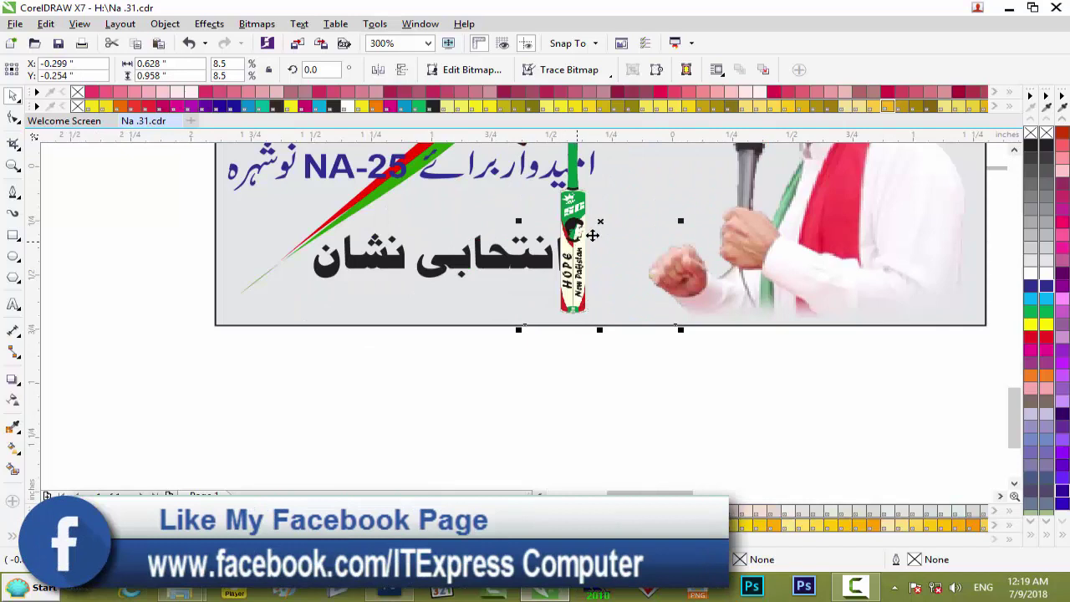
{"action": "left_click_drag", "start_coordinate": [1013, 418], "coordinate": [1014, 385]}
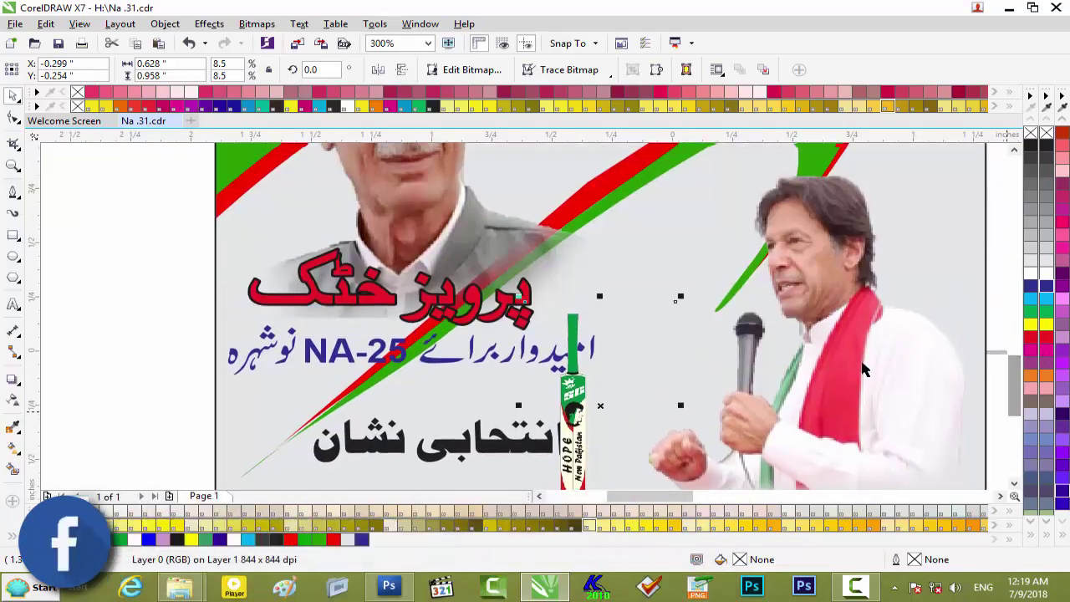
{"action": "left_click", "coordinate": [573, 328]}
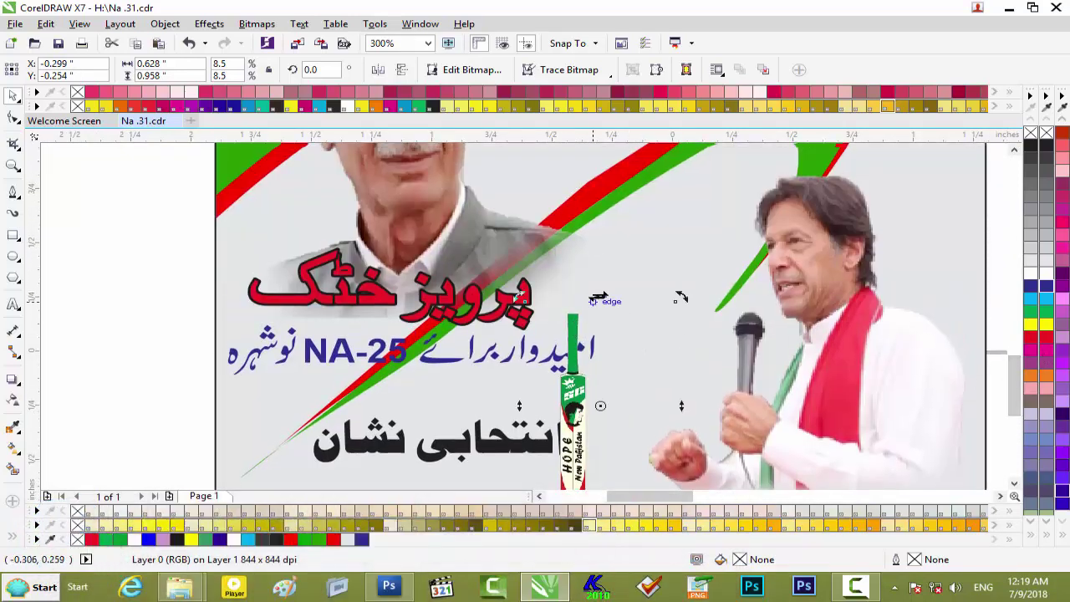
{"action": "left_click_drag", "start_coordinate": [681, 296], "coordinate": [703, 337]}
- Place the tilted bat between the "انتحابی نشان" text and the leader's photo, at about X -0.137, Y -0.332 inch, and deselect it
{"action": "left_click_drag", "start_coordinate": [582, 391], "coordinate": [613, 405]}
{"action": "left_click_drag", "start_coordinate": [1017, 386], "coordinate": [1017, 401]}
{"action": "left_click_drag", "start_coordinate": [615, 288], "coordinate": [615, 294]}
{"action": "key", "text": "Right"}
{"action": "key", "text": "Right"}
{"action": "key", "text": "Up"}
{"action": "key", "text": "Up"}
{"action": "key", "text": "Right"}
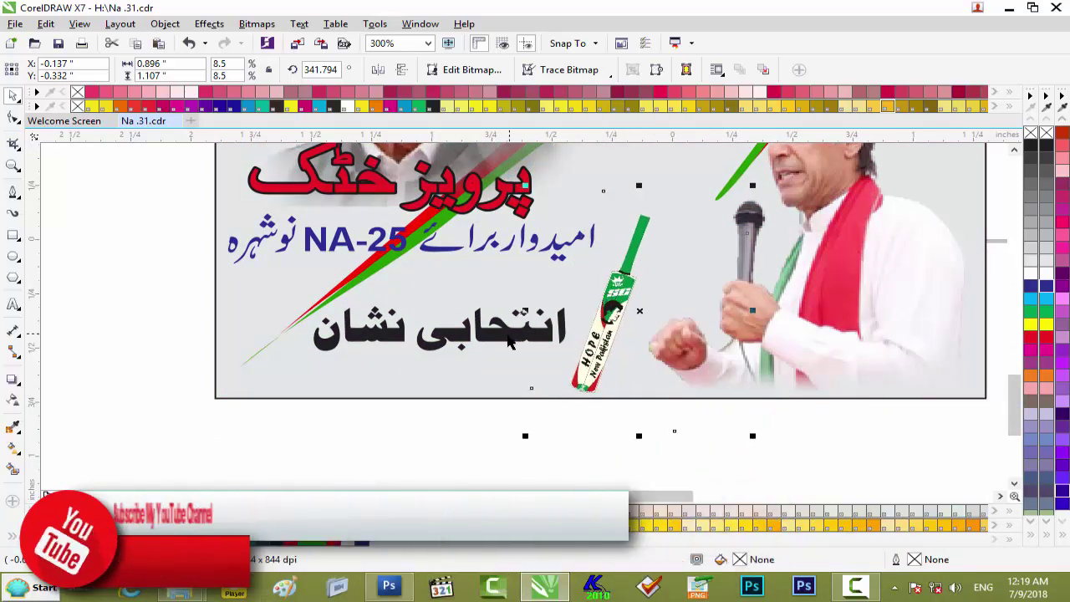
{"action": "left_click", "coordinate": [447, 421]}
- Group the parts of the "بلا" text and move it from below the poster to under the "انتحابی نشان" text
{"action": "scroll", "coordinate": [447, 421], "scroll_direction": "down", "scroll_amount": 2}
{"action": "left_click_drag", "start_coordinate": [1014, 378], "coordinate": [982, 420]}
{"action": "left_click_drag", "start_coordinate": [354, 370], "coordinate": [238, 474]}
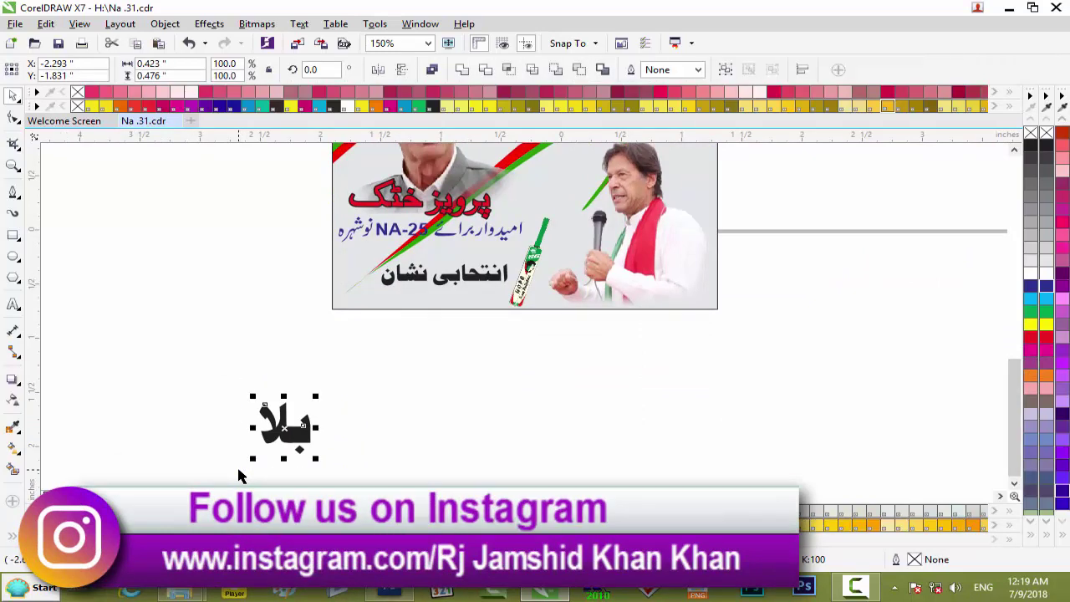
{"action": "left_click_drag", "start_coordinate": [272, 425], "coordinate": [461, 307]}
- Nudge the "انتحابی نشان" text up to about Y -0.27 inch, just below the NA-25 line
{"action": "scroll", "coordinate": [461, 308], "scroll_direction": "up", "scroll_amount": 2}
{"action": "left_click", "coordinate": [433, 242]}
{"action": "key", "text": "Up"}
{"action": "key", "text": "Up"}
{"action": "key", "text": "Up"}
{"action": "key", "text": "Up"}
{"action": "key", "text": "Up"}
{"action": "key", "text": "Up"}
{"action": "key", "text": "Up"}
{"action": "key", "text": "Up"}
{"action": "key", "text": "Up"}
{"action": "key", "text": "Up"}
{"action": "key", "text": "Up"}
{"action": "key", "text": "Up"}
{"action": "key", "text": "Up"}
{"action": "key", "text": "Up"}
{"action": "key", "text": "Up"}
{"action": "key", "text": "Up"}
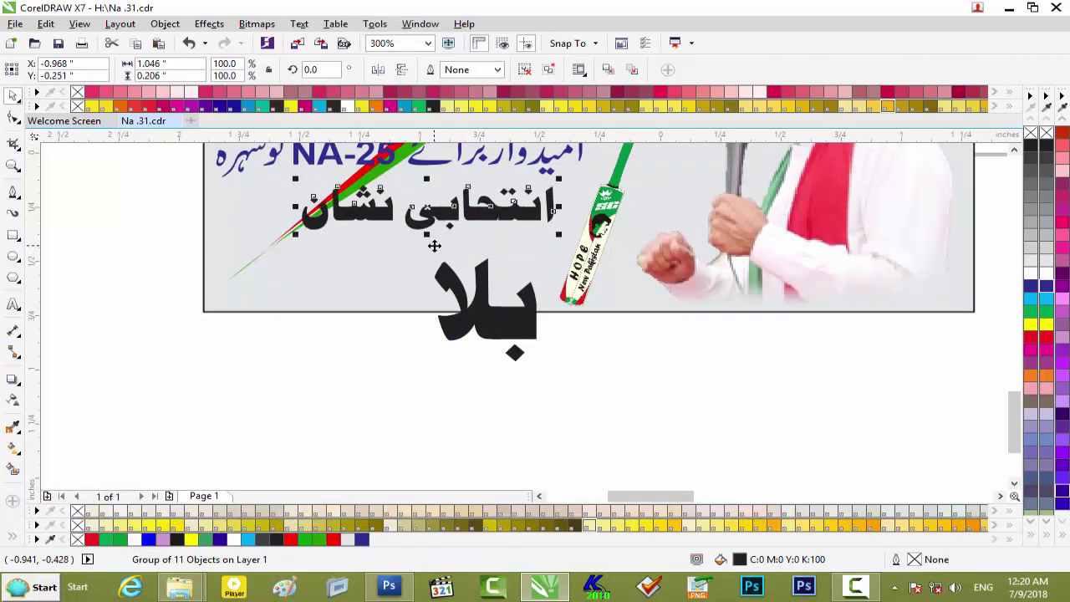
- Scale the "بلا" text to 54.4% at about X -0.62, Y -0.581 inch and fill it with violet-blue #6633FF
{"action": "left_click", "coordinate": [483, 308]}
{"action": "left_click_drag", "start_coordinate": [539, 257], "coordinate": [510, 285]}
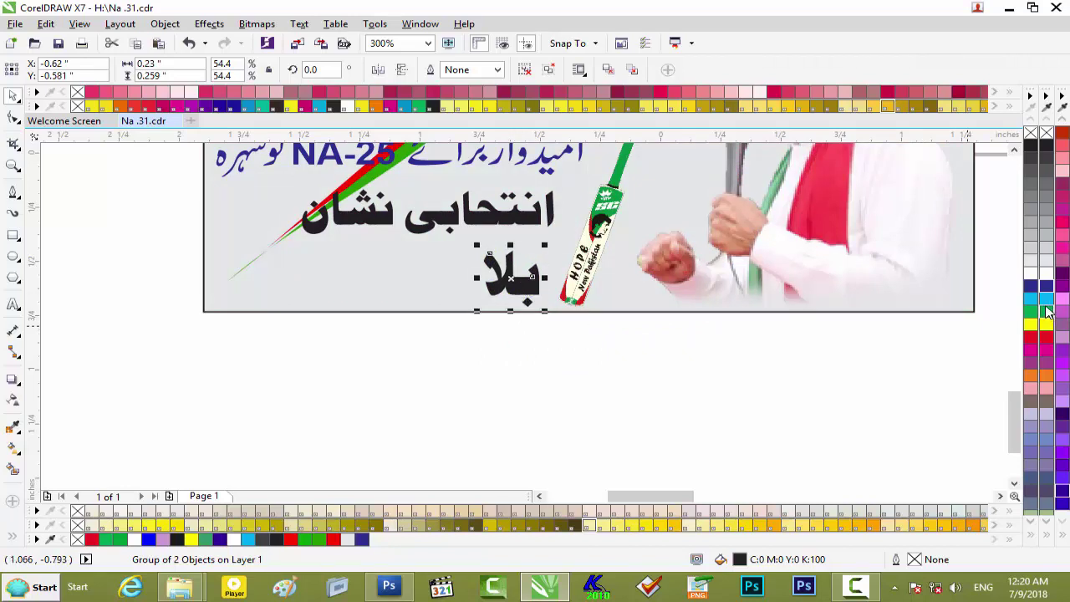
{"action": "left_click", "coordinate": [1045, 299]}
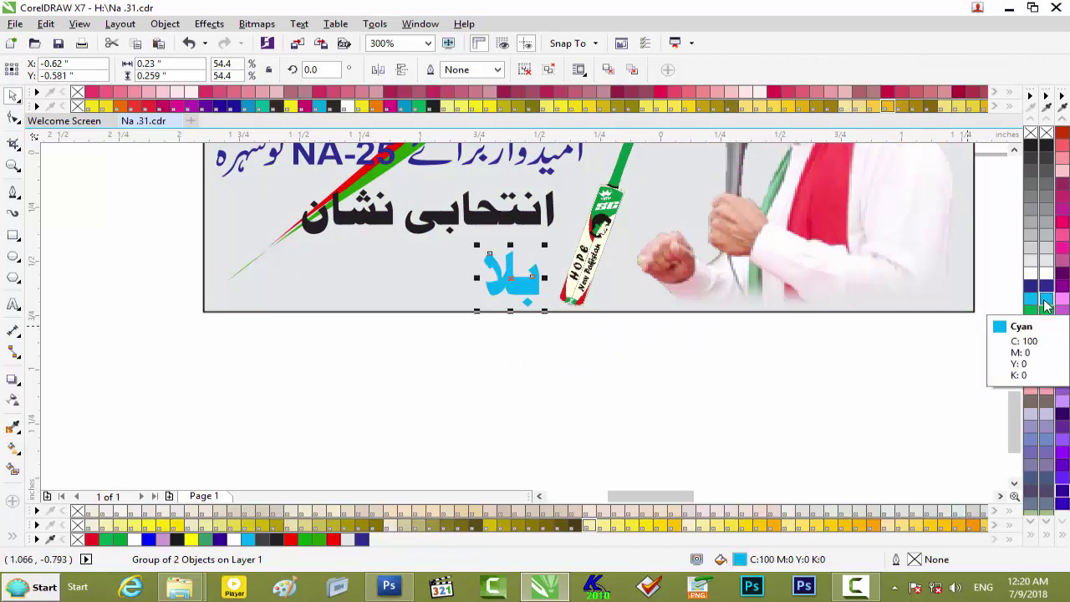
{"action": "left_click", "coordinate": [1063, 480]}
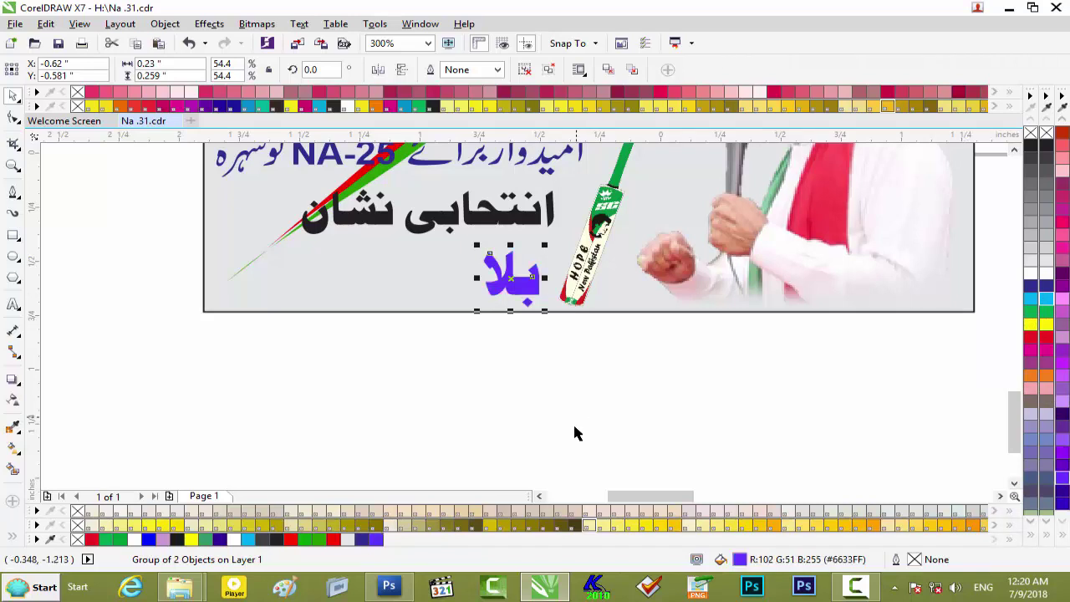
{"action": "left_click", "coordinate": [573, 422]}
- Try a white fill on the "انتحابی نشان" text and return it to black
{"action": "left_click", "coordinate": [505, 219]}
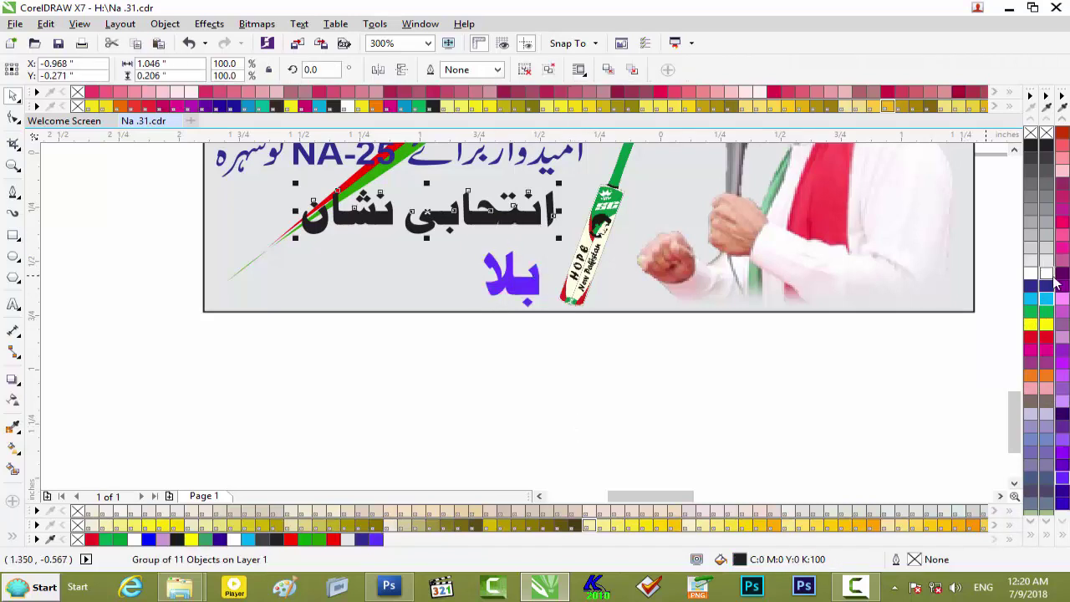
{"action": "left_click", "coordinate": [1044, 271]}
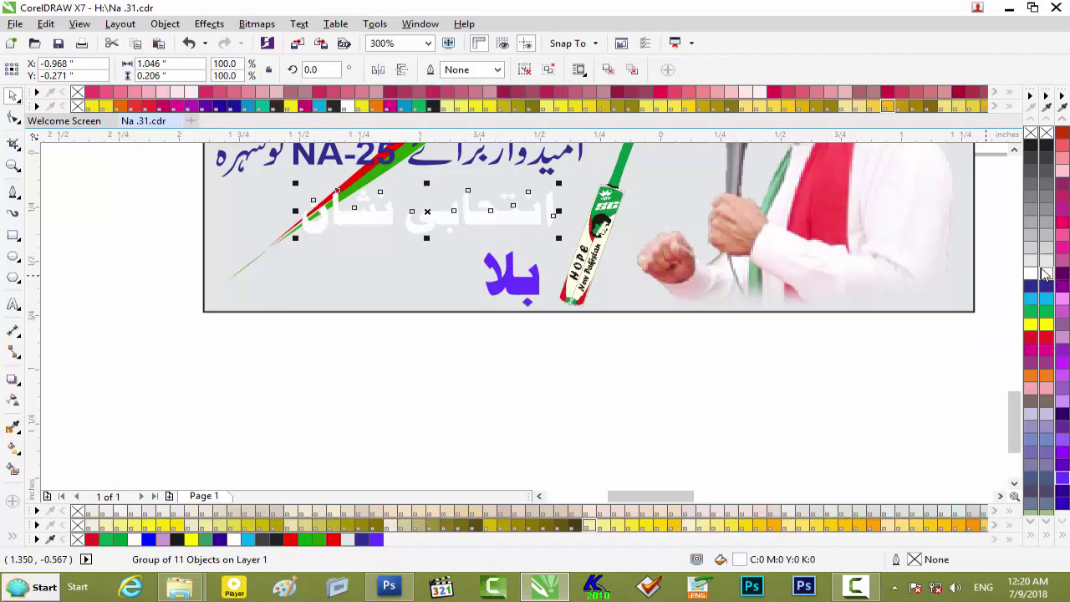
{"action": "left_click", "coordinate": [1031, 145]}
{"action": "left_click", "coordinate": [466, 379]}
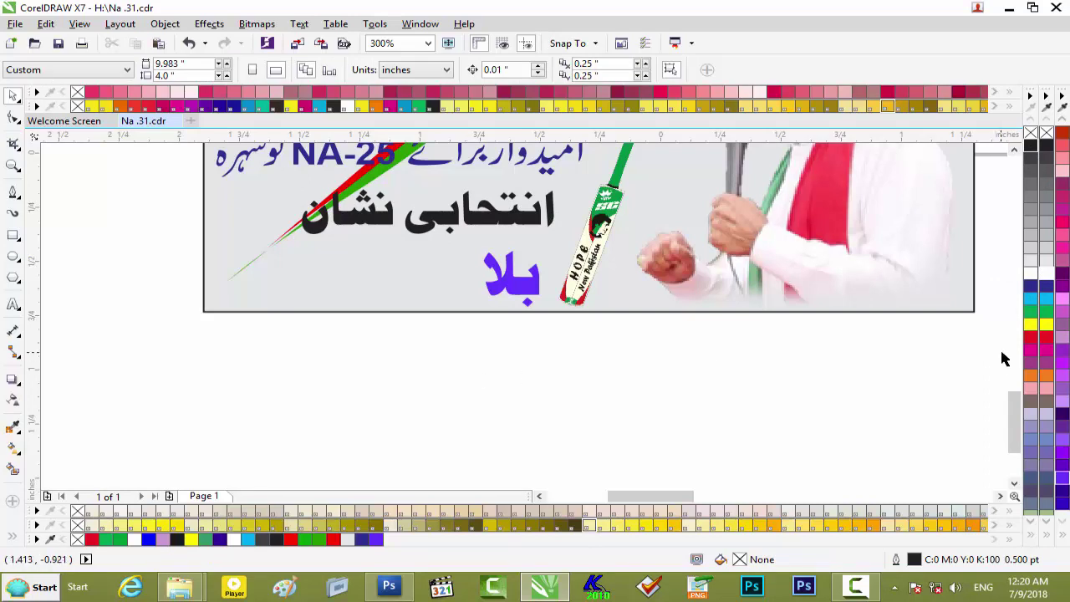
- Set a white 1.0 pt outline for the "انتحابی نشان" text
{"action": "scroll", "coordinate": [1020, 423], "scroll_direction": "up", "scroll_amount": 3}
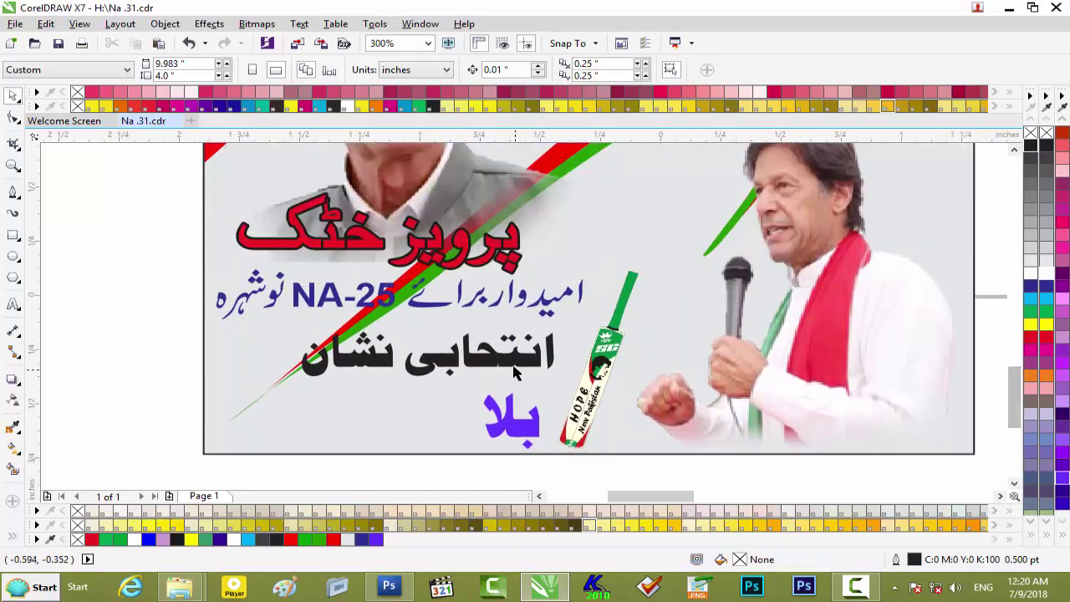
{"action": "left_click", "coordinate": [514, 366]}
{"action": "key", "text": "F12"}
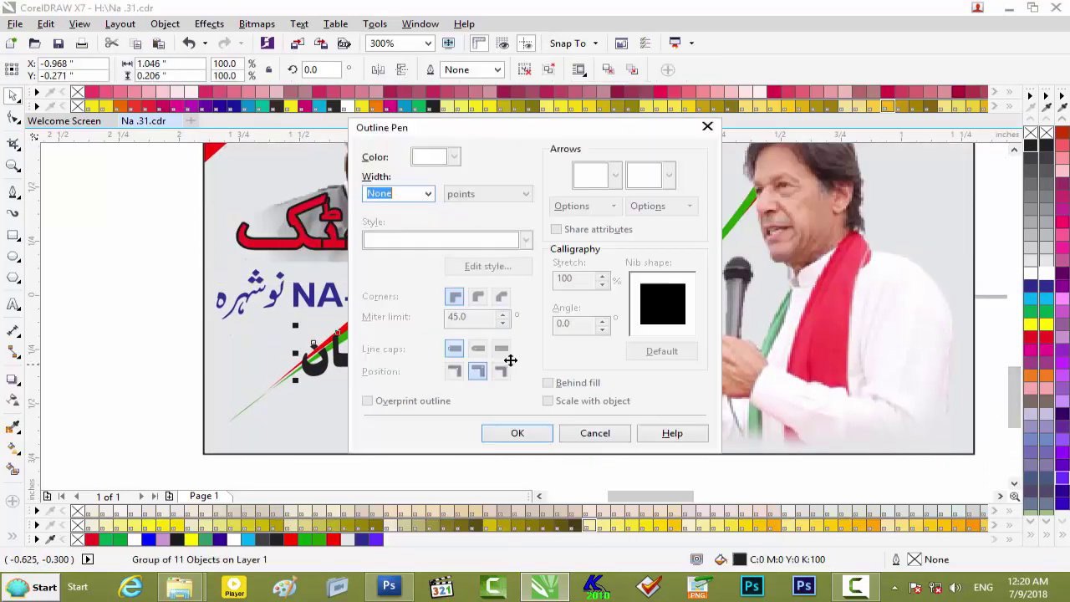
{"action": "left_click", "coordinate": [426, 193]}
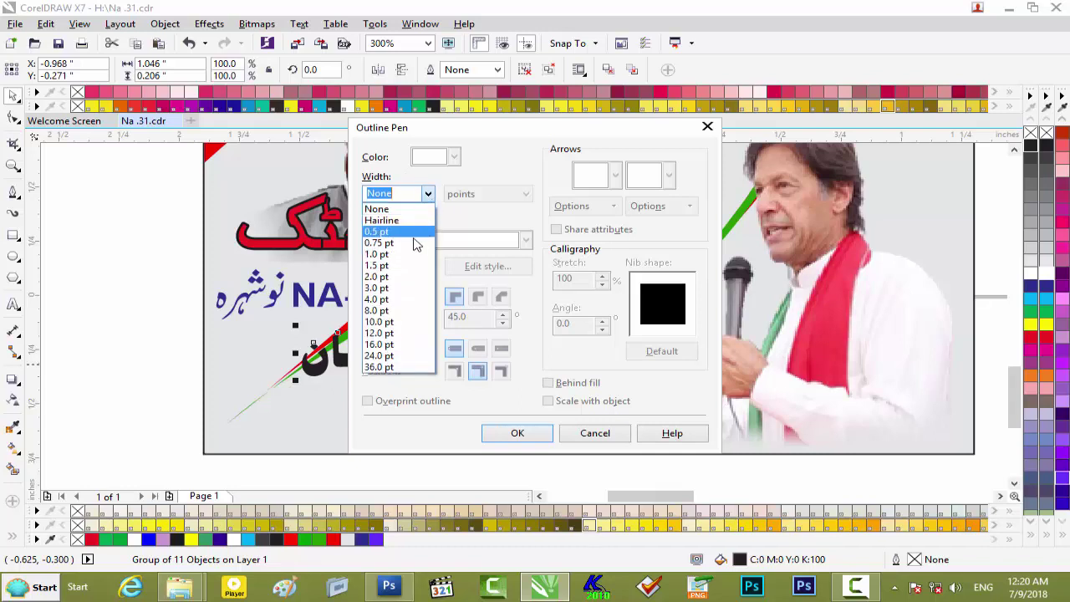
{"action": "left_click", "coordinate": [407, 254]}
{"action": "left_click", "coordinate": [453, 157]}
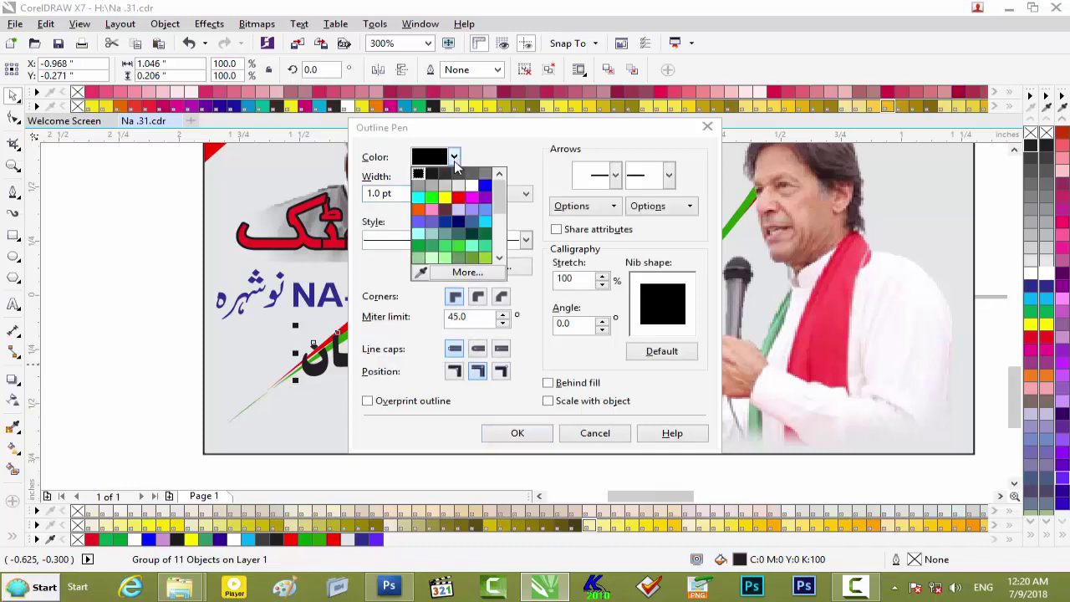
{"action": "left_click", "coordinate": [472, 185]}
- Give the text's outline round corners and round line caps, place it behind the fill, and apply the settings
{"action": "left_click", "coordinate": [478, 296]}
{"action": "left_click", "coordinate": [477, 347]}
{"action": "left_click", "coordinate": [575, 383]}
{"action": "left_click", "coordinate": [575, 401]}
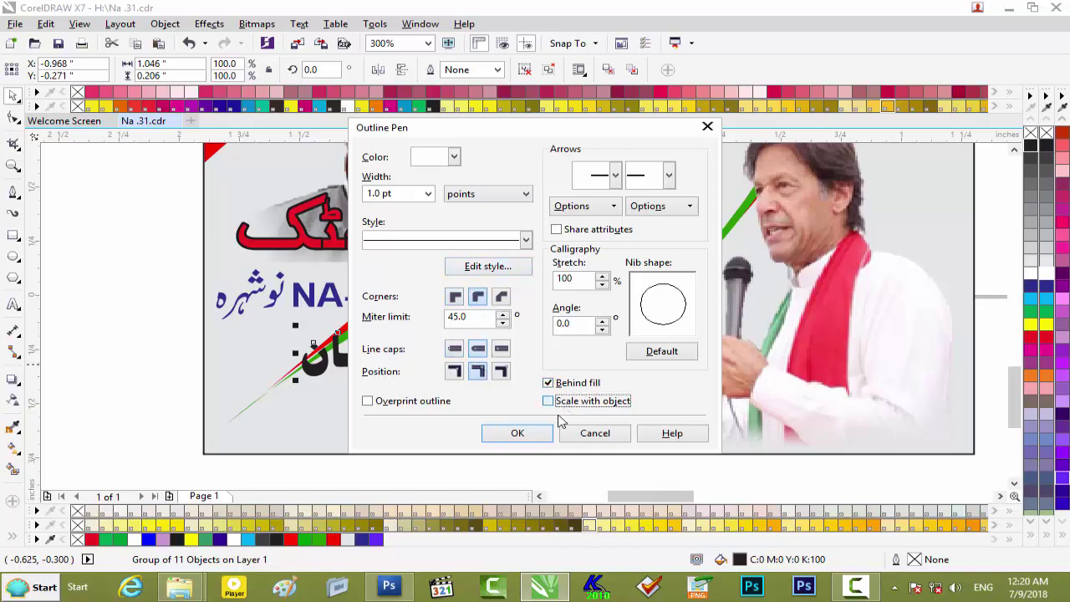
{"action": "left_click", "coordinate": [518, 433]}
{"action": "left_click", "coordinate": [467, 474]}
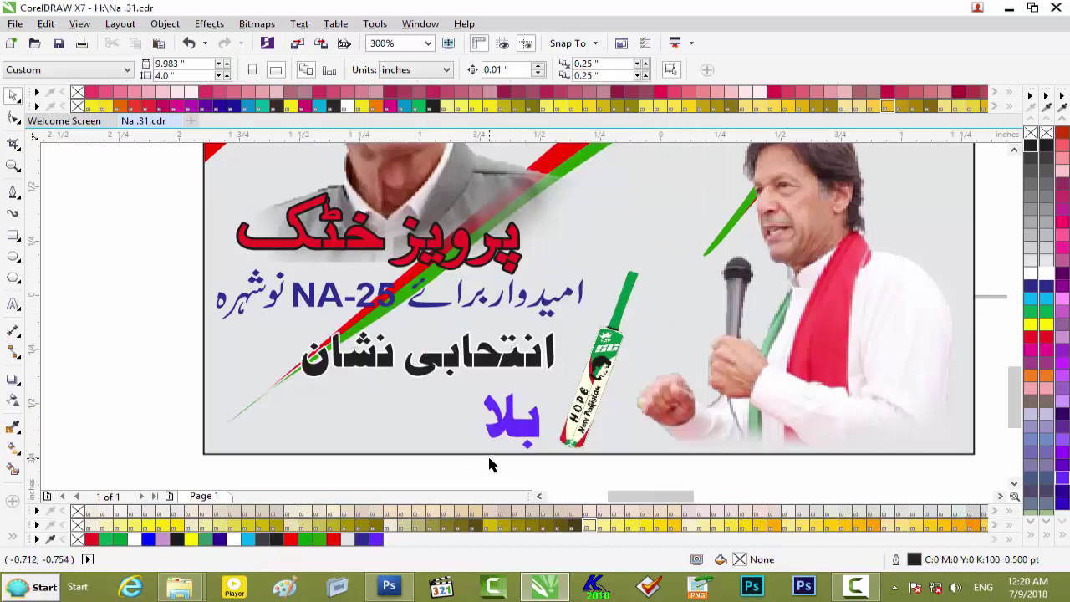
- Delete the leftover "پاکستان تحریک انصاف" text from the page to the right of the poster
{"action": "scroll", "coordinate": [490, 466], "scroll_direction": "down", "scroll_amount": 1}
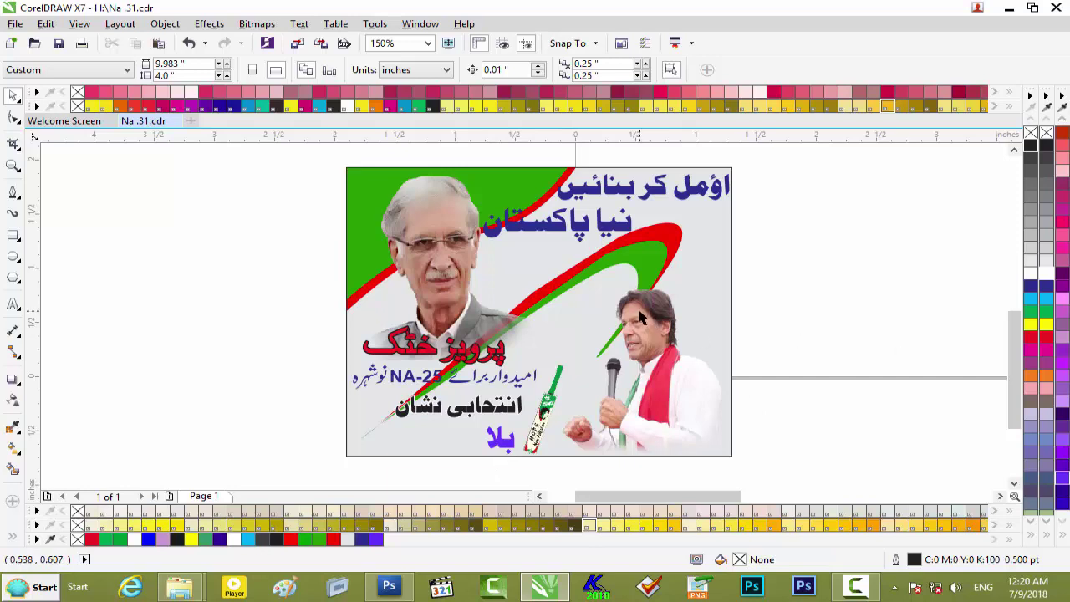
{"action": "scroll", "coordinate": [746, 199], "scroll_direction": "down", "scroll_amount": 1}
{"action": "scroll", "coordinate": [746, 198], "scroll_direction": "up", "scroll_amount": 1}
{"action": "scroll", "coordinate": [746, 199], "scroll_direction": "down", "scroll_amount": 1}
{"action": "left_click_drag", "start_coordinate": [860, 193], "coordinate": [914, 284]}
{"action": "key", "text": "Delete"}
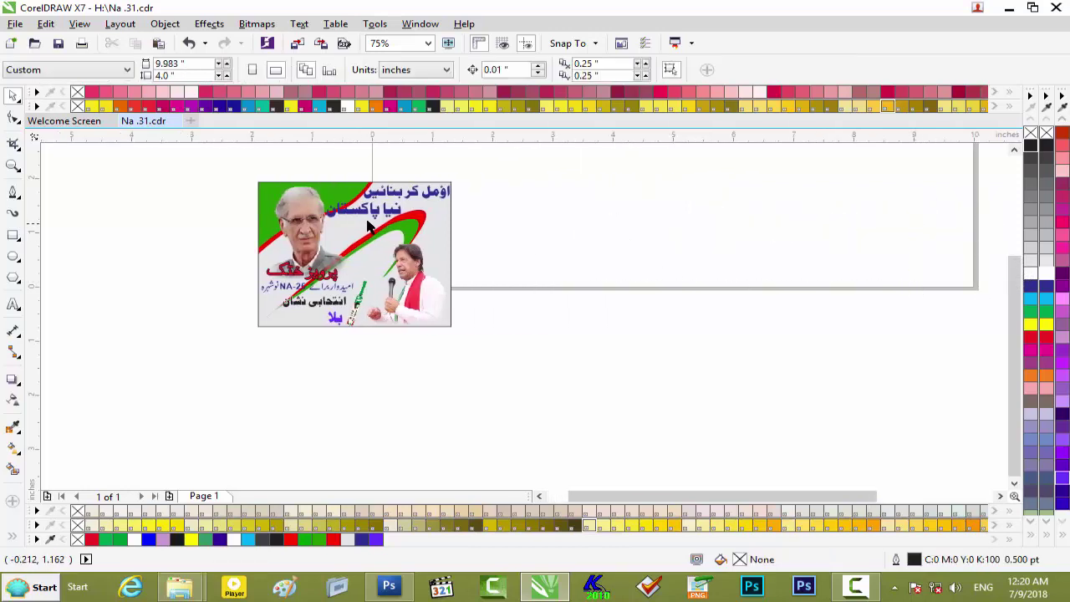
- Remove the outline from the poster's background frame and deselect the artwork
{"action": "left_click_drag", "start_coordinate": [199, 158], "coordinate": [470, 345]}
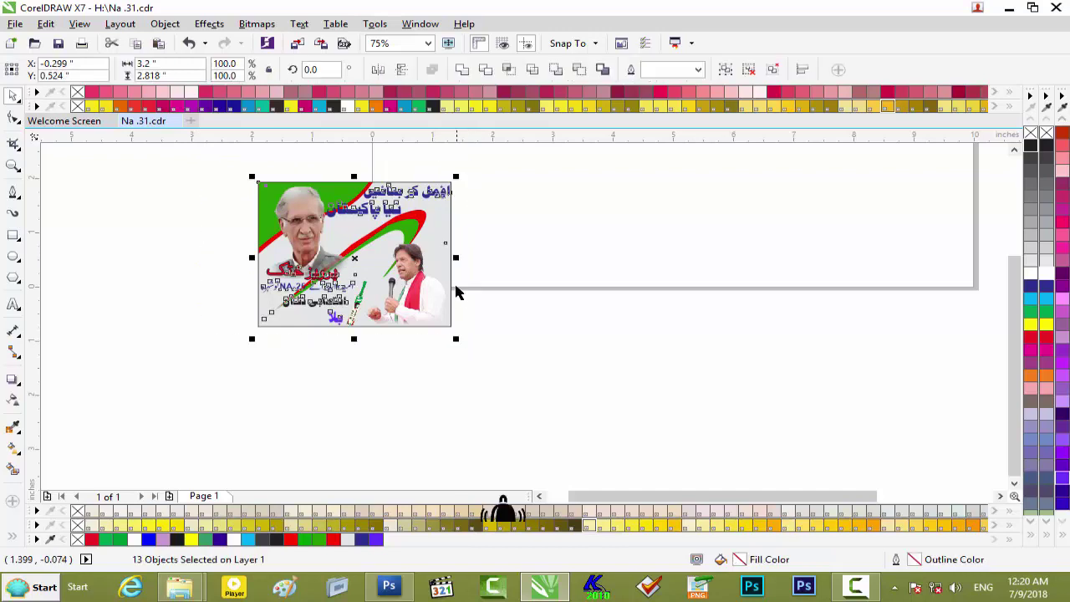
{"action": "left_click", "coordinate": [478, 296]}
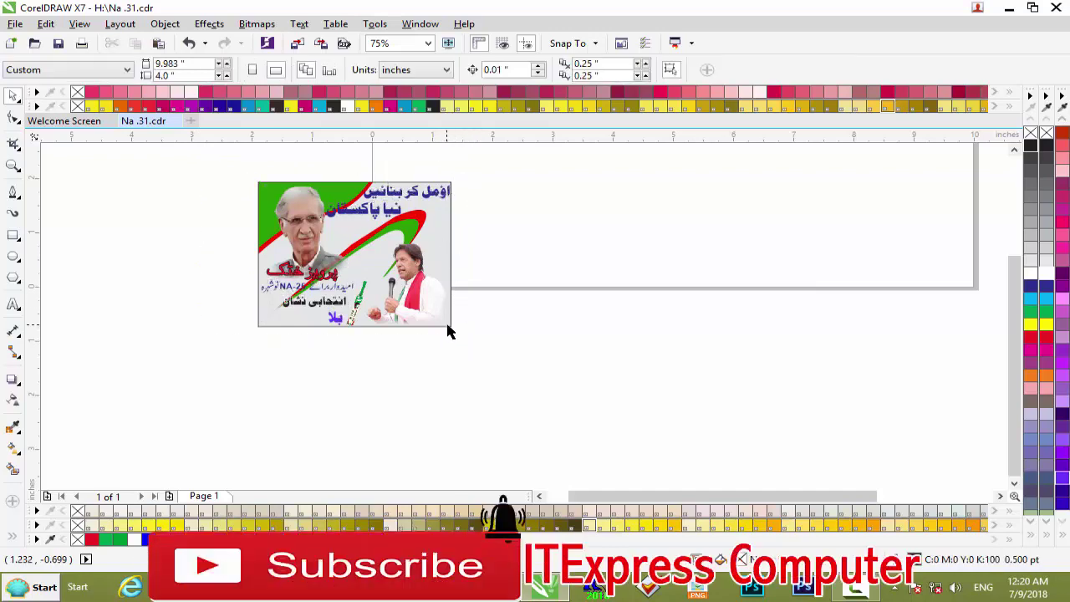
{"action": "left_click", "coordinate": [449, 326]}
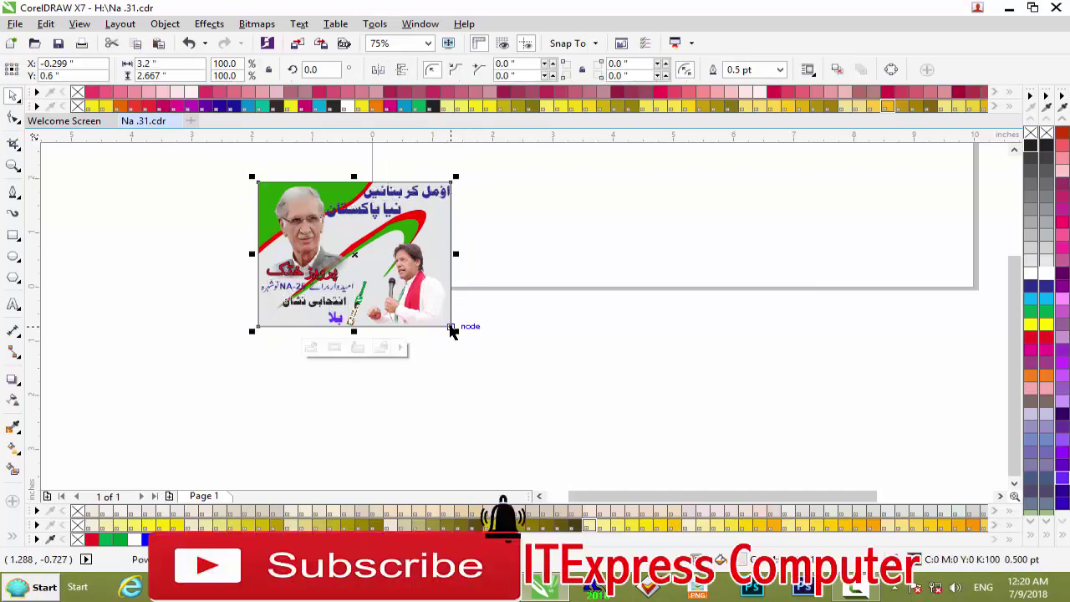
{"action": "right_click", "coordinate": [1031, 132]}
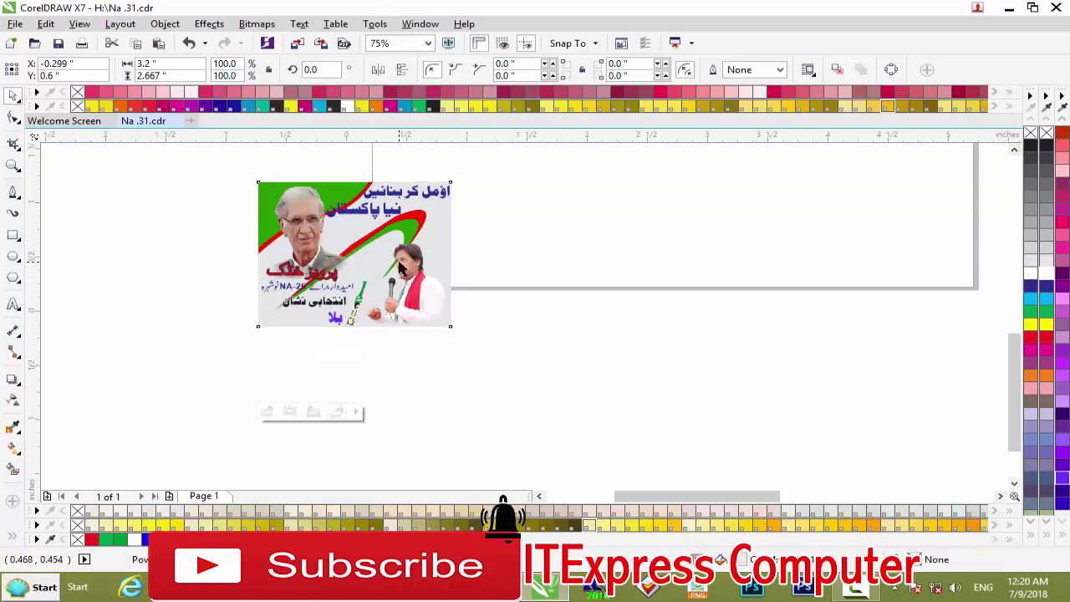
{"action": "scroll", "coordinate": [401, 266], "scroll_direction": "up", "scroll_amount": 1}
{"action": "scroll", "coordinate": [401, 266], "scroll_direction": "down", "scroll_amount": 1}
{"action": "scroll", "coordinate": [401, 266], "scroll_direction": "up", "scroll_amount": 1}
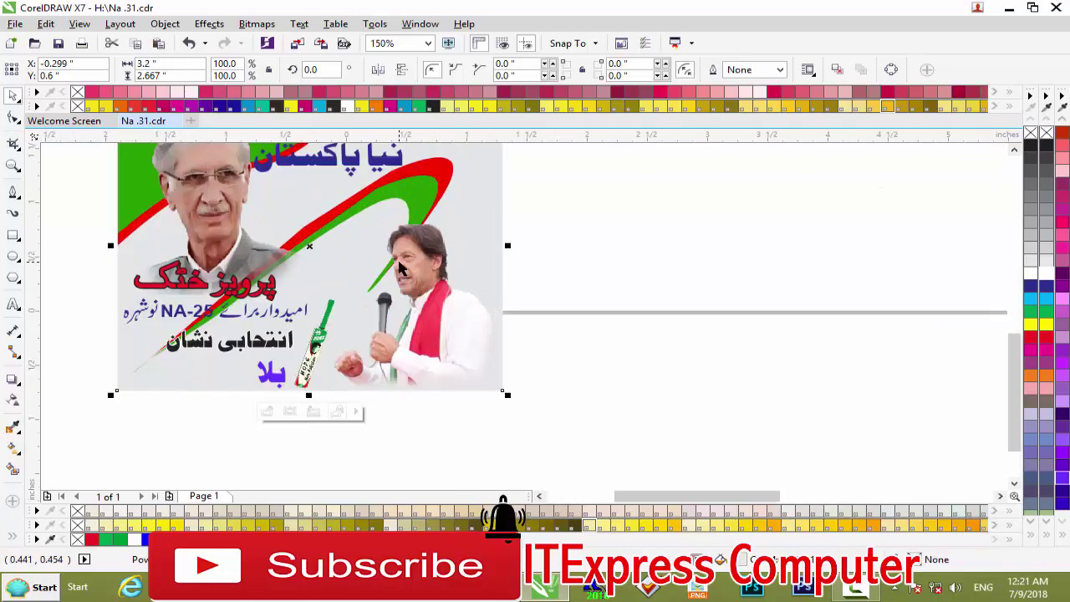
{"action": "scroll", "coordinate": [581, 253], "scroll_direction": "down", "scroll_amount": 1}
{"action": "left_click_drag", "start_coordinate": [593, 173], "coordinate": [303, 343]}
{"action": "left_click", "coordinate": [567, 361]}
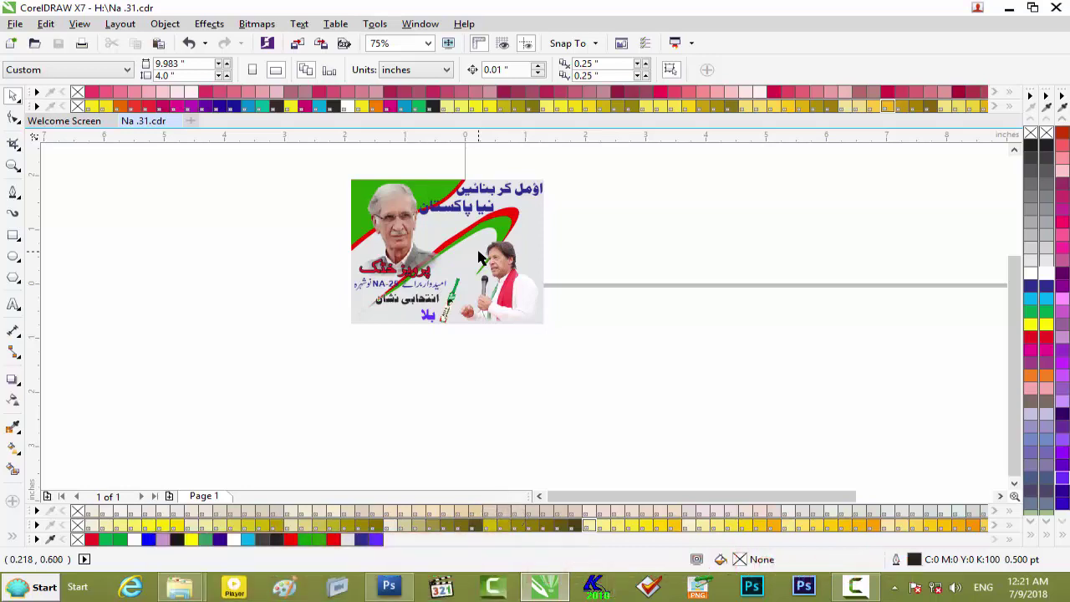
- Show the files on Local Disk (H:) as large icons and save the drawing over Na .31.cdr
{"action": "key", "text": "ctrl+shift+s"}
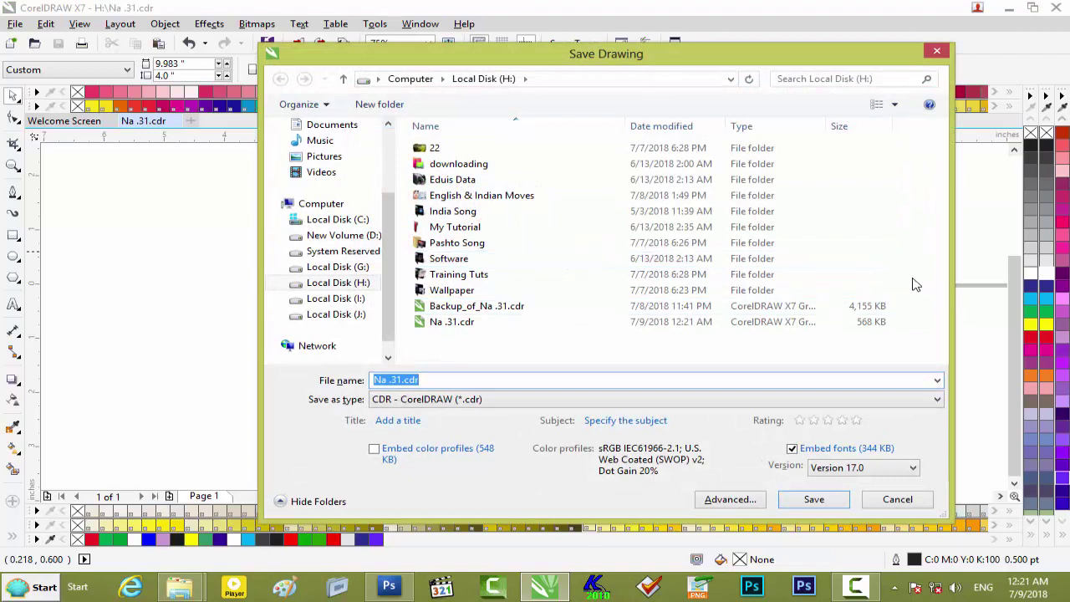
{"action": "left_click", "coordinate": [894, 107]}
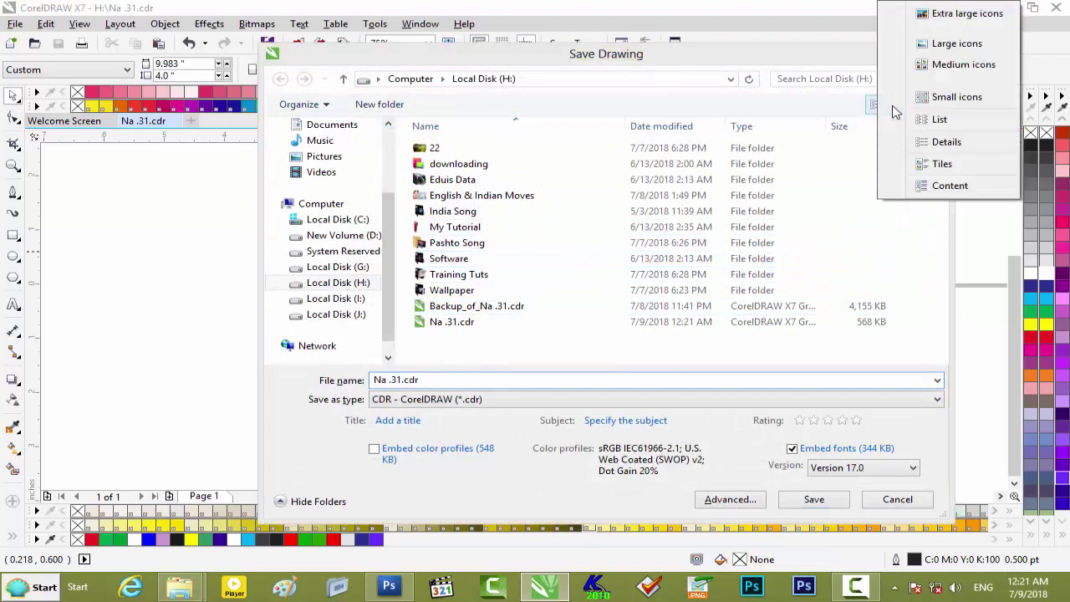
{"action": "left_click", "coordinate": [941, 43]}
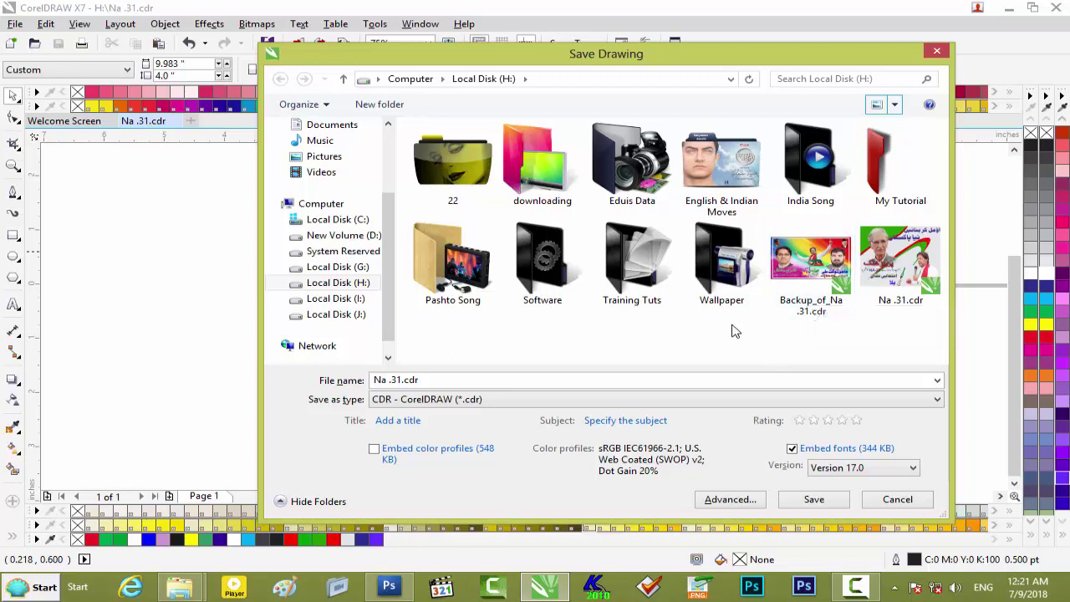
{"action": "left_click", "coordinate": [916, 289]}
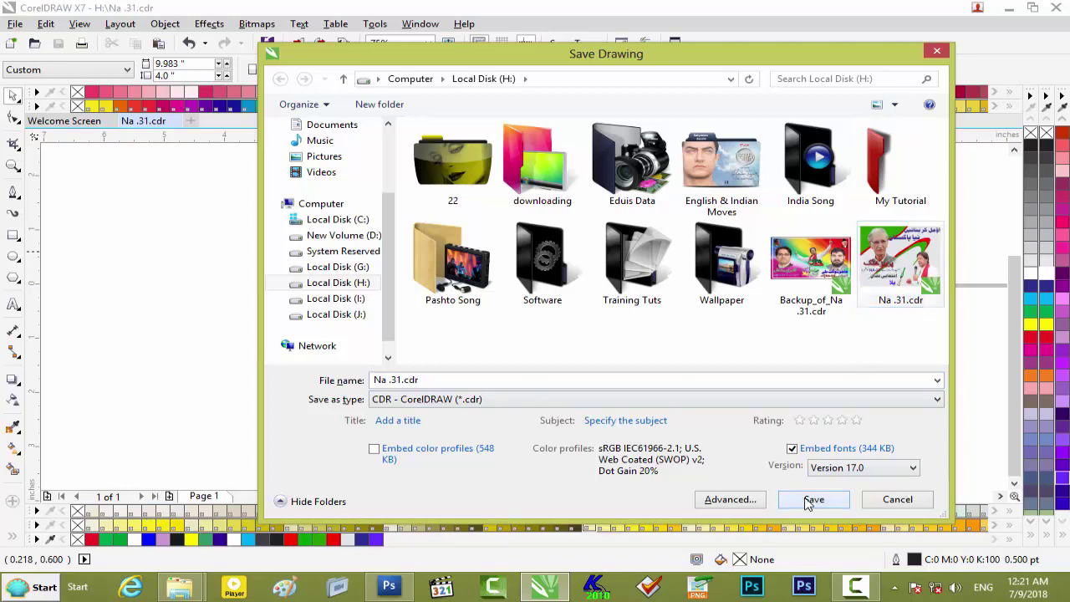
{"action": "left_click", "coordinate": [804, 504]}
{"action": "left_click", "coordinate": [576, 294]}
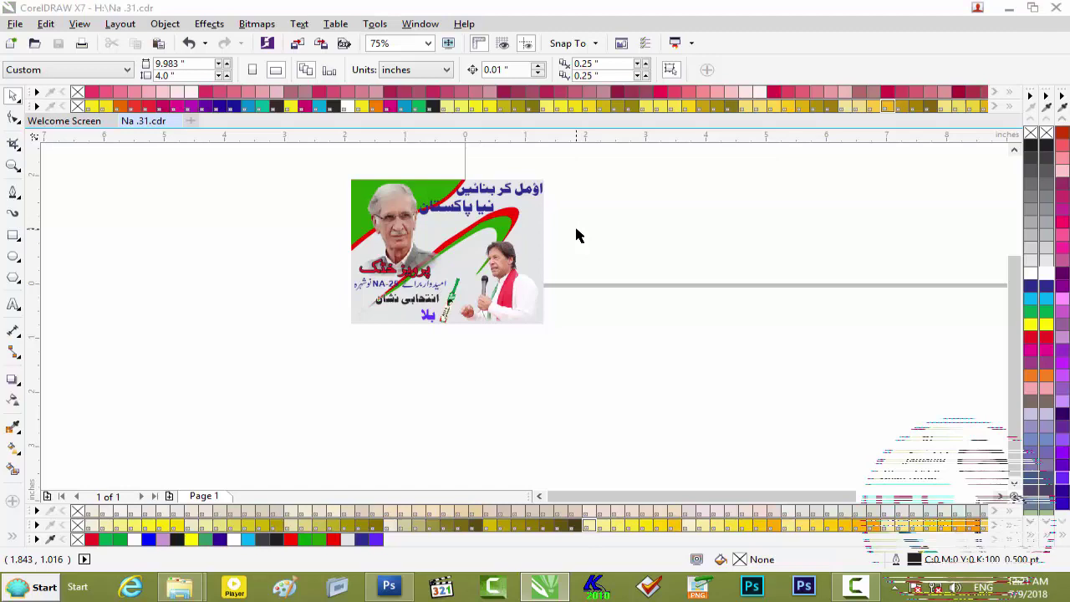
- Export the poster to Local Disk (H:) as a JPEG bitmap named Na .25.jpg, accepting the CMYK, high-quality export settings
{"action": "key", "text": "ctrl+e"}
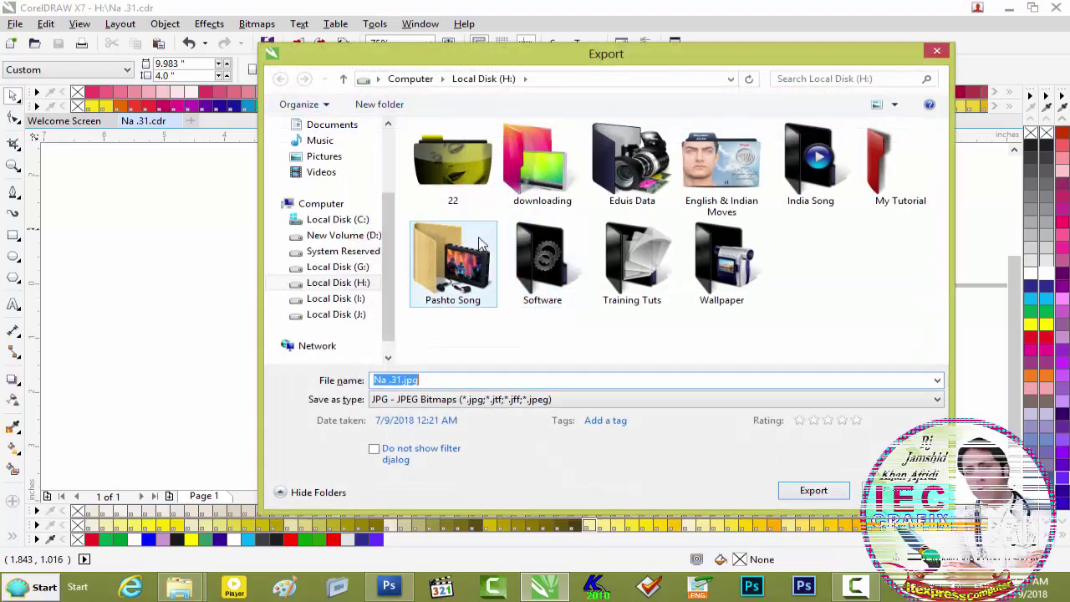
{"action": "left_click", "coordinate": [402, 379]}
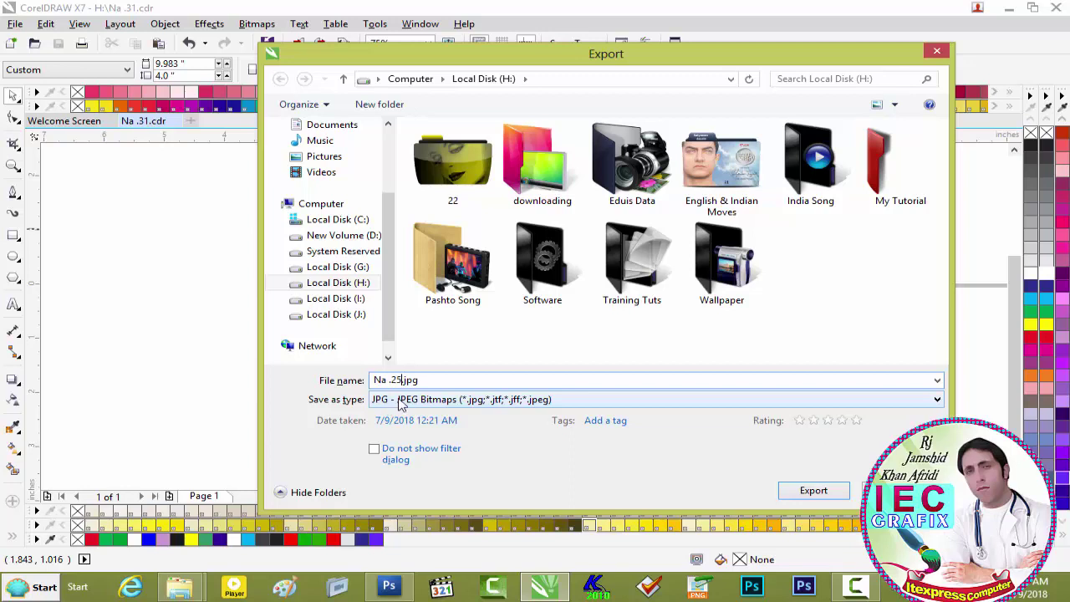
{"action": "type", "text": "25"}
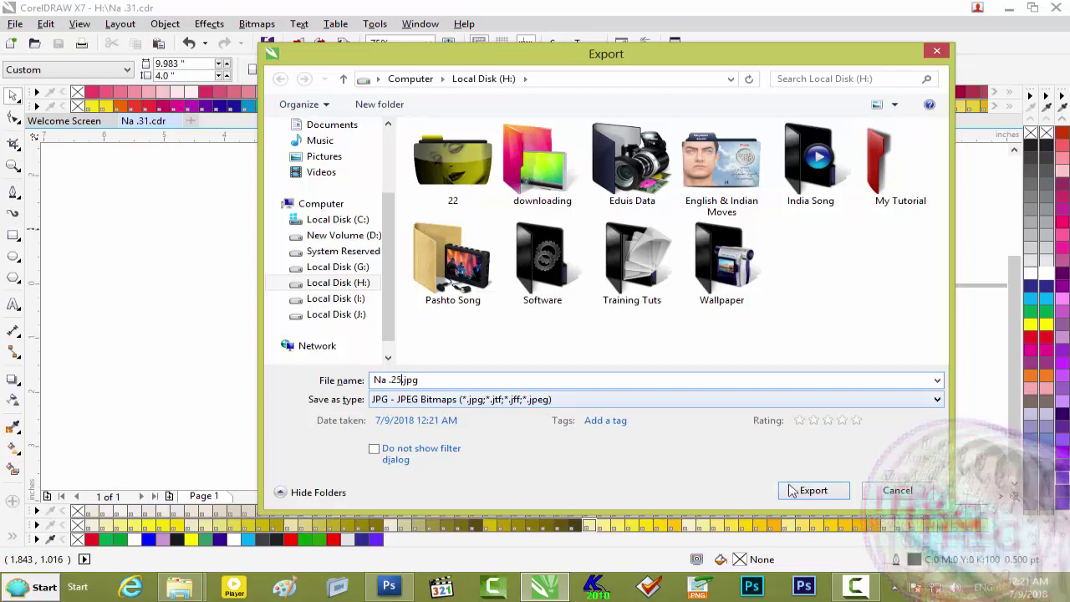
{"action": "left_click", "coordinate": [811, 490]}
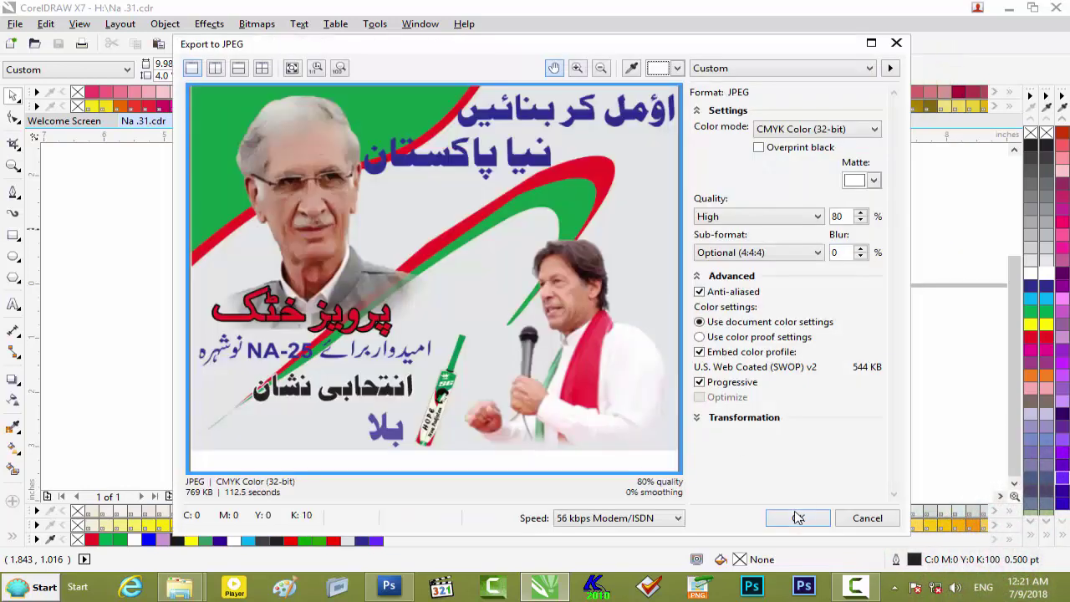
{"action": "left_click", "coordinate": [798, 518]}
- Open the exported Na .25.jpg from Local Disk (H:) in Windows Photo Viewer to check the poster, and return to the desktop
{"action": "left_click", "coordinate": [1006, 12]}
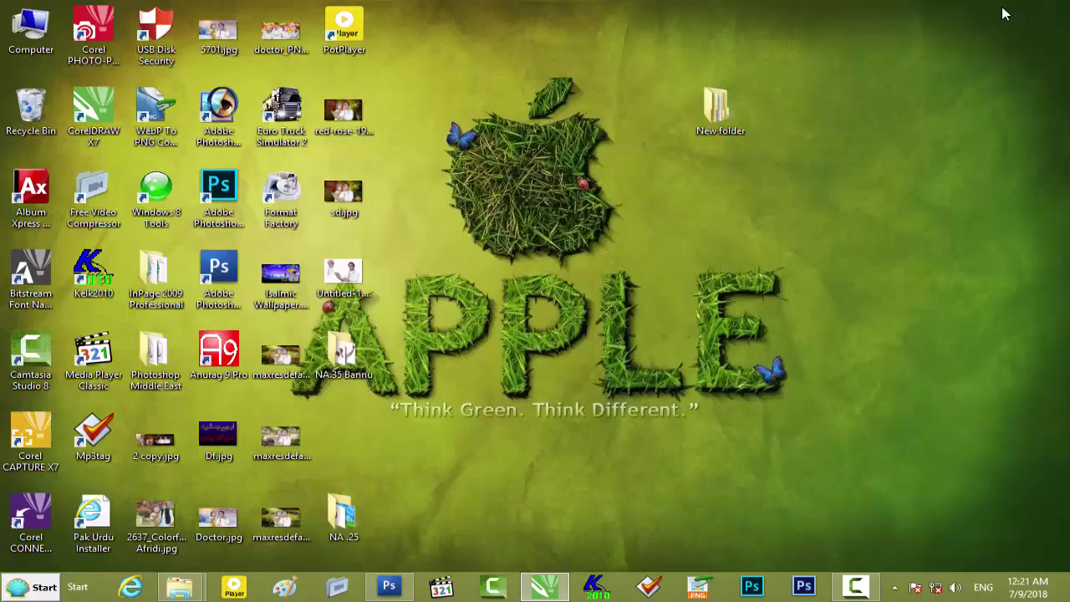
{"action": "double_click", "coordinate": [25, 38]}
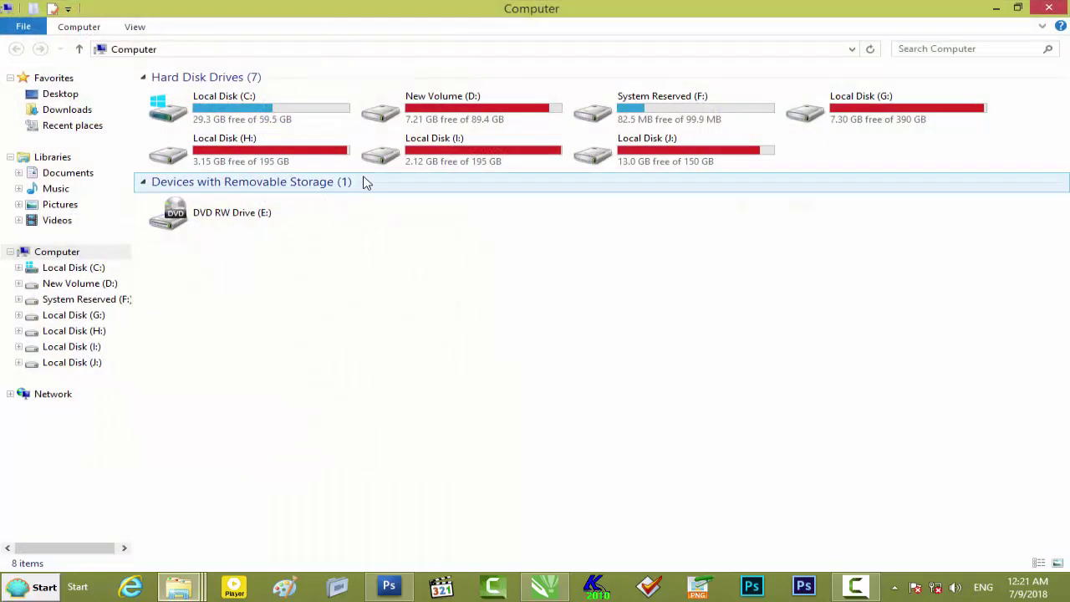
{"action": "double_click", "coordinate": [292, 162]}
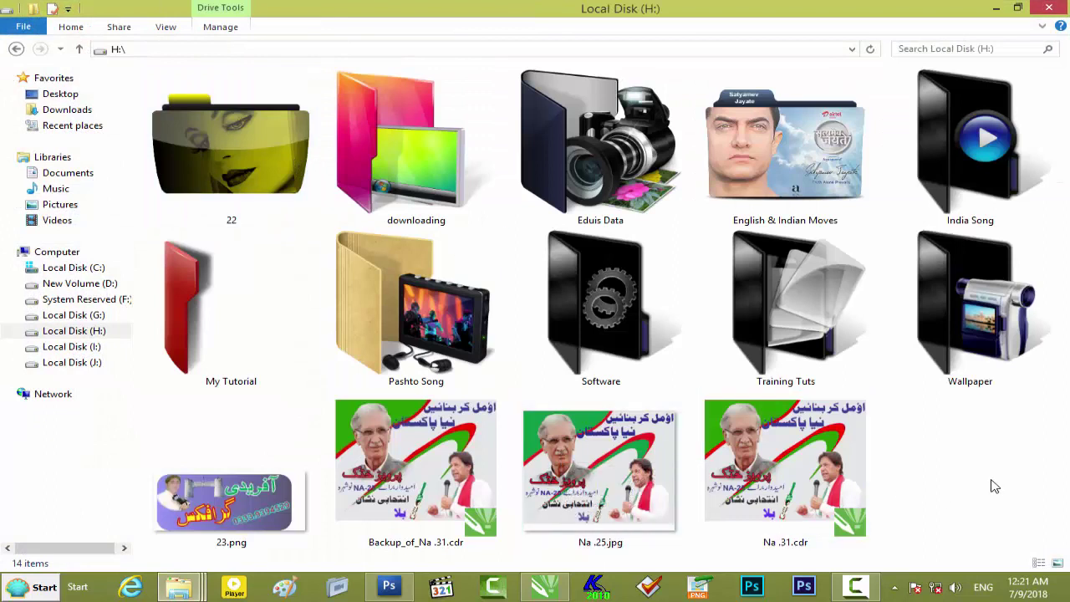
{"action": "double_click", "coordinate": [652, 495]}
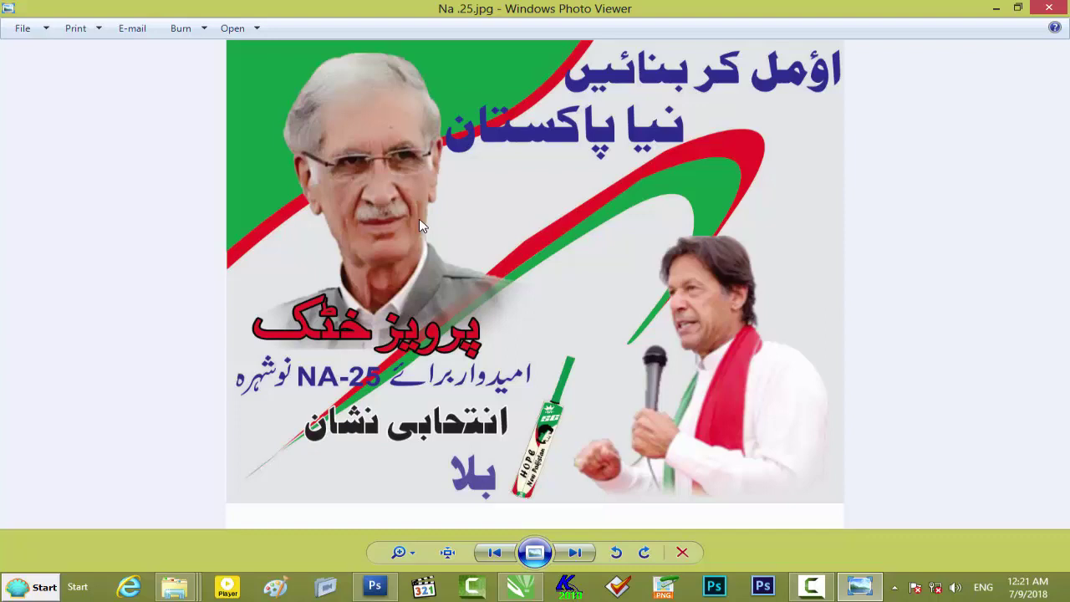
{"action": "left_click", "coordinate": [1062, 8]}
{"action": "left_click", "coordinate": [418, 458]}
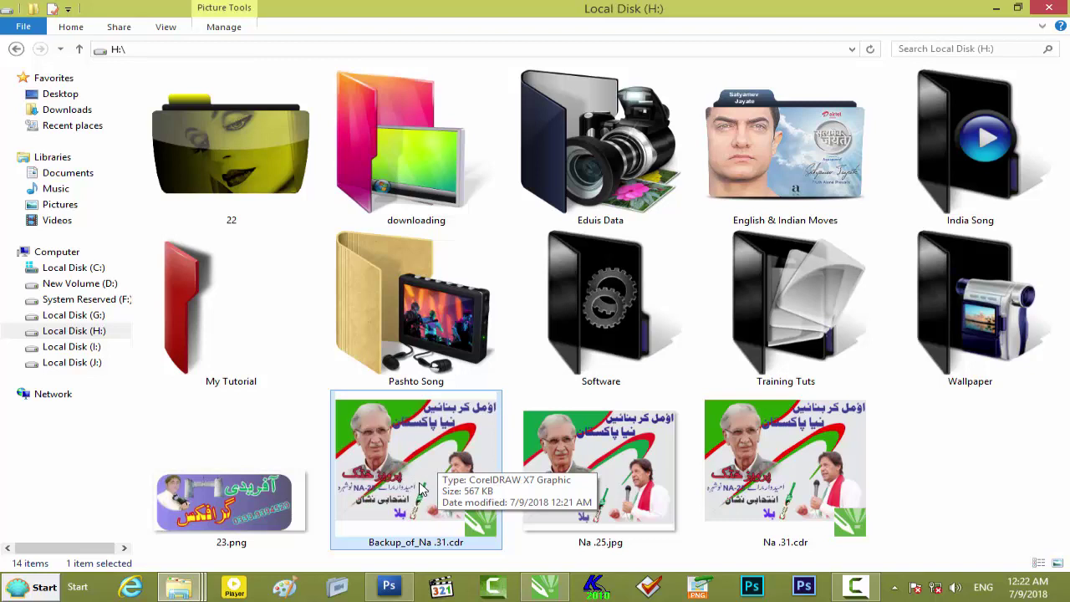
{"action": "left_click", "coordinate": [998, 10]}
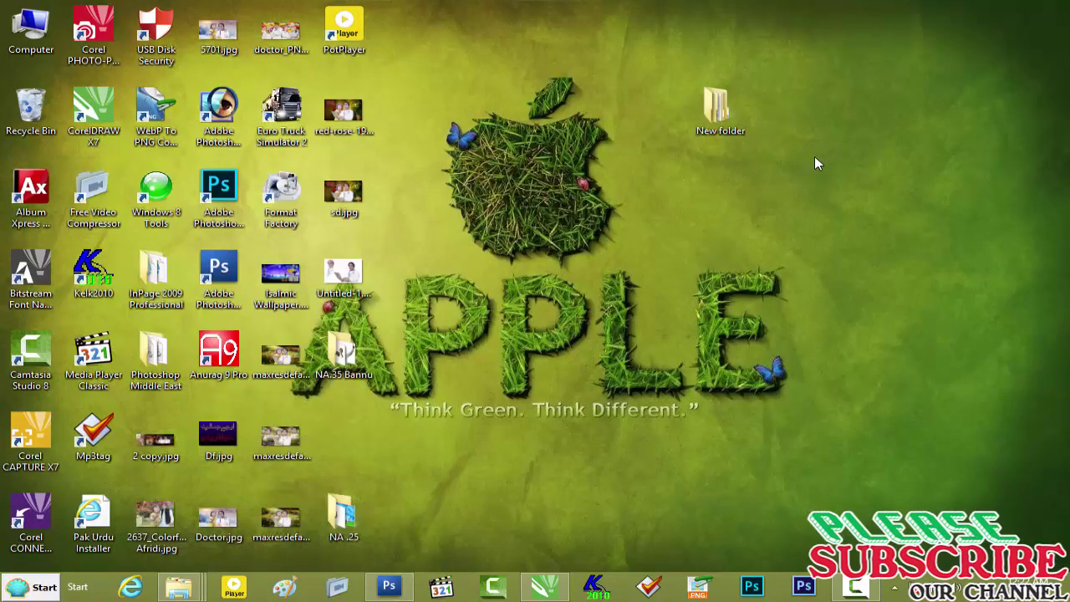